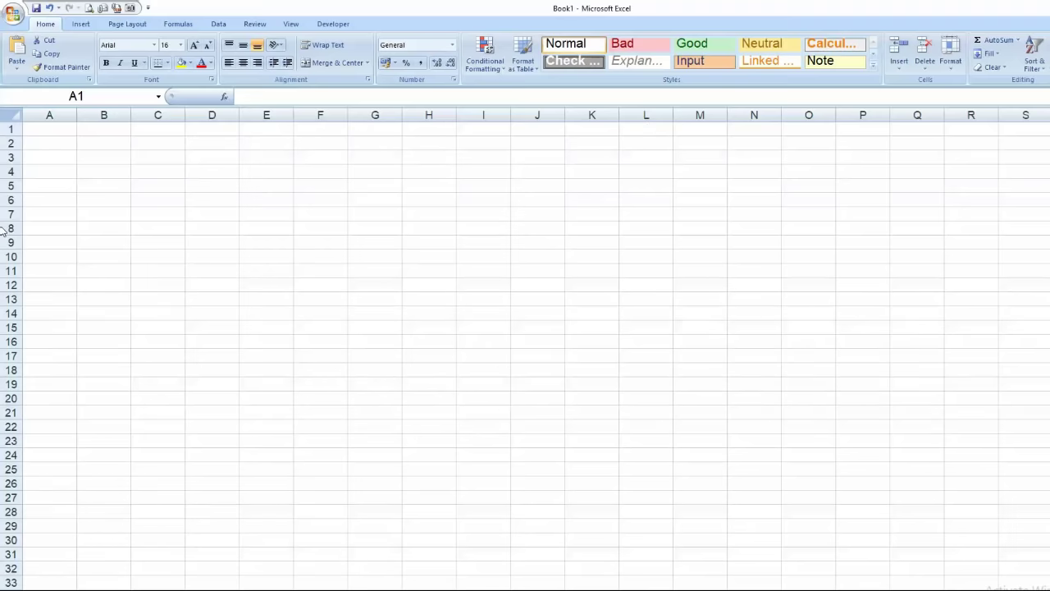
Practise selecting whole columns A to E and rows 2, 5, 6 and 10
click(265, 115)
click(47, 115)
click(112, 115)
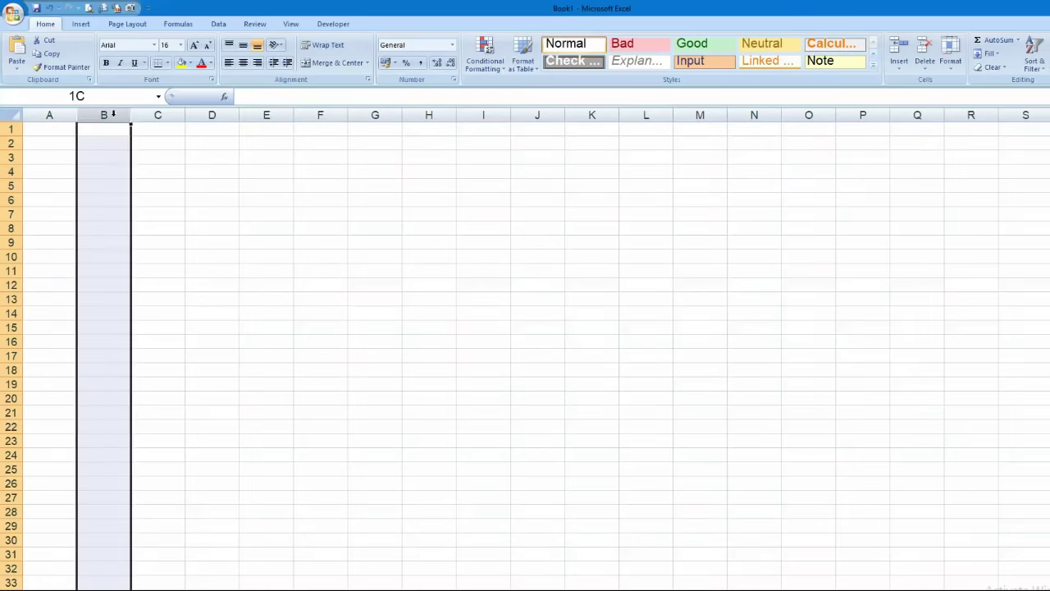
click(160, 115)
click(265, 115)
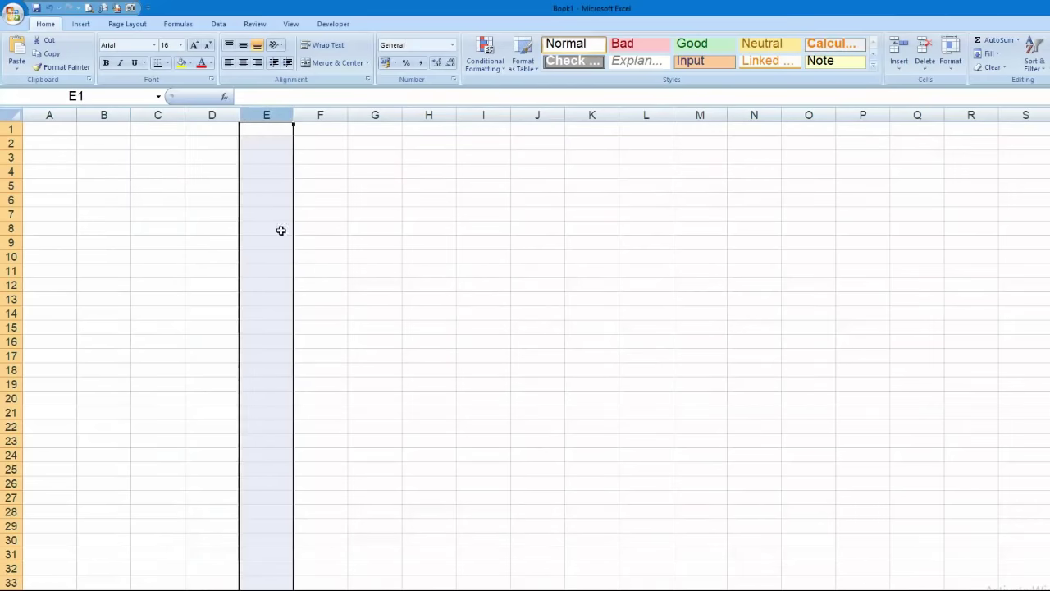
click(12, 142)
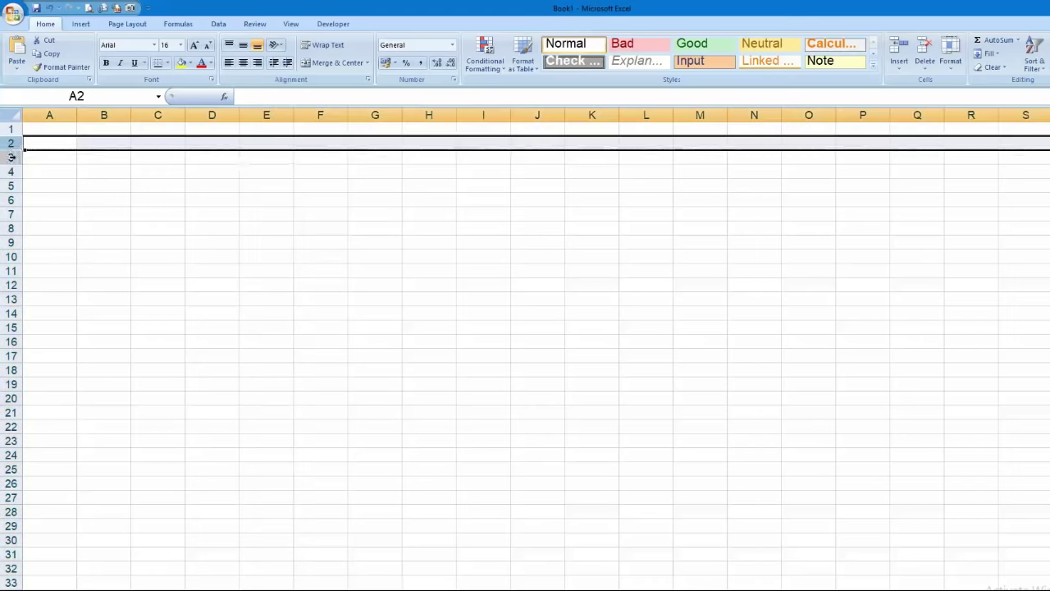
click(10, 256)
click(9, 199)
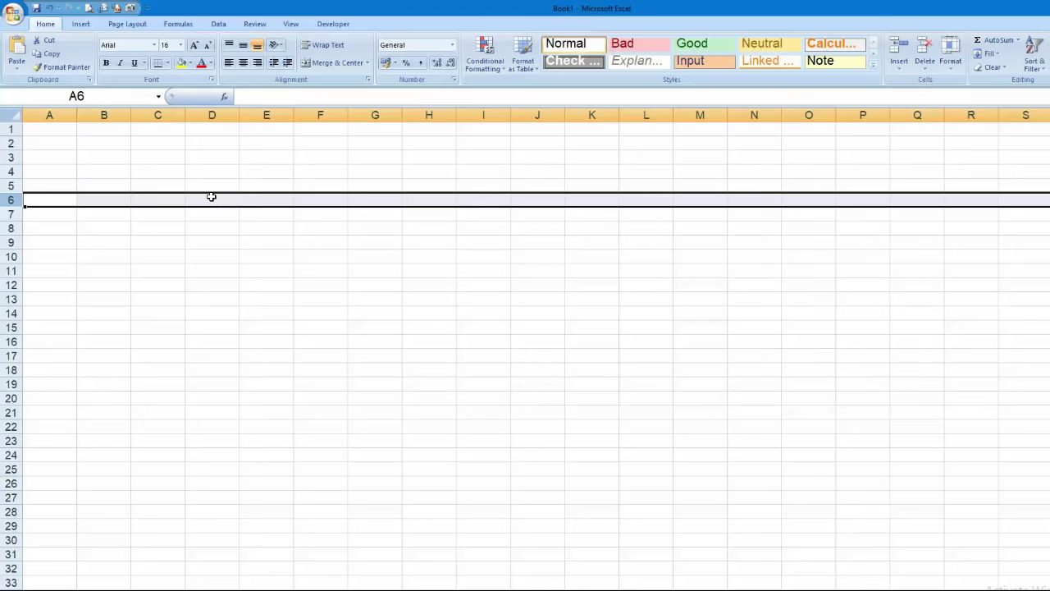
click(211, 114)
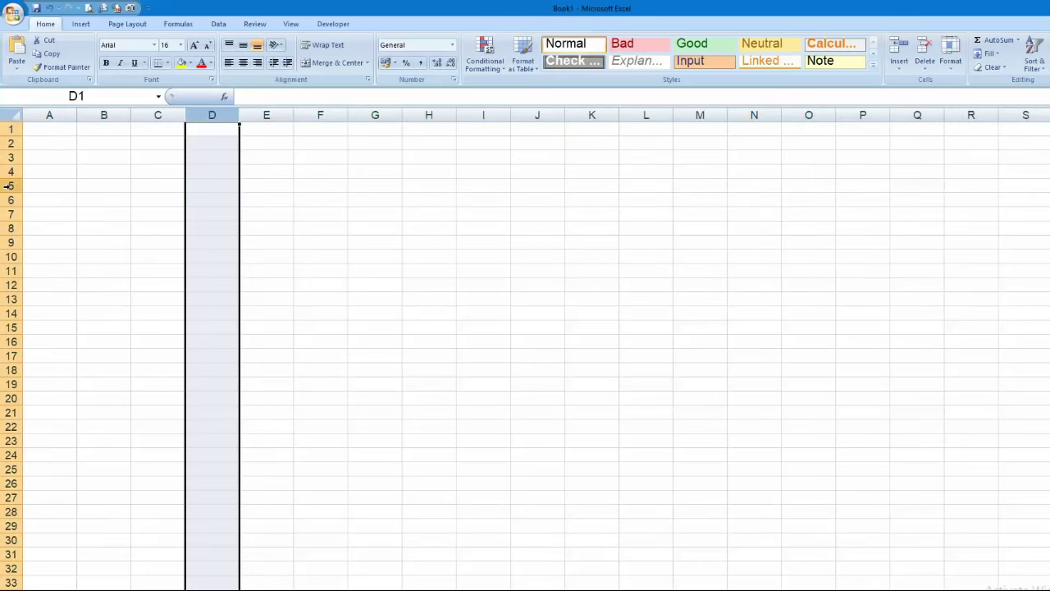
click(10, 186)
Practise selecting single cells D5, C5, E3, C4, F6 and D7, returning to A1 with Ctrl+Home
click(212, 183)
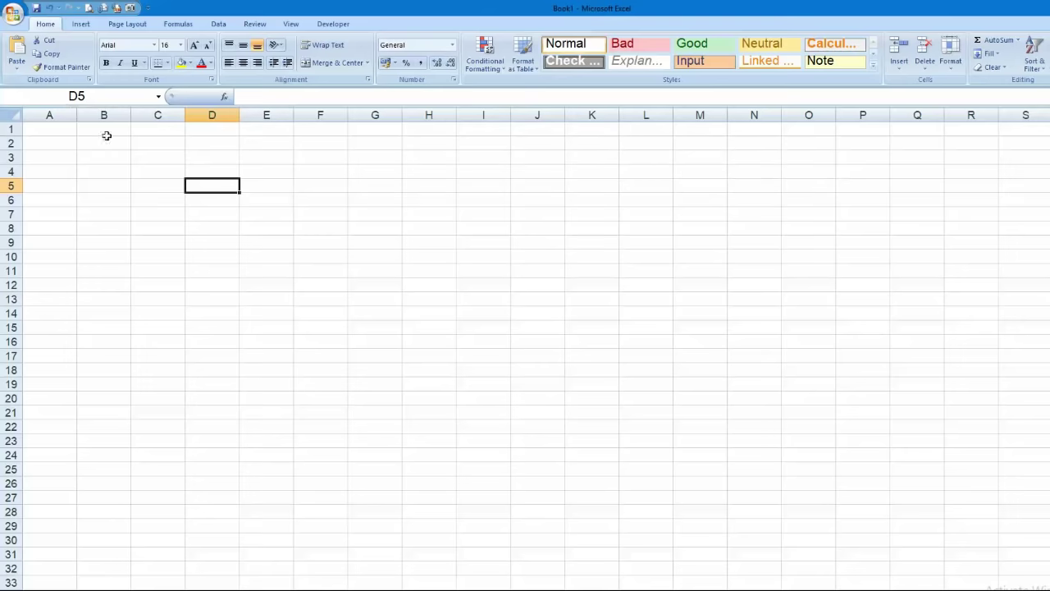
click(165, 184)
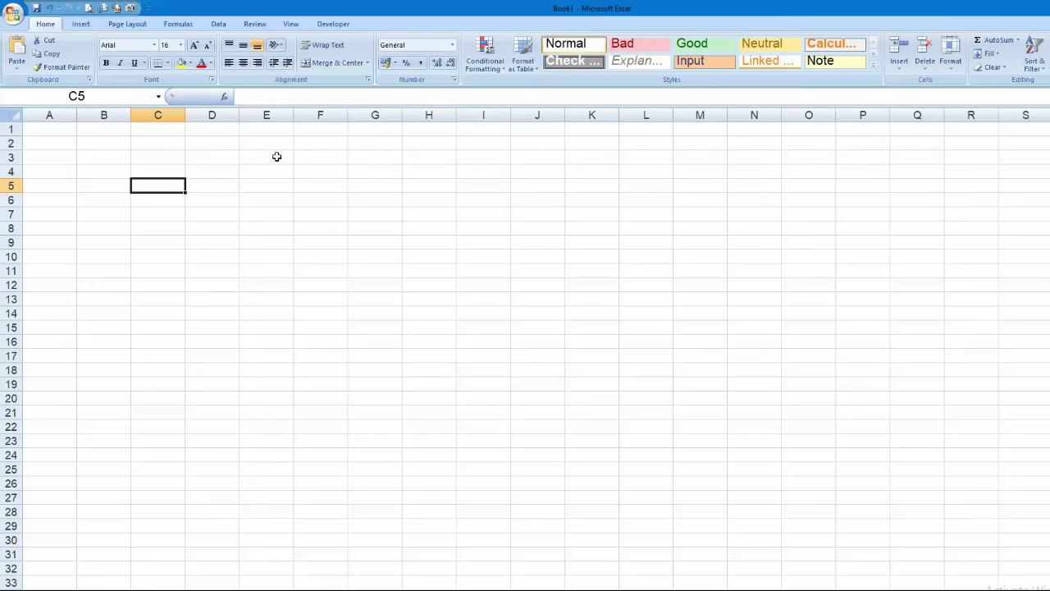
click(276, 156)
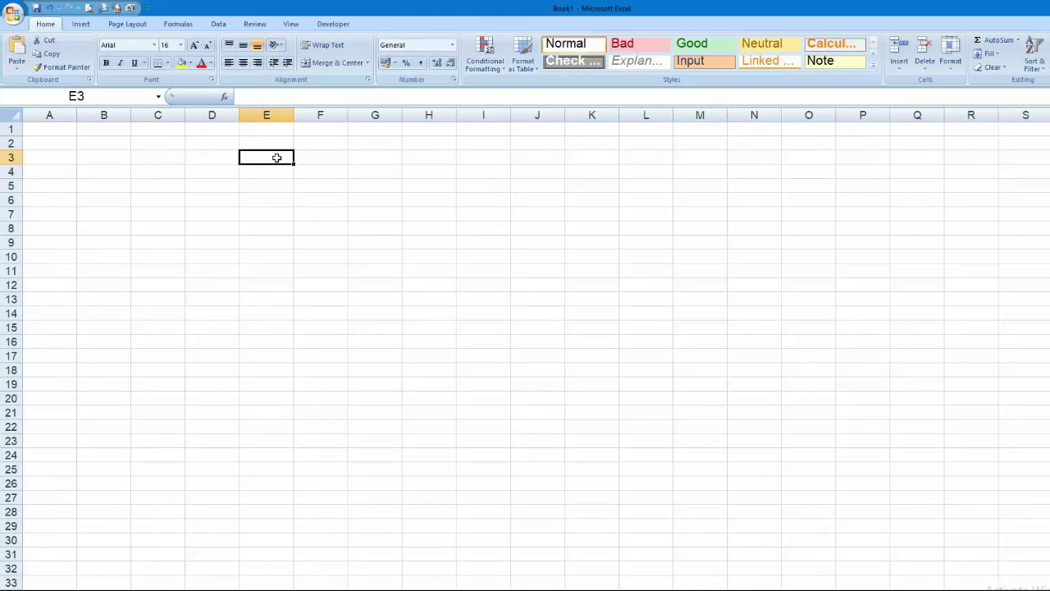
key(ctrl+Home)
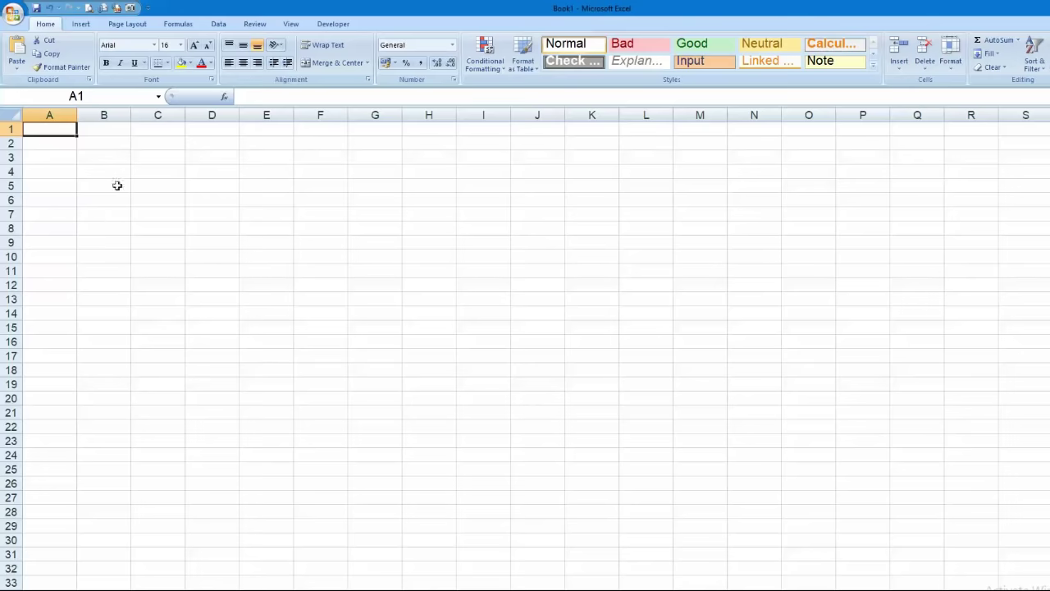
click(144, 172)
click(314, 204)
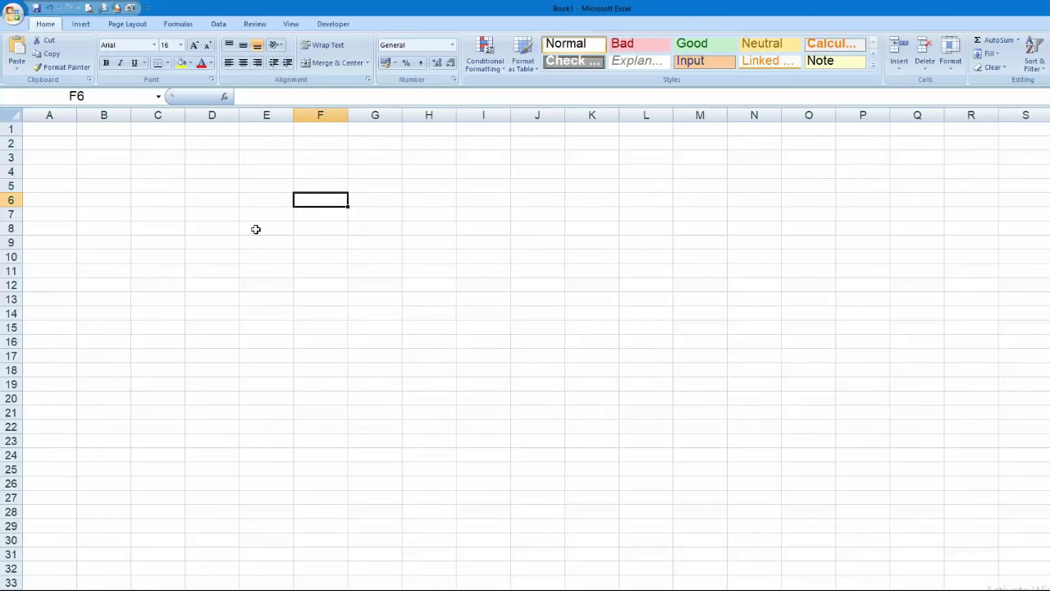
click(227, 210)
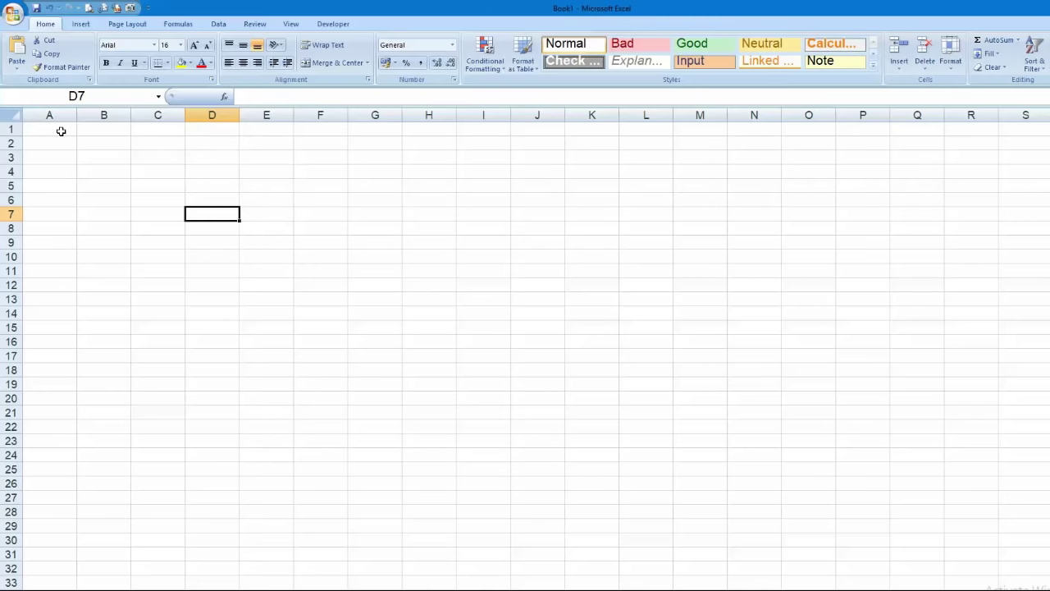
Try entering 1254 in B2, then cancel the entry with Esc
click(61, 132)
click(260, 96)
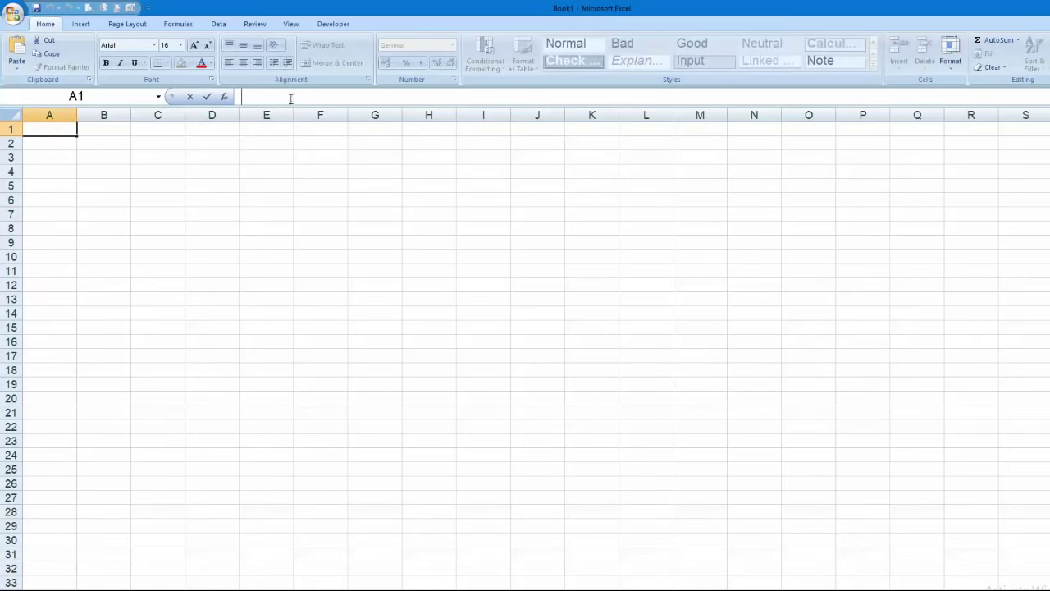
click(79, 141)
text(1254)
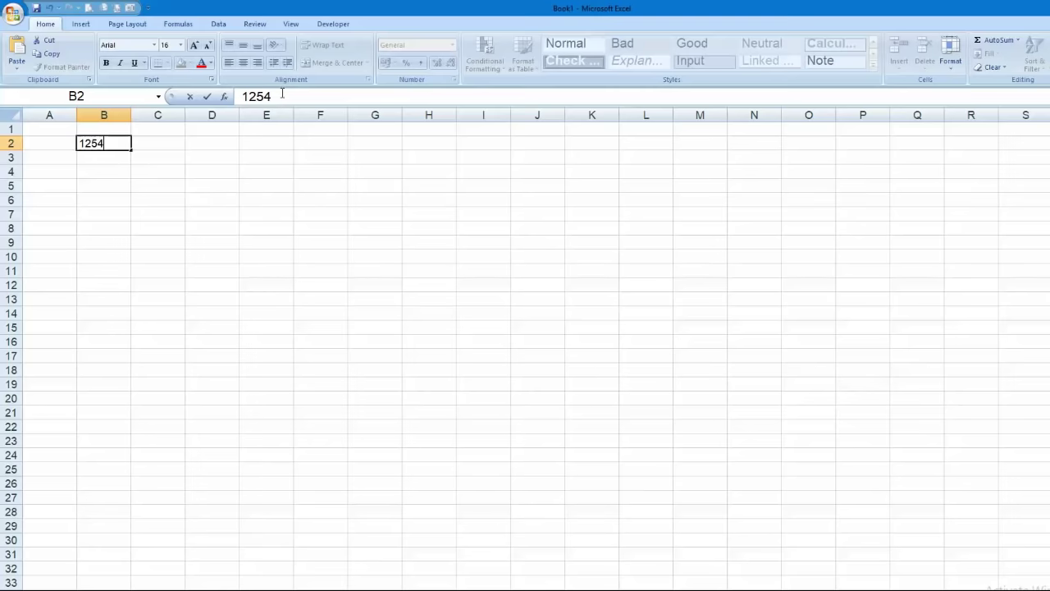
key(Escape)
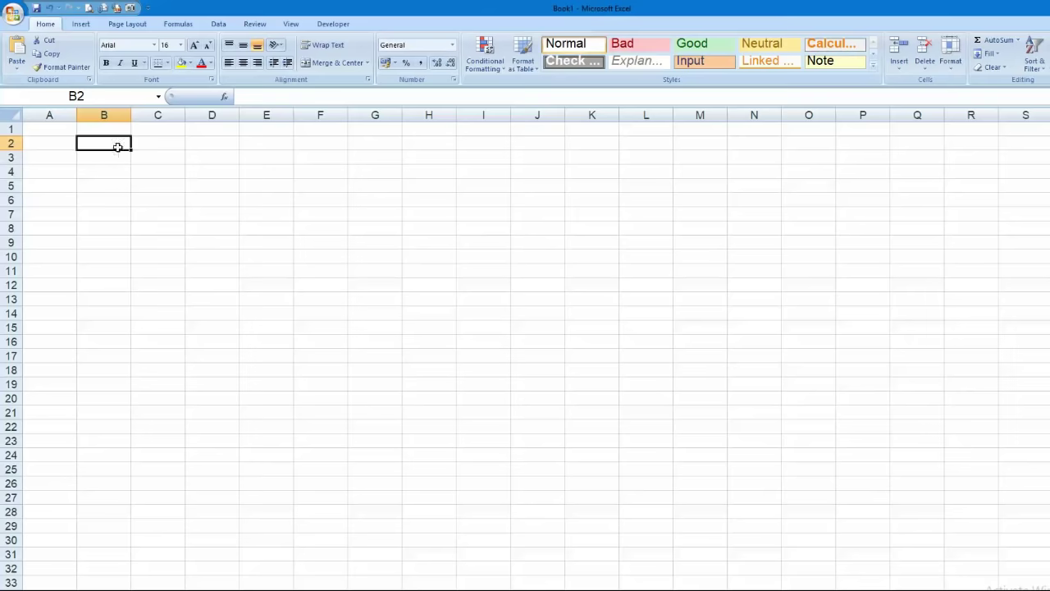
click(275, 94)
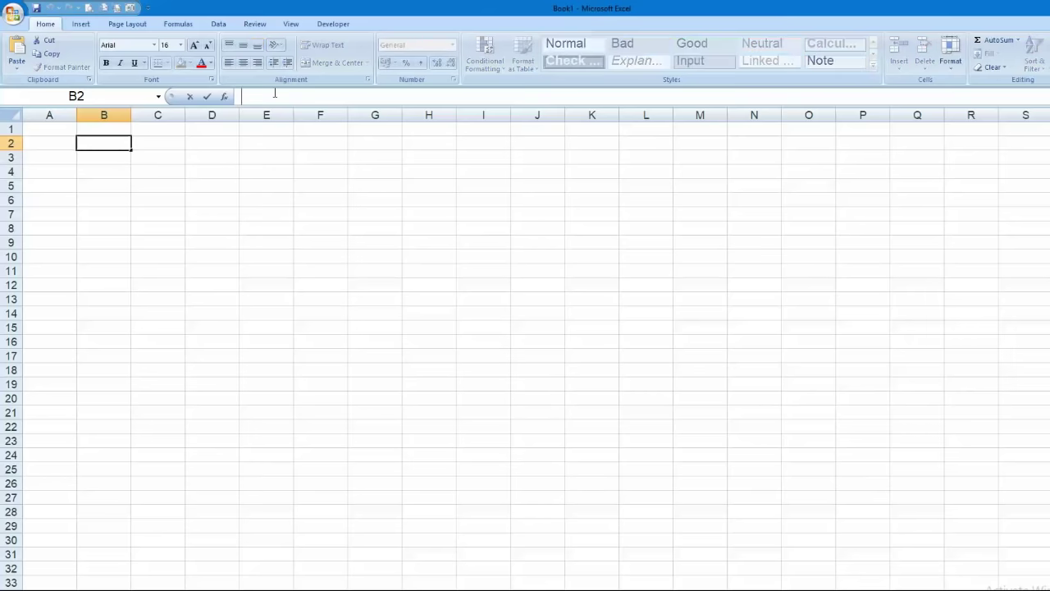
Enter 25 in both C1 and C2
click(162, 130)
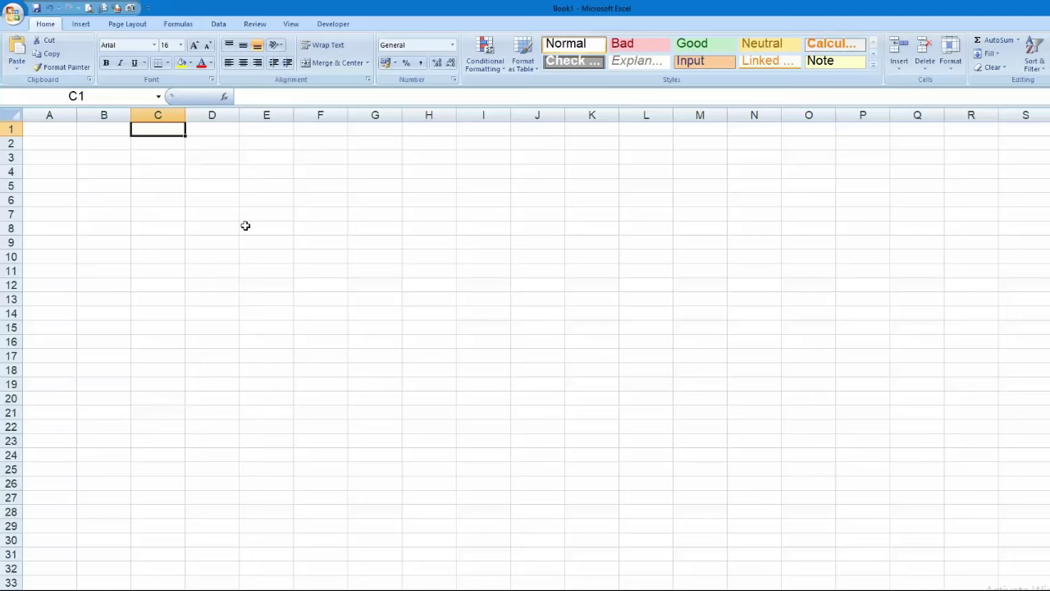
text(25)
key(Return)
text(25)
key(Return)
Start the formula =C1+C2 in C3 by pointing at the cells with arrow keys
text(=)
key(Up)
key(Up)
text(+)
key(Up)
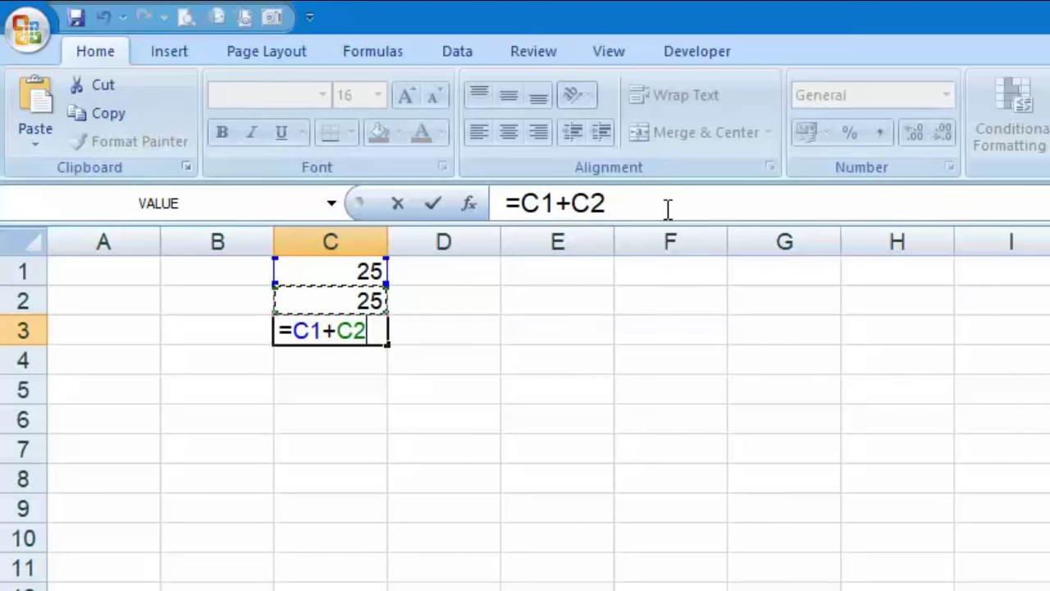
Commit =C1+C2 in C3 so it shows 50, then check the formula
key(Return)
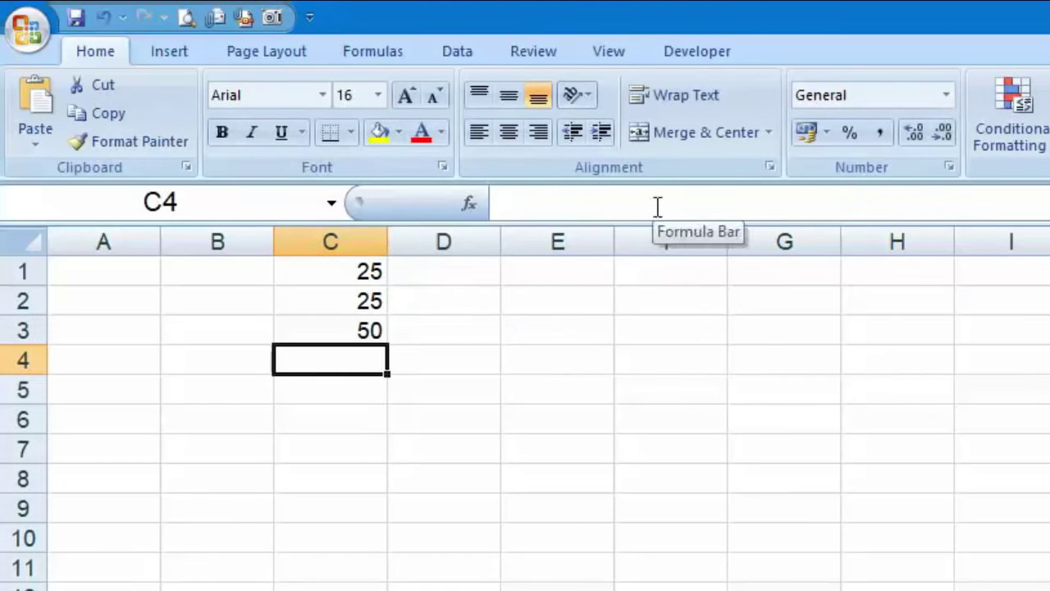
click(293, 326)
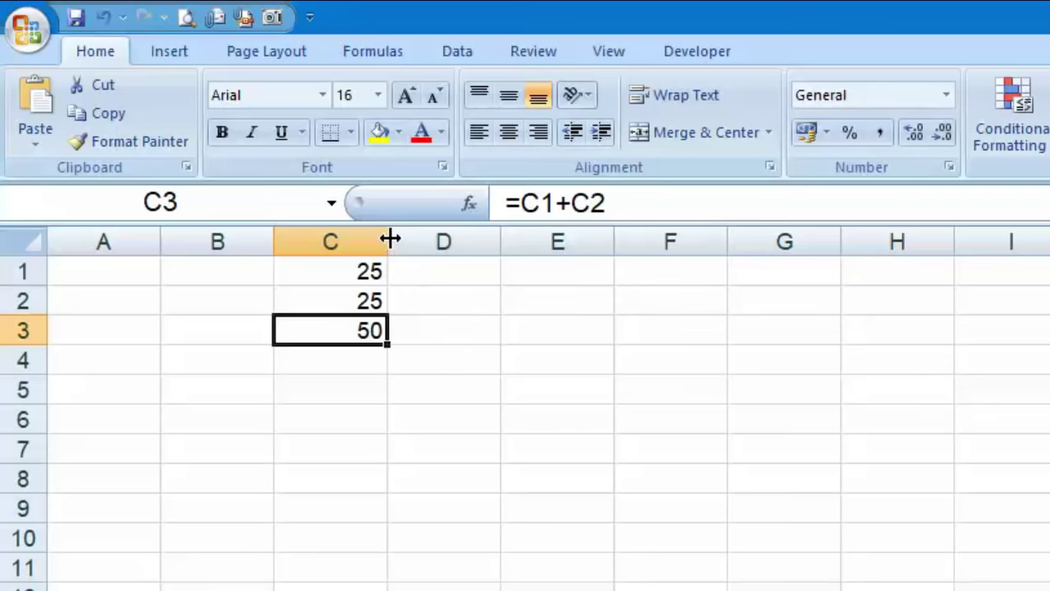
Widen column C, and try a taller row 3 before undoing it
drag(382, 239, 487, 242)
drag(33, 344, 33, 346)
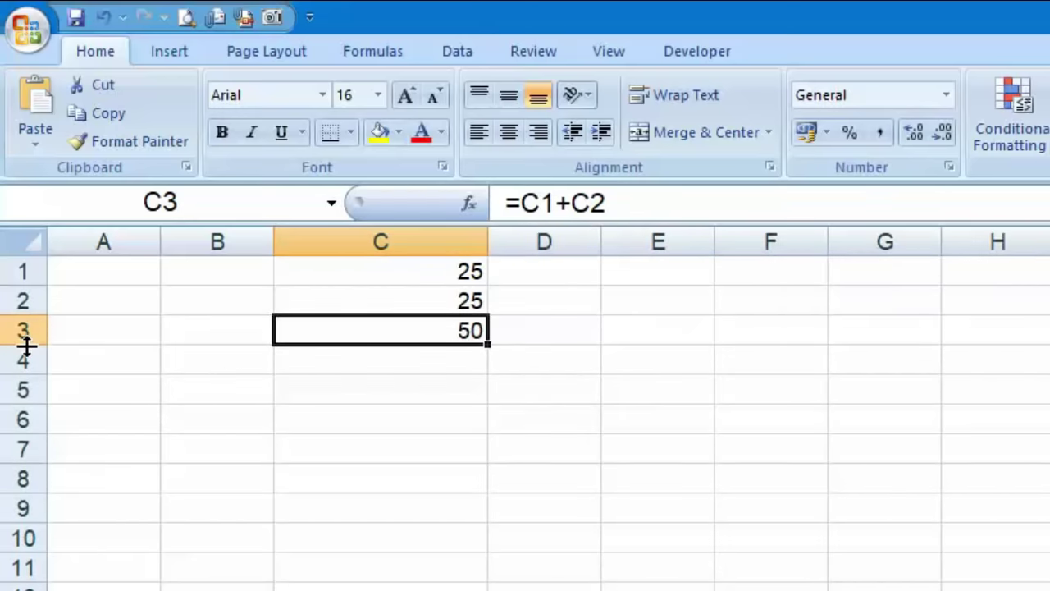
drag(26, 345, 32, 392)
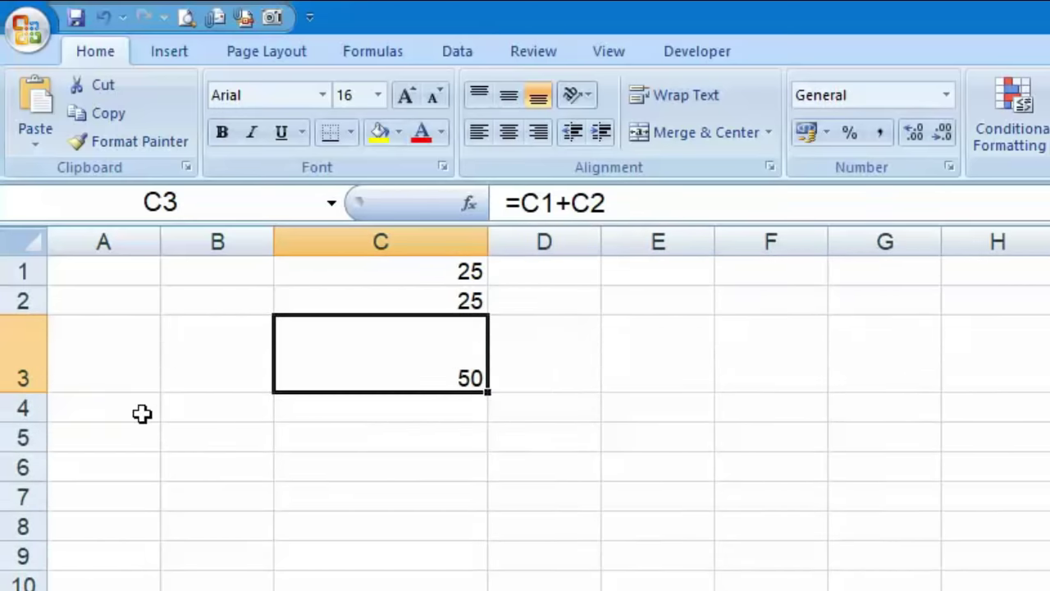
key(ctrl+z)
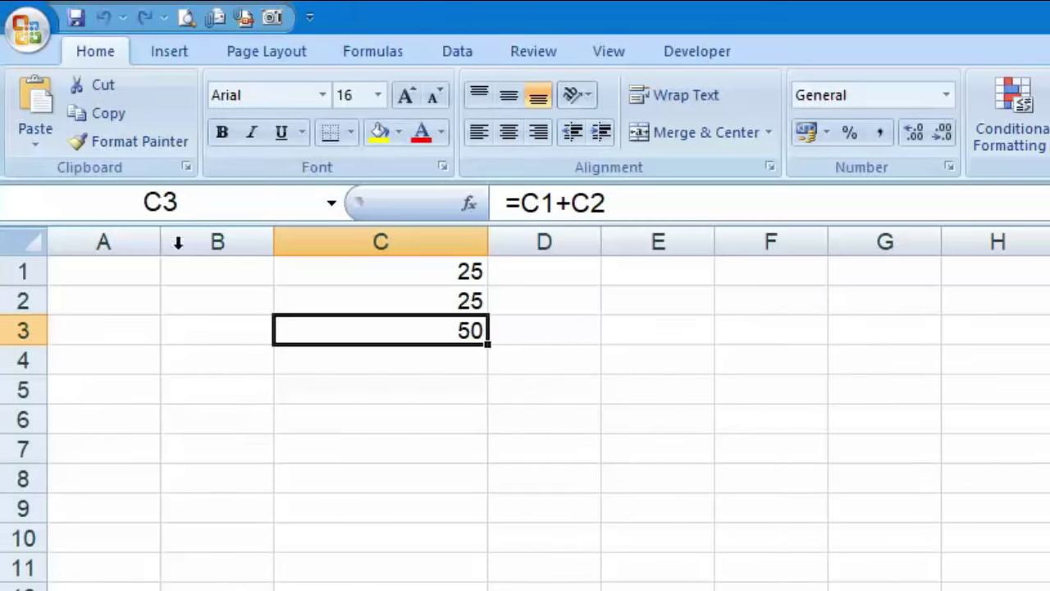
Give columns A through G one uniform, wider width
drag(117, 239, 849, 240)
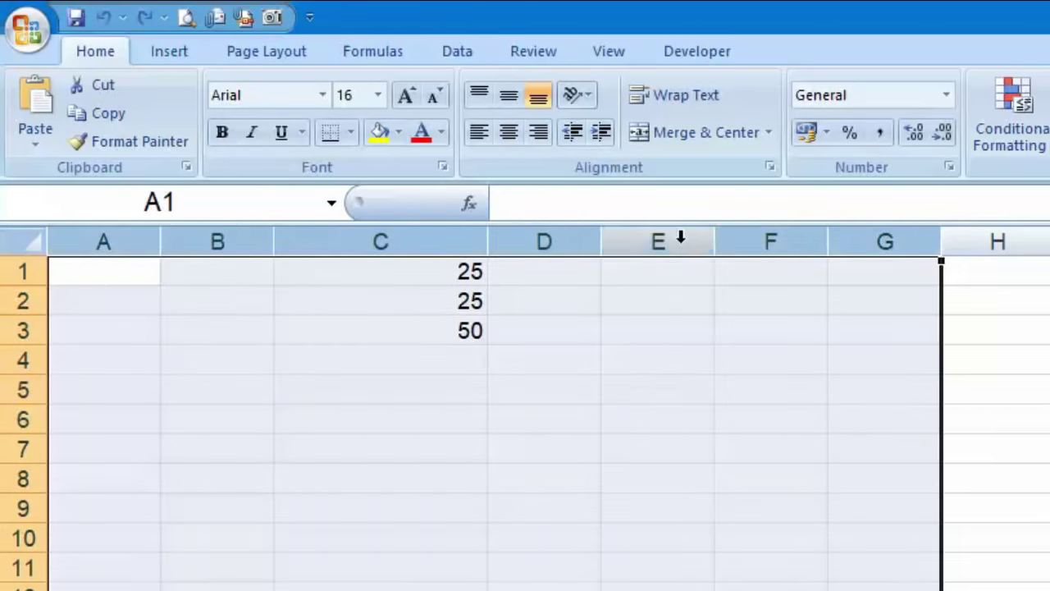
mouse_move(605, 241)
mouse_down()
mouse_move(661, 244)
mouse_move(610, 251)
mouse_up()
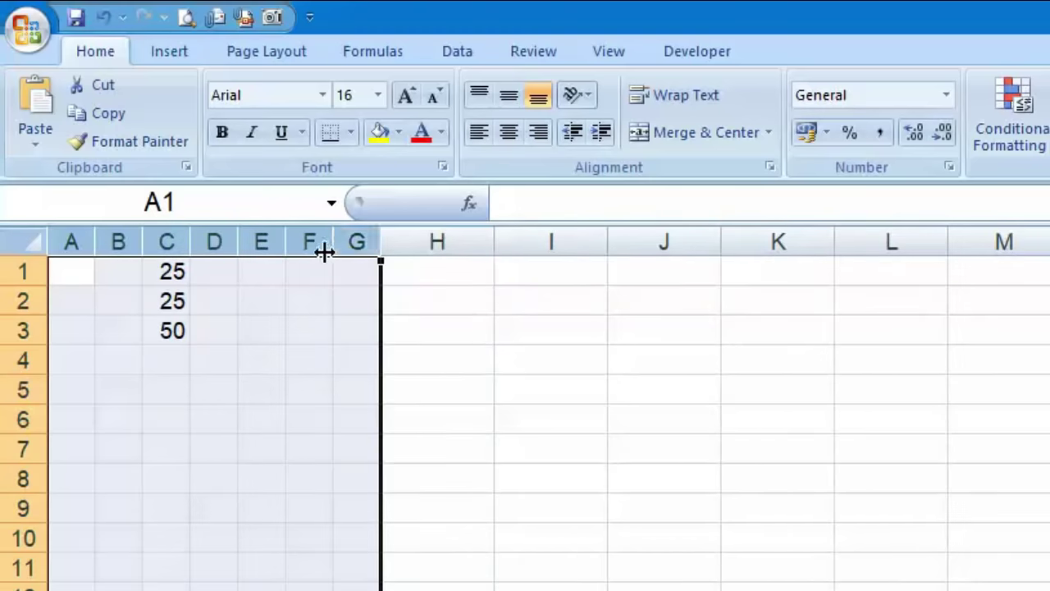
drag(324, 253, 384, 256)
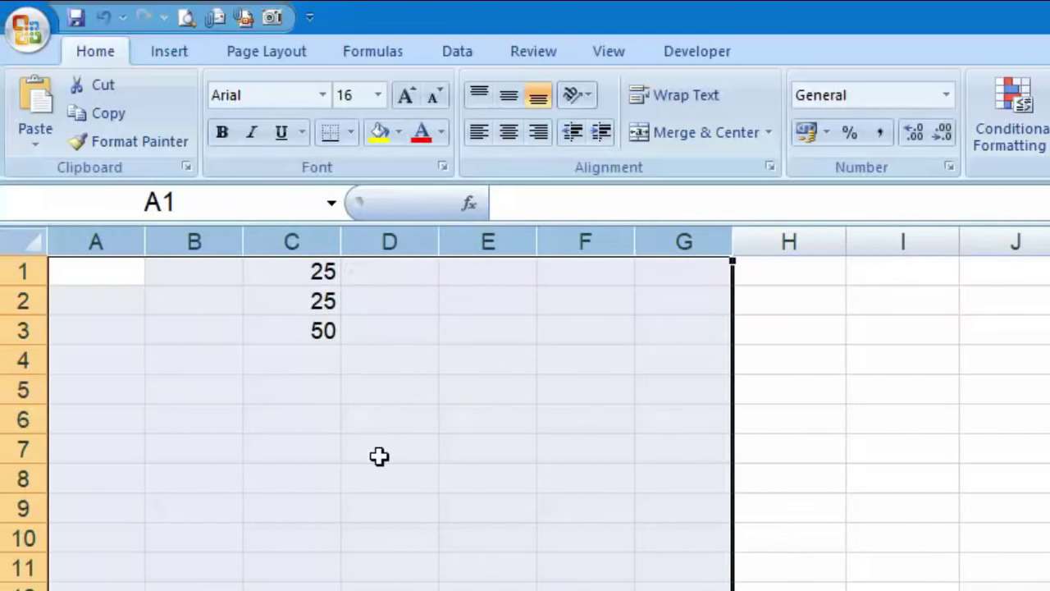
click(379, 456)
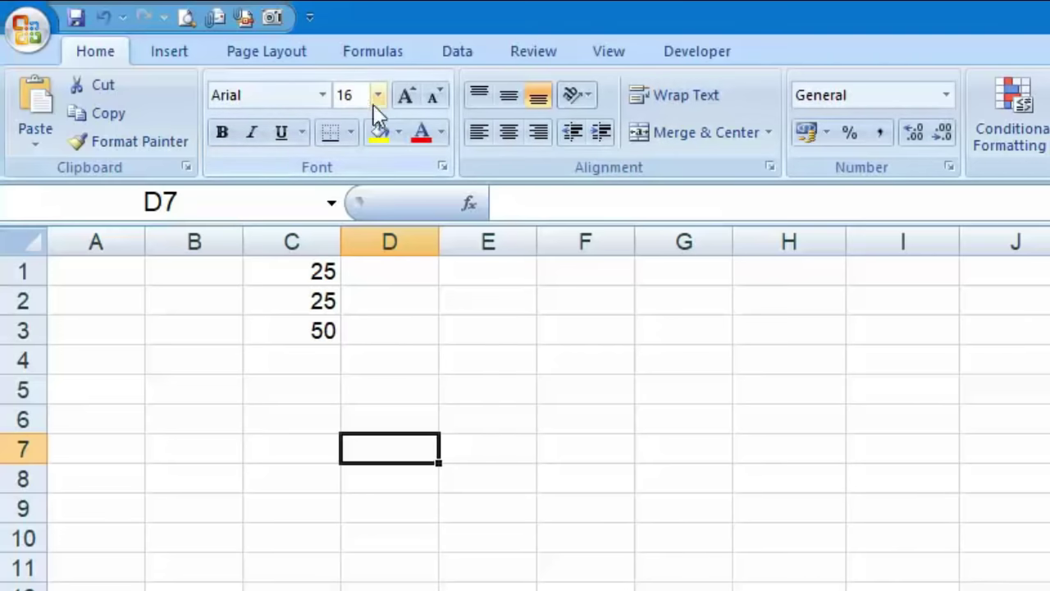
Raise the font size of C1's 25 to 24
click(320, 300)
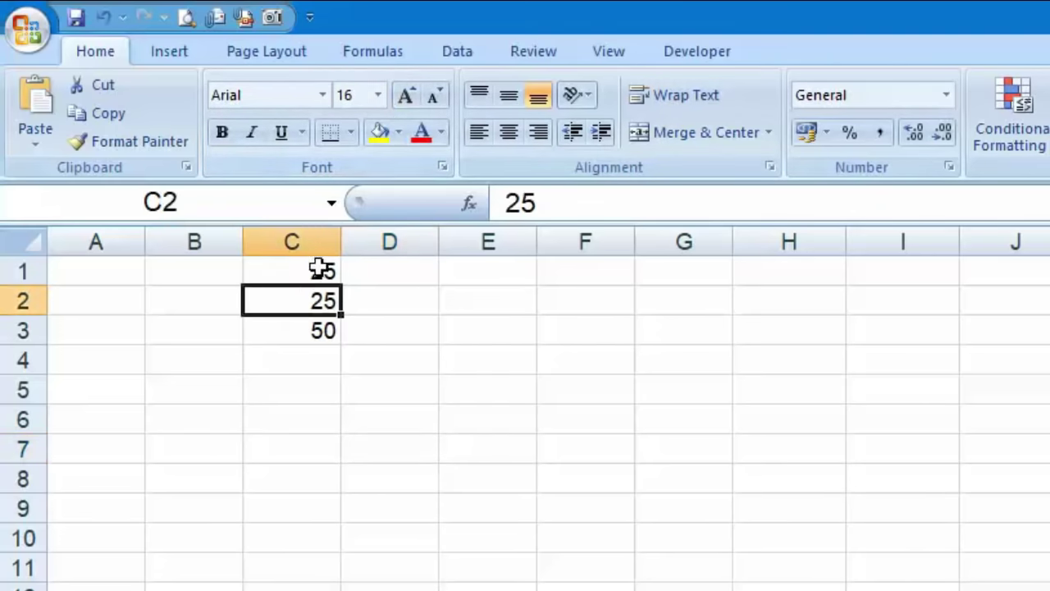
click(321, 271)
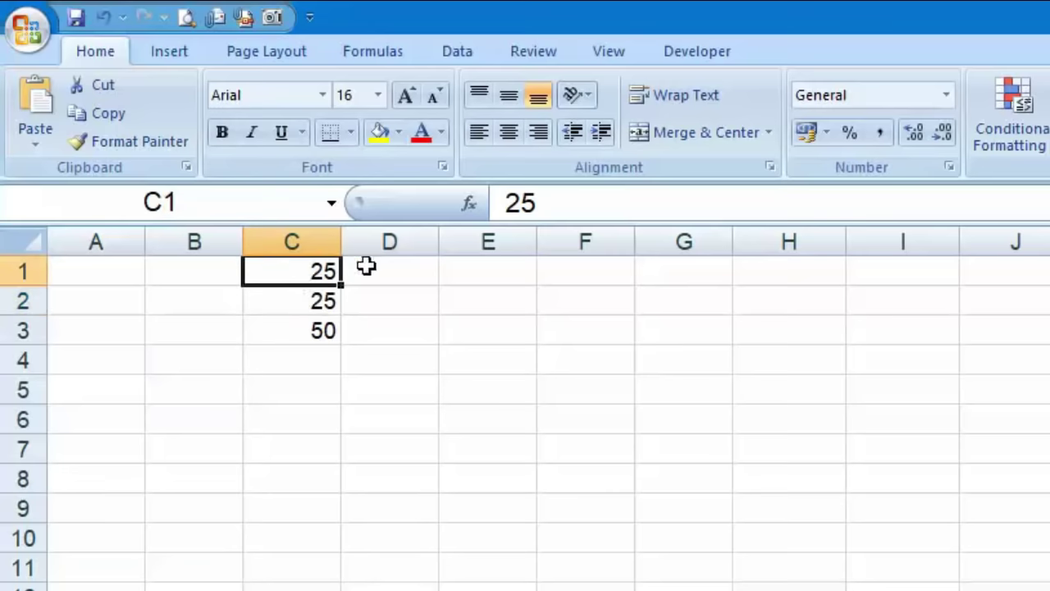
click(408, 97)
click(410, 99)
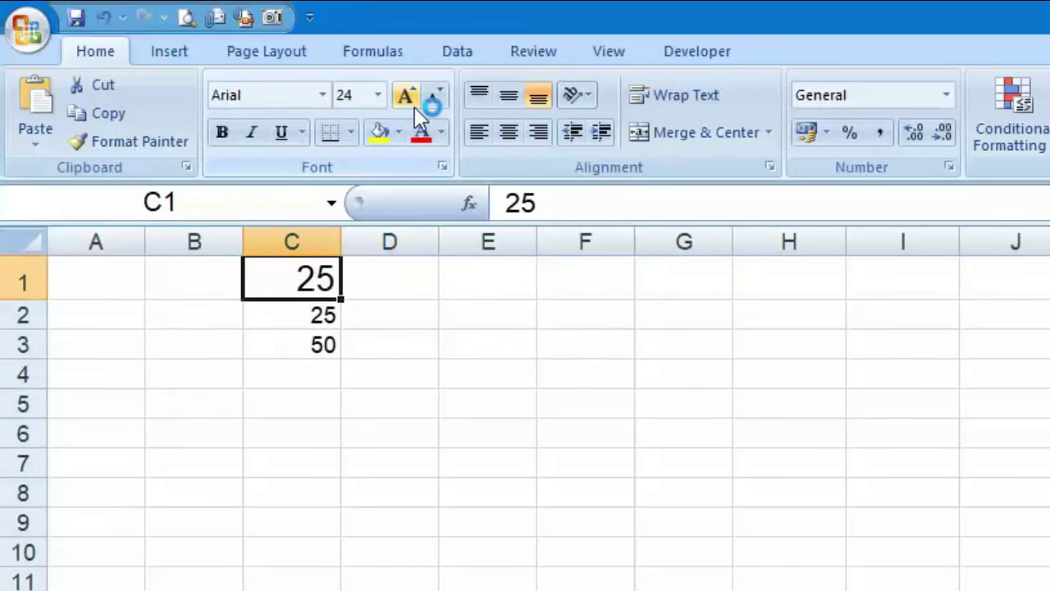
Try the Aparajita and Arial Black fonts on C1, then undo both back to Arial
click(322, 97)
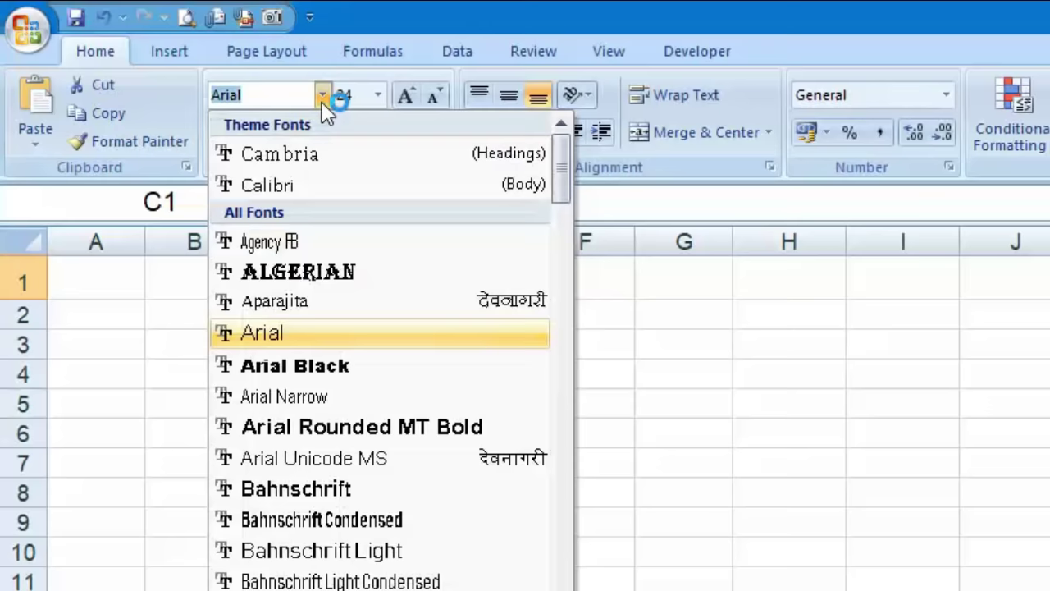
click(359, 300)
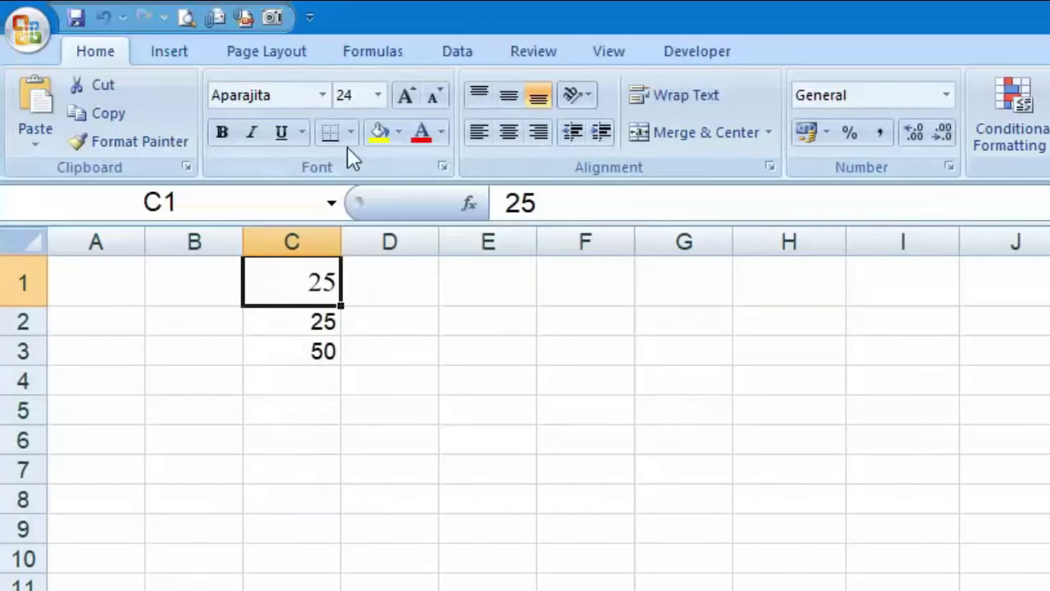
click(322, 95)
click(336, 369)
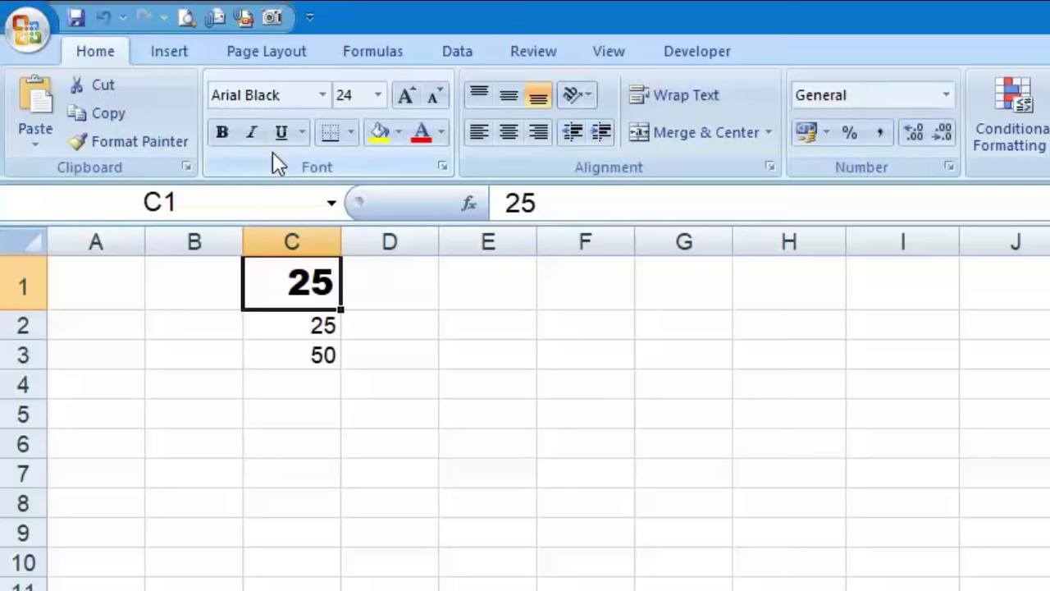
key(ctrl+z)
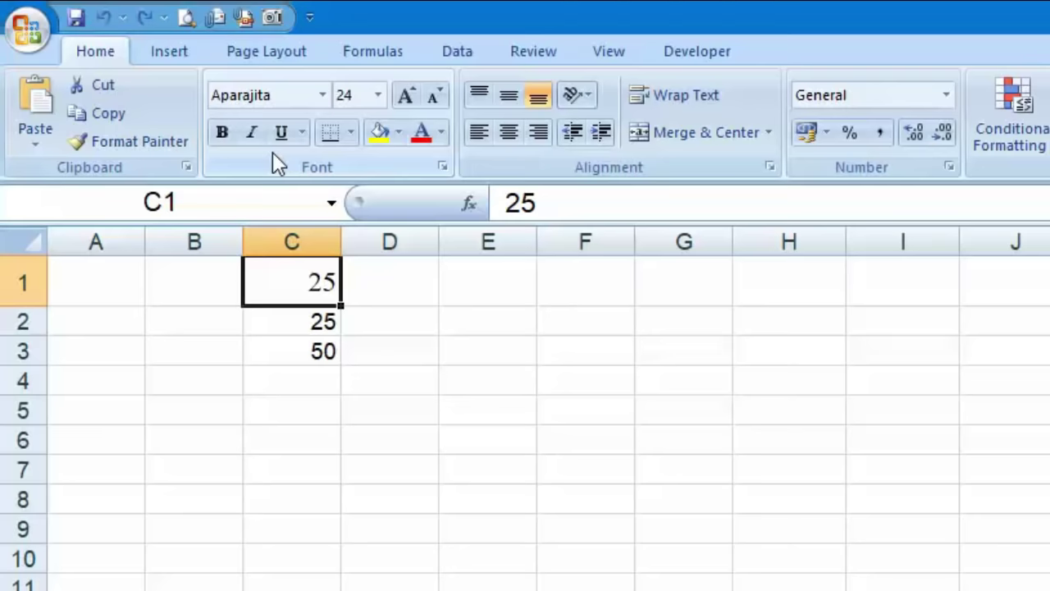
key(ctrl+z)
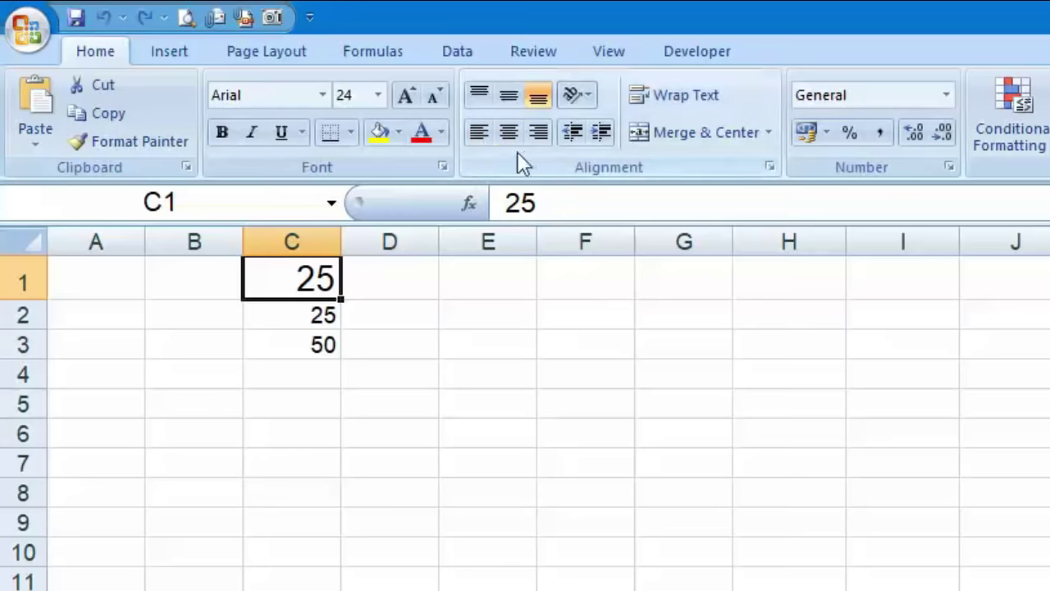
Enlarge row 1 and column C, then centre C1's 25 with Center and Middle Align
drag(41, 304, 37, 397)
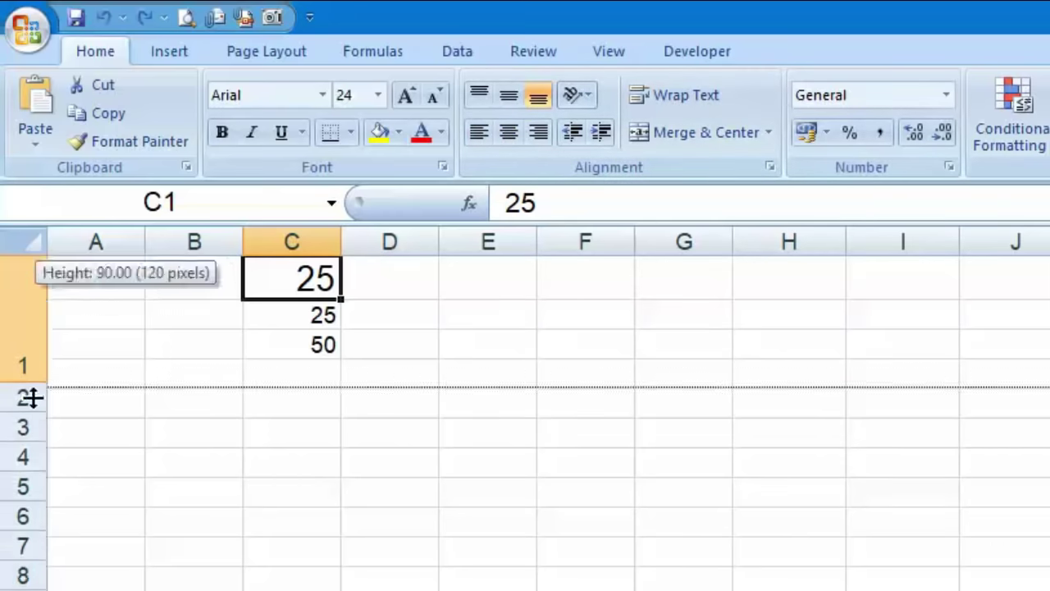
drag(342, 242, 562, 246)
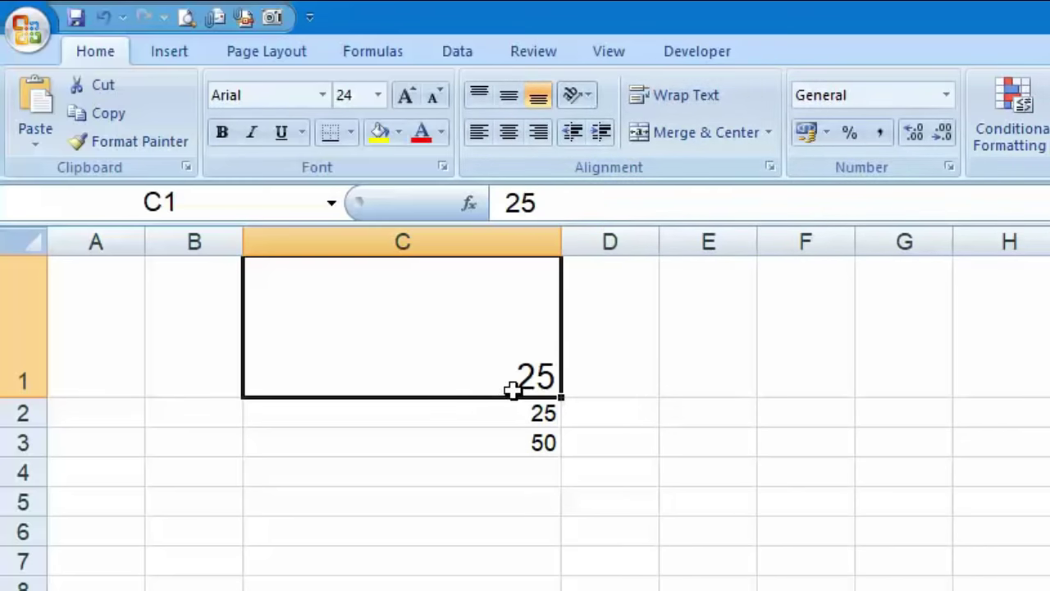
click(508, 99)
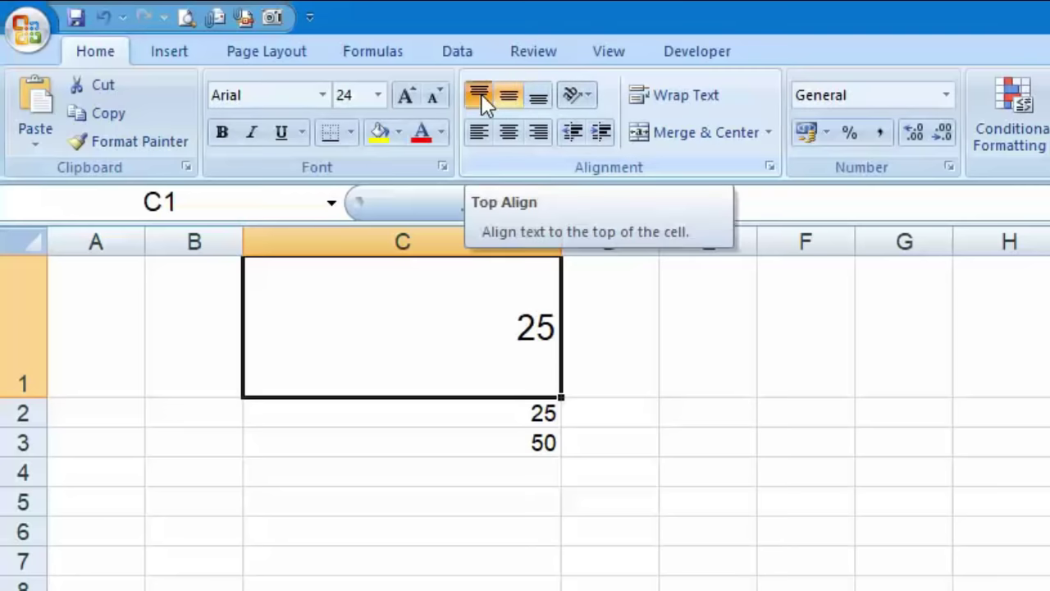
click(481, 94)
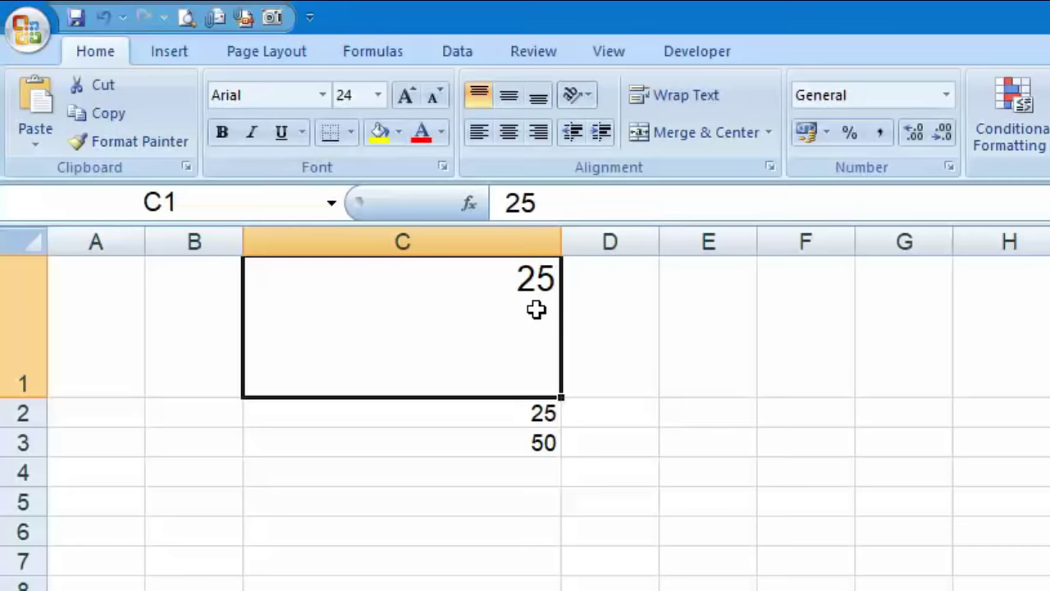
click(509, 131)
click(515, 99)
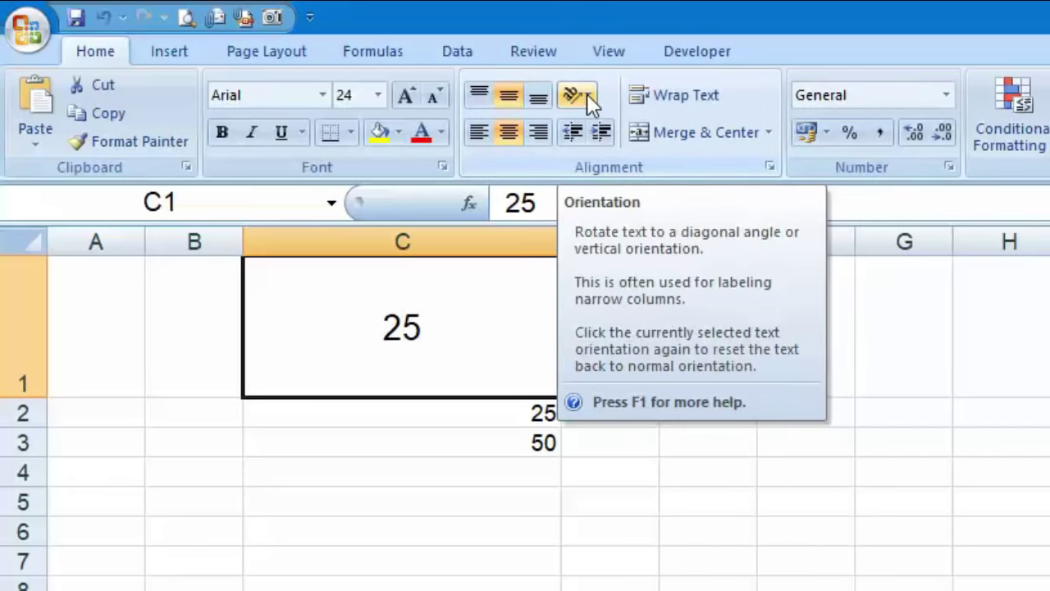
Rotate C1's 25 up, then down to -90 degrees, and open Format Cell Alignment
click(587, 93)
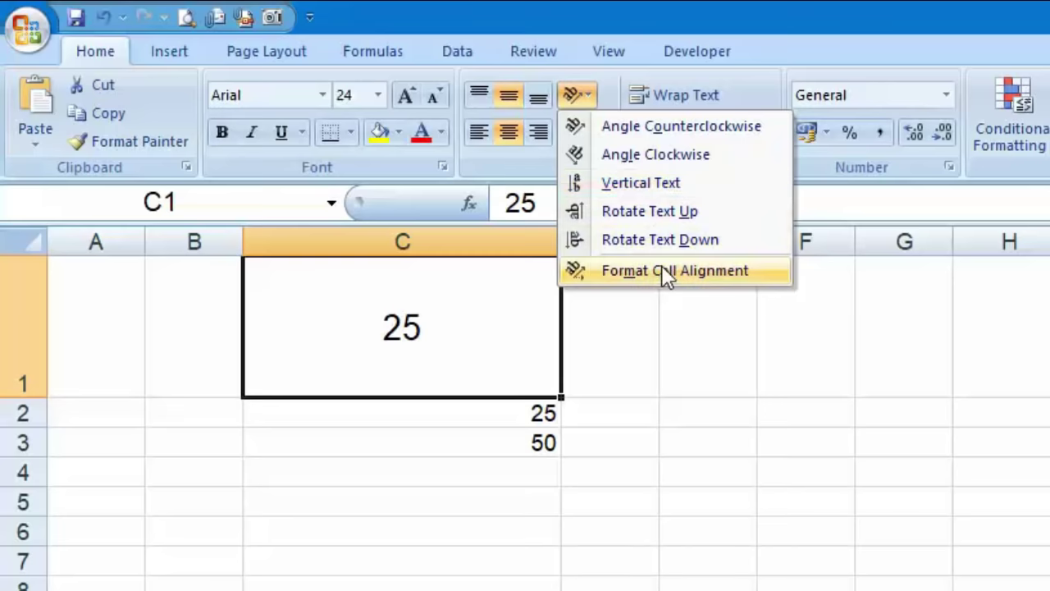
click(672, 212)
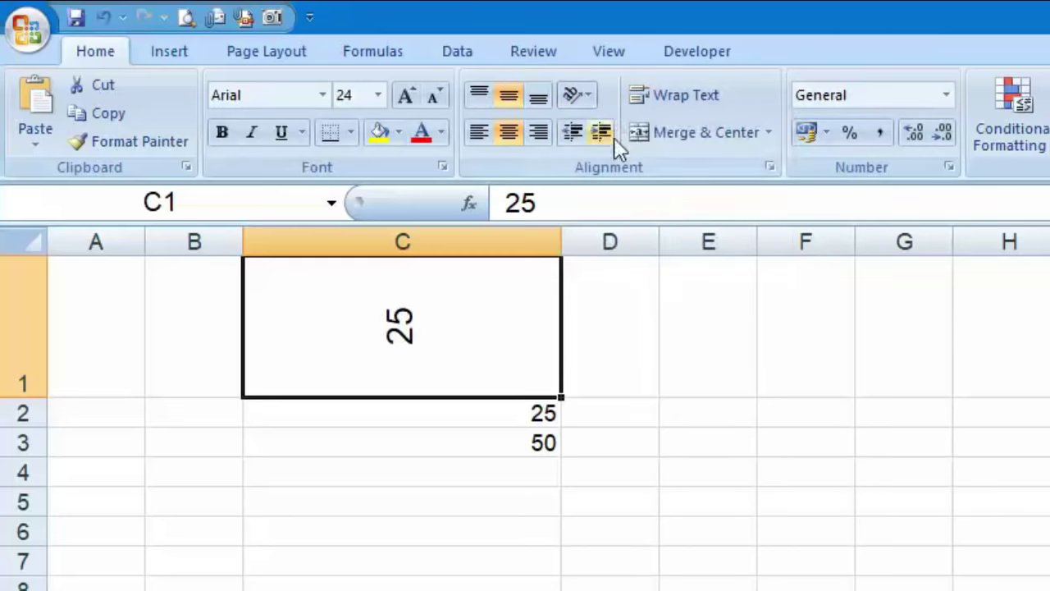
click(593, 96)
click(702, 245)
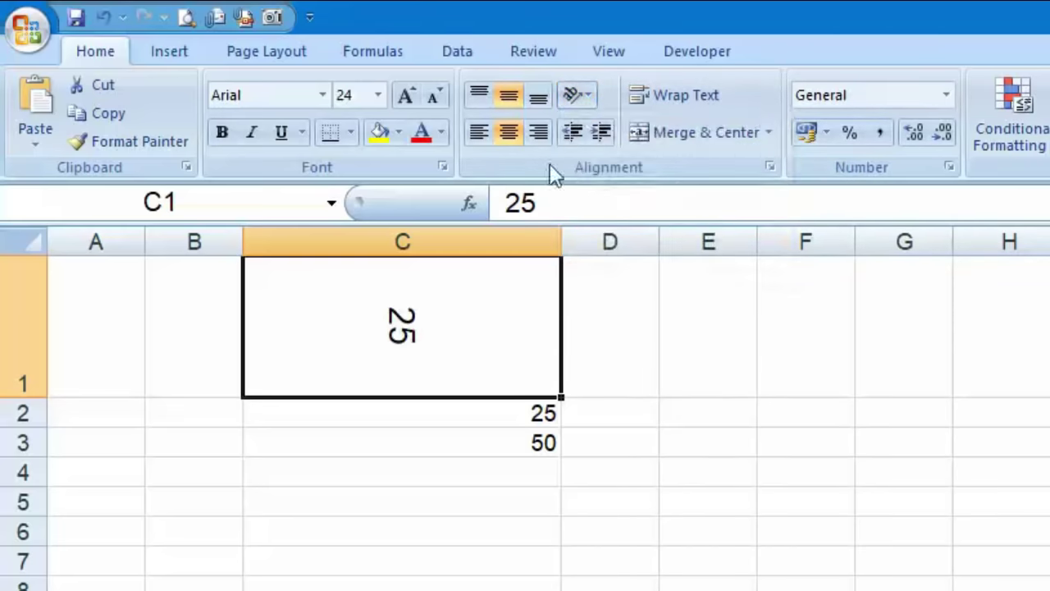
click(577, 94)
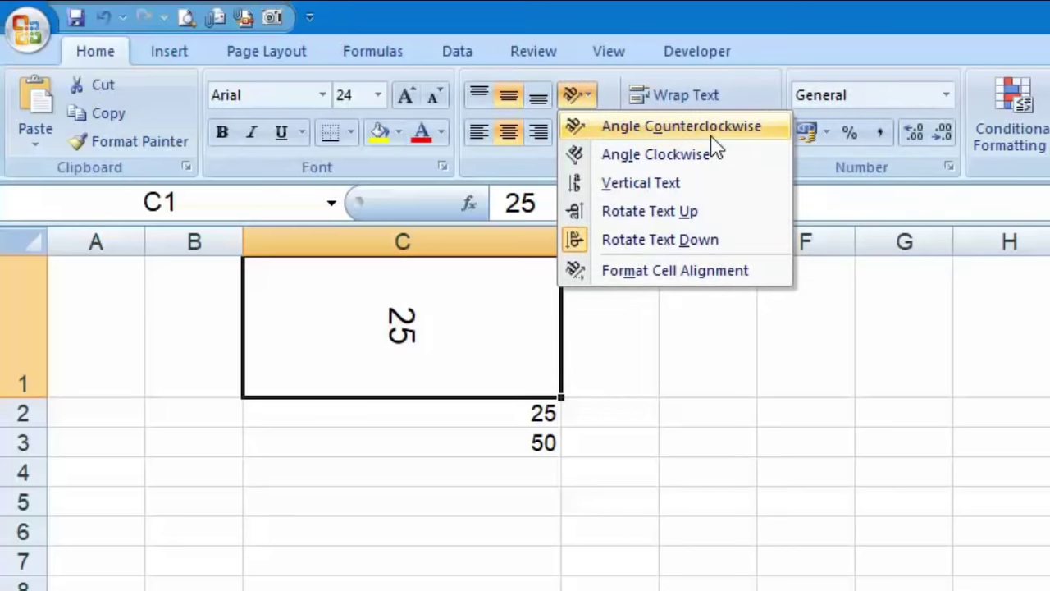
click(753, 279)
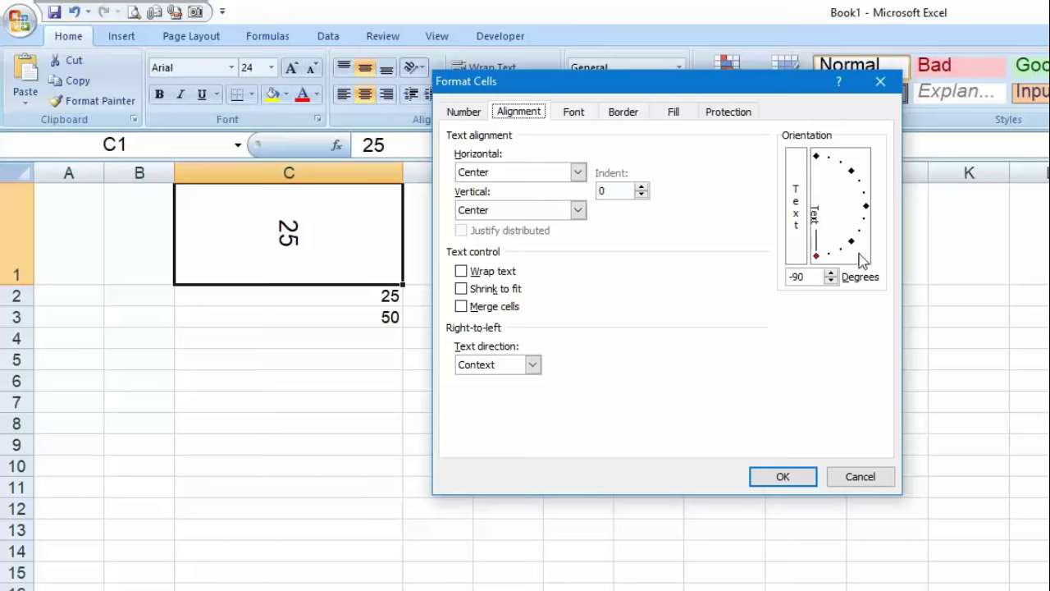
Tilt C1's 25 to 50 degrees with the Format Cells orientation dial
click(821, 258)
mouse_move(821, 256)
mouse_down()
mouse_move(855, 152)
mouse_move(860, 165)
mouse_up()
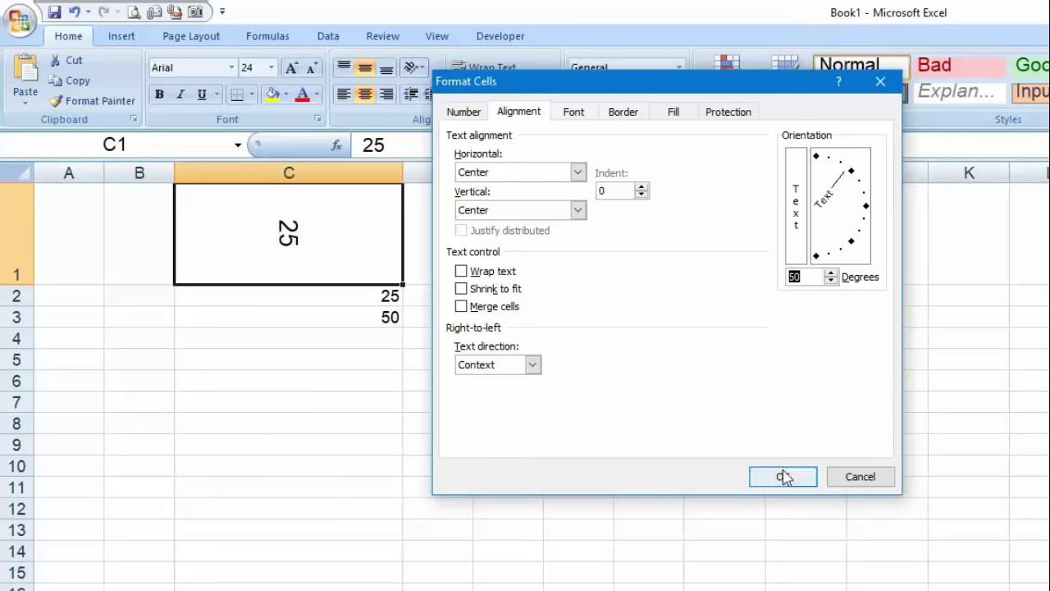
click(783, 477)
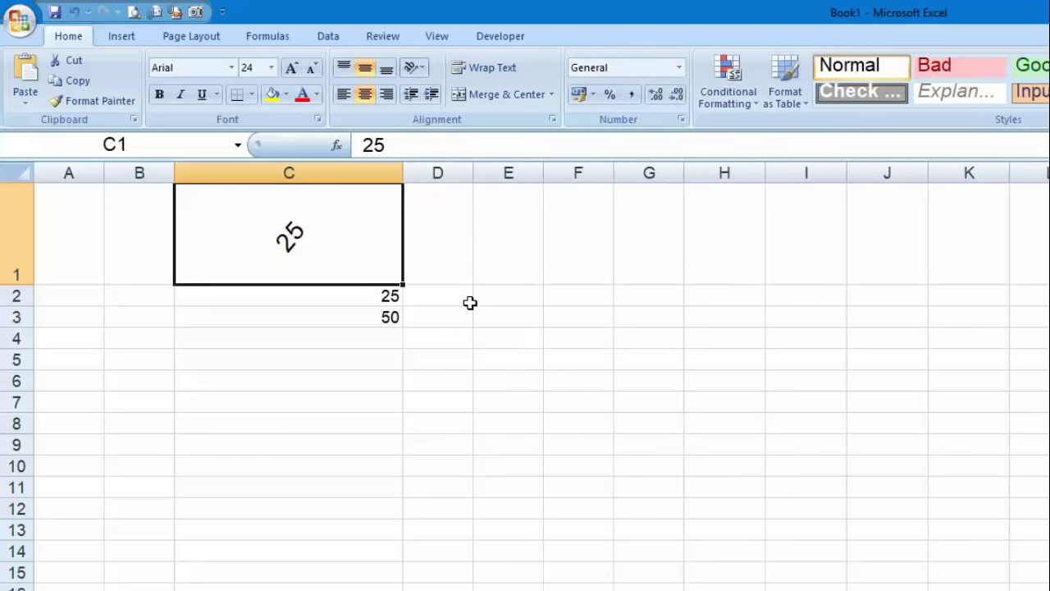
Fill-drag C2:C3 across so D2 and D3 hold 26
mouse_move(377, 296)
mouse_down()
mouse_move(375, 316)
mouse_move(450, 329)
mouse_up()
click(478, 442)
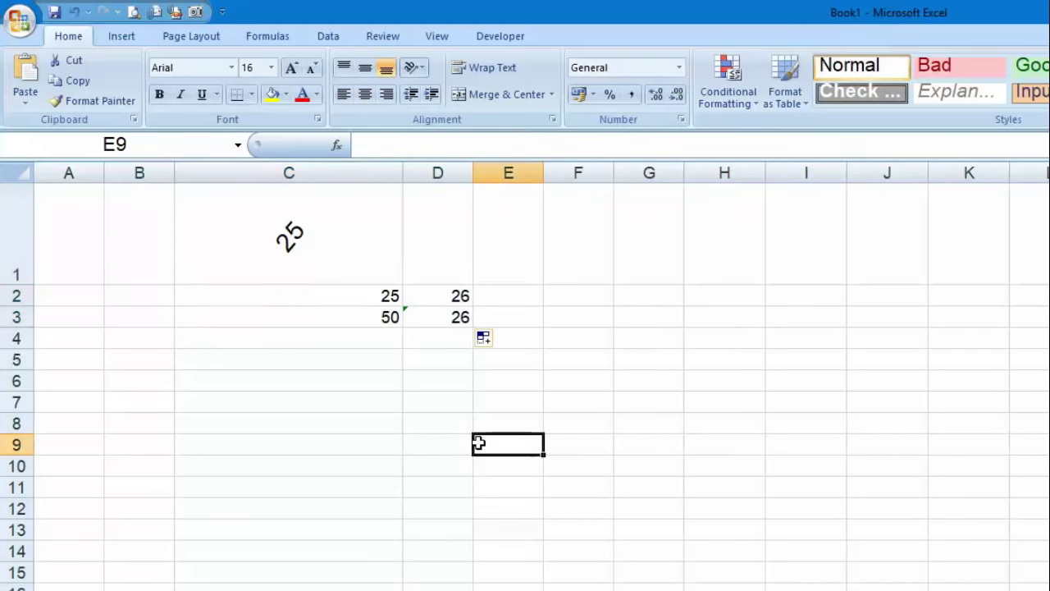
click(370, 231)
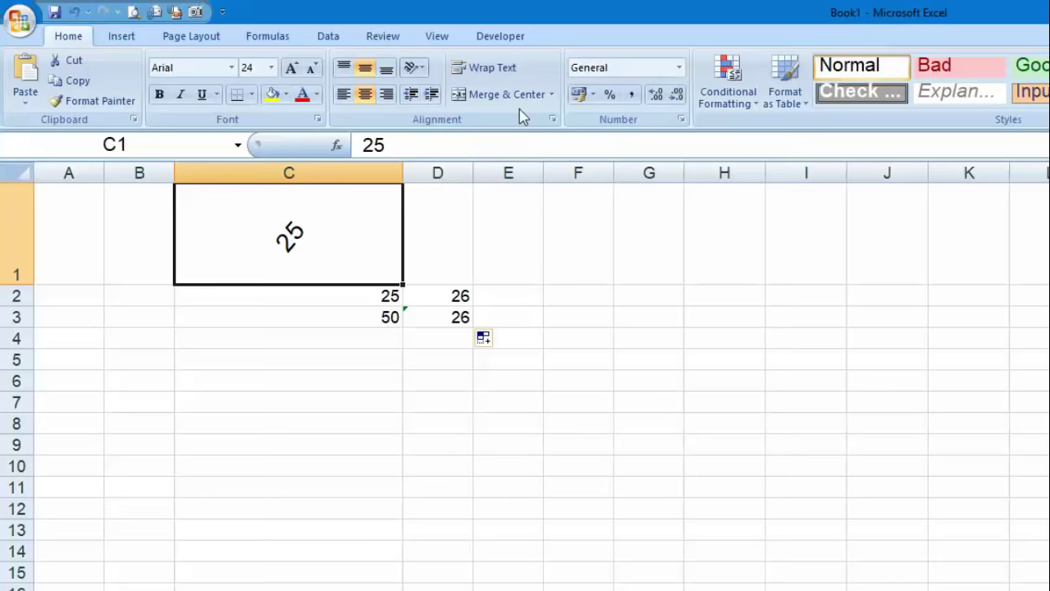
Reset C1's text orientation to 0 degrees in Format Cells alignment
click(414, 67)
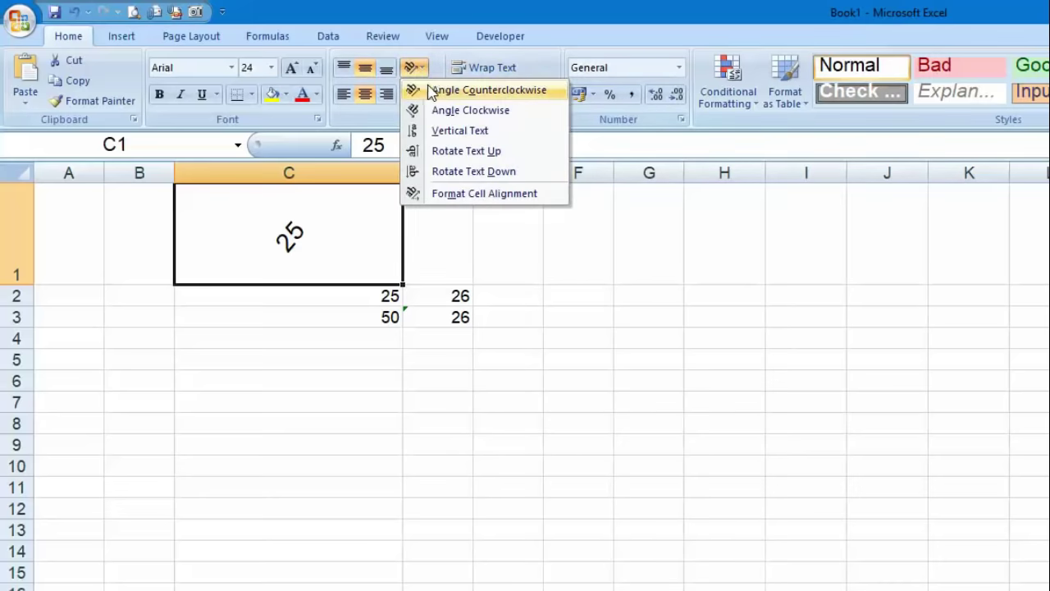
click(461, 195)
drag(858, 177, 868, 214)
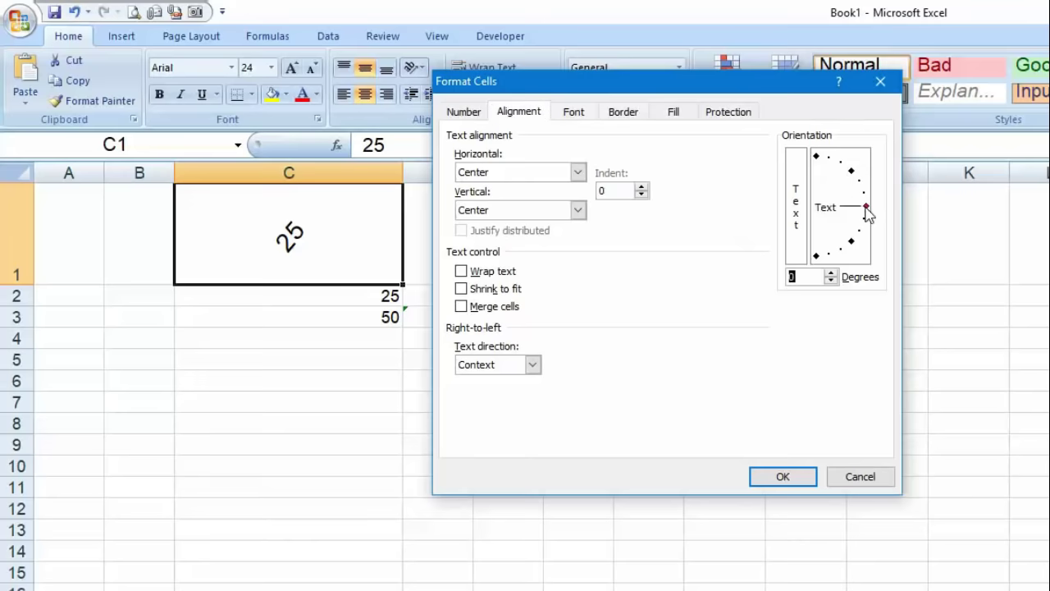
click(792, 475)
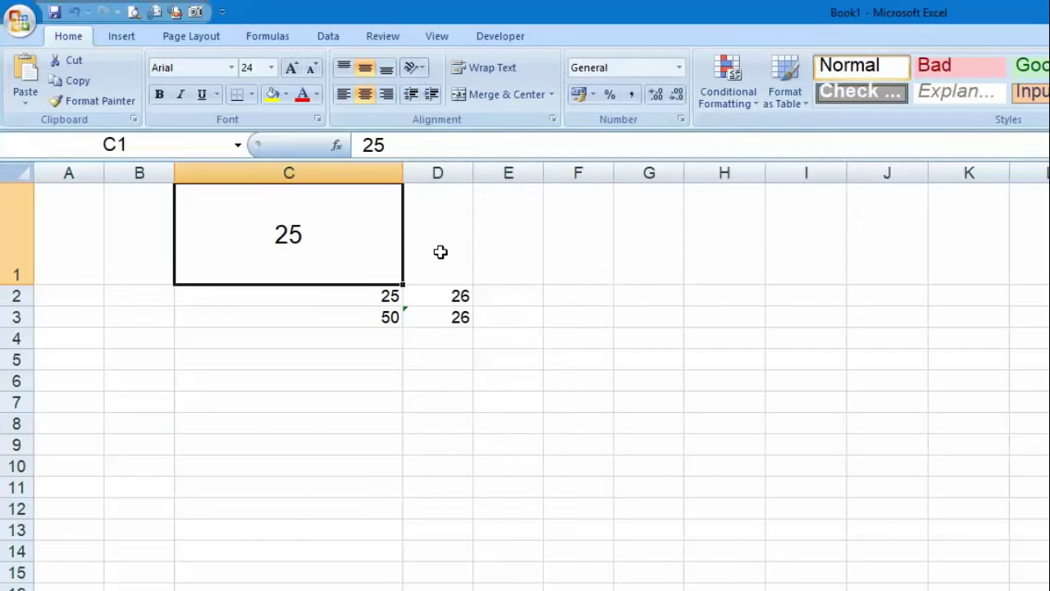
click(421, 170)
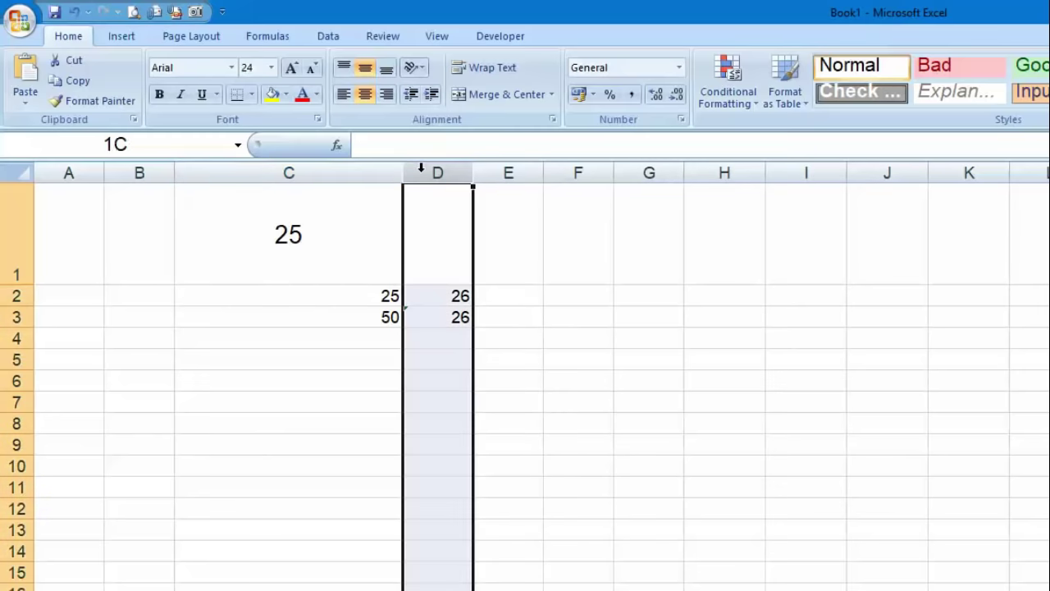
Merge C1 and D1 with Merge & Center so the 25 is centred across both
drag(327, 229, 444, 233)
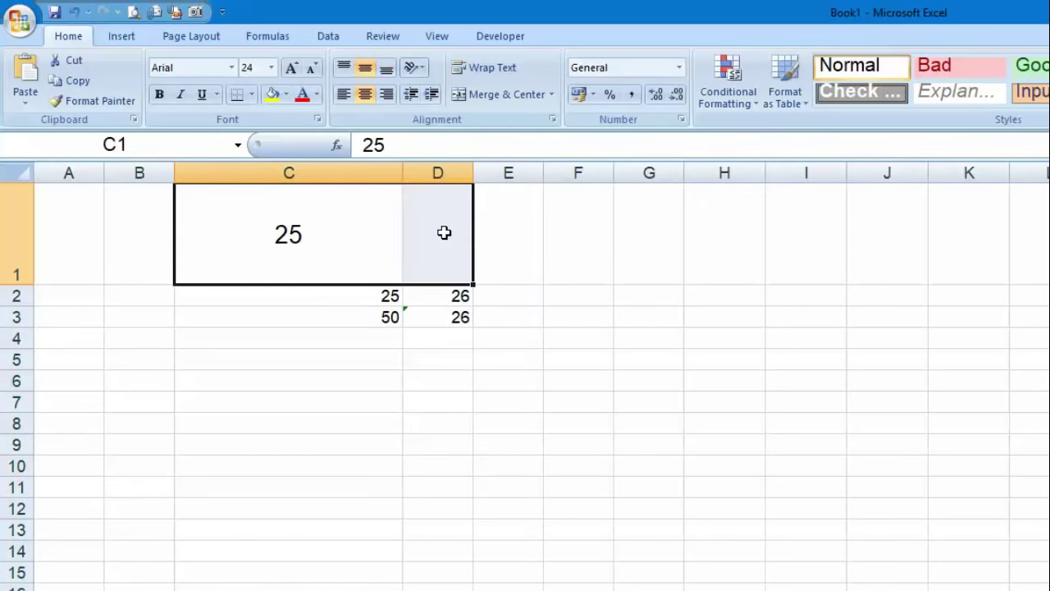
click(504, 105)
click(555, 421)
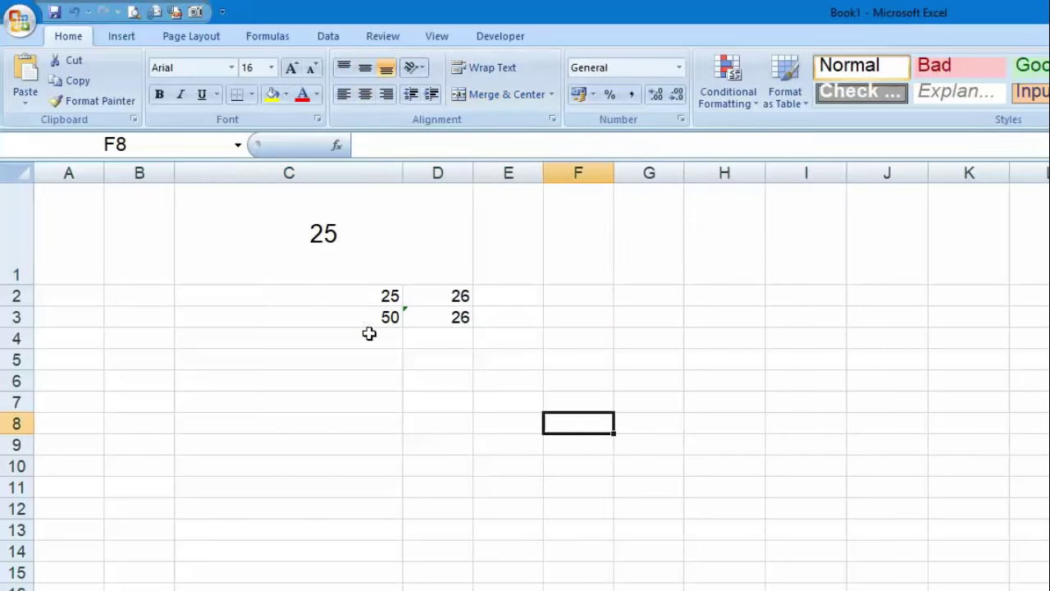
click(358, 291)
click(448, 252)
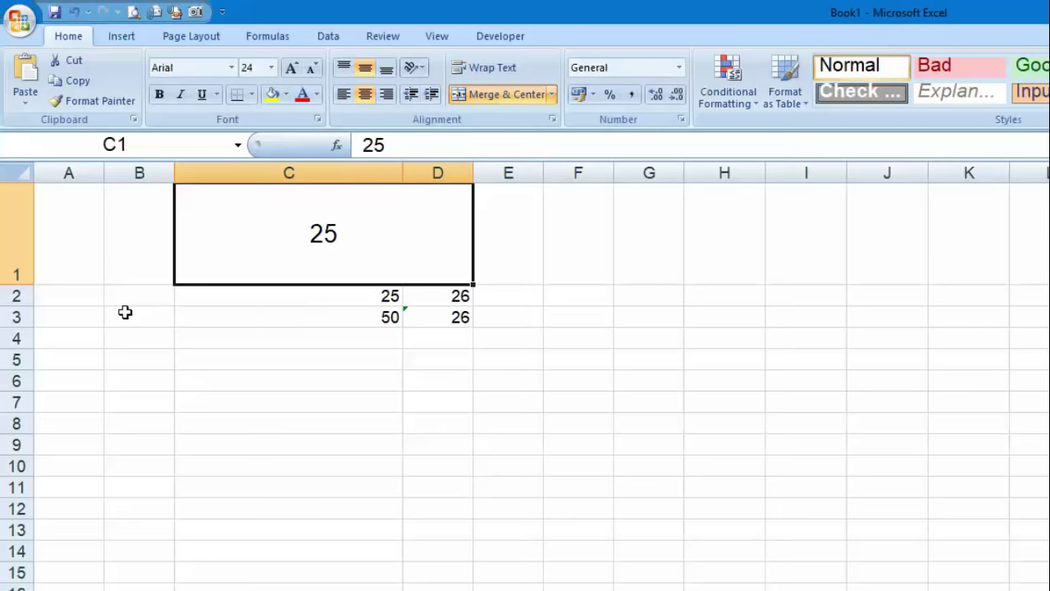
Merge B2 and B3 into one cell, then select the block B1:D11
drag(134, 300, 137, 316)
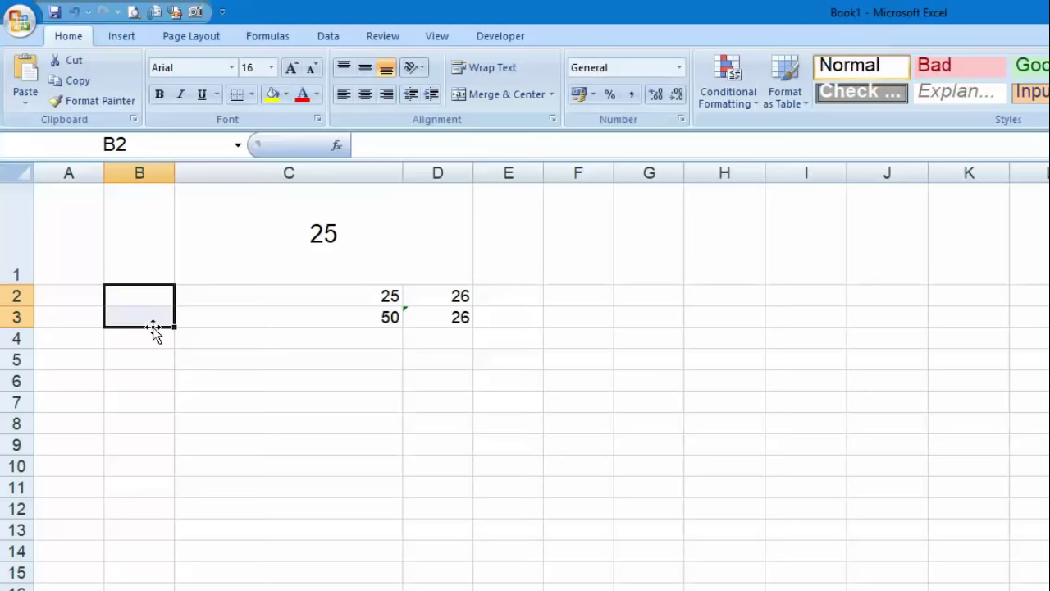
click(499, 95)
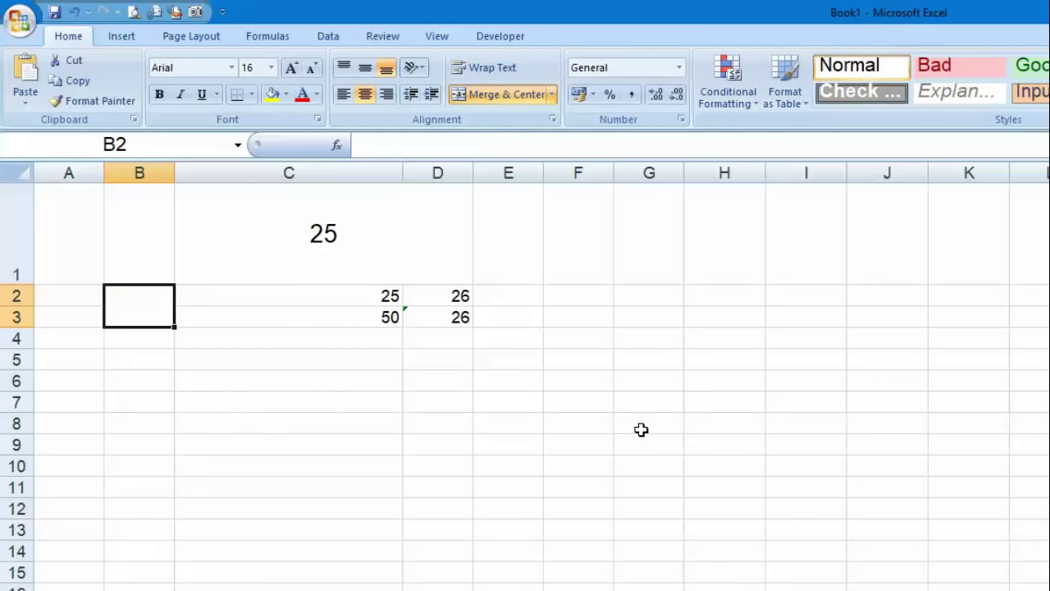
click(204, 383)
click(150, 316)
drag(131, 217, 459, 487)
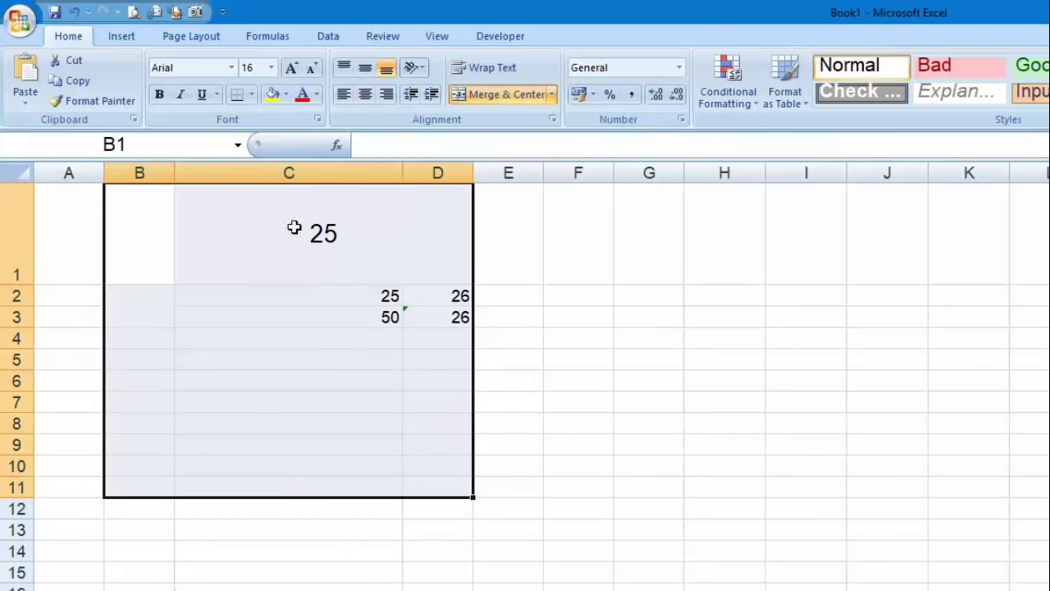
click(252, 95)
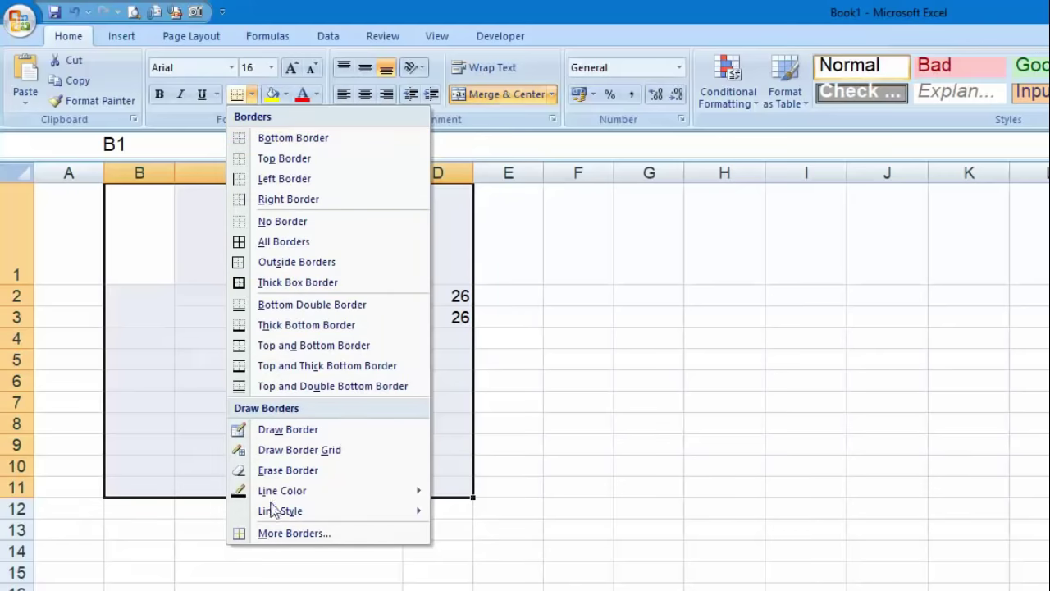
Apply All Borders to B1:D11, replacing the bottom border added first
click(318, 137)
click(197, 550)
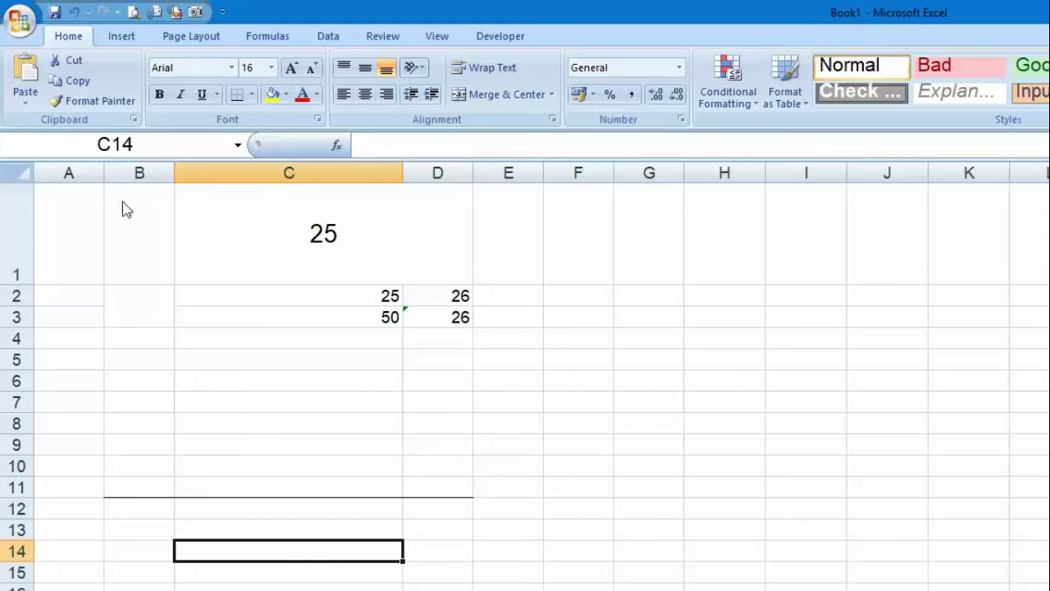
drag(123, 205, 443, 490)
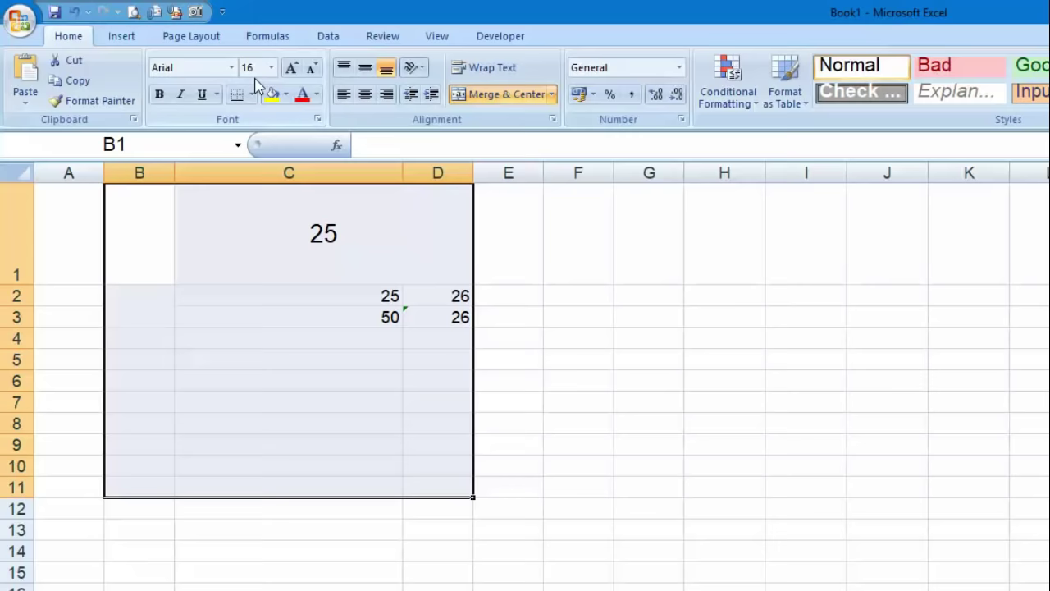
click(251, 93)
click(382, 242)
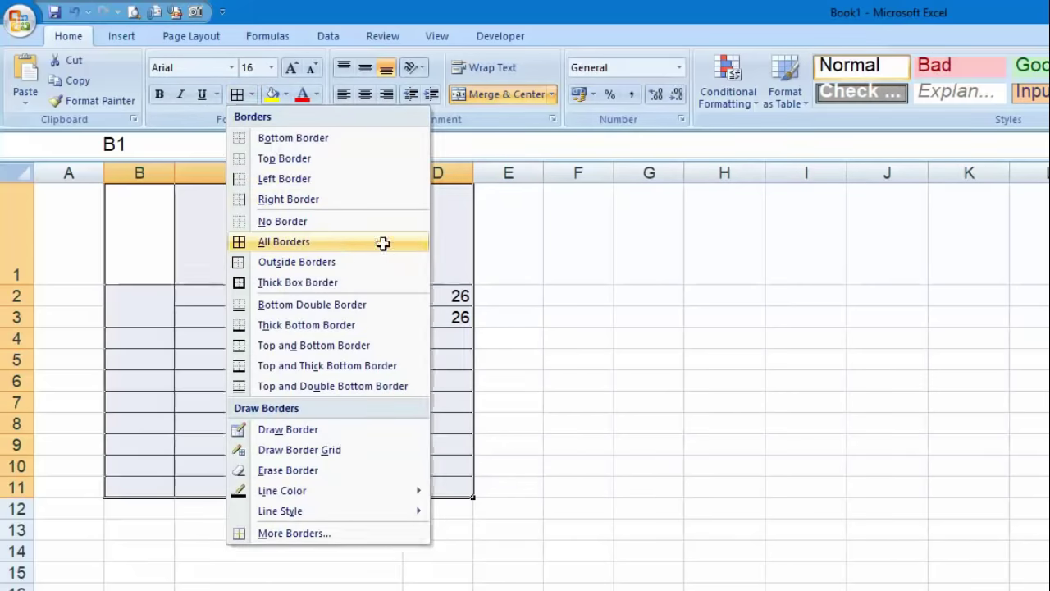
click(593, 377)
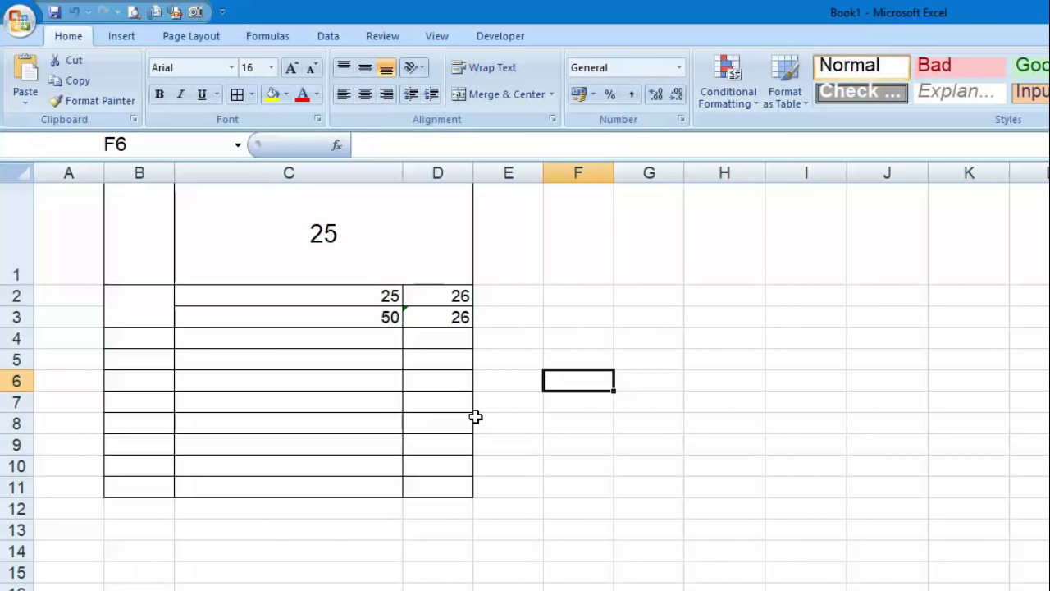
click(253, 95)
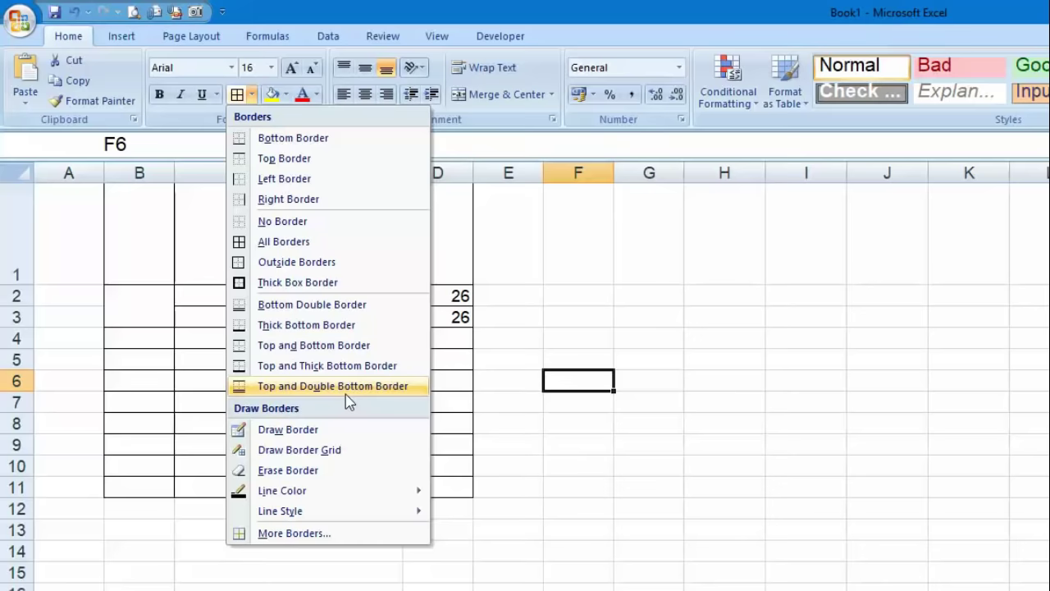
click(484, 272)
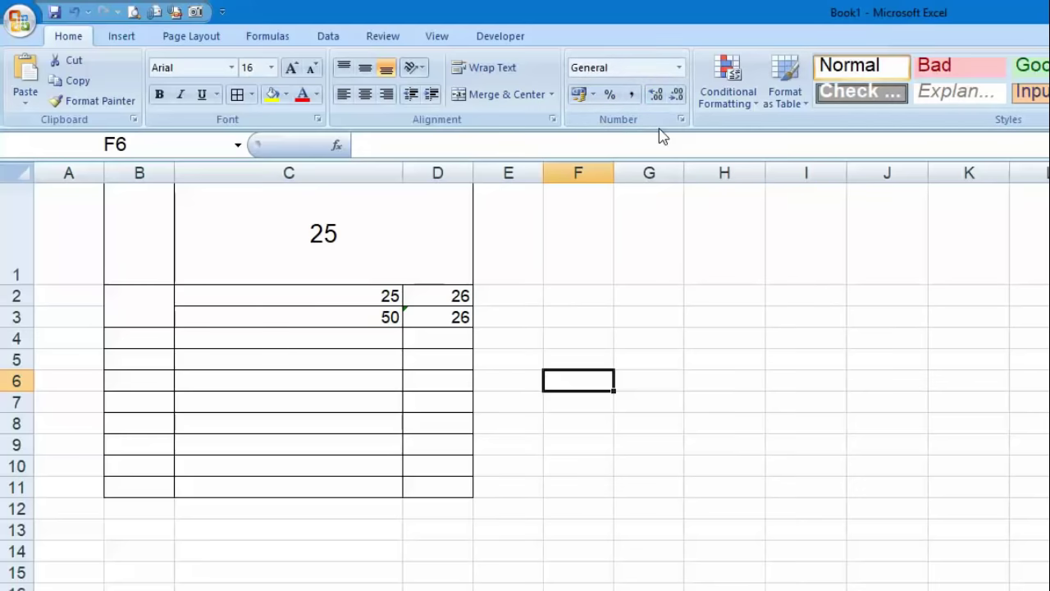
Give D2 (26) the Number format with two decimals and widen column D
click(447, 297)
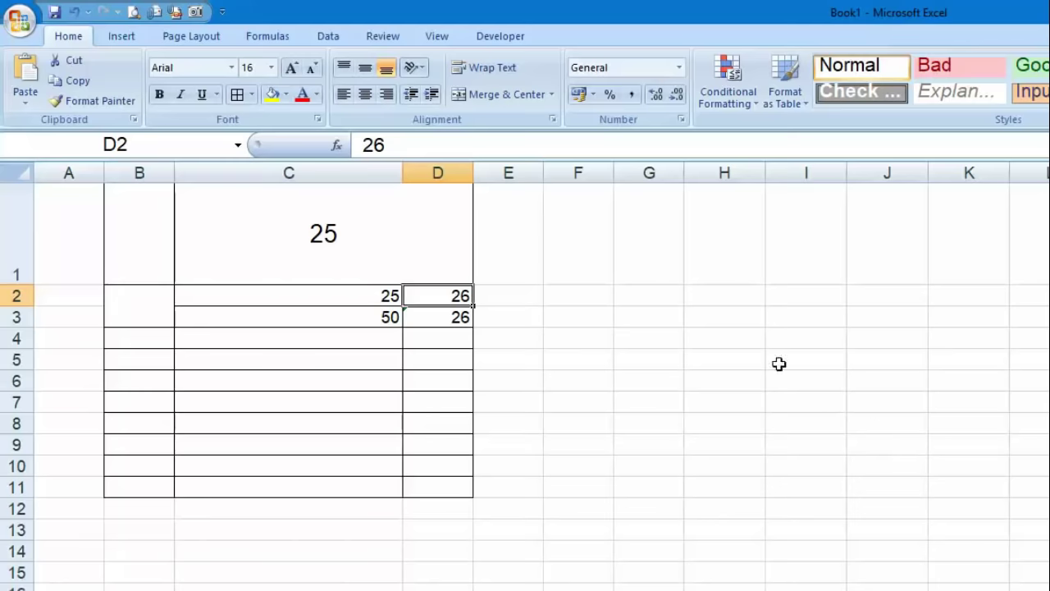
click(679, 69)
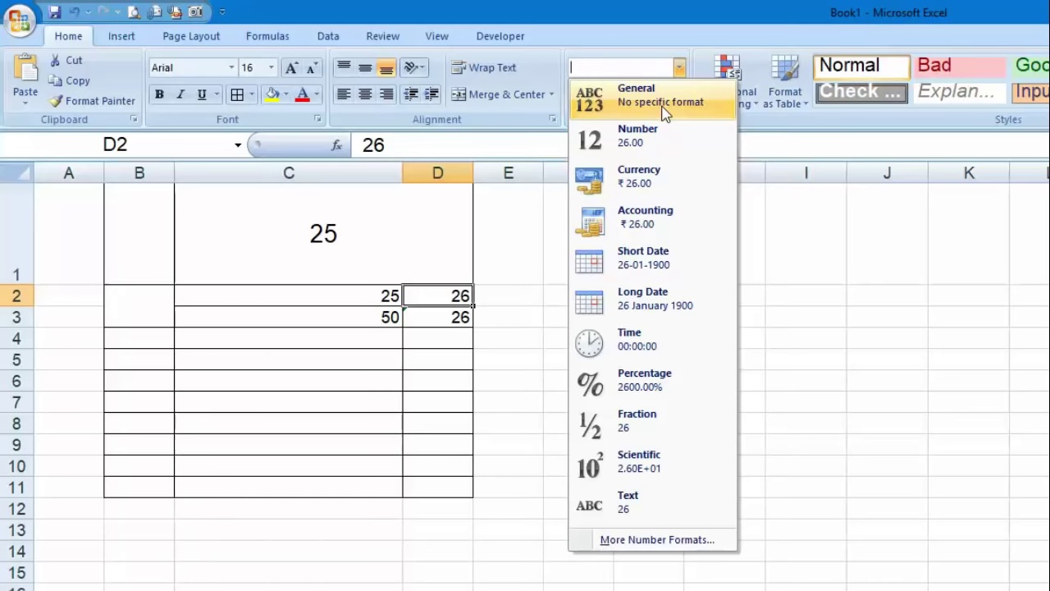
click(715, 156)
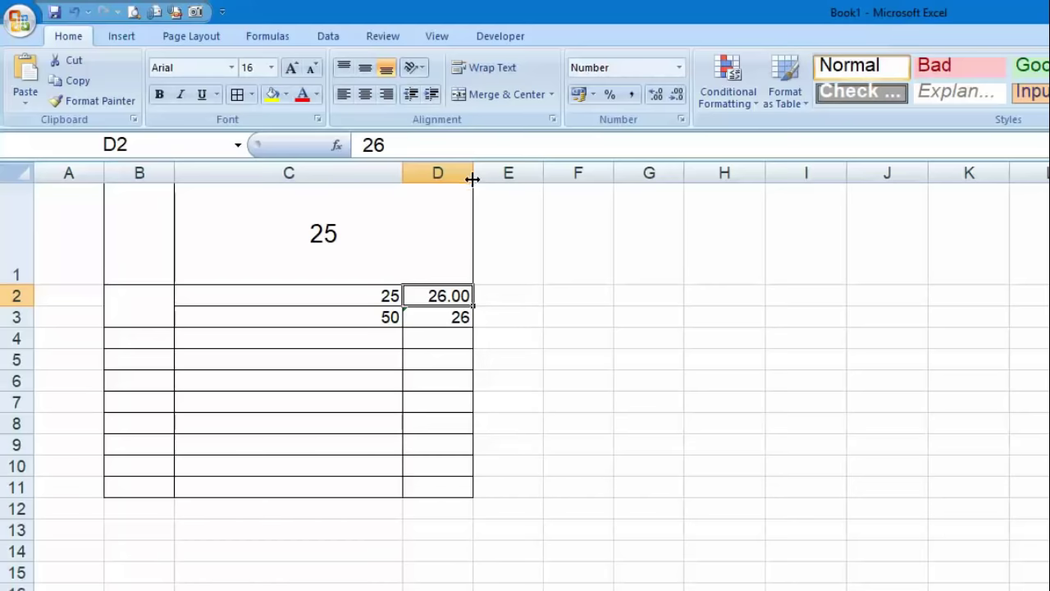
drag(474, 173, 712, 173)
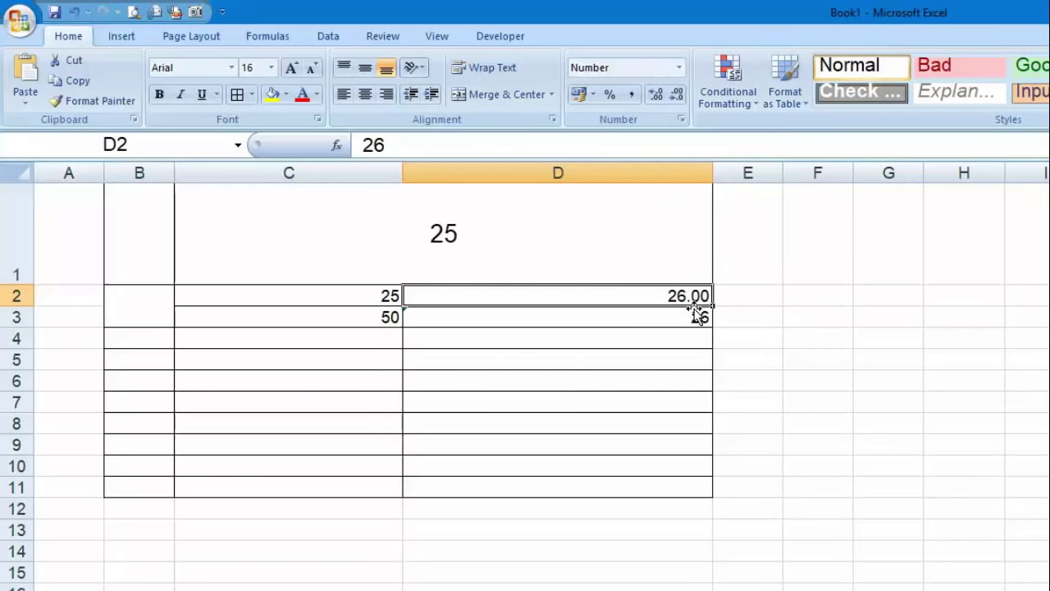
Adjust D2's decimal places and apply rupee Currency format, showing ₹ 26.00
click(680, 99)
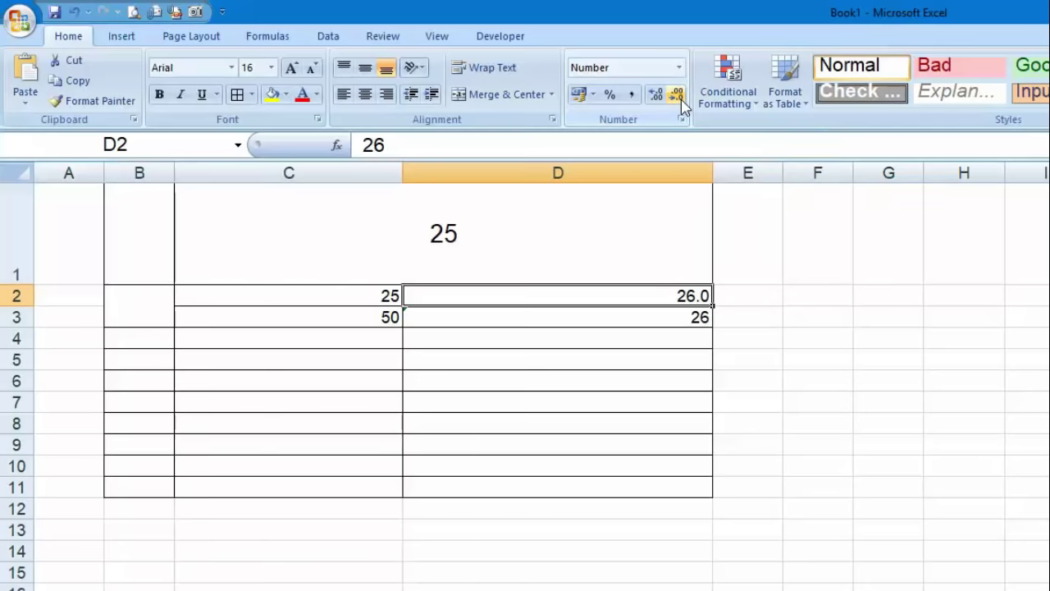
click(653, 97)
click(653, 96)
click(653, 97)
click(653, 97)
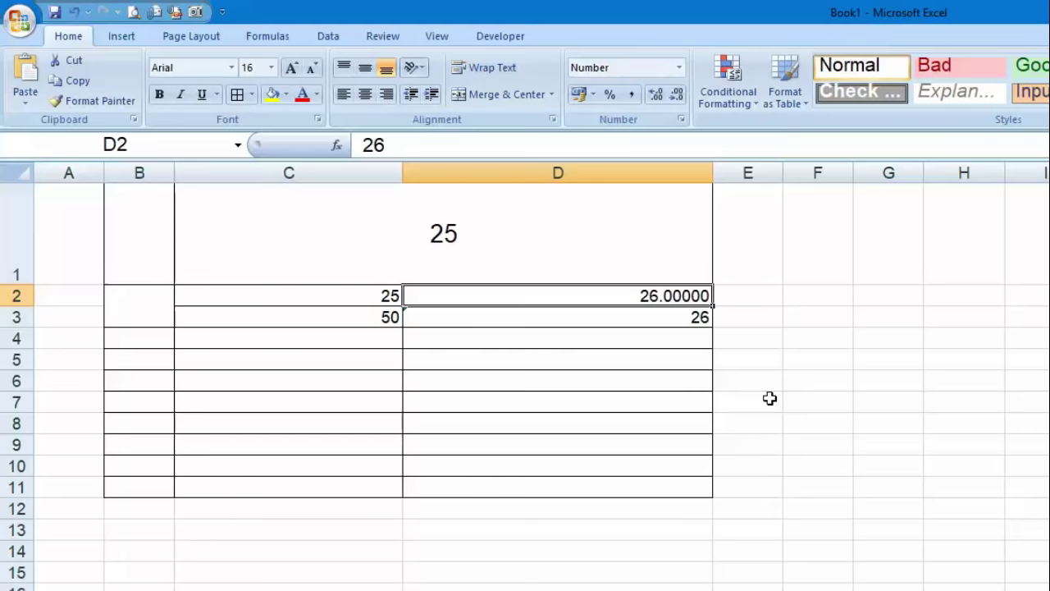
click(678, 69)
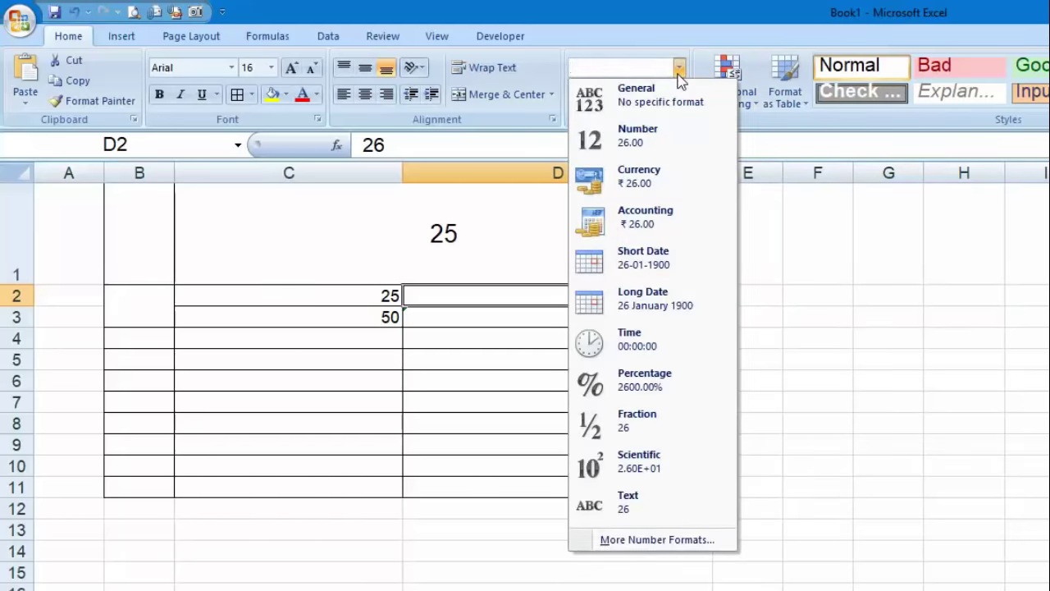
click(707, 197)
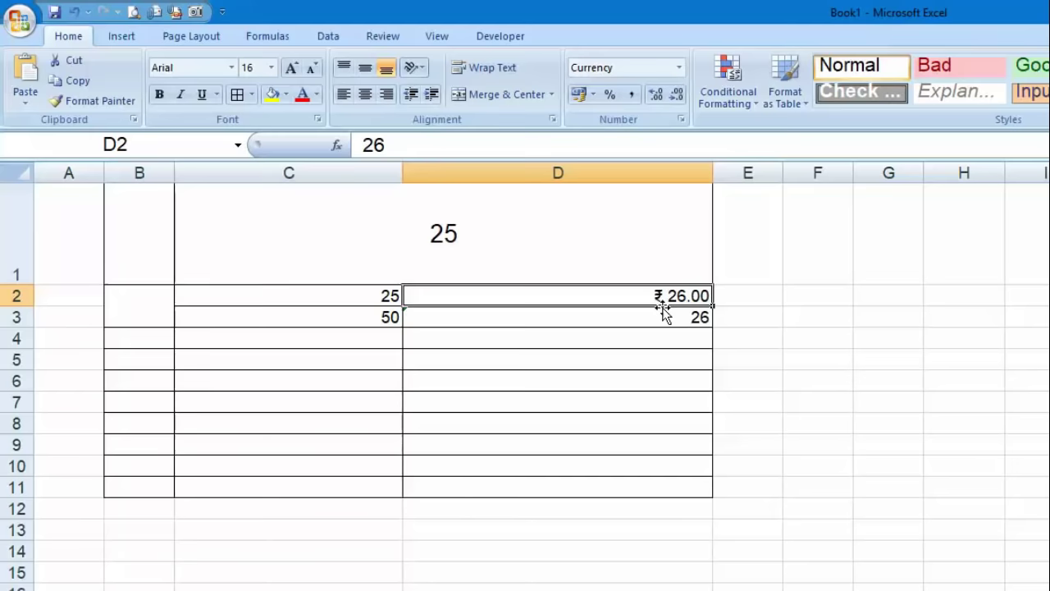
click(680, 121)
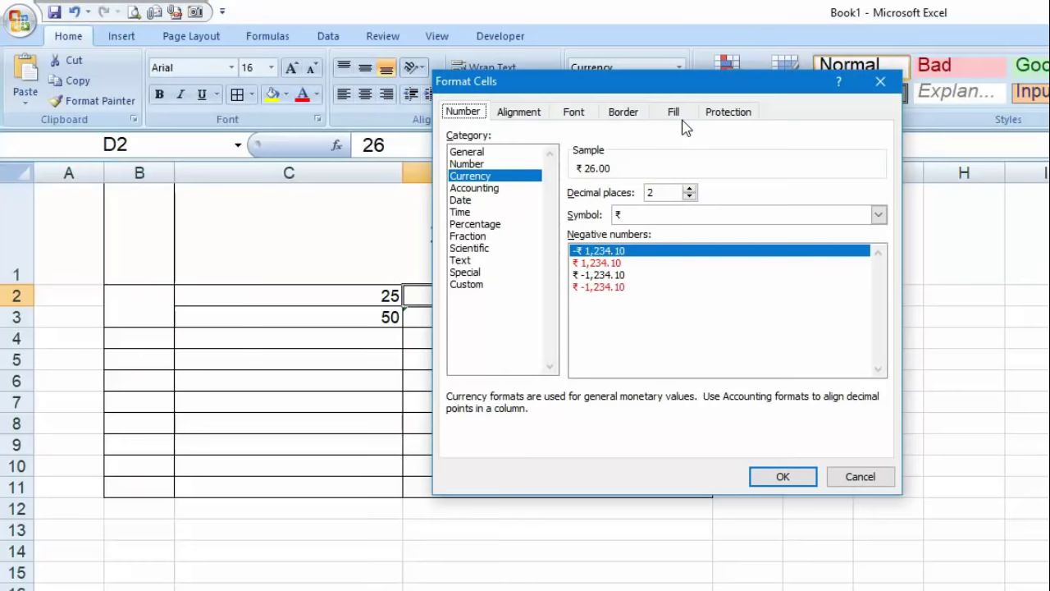
click(878, 215)
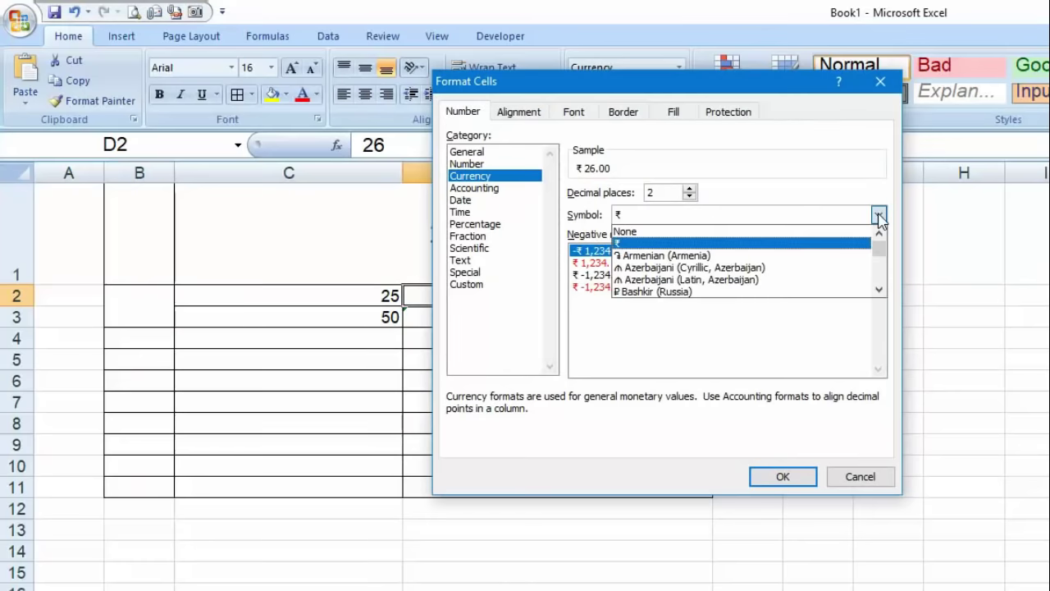
click(878, 290)
click(878, 291)
drag(878, 292, 898, 367)
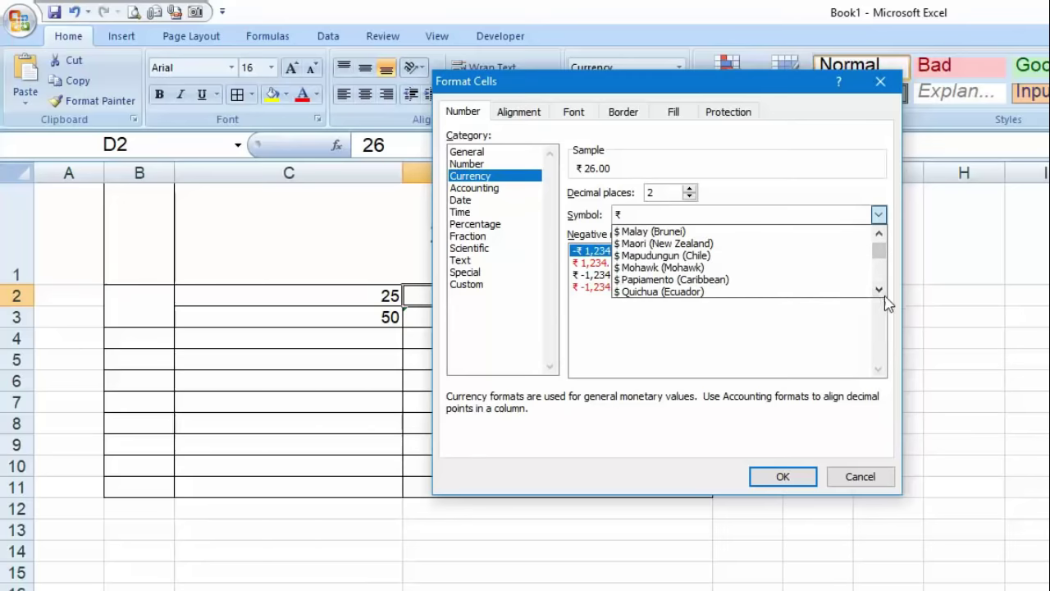
click(878, 290)
drag(879, 290, 881, 287)
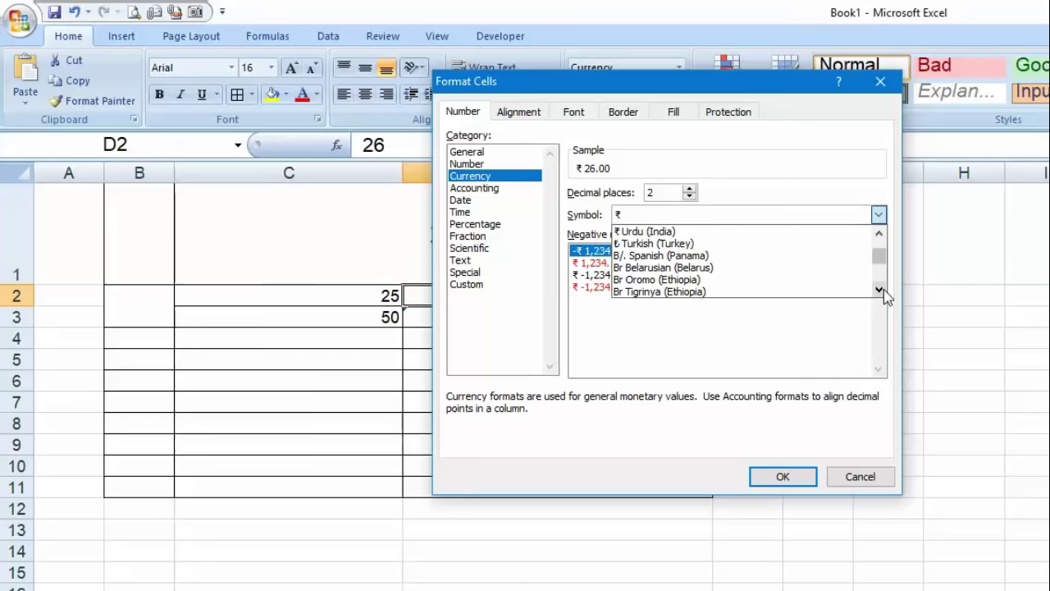
click(892, 482)
click(890, 480)
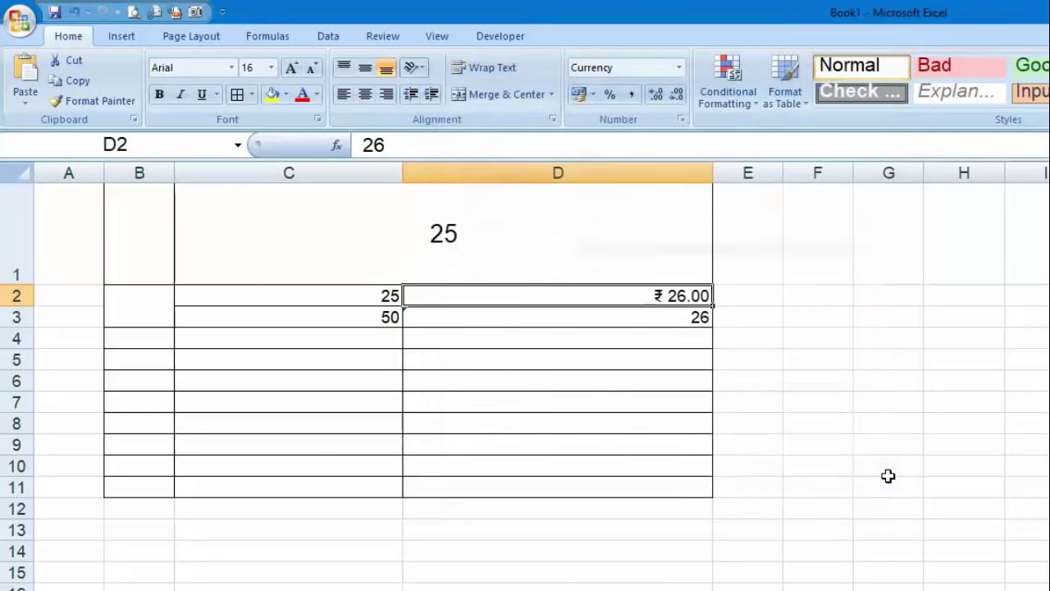
Format D3 as Short Date, then as Time, so it shows 00:00:00
click(679, 68)
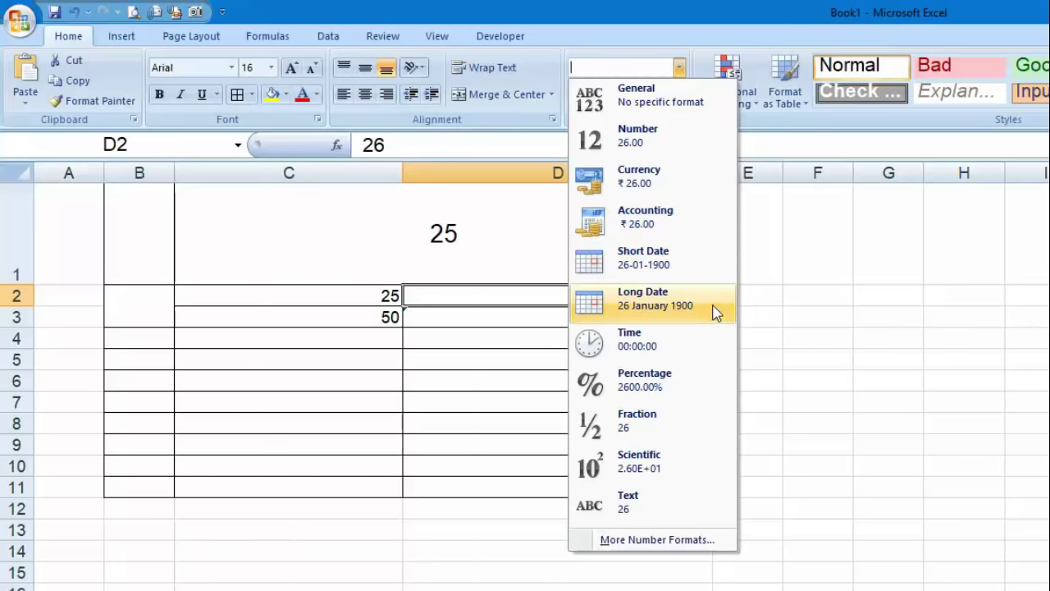
key(Escape)
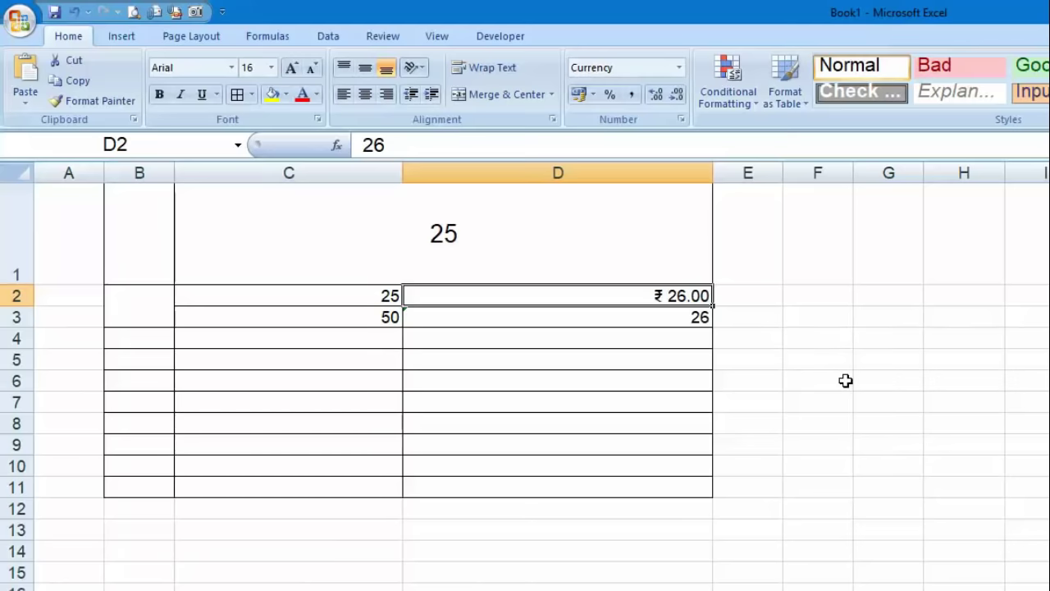
key(Return)
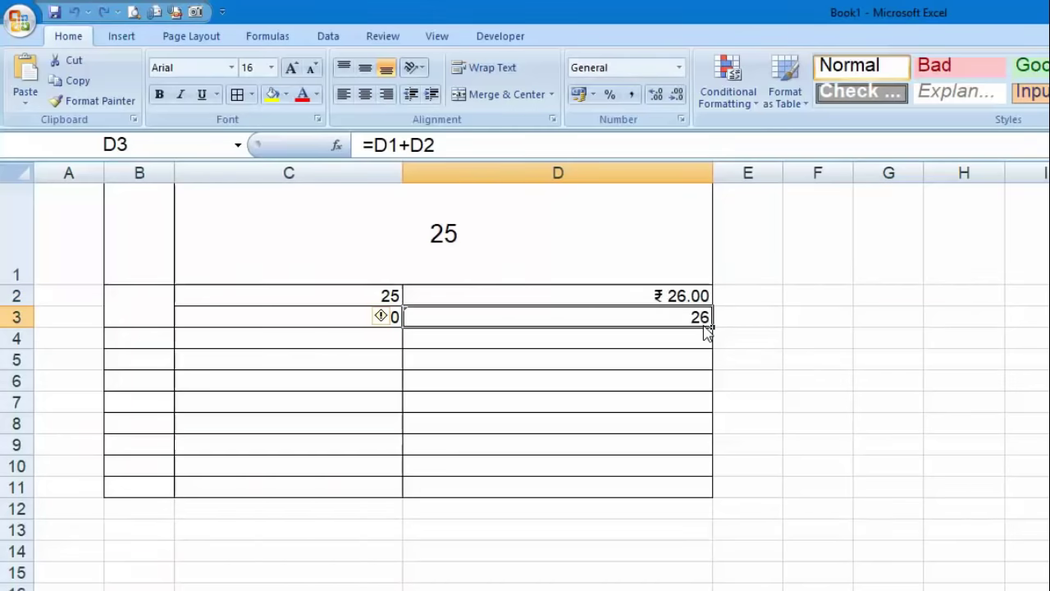
click(679, 67)
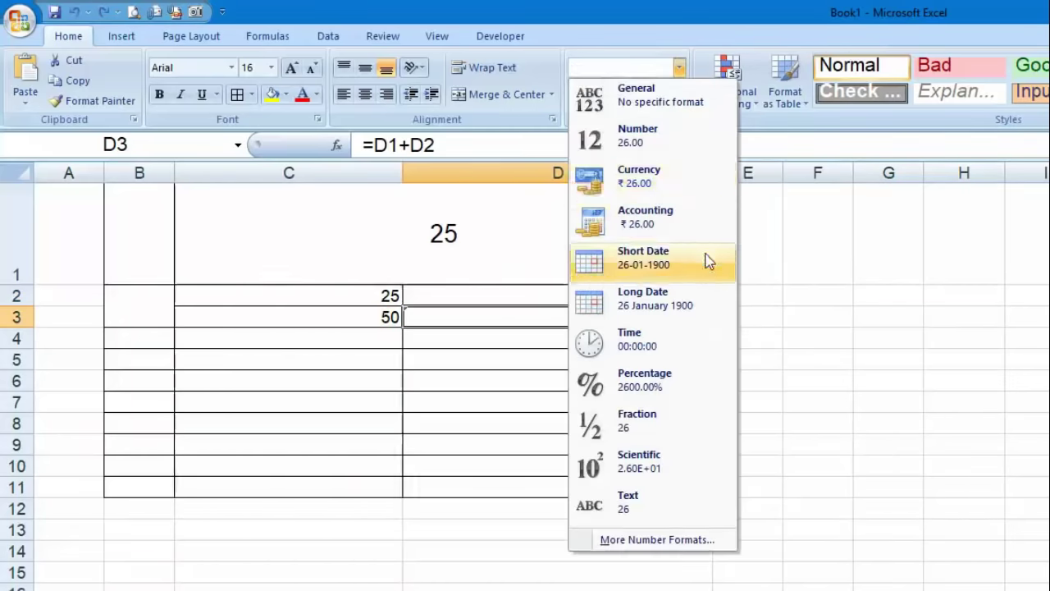
click(708, 260)
key(Return)
click(680, 314)
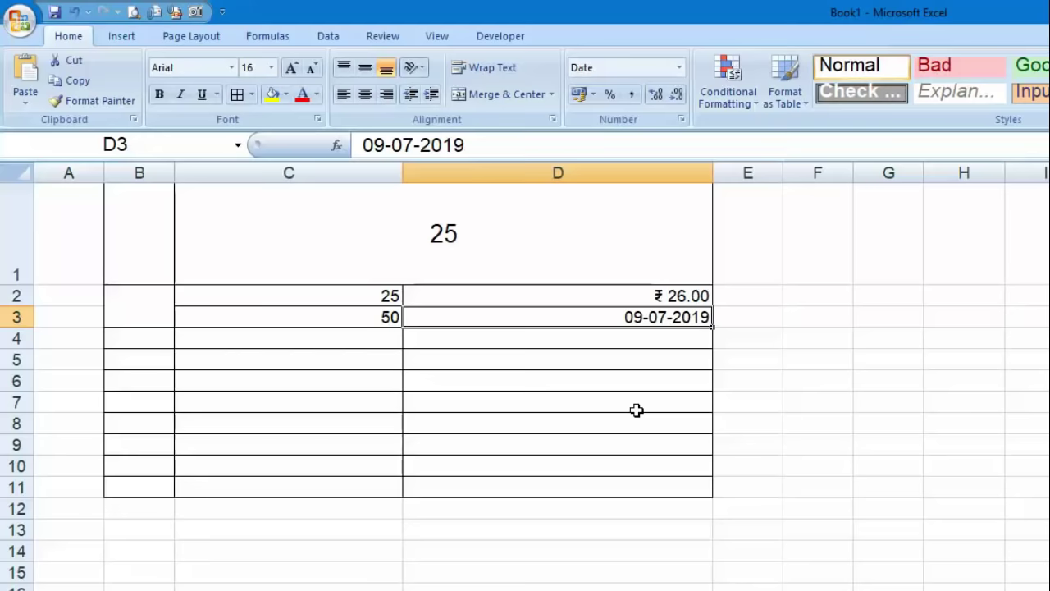
click(679, 67)
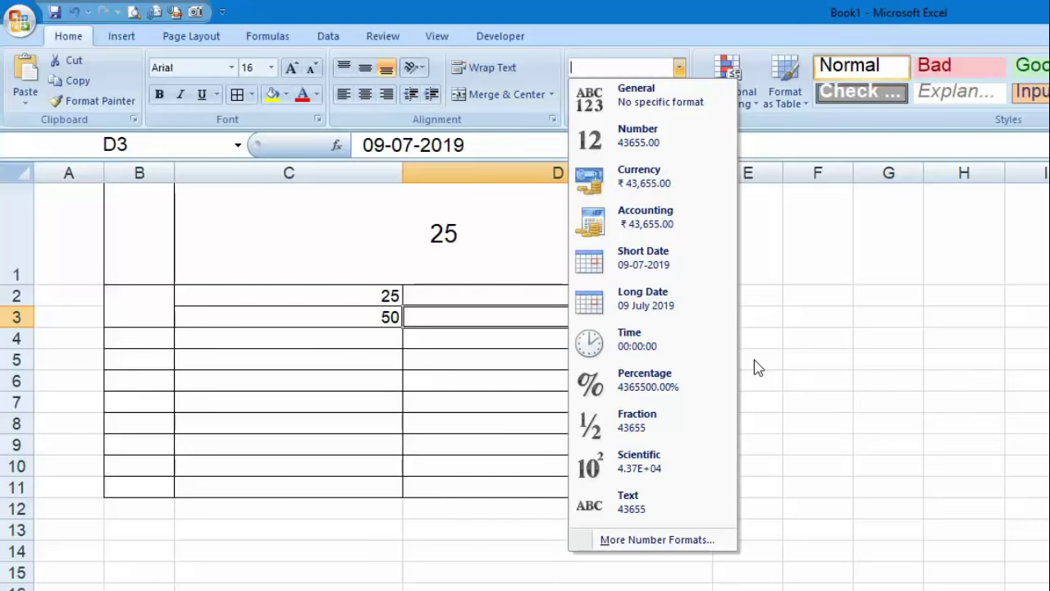
click(686, 351)
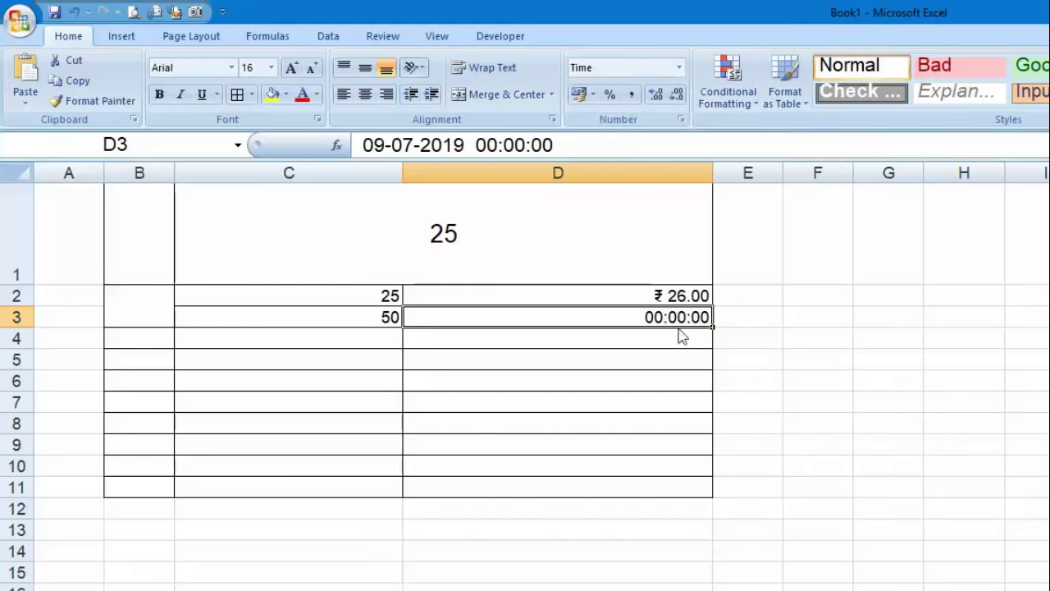
Apply Percentage format to C3 and enter 5 in it
click(680, 69)
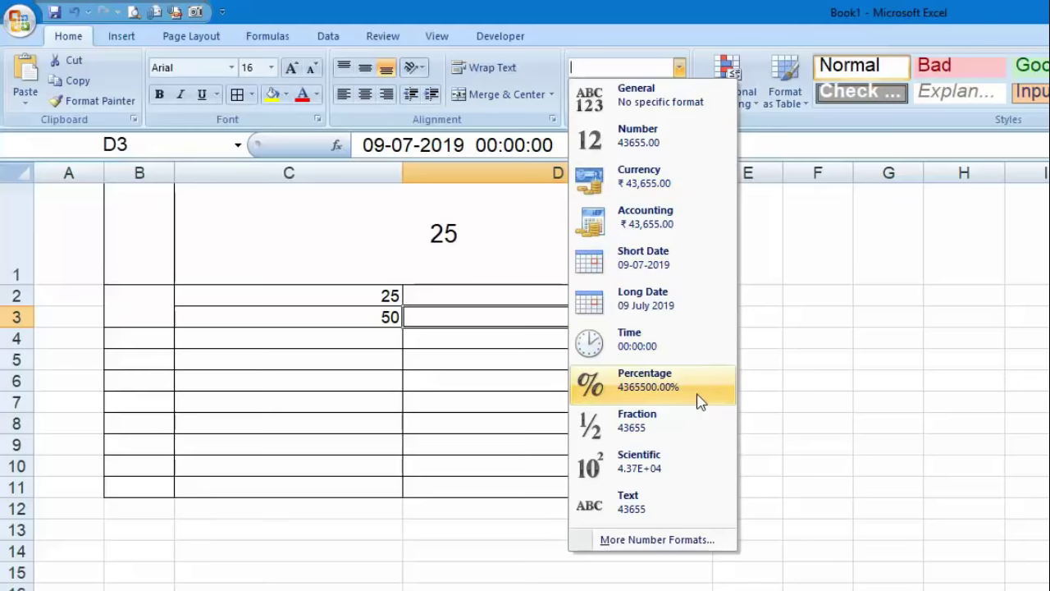
click(373, 317)
click(679, 68)
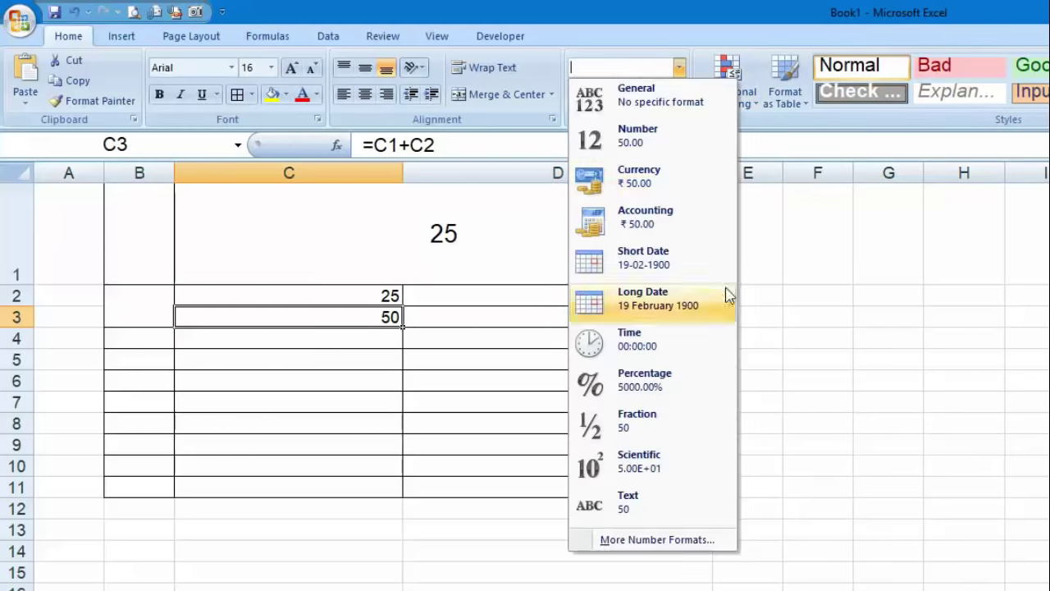
click(695, 384)
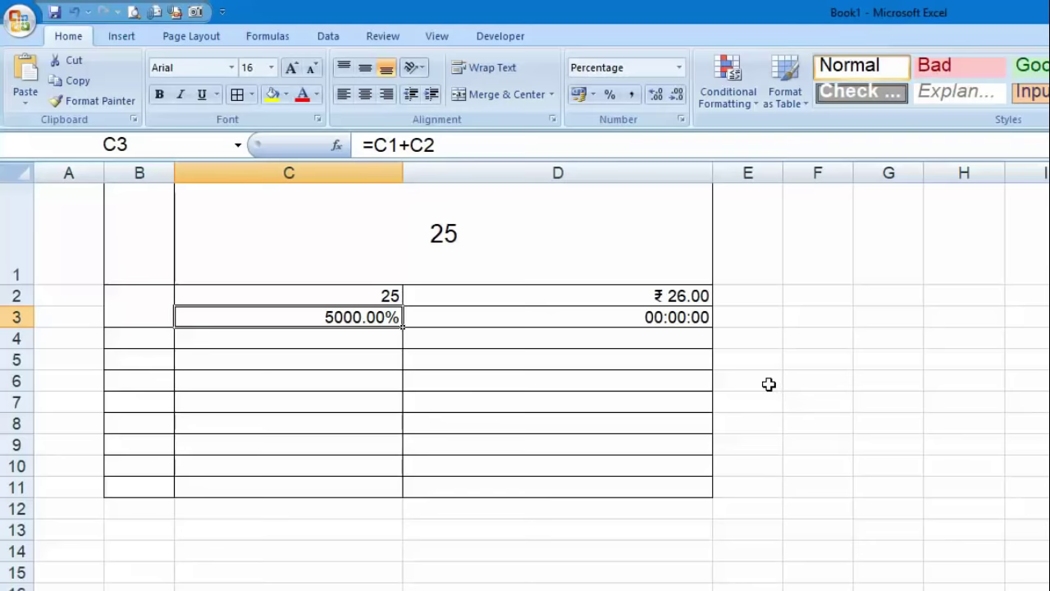
text(5)
key(Return)
Enter the formula =C2*C3 in C4, giving 1.25
key(Up)
key(Up)
key(Down)
key(Down)
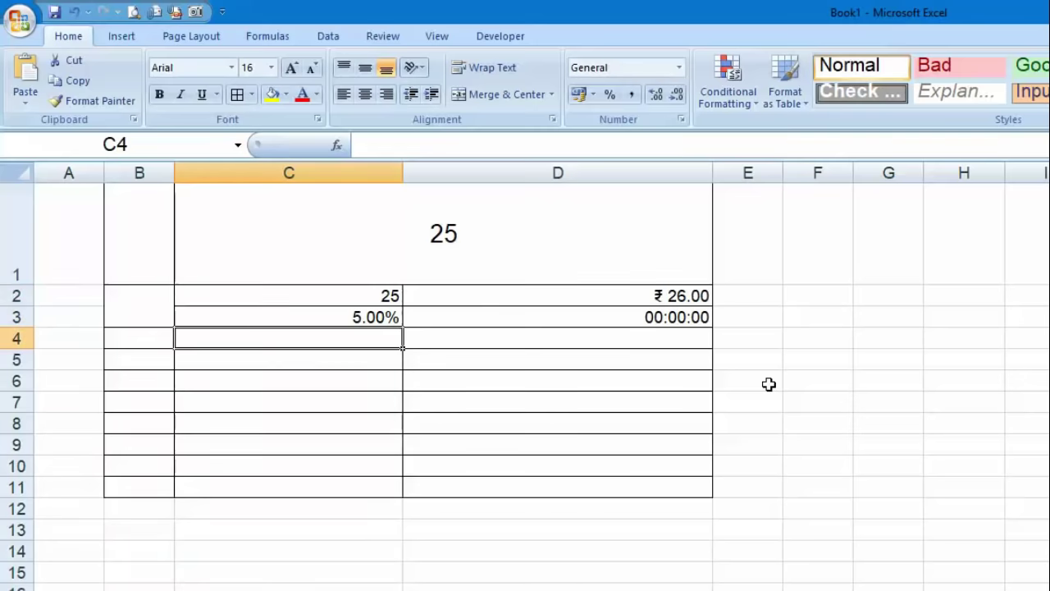
text(=)
key(Up)
key(Up)
text(*)
key(Down)
key(Up)
key(Up)
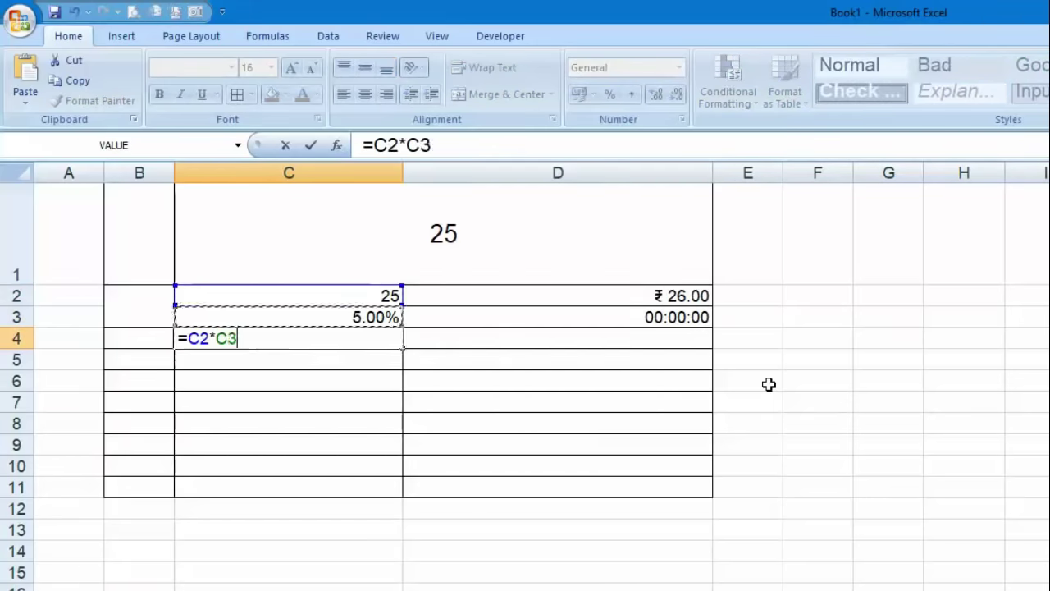
key(Return)
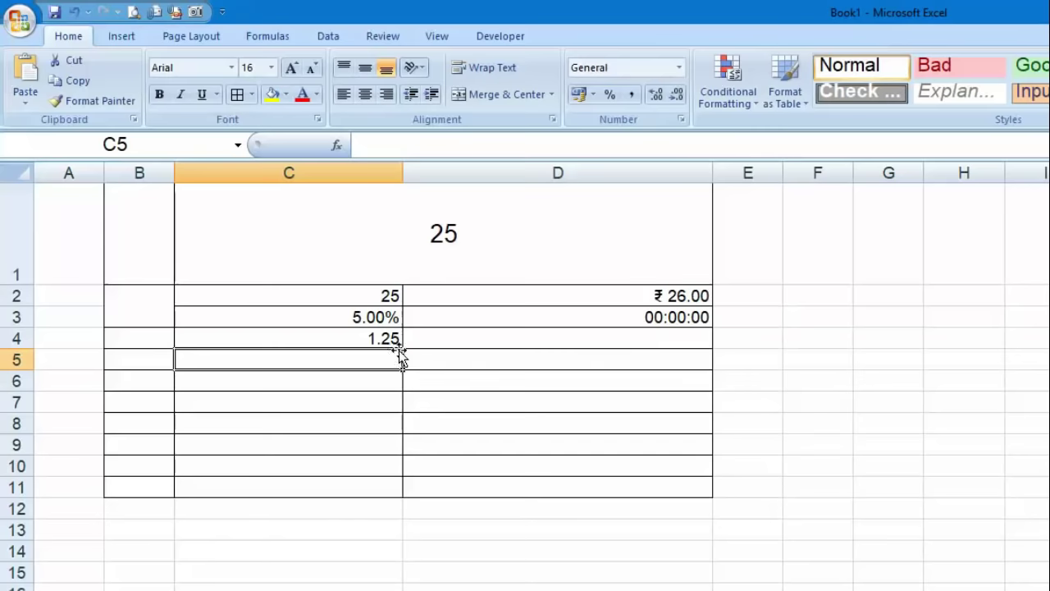
Move to cell D8 and bring up the Conditional Formatting options
key(Right)
key(Down)
key(Down)
key(Down)
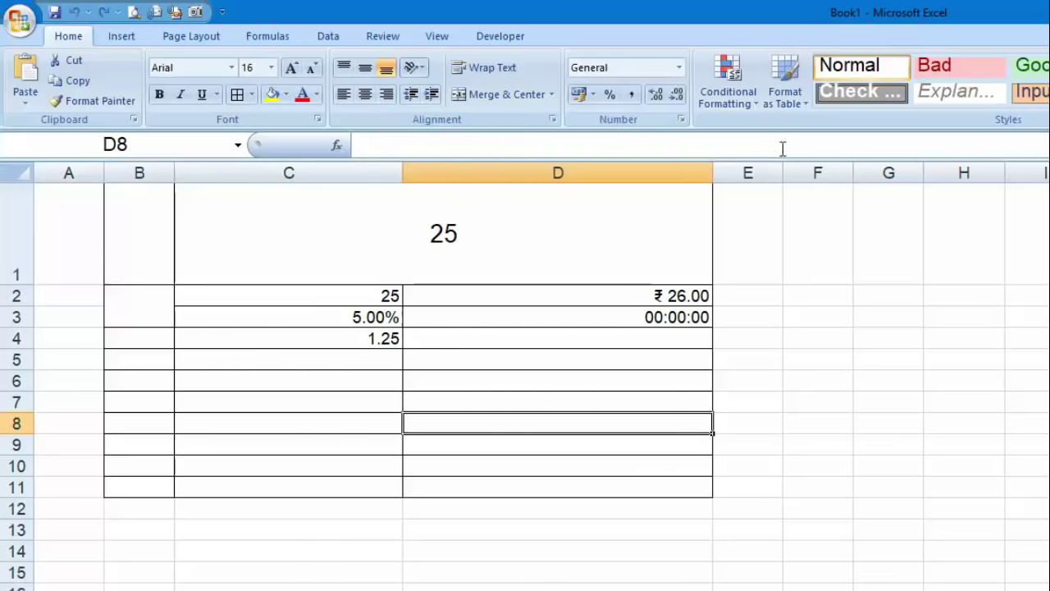
click(727, 86)
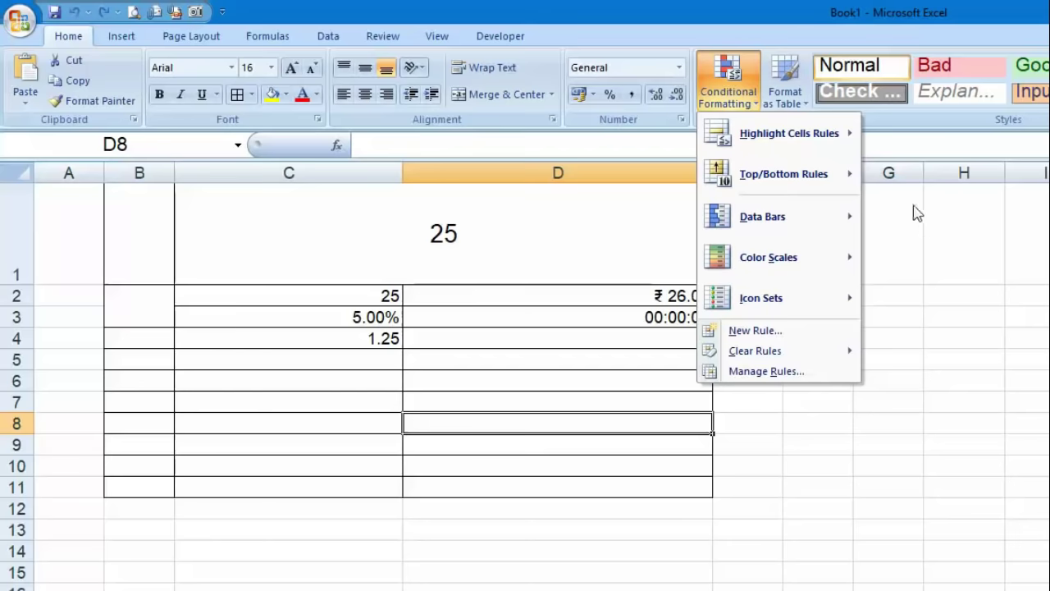
Browse the Conditional Formatting menus, then select C2:C8 holding 25, 55, 2, 54, 12, 100, 10
mouse_move(808, 132)
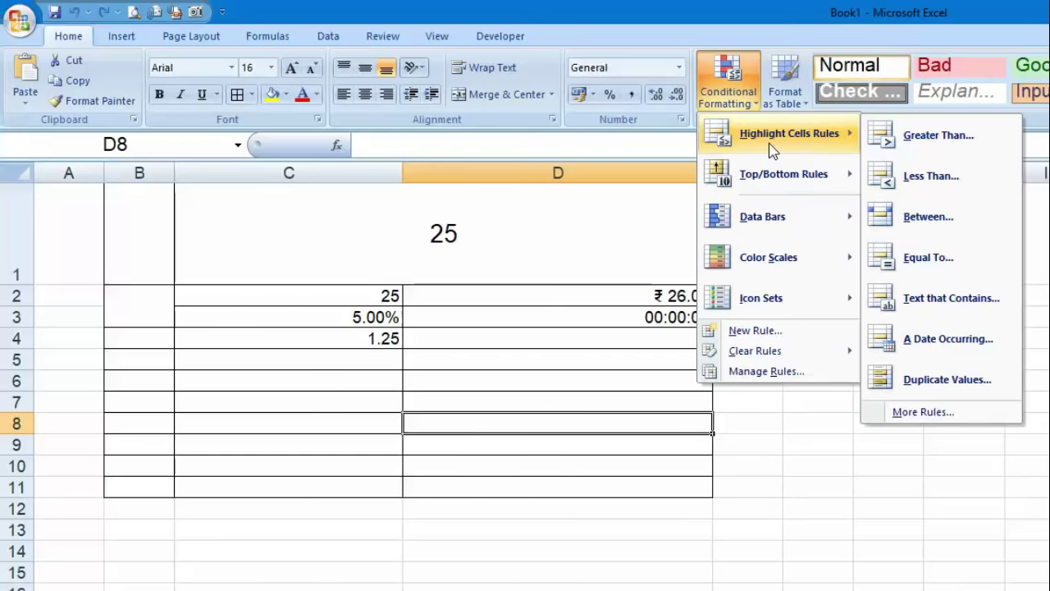
mouse_move(771, 261)
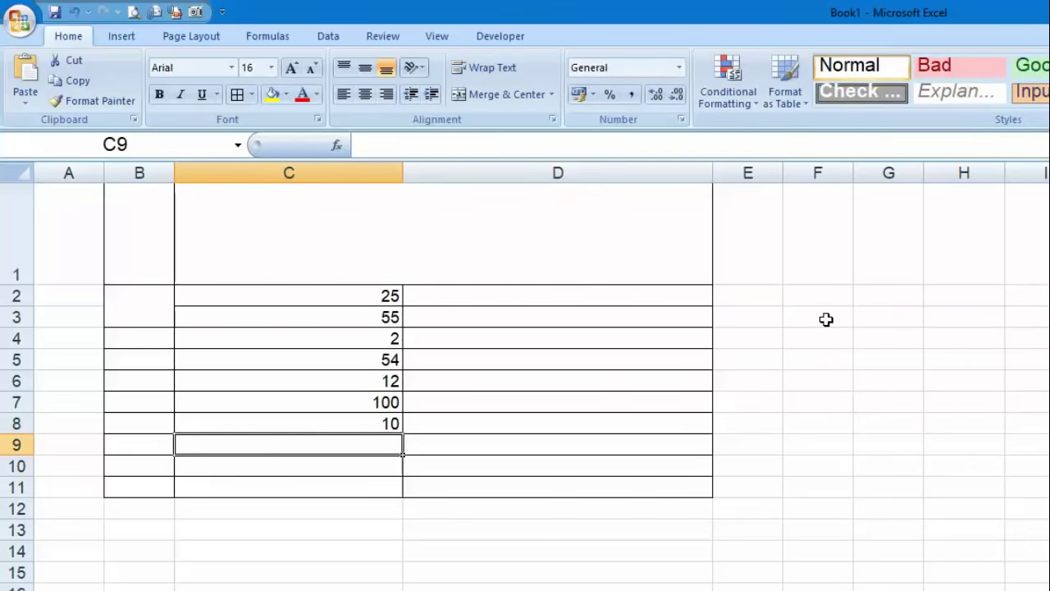
drag(390, 293, 386, 422)
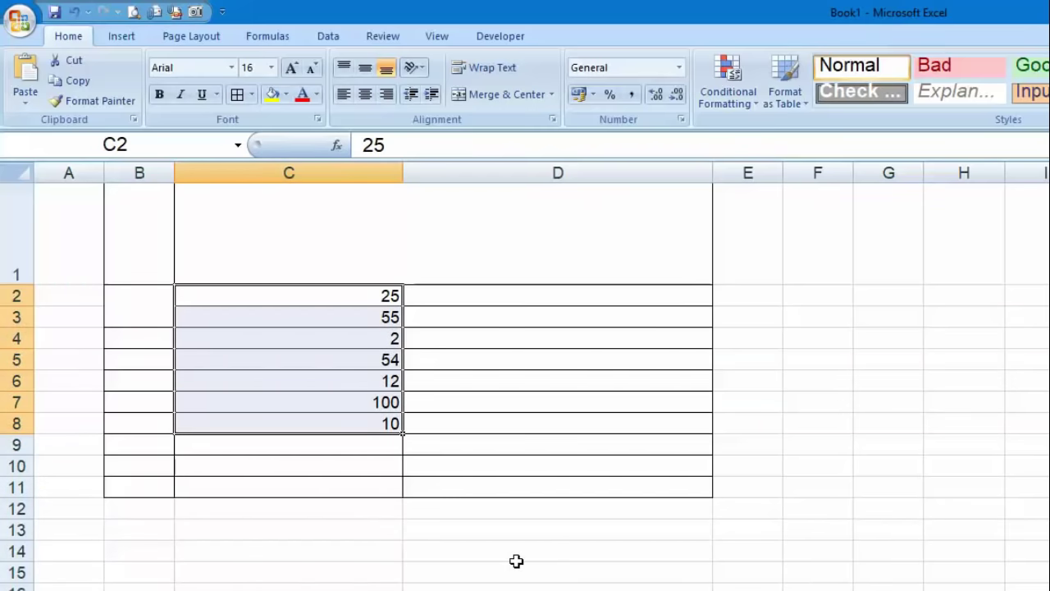
Highlight C2:C8 values less than 15 in light red with dark red text
click(744, 105)
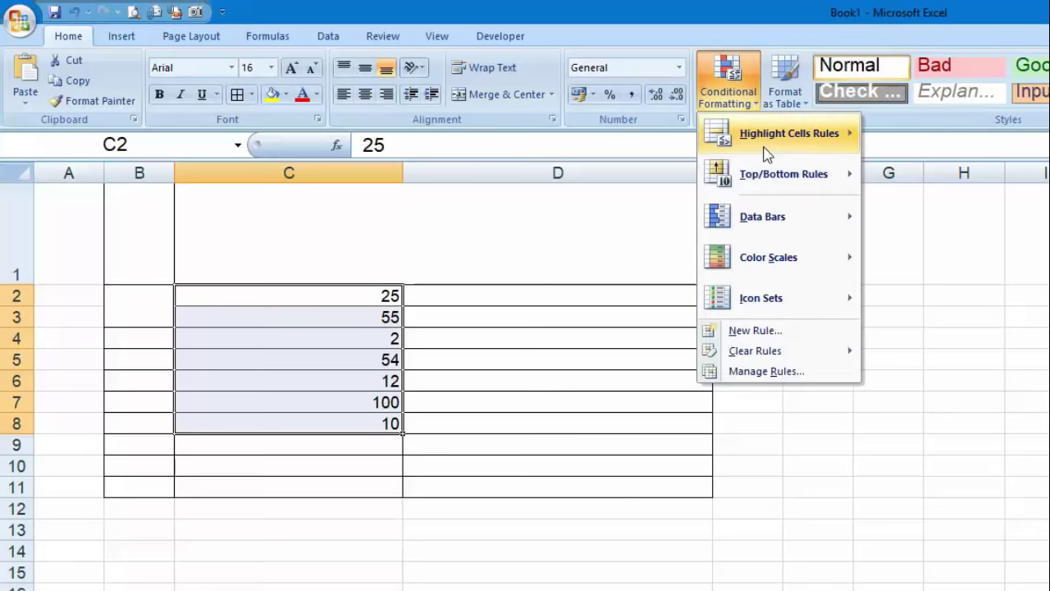
mouse_move(765, 150)
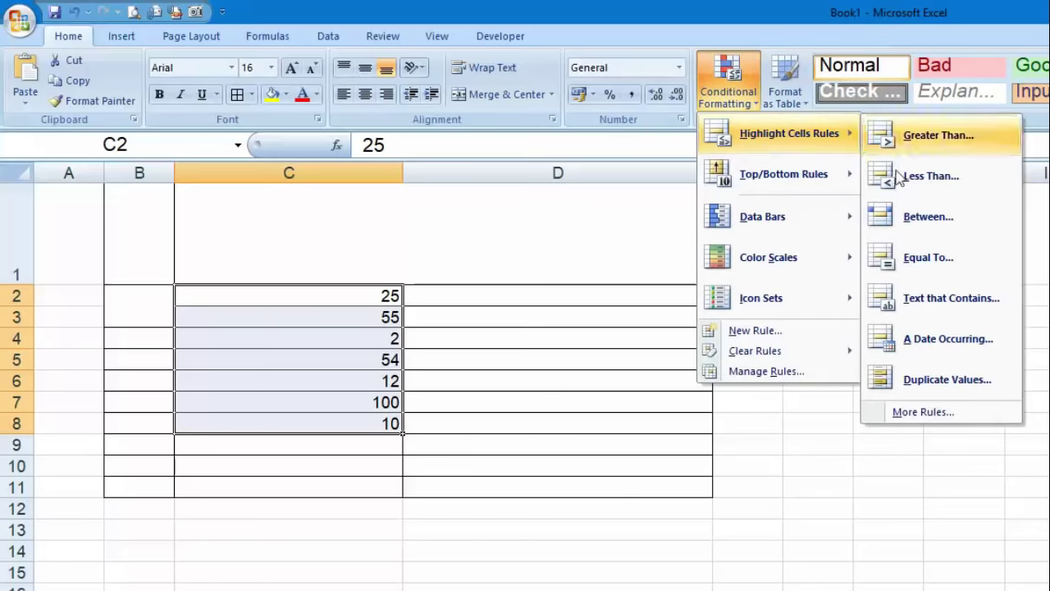
click(930, 176)
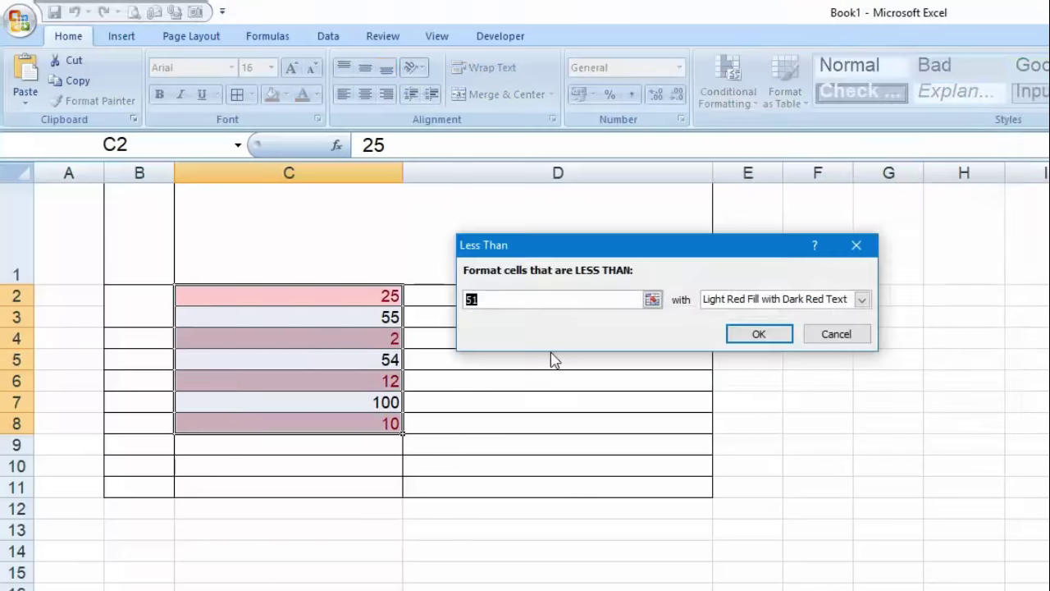
text(15)
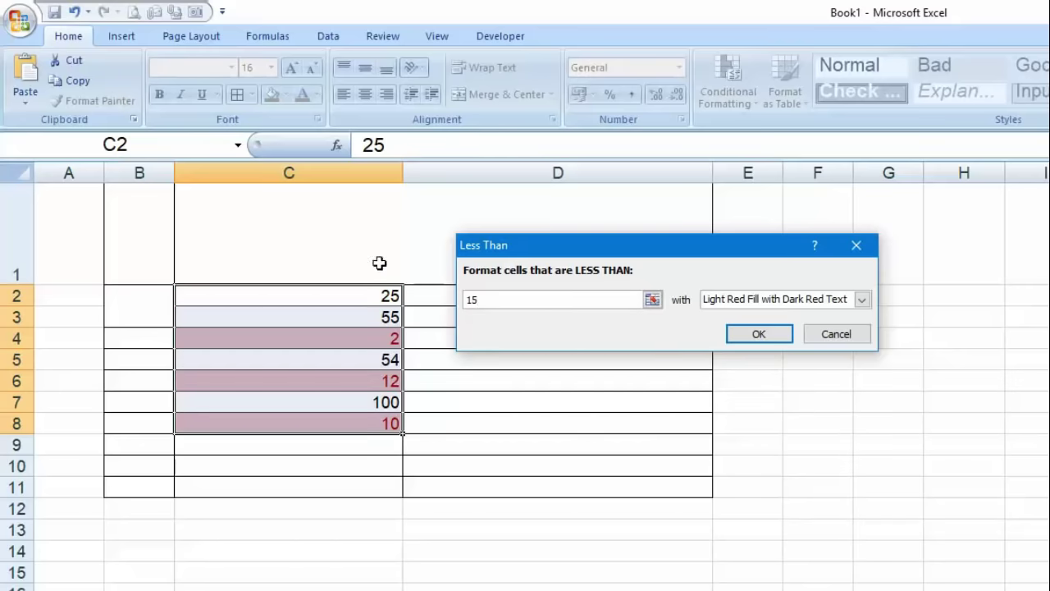
click(769, 338)
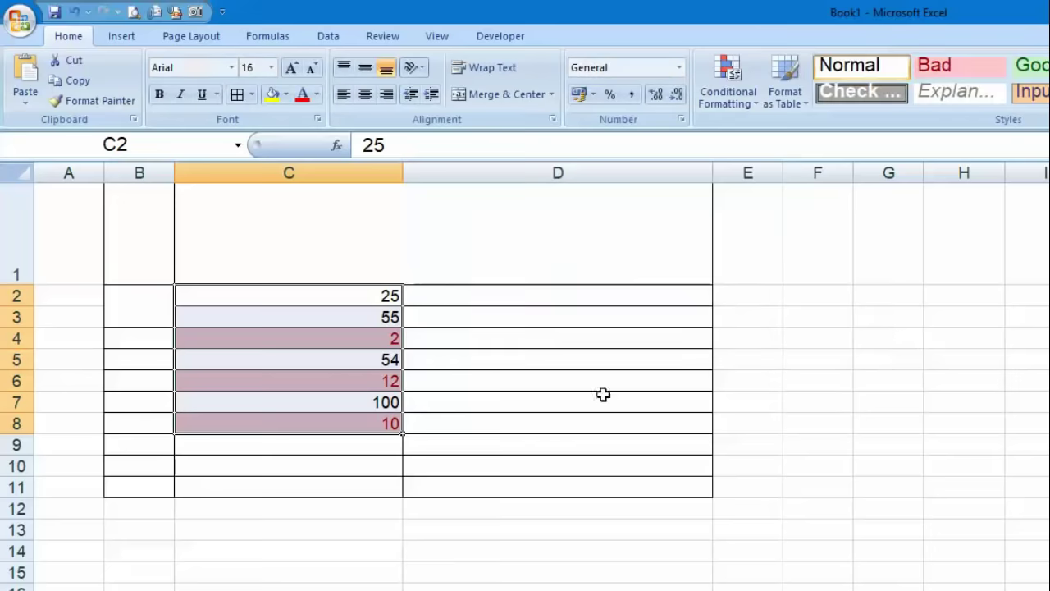
Change C2 to 13 so it is highlighted too, then select columns B through D
click(603, 395)
click(317, 300)
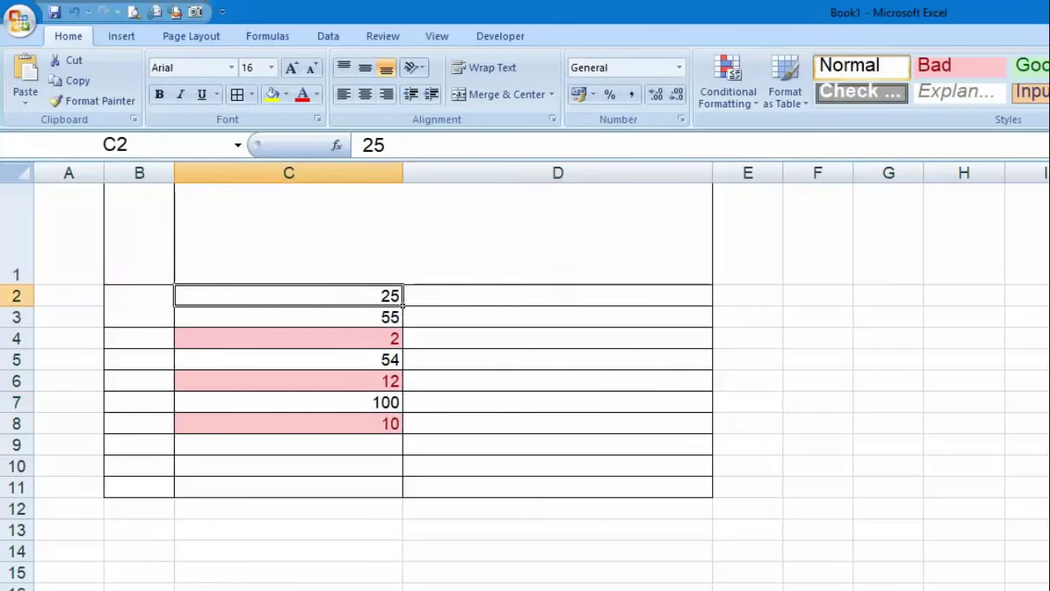
text(13)
key(Return)
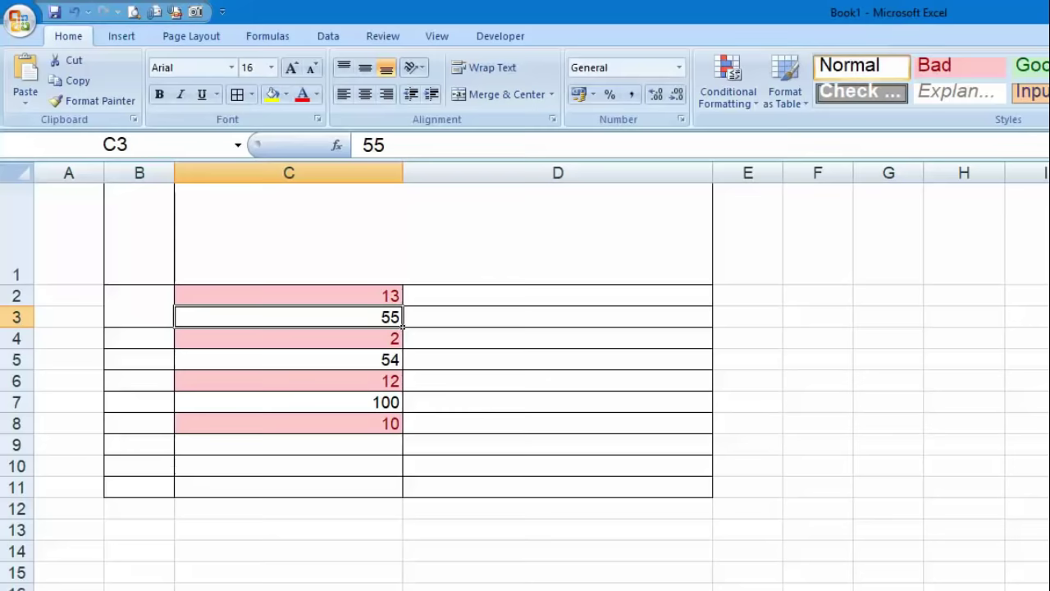
drag(139, 173, 652, 175)
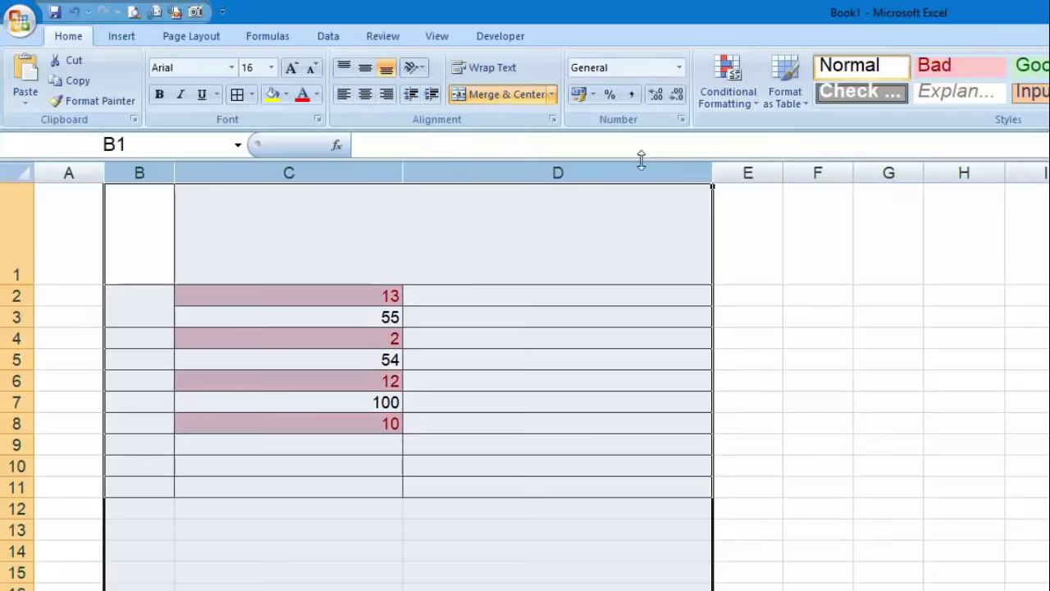
Delete columns B through D from the right-click menu and clear the selection
right_click(652, 174)
click(727, 293)
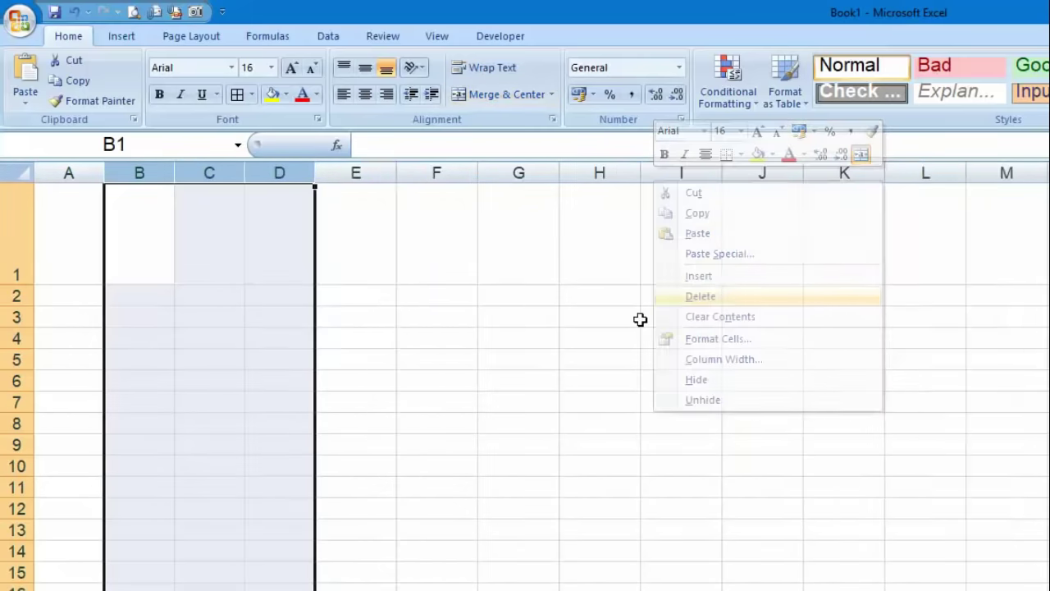
click(121, 302)
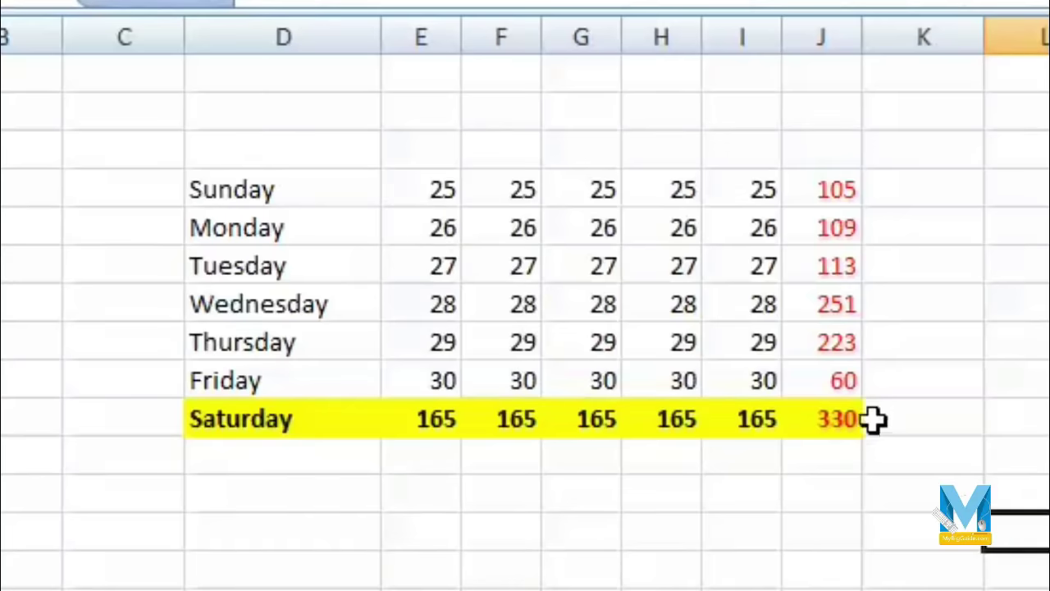
Check the red totals in column J and the values in the Saturday row
click(816, 184)
click(830, 229)
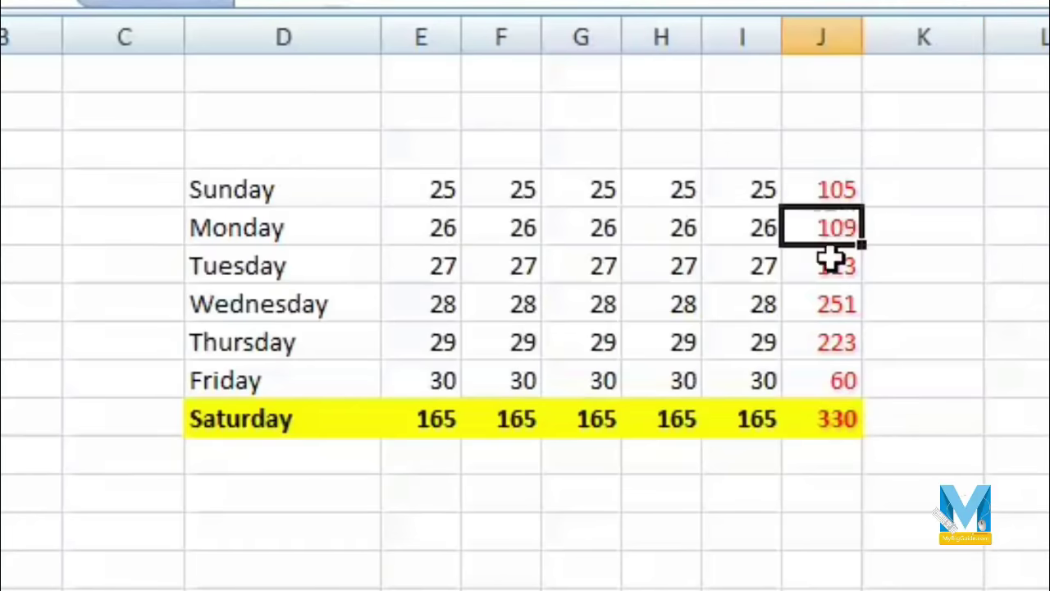
click(832, 303)
click(835, 379)
click(714, 427)
click(502, 422)
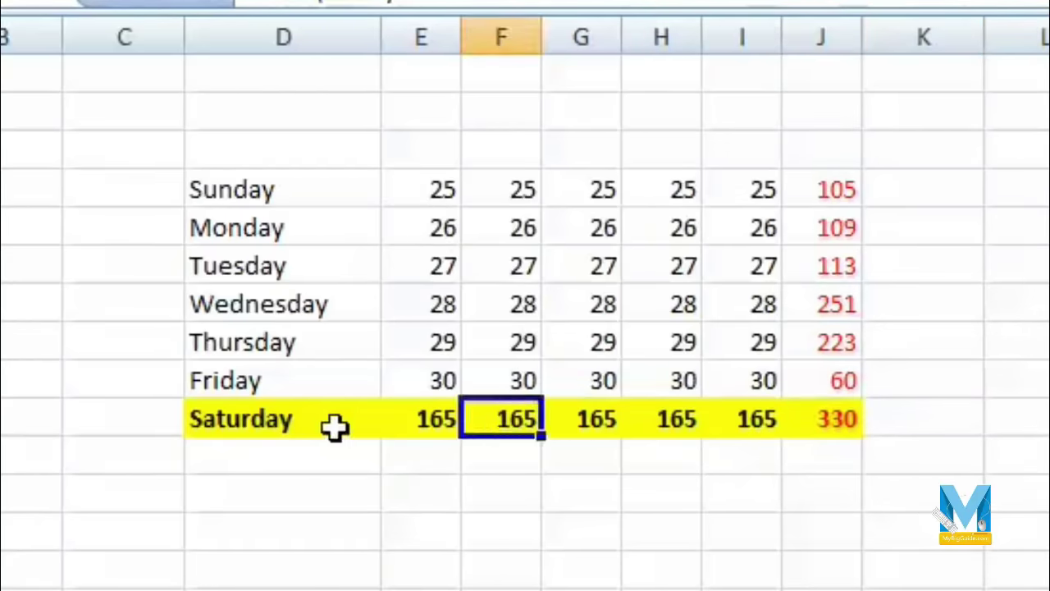
click(336, 426)
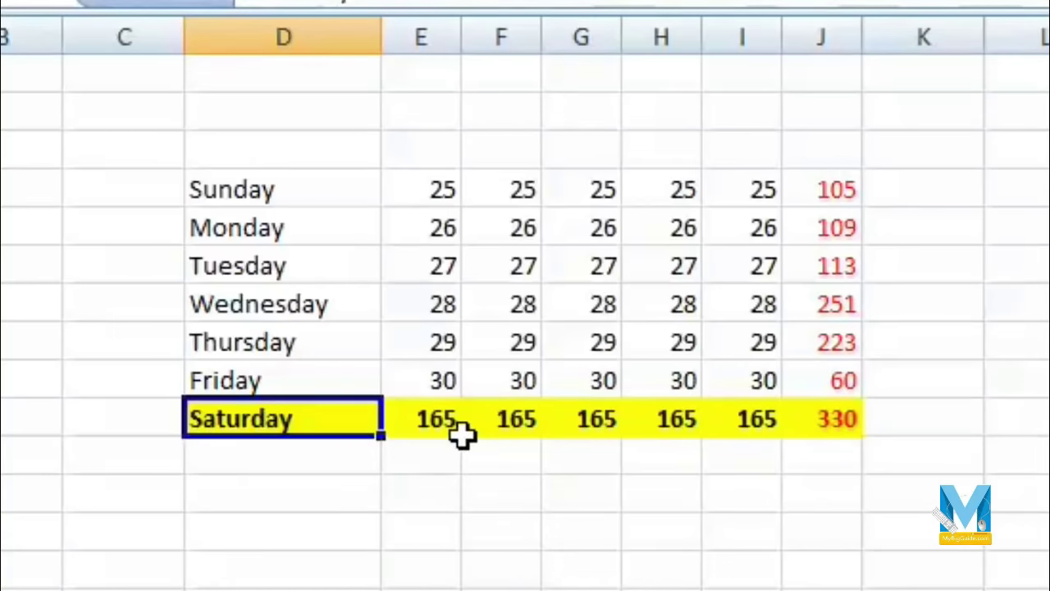
Apply All Borders to the table from Sunday to Saturday's total, then copy it with Ctrl+C
mouse_move(209, 188)
mouse_down()
mouse_move(424, 295)
mouse_move(825, 432)
mouse_up()
click(254, 2)
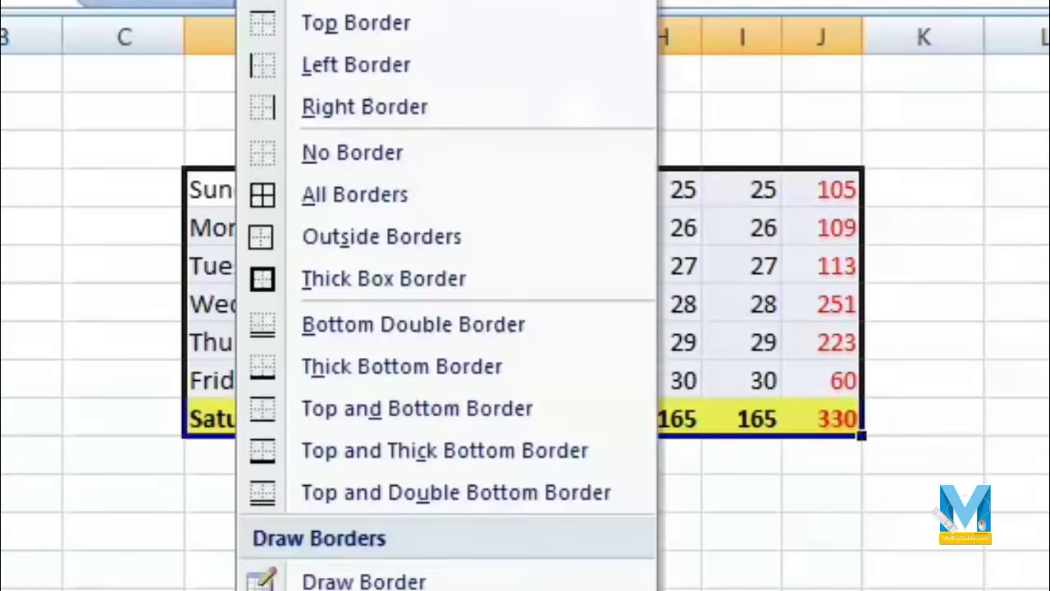
click(354, 194)
click(888, 502)
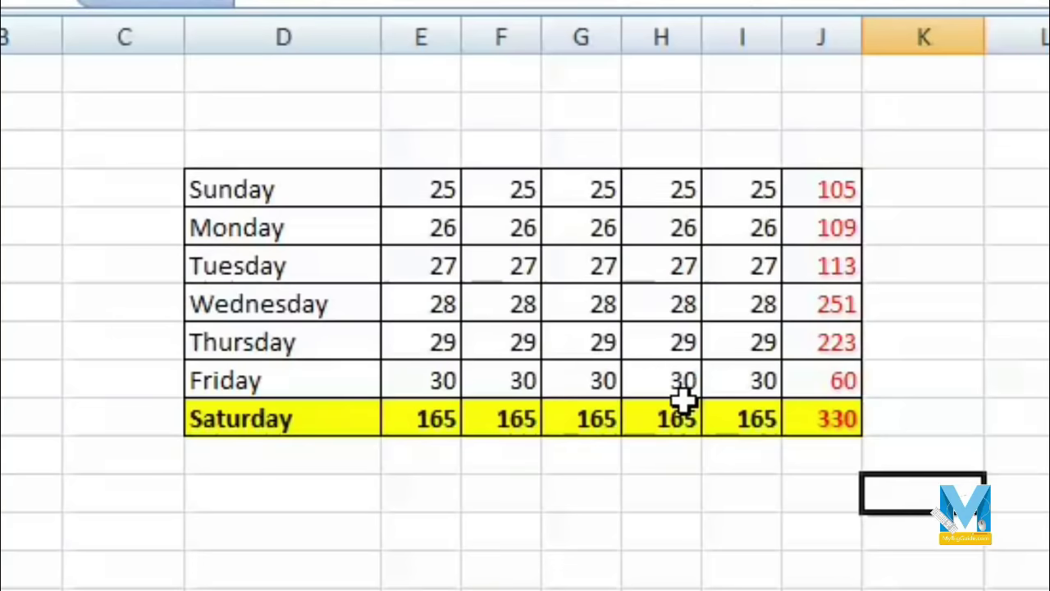
drag(246, 184, 823, 420)
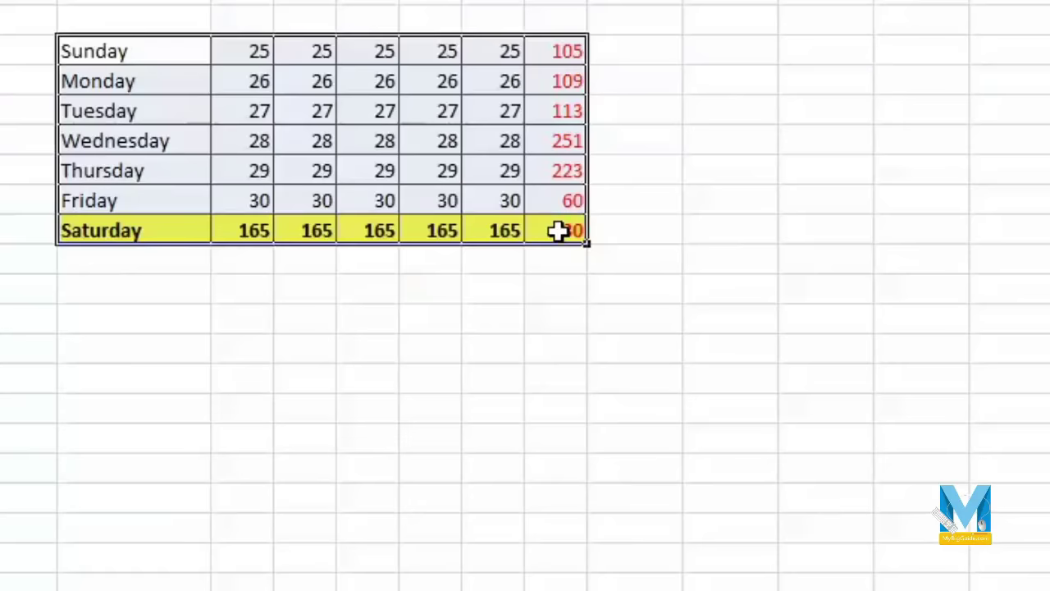
key(ctrl+c)
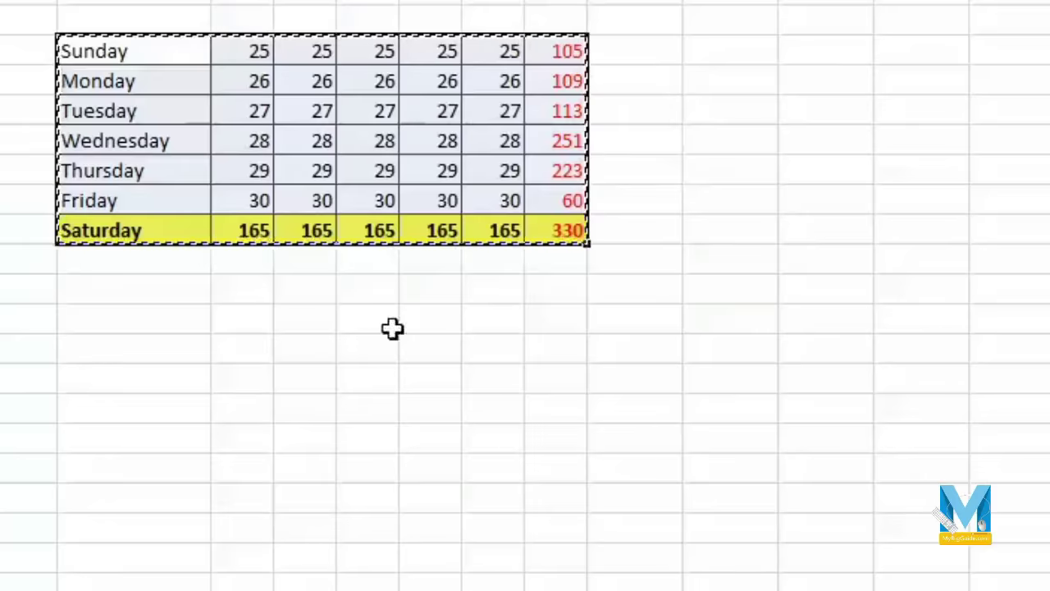
Paste the copied weekday table two rows below the original and check its last column
right_click(89, 319)
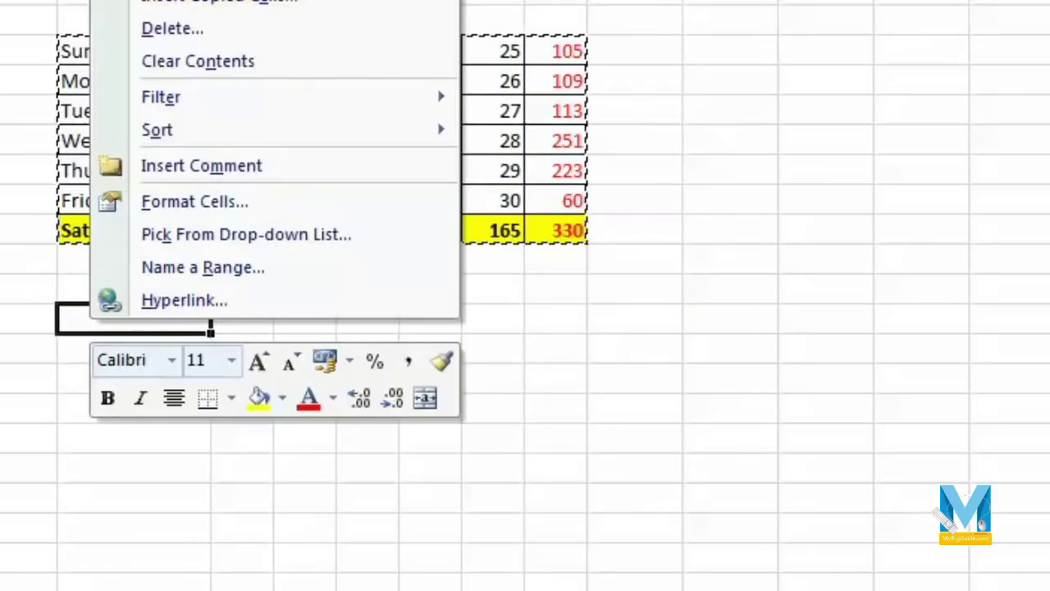
key(ctrl+v)
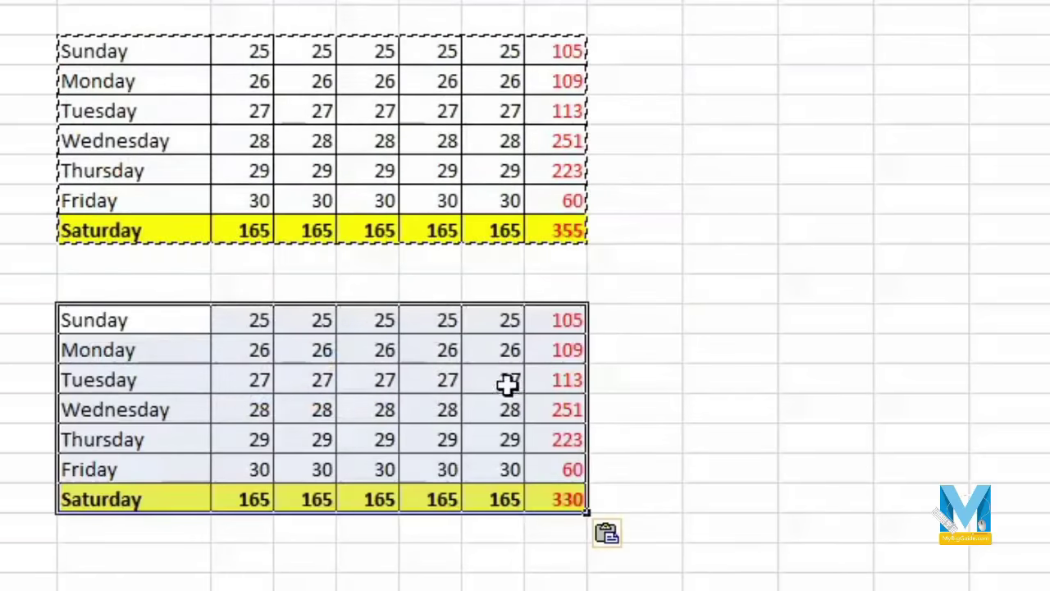
click(578, 316)
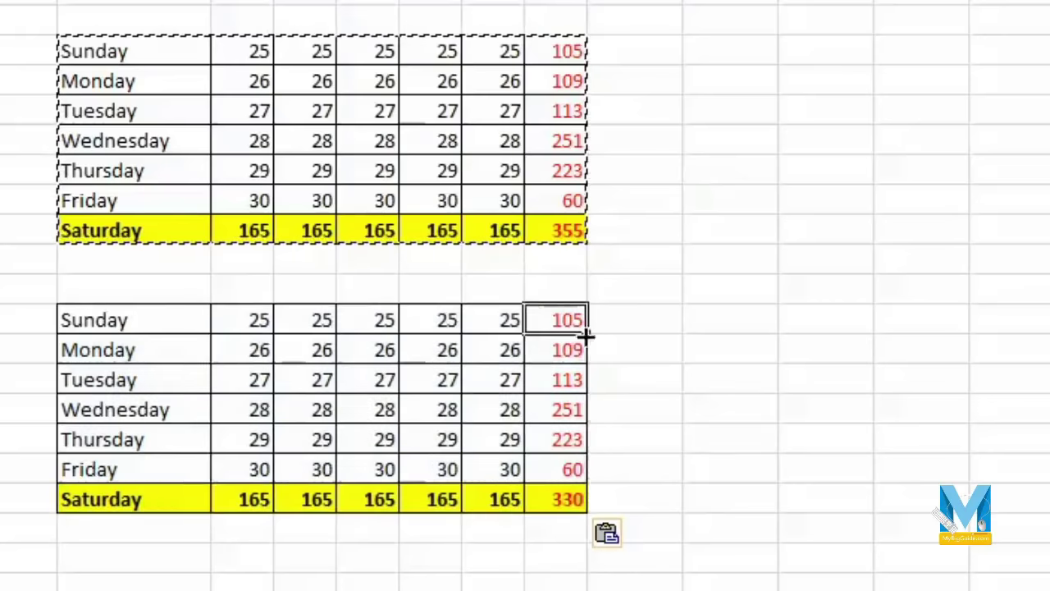
click(592, 380)
click(562, 471)
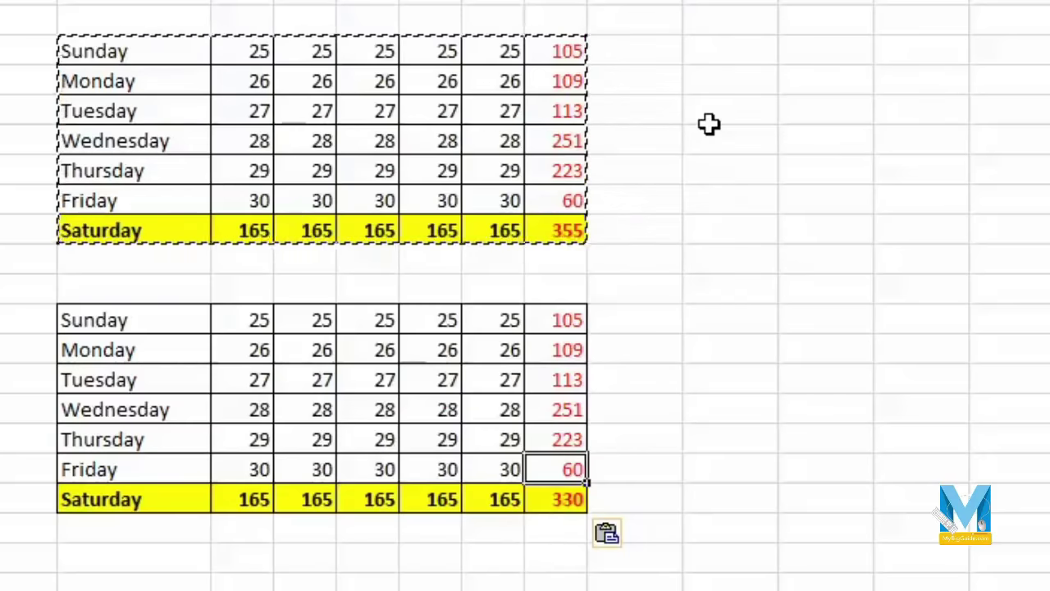
Pick empty cells to the right of the tables and open the context menu on one
click(747, 88)
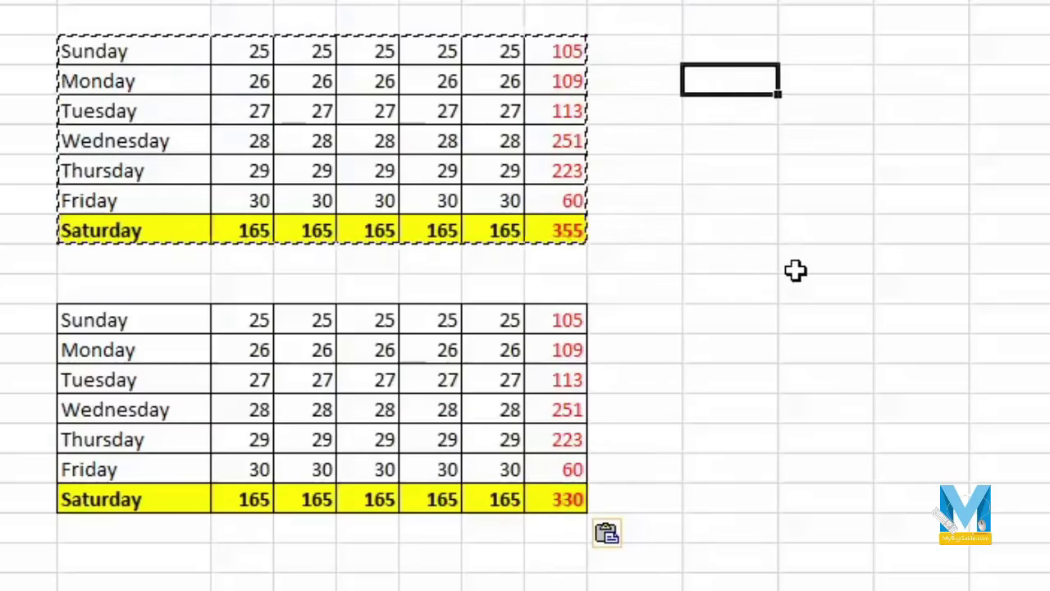
click(918, 160)
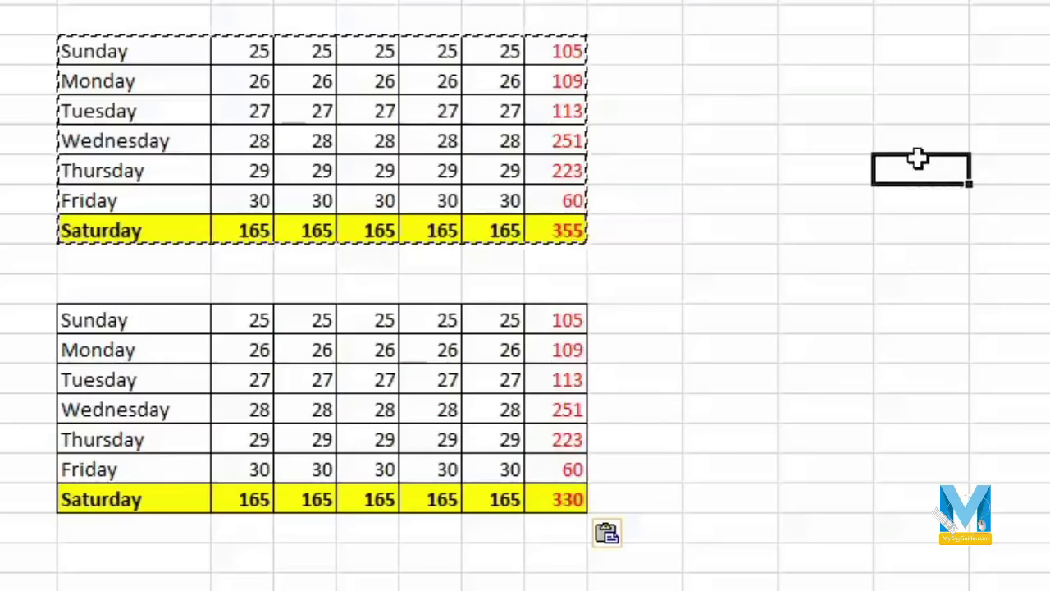
click(152, 54)
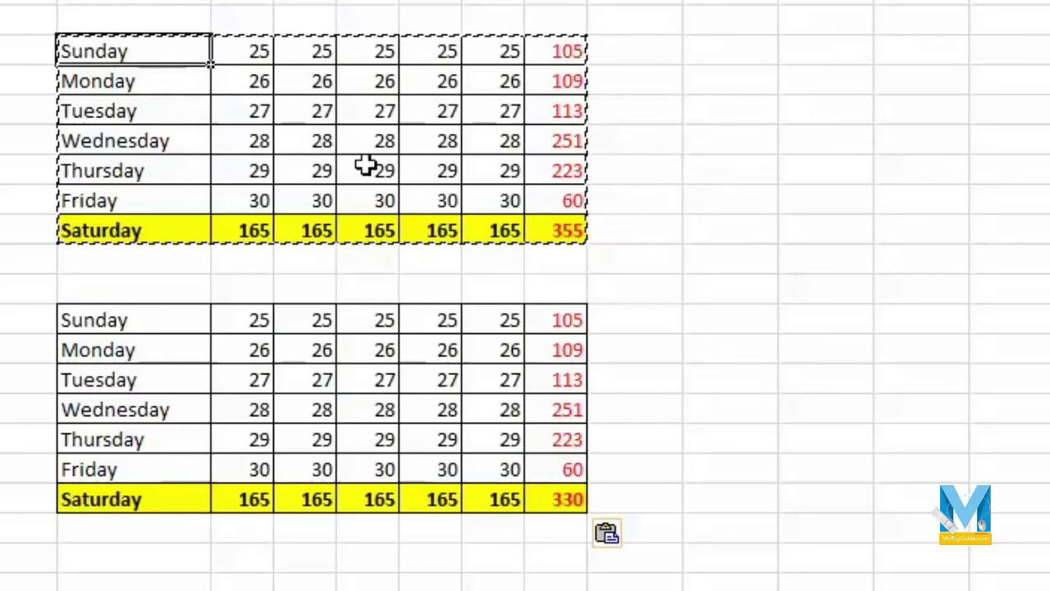
right_click(753, 47)
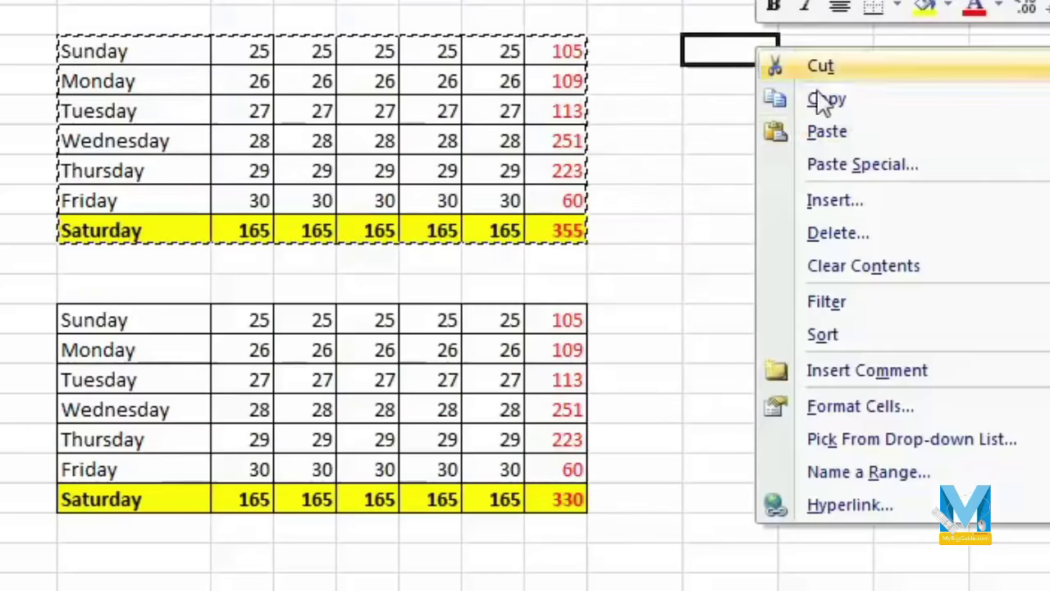
Paste Special the weekday table into column L with Formulas only
click(934, 168)
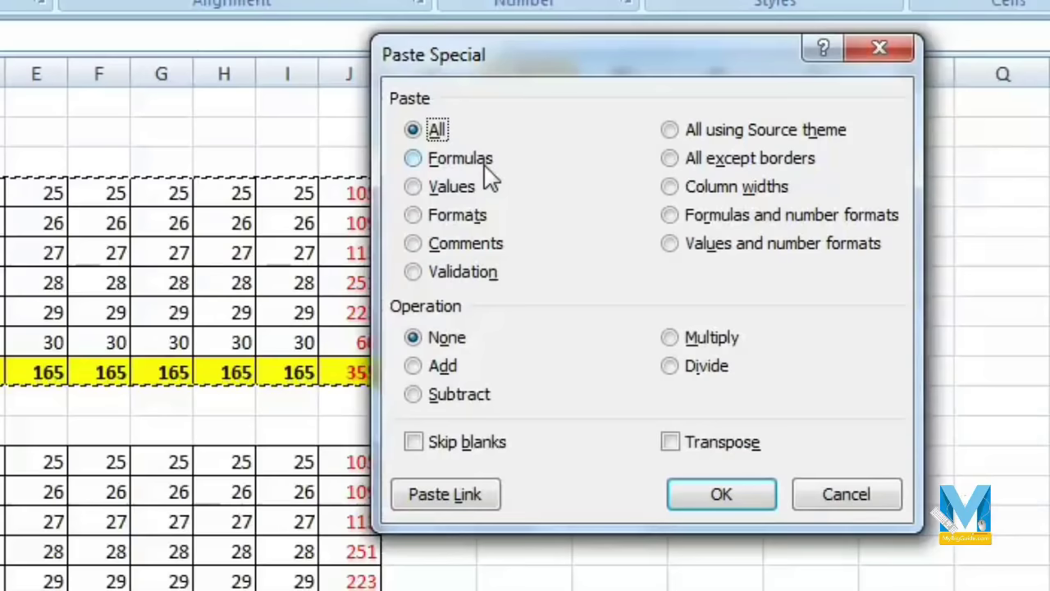
drag(534, 78, 753, 313)
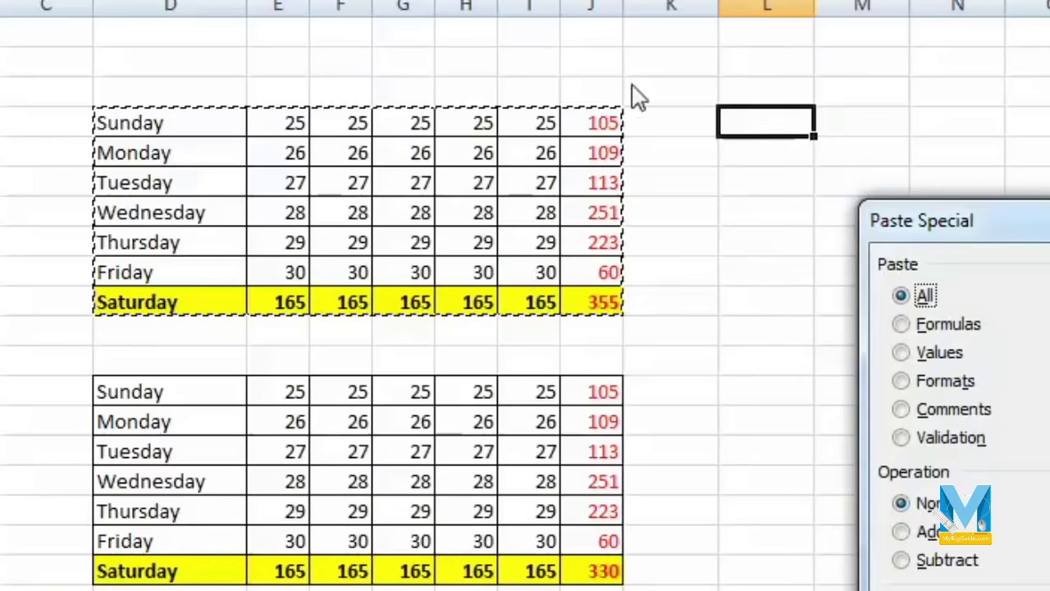
click(902, 325)
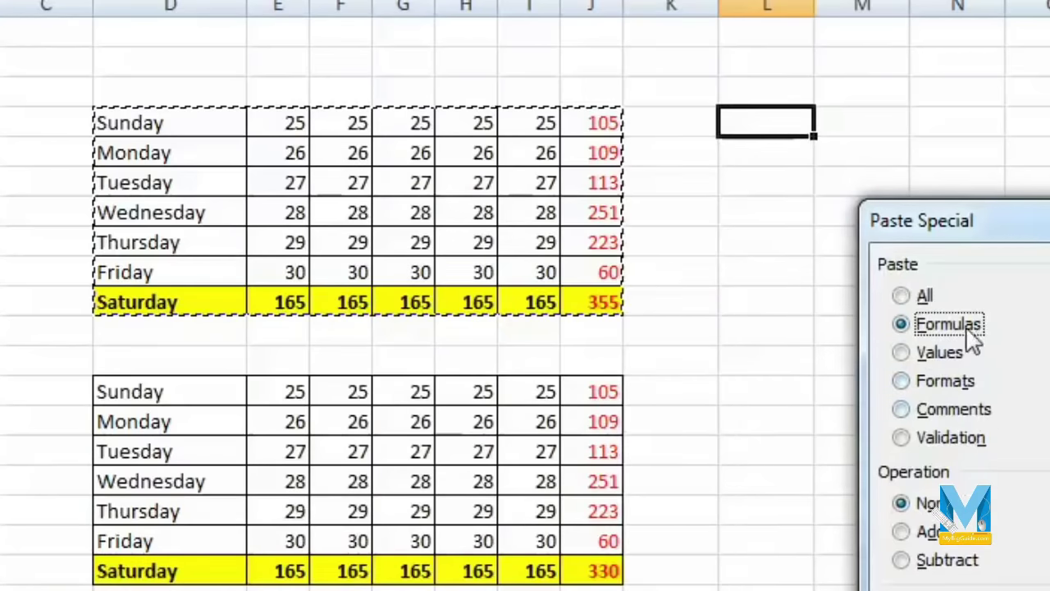
key(Return)
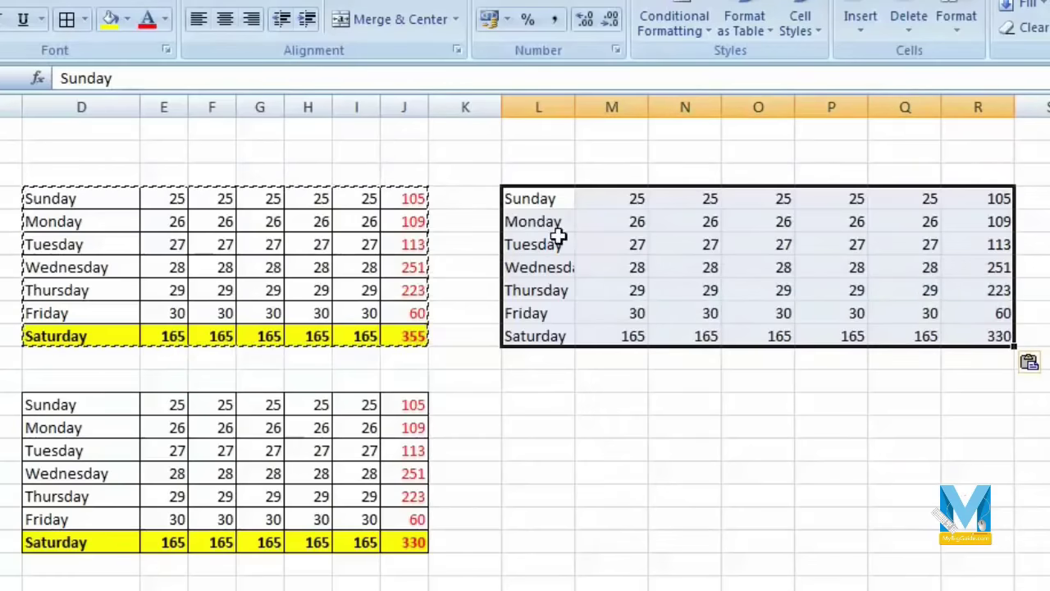
Inspect the pasted copy's values, column R formulas and Saturday SUM formulas
key(Down)
key(Down)
key(Down)
key(Down)
click(785, 243)
click(931, 221)
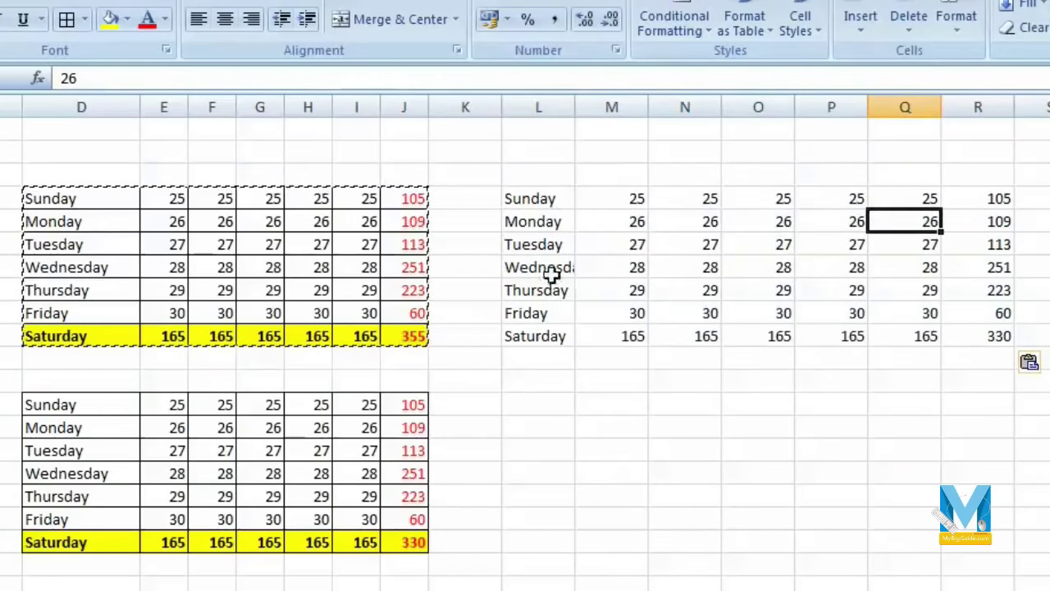
click(1014, 335)
click(995, 289)
click(984, 199)
click(947, 314)
click(802, 335)
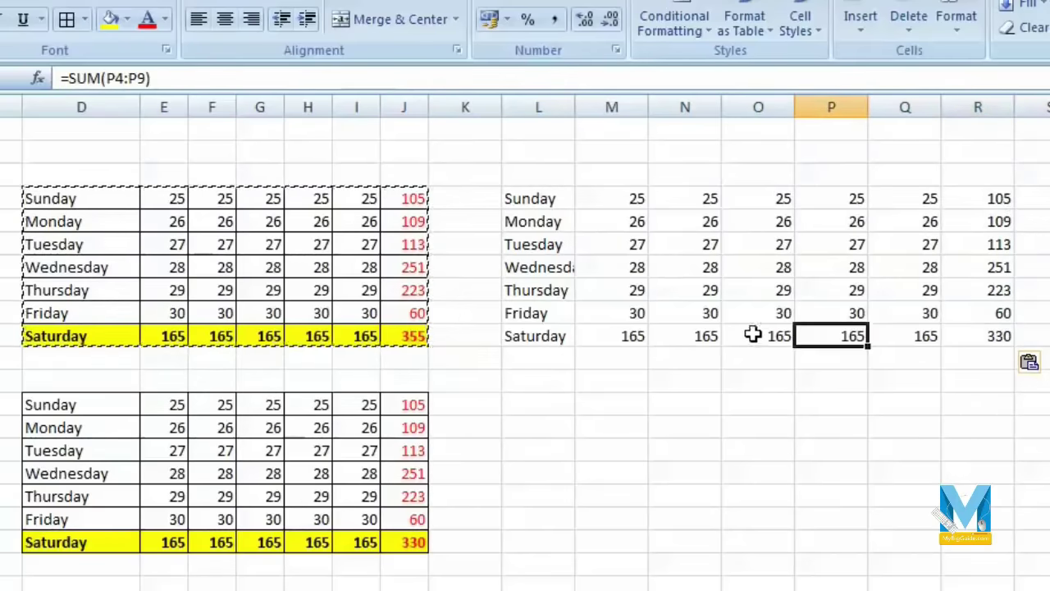
click(751, 335)
Cancel Paste Special and inspect the Sunday total formula in J4 without changing it
right_click(544, 405)
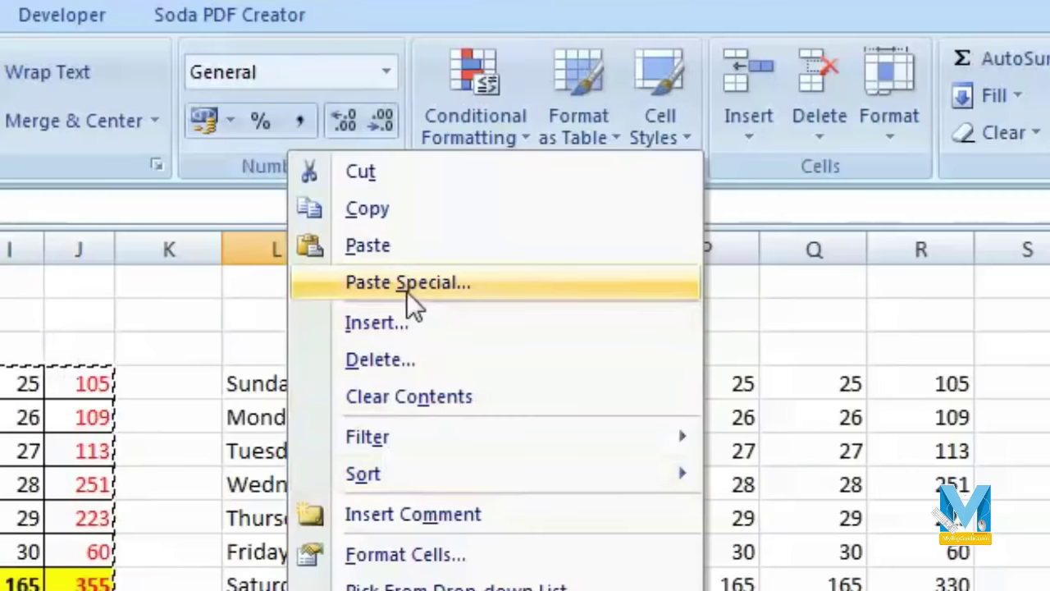
click(408, 294)
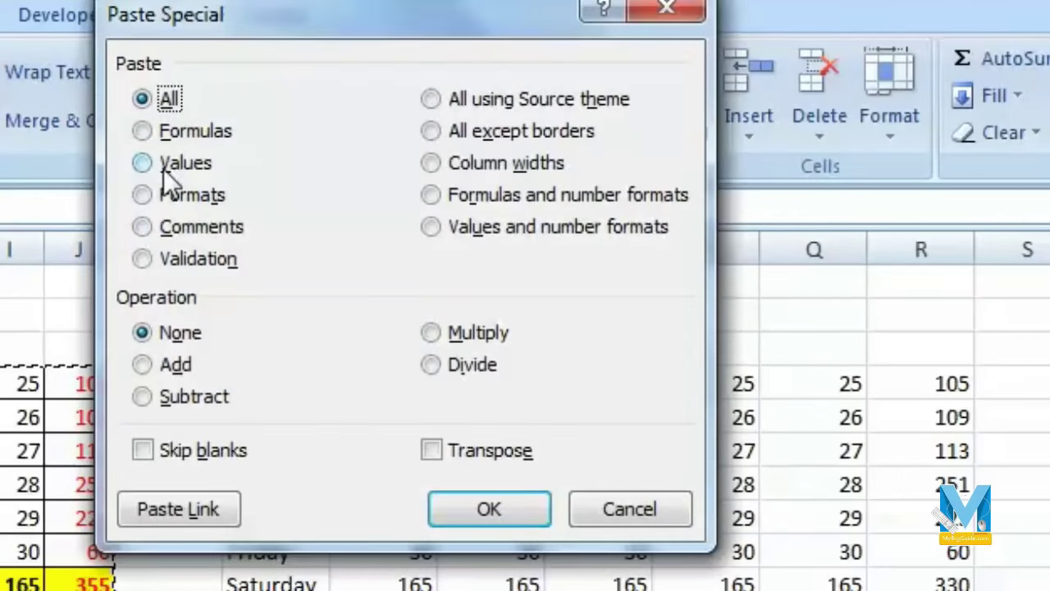
click(679, 524)
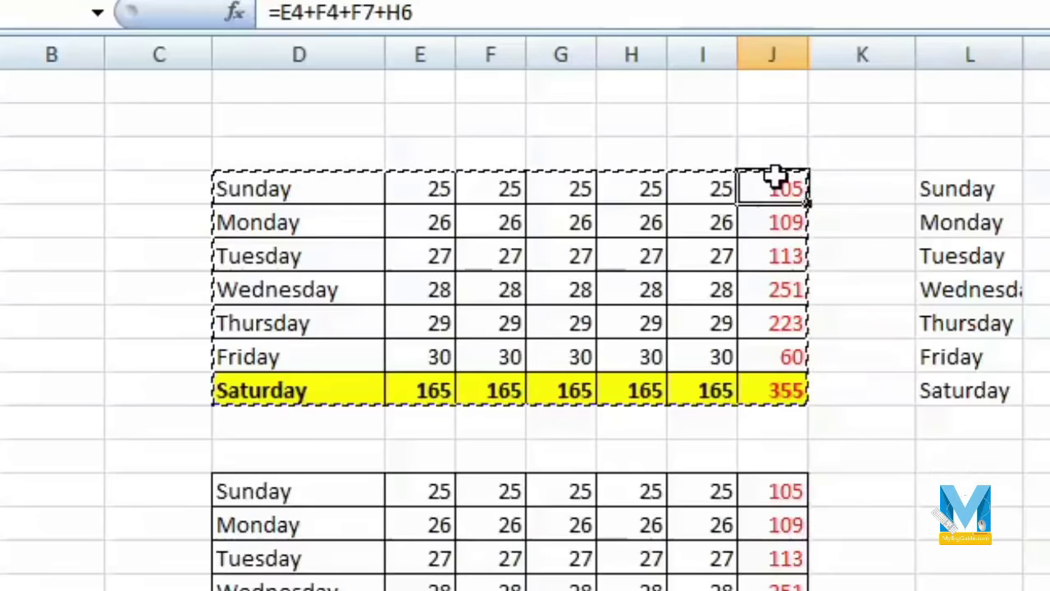
drag(775, 177, 757, 388)
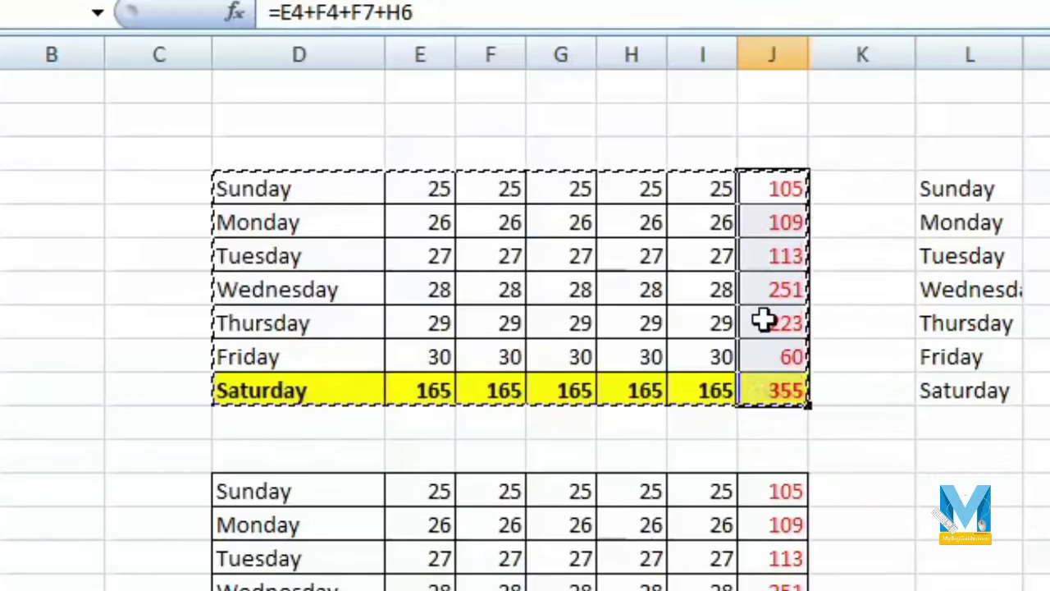
click(767, 189)
click(351, 12)
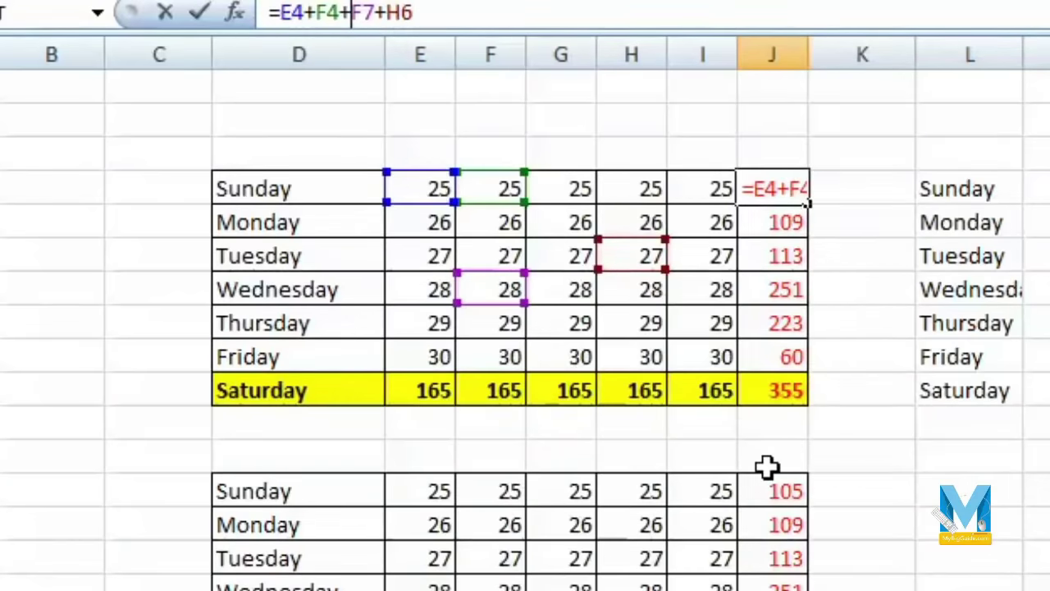
key(Escape)
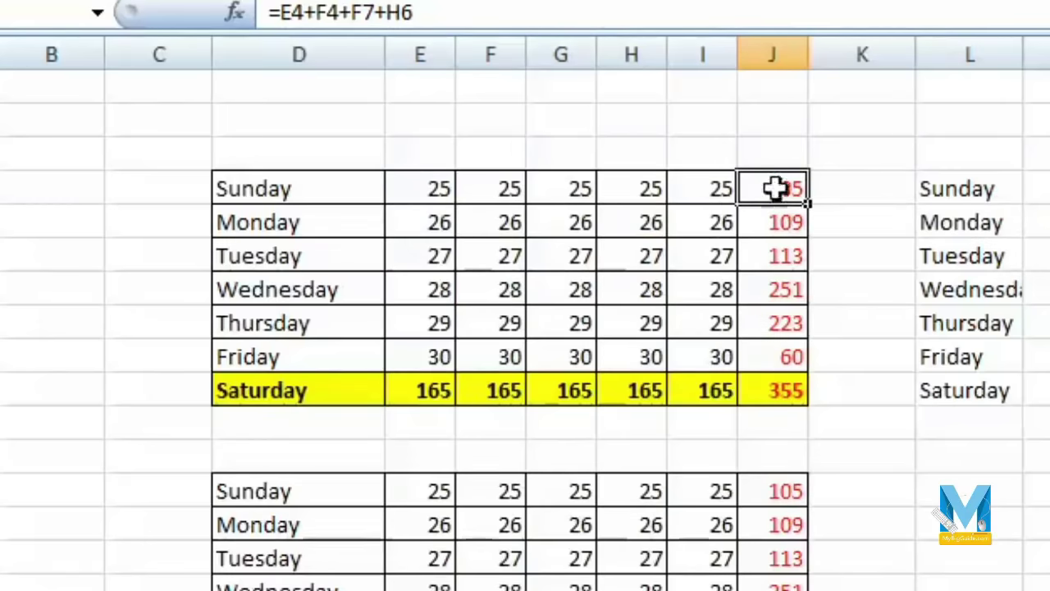
Copy the J4:J10 totals into a blank area at right, where the pasted cells show 0
drag(776, 188, 775, 386)
right_click(771, 283)
click(853, 342)
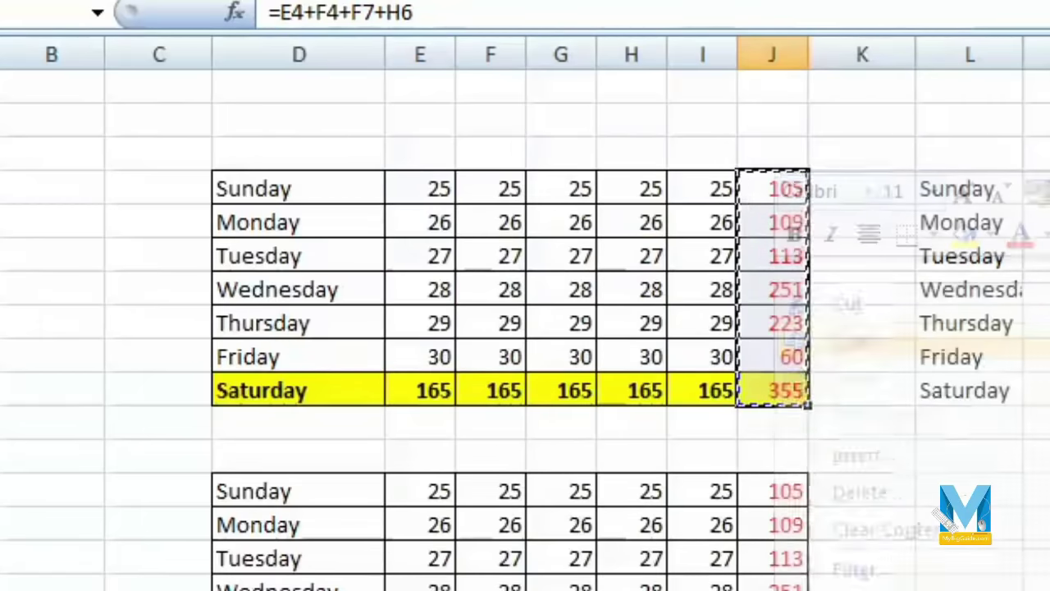
right_click(861, 367)
click(1009, 8)
click(575, 229)
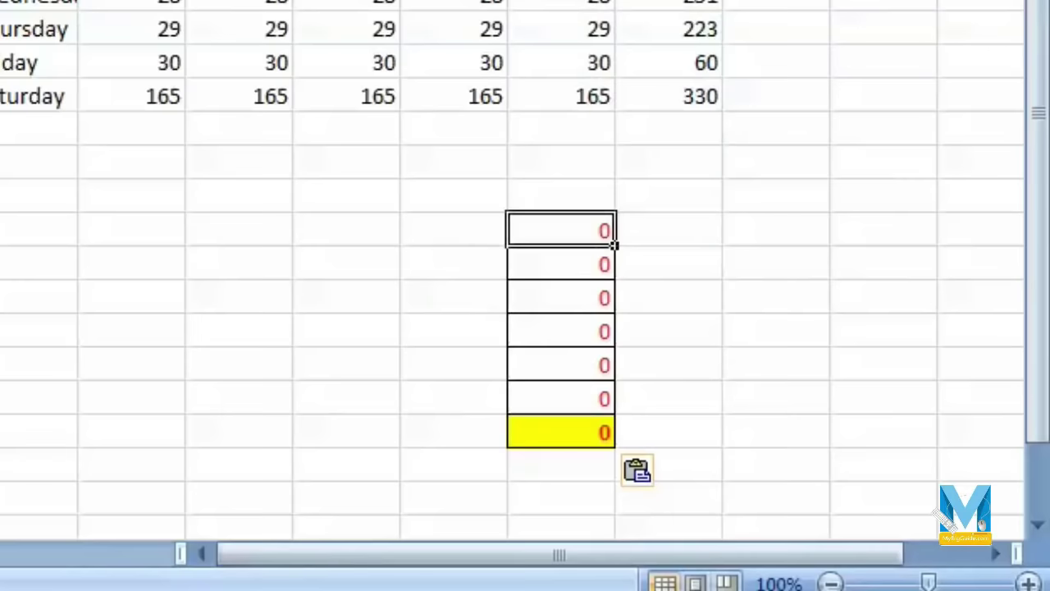
key(F2)
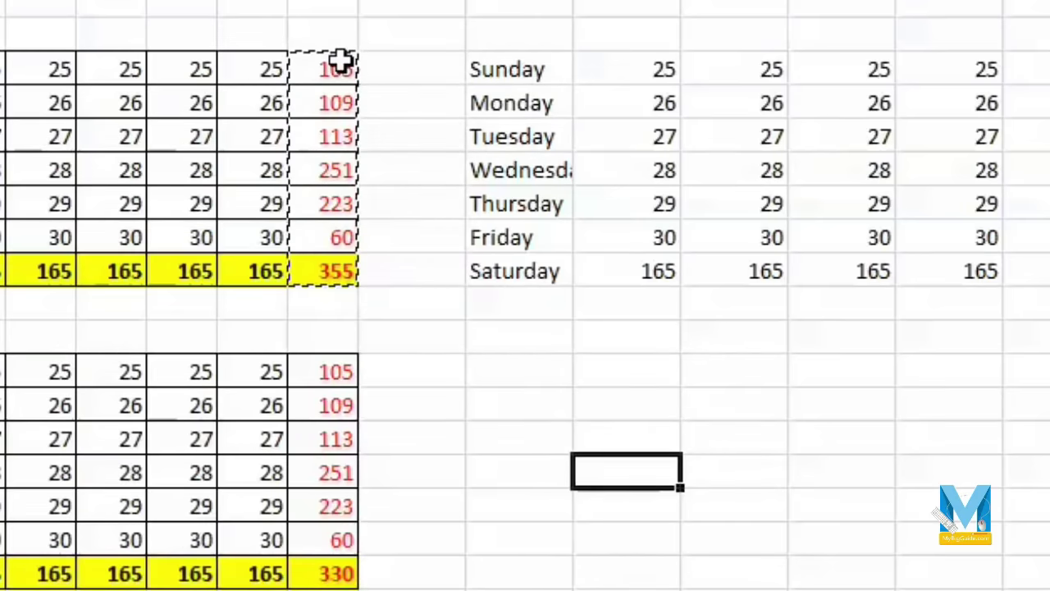
Copy the column J totals and paste them as values only in column R
right_click(320, 121)
click(423, 181)
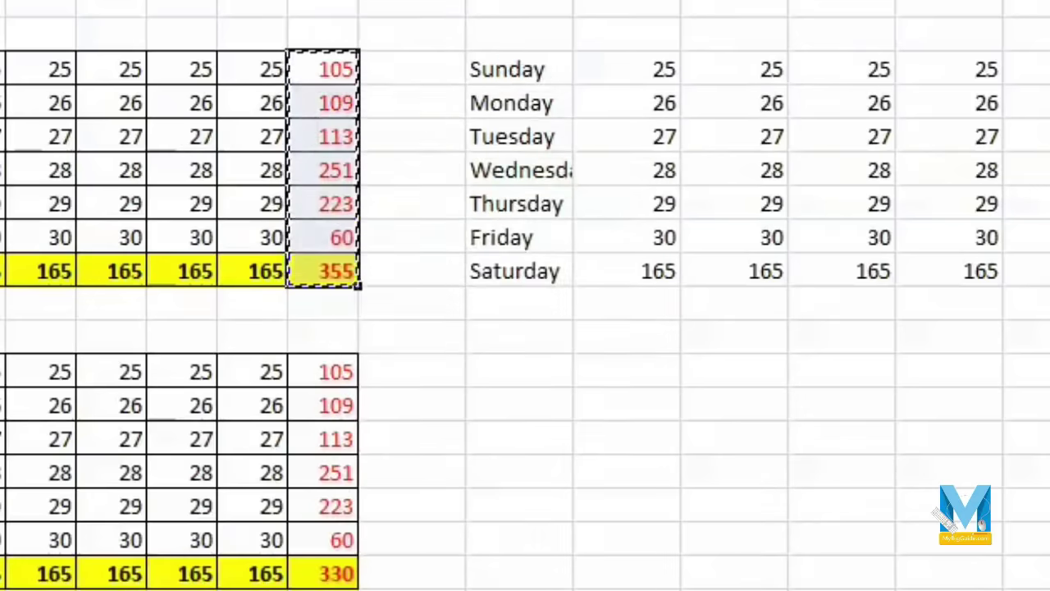
right_click(853, 411)
click(899, 171)
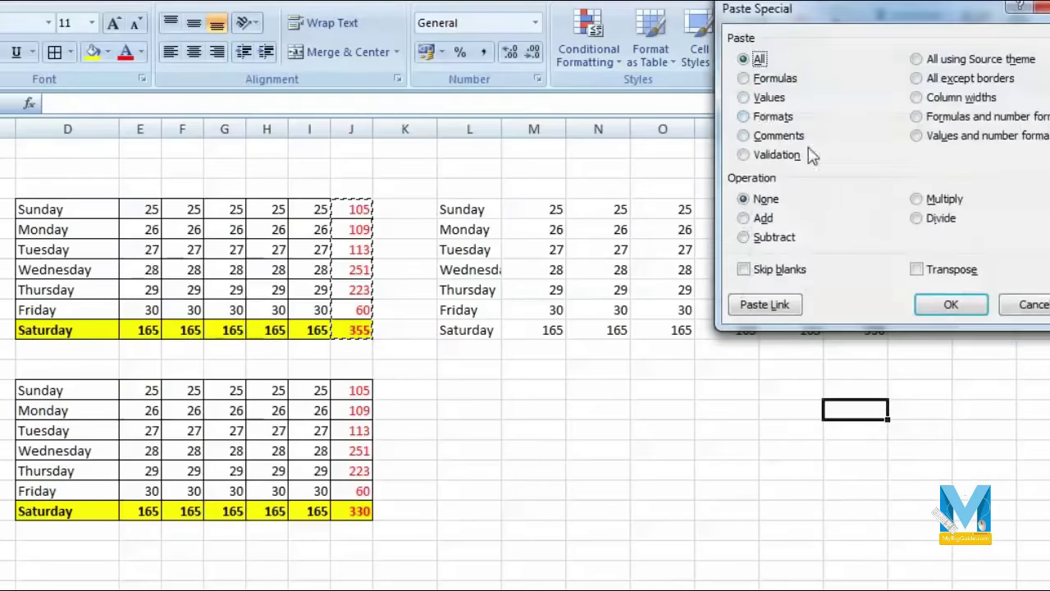
click(758, 98)
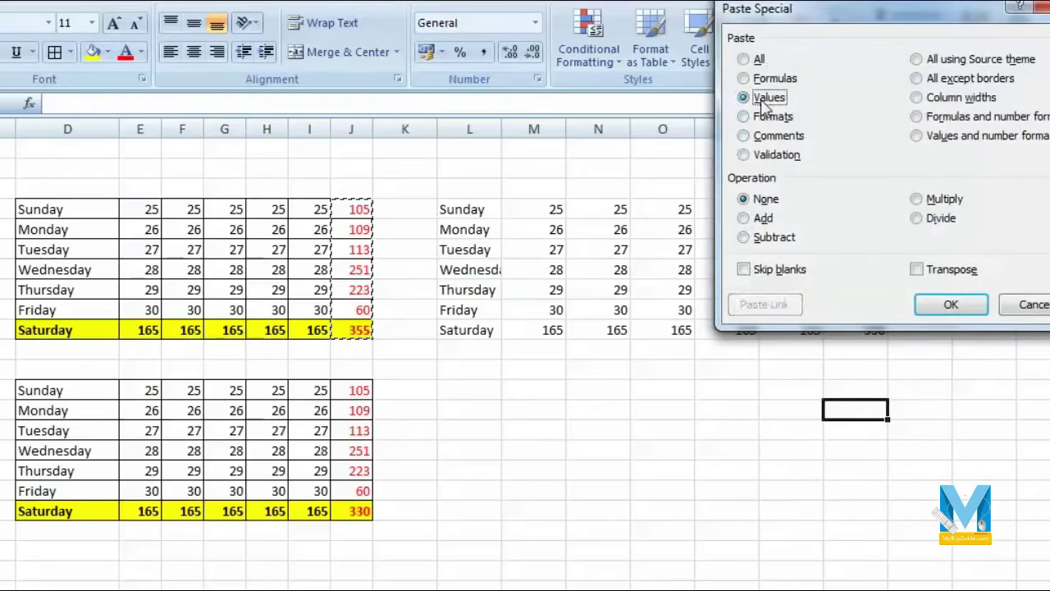
click(949, 304)
Check the pasted totals 105 and 223, then delete the pasted values from column R
click(845, 412)
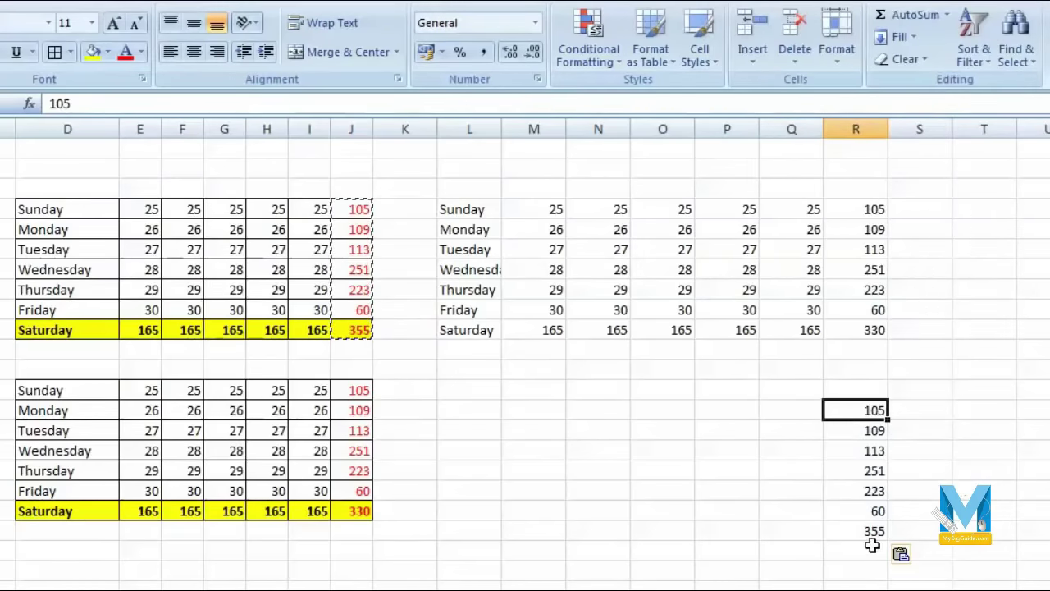
click(857, 491)
drag(867, 500, 855, 410)
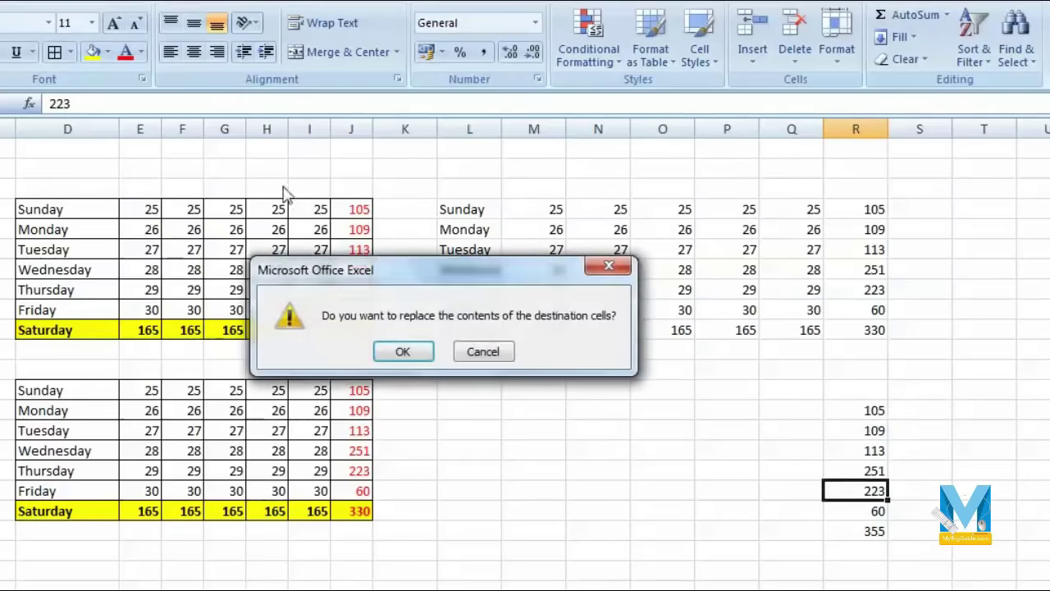
click(484, 351)
drag(853, 410, 872, 551)
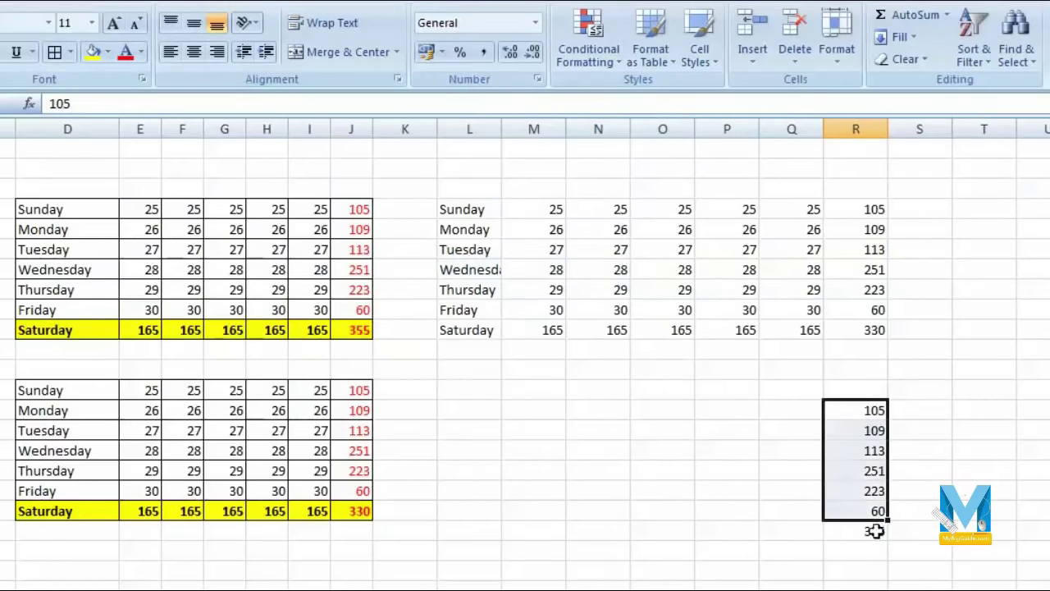
key(Delete)
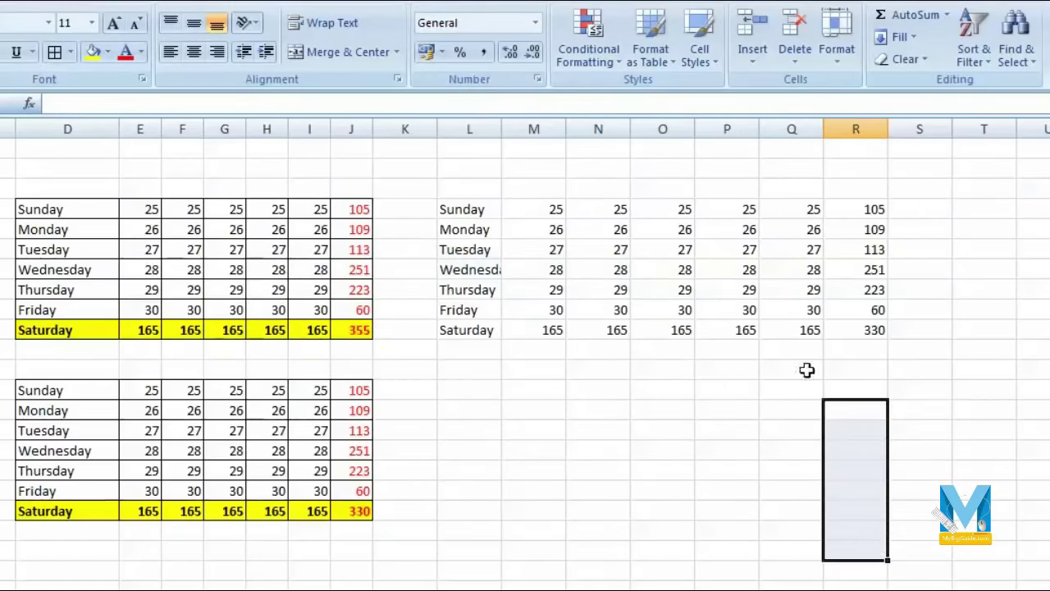
Copy the whole left weekday table D4:J10
drag(62, 209, 352, 329)
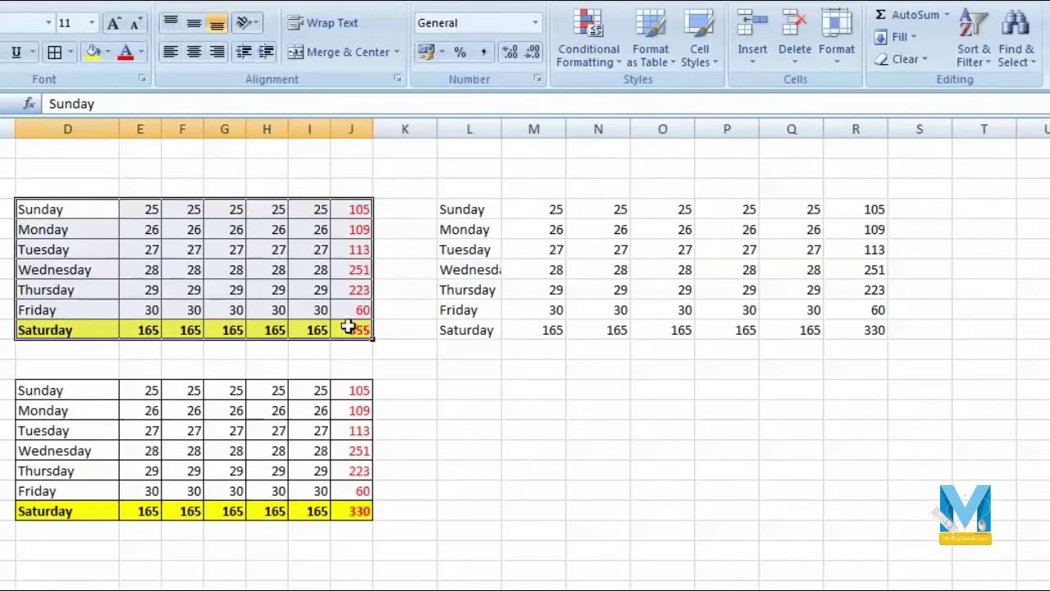
right_click(352, 330)
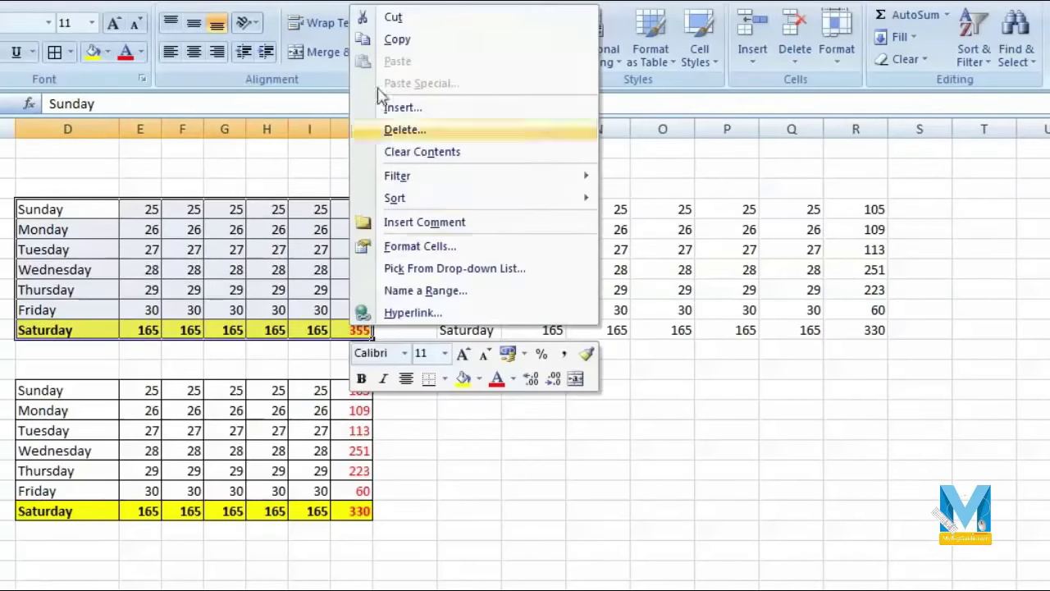
click(397, 41)
right_click(495, 398)
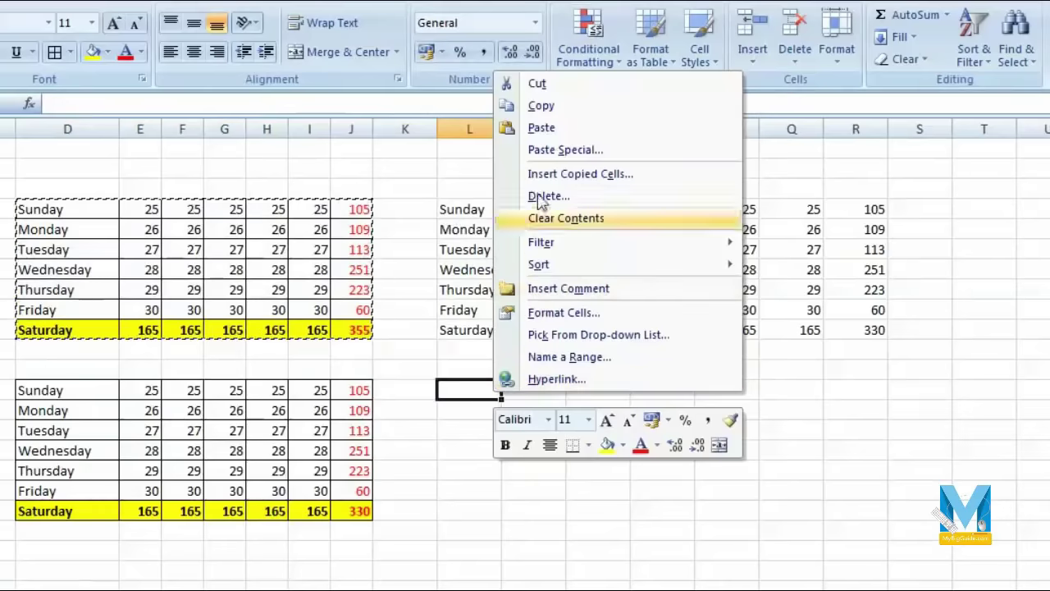
Paste the left table as values at L14 and check the totals 105, 251, 60, 355 and Saturday 165
click(615, 150)
click(482, 78)
click(668, 278)
click(876, 407)
click(873, 390)
click(869, 450)
click(867, 490)
key(Down)
click(663, 511)
click(529, 511)
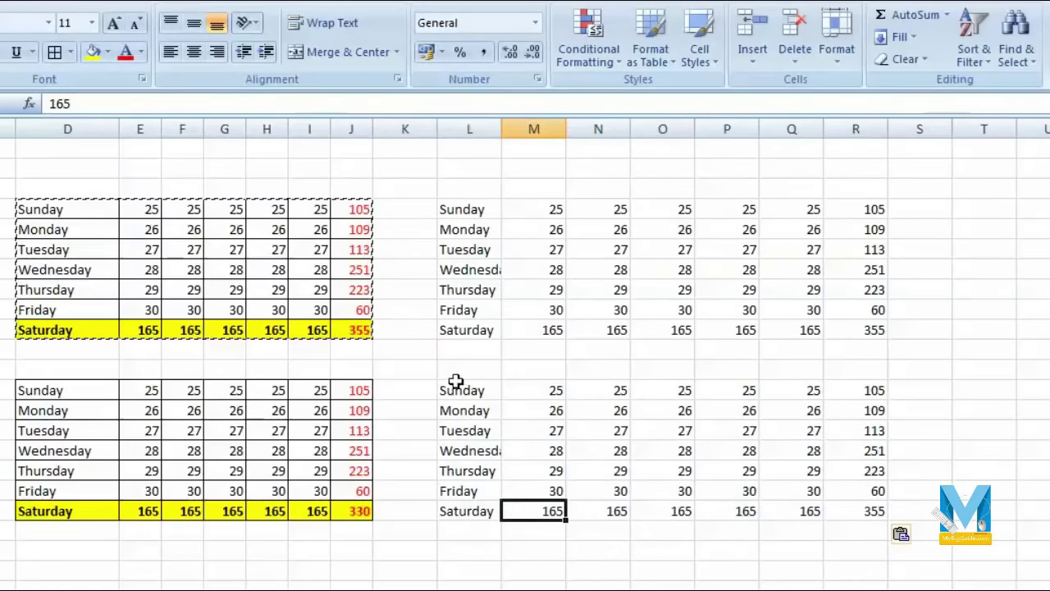
Delete the pasted copy L14:R20 and copy D4:J10 again for pasting at L14
drag(455, 384, 870, 509)
key(Delete)
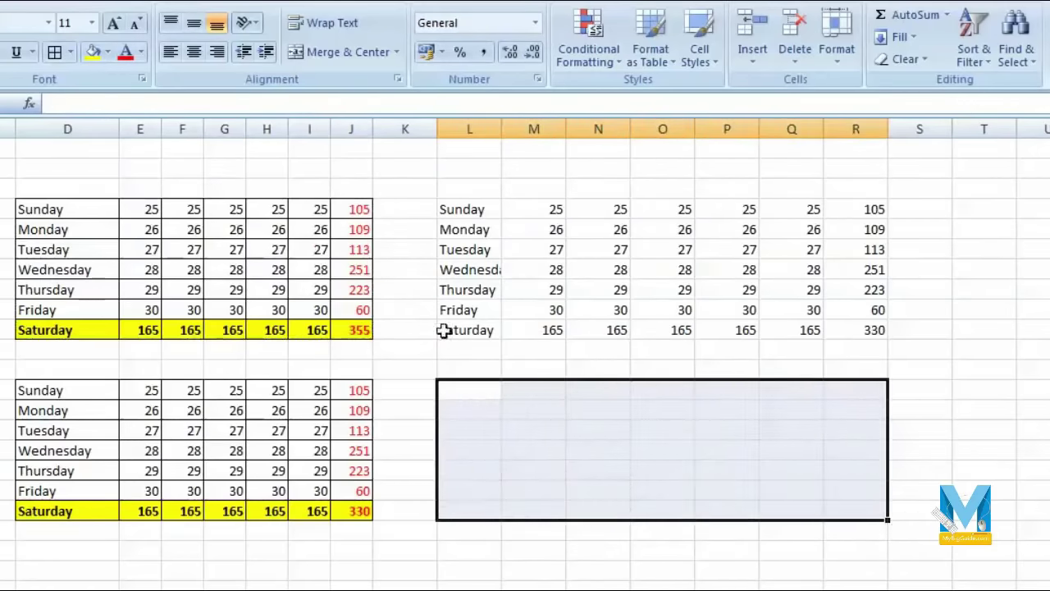
drag(49, 212, 347, 329)
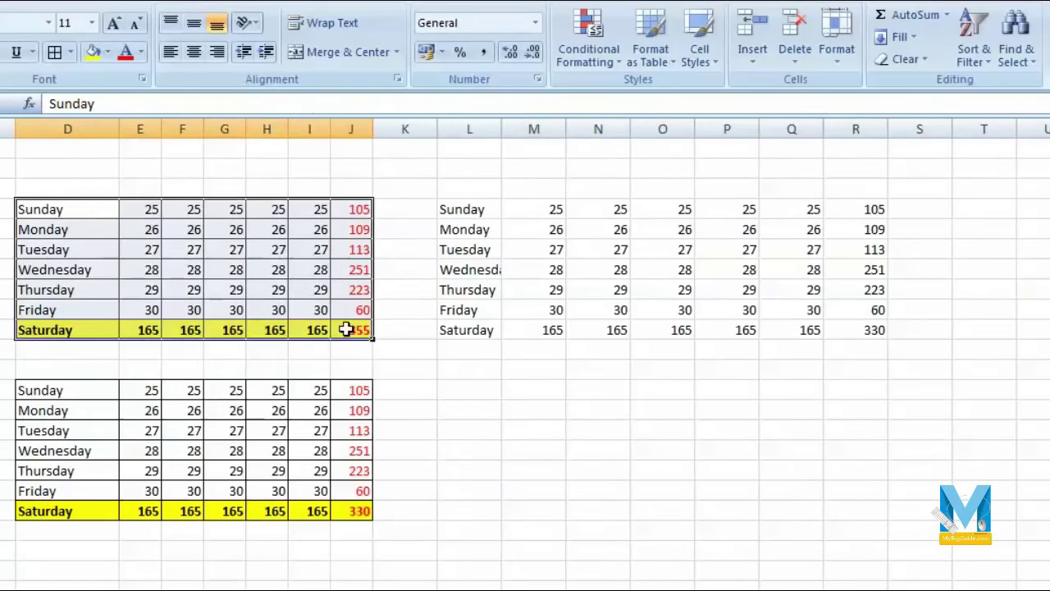
right_click(346, 329)
click(417, 43)
click(484, 400)
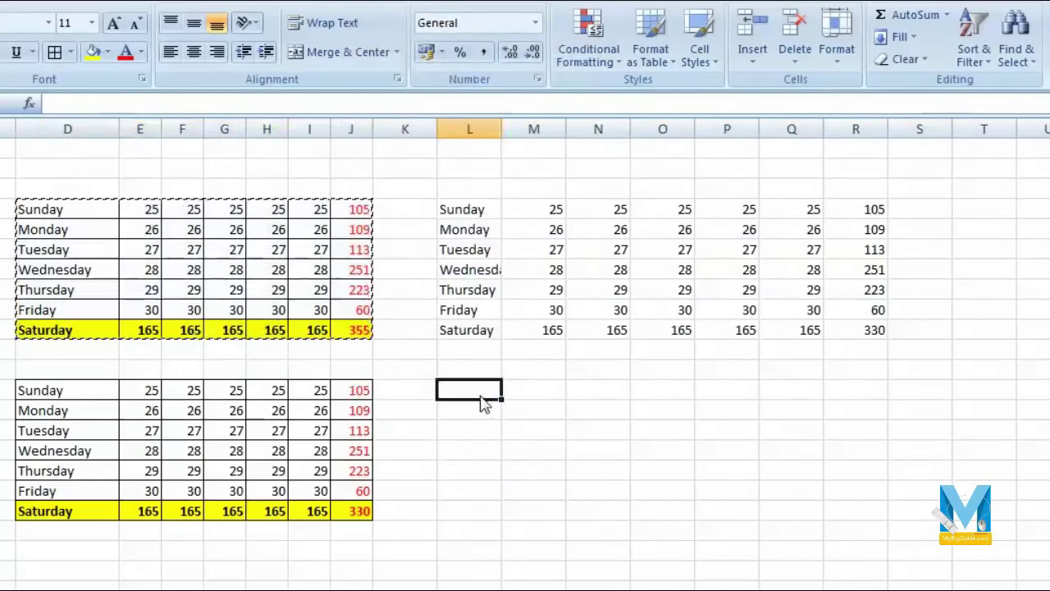
right_click(484, 400)
click(574, 158)
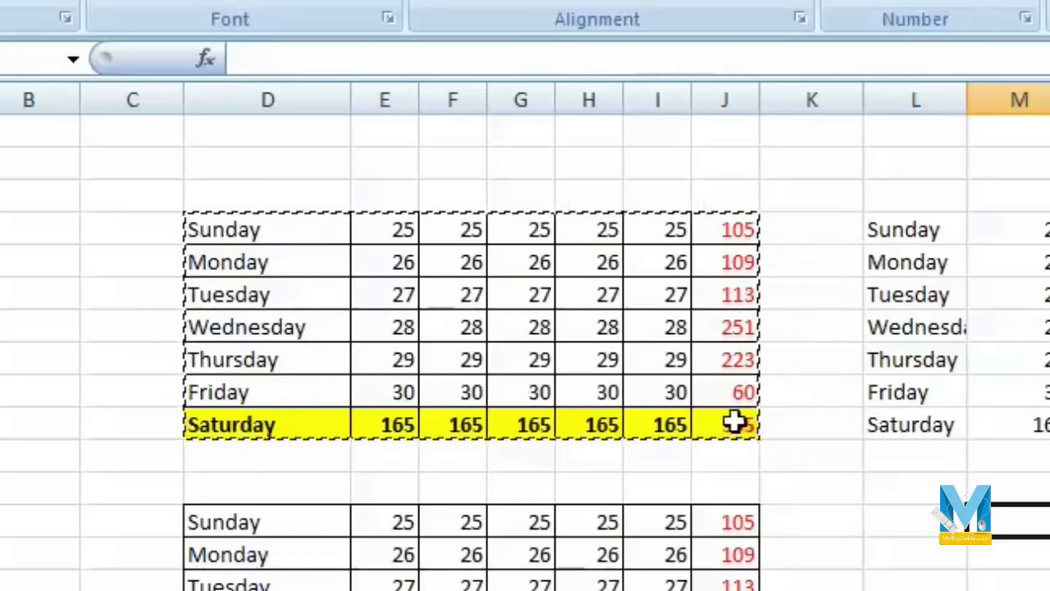
Copy the left table's Saturday row D10:J10 onto the right table's Saturday row
drag(736, 421, 237, 425)
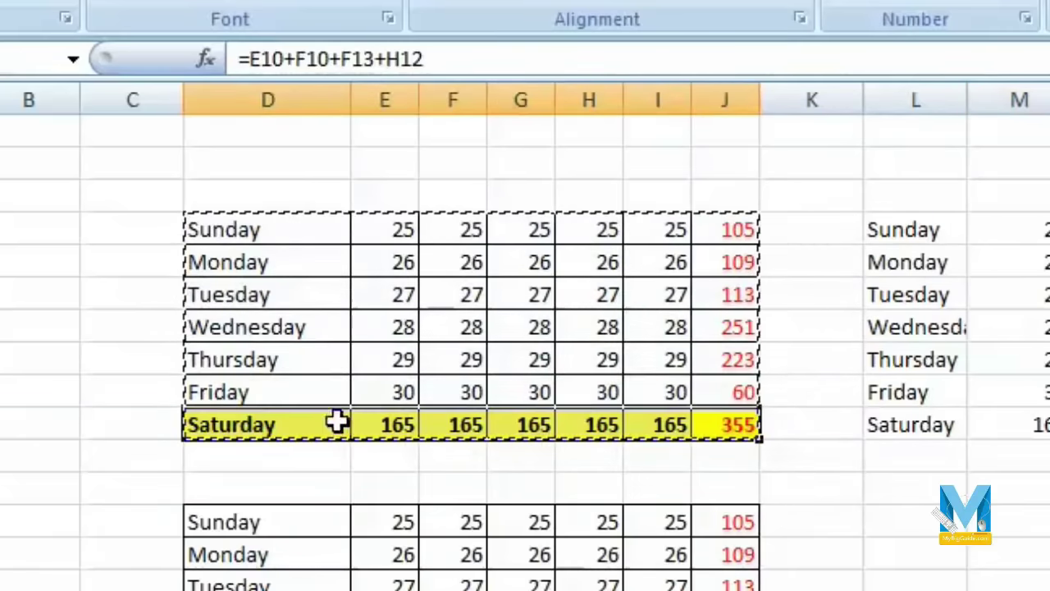
right_click(341, 422)
click(455, 10)
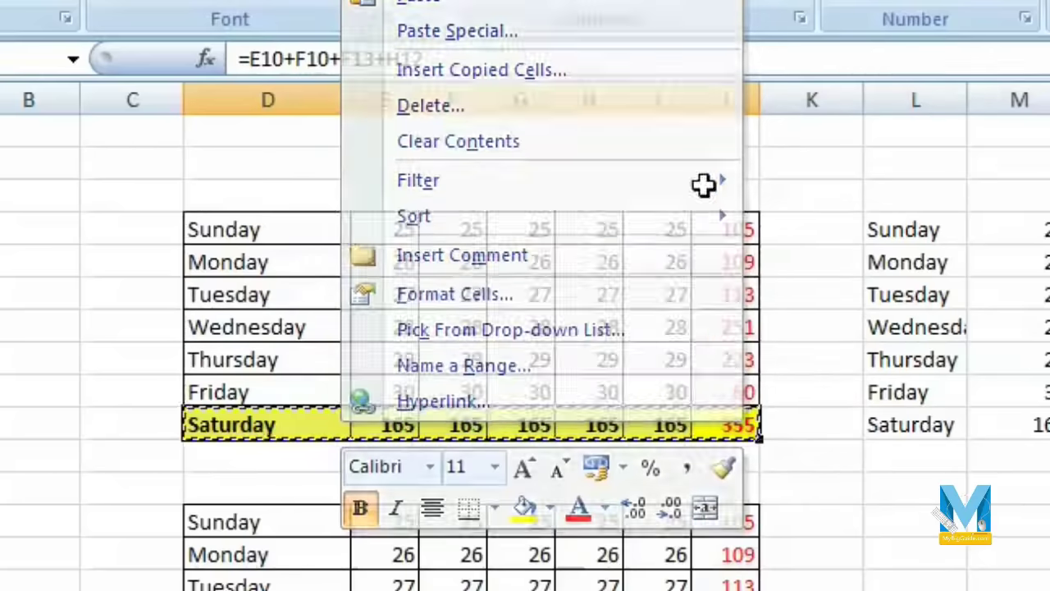
click(910, 424)
key(ctrl+v)
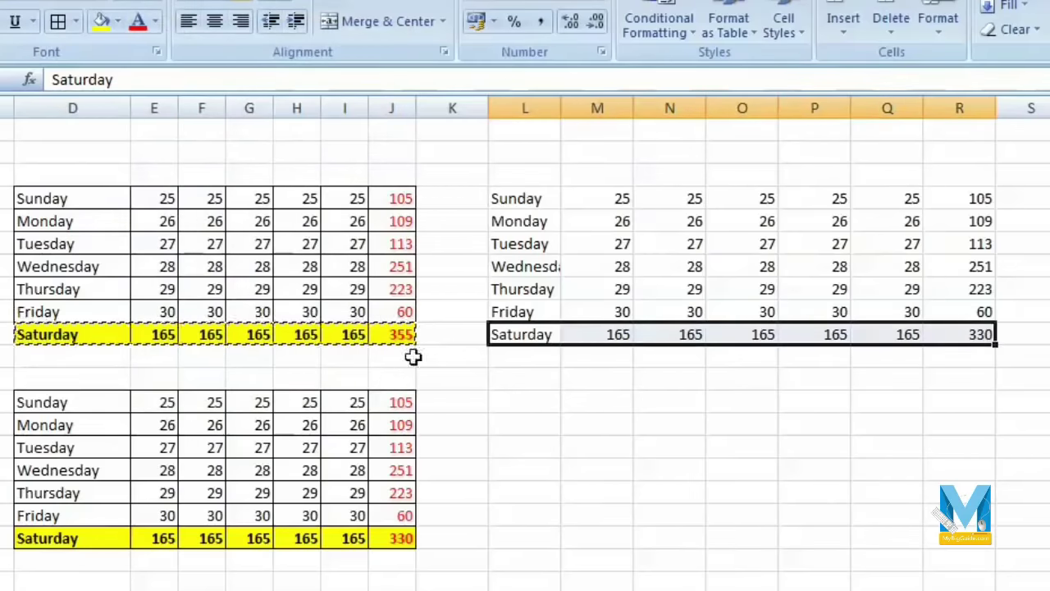
Paste the Saturday row over the right table's Tuesday row, then undo the resulting #REF! errors
drag(503, 250, 955, 248)
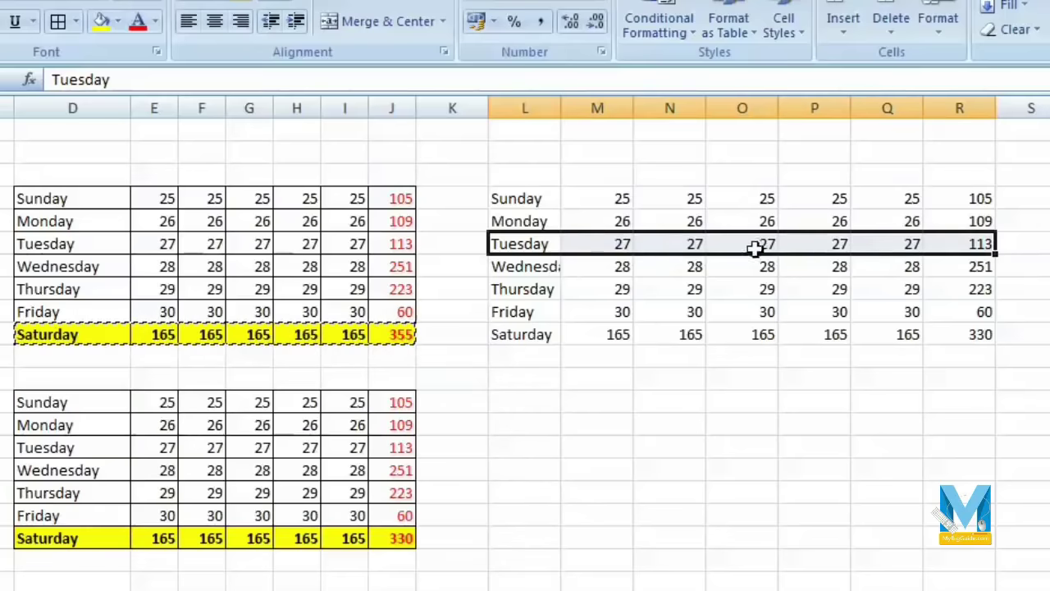
right_click(587, 244)
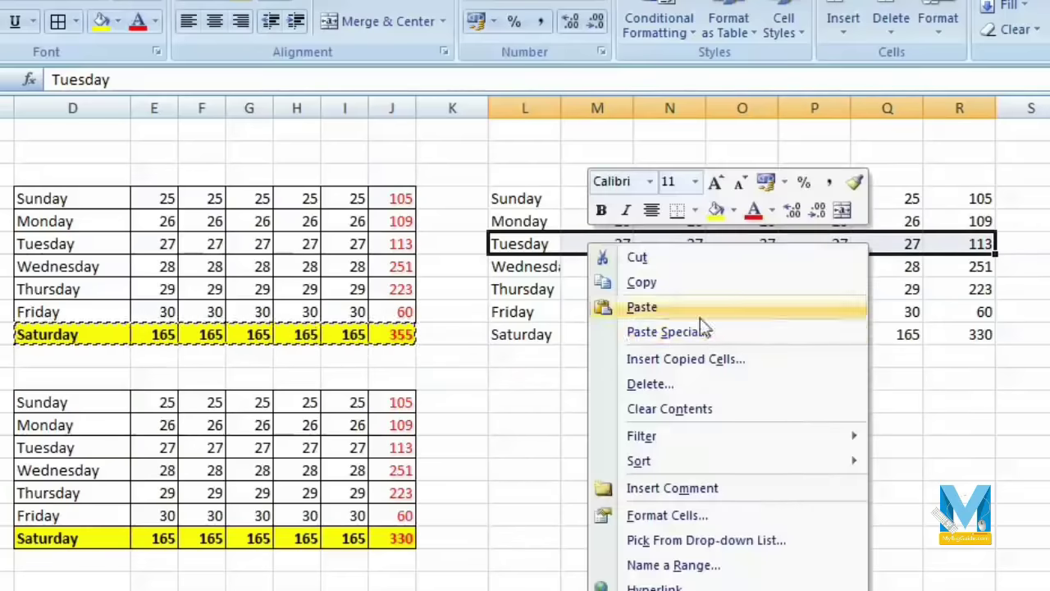
click(735, 307)
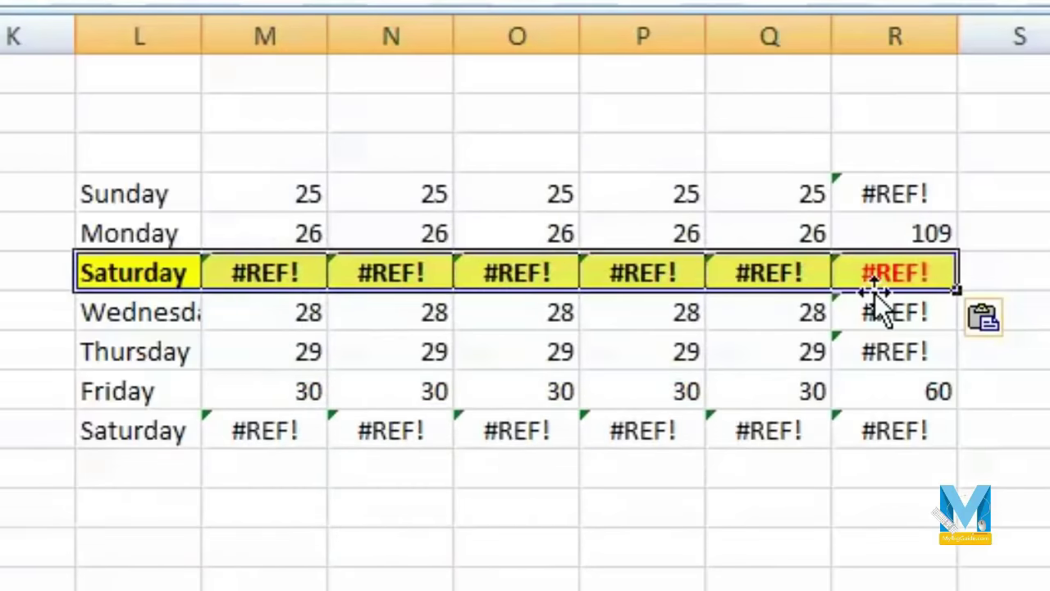
key(ctrl+z)
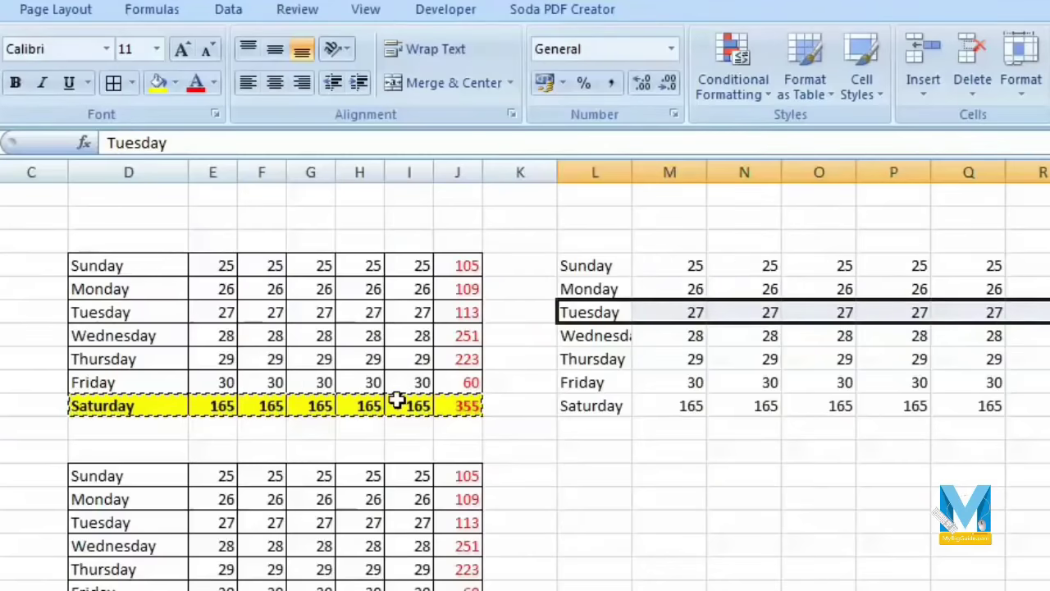
Paste only the Saturday row's formats onto the right Tuesday row, keeping its values 27 and total 113
right_click(414, 405)
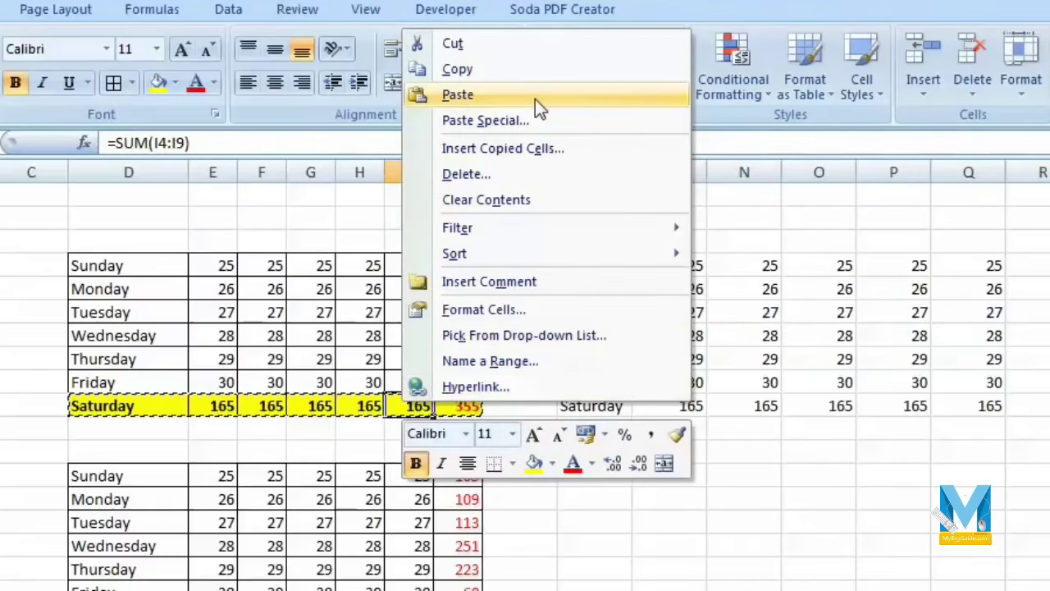
key(Escape)
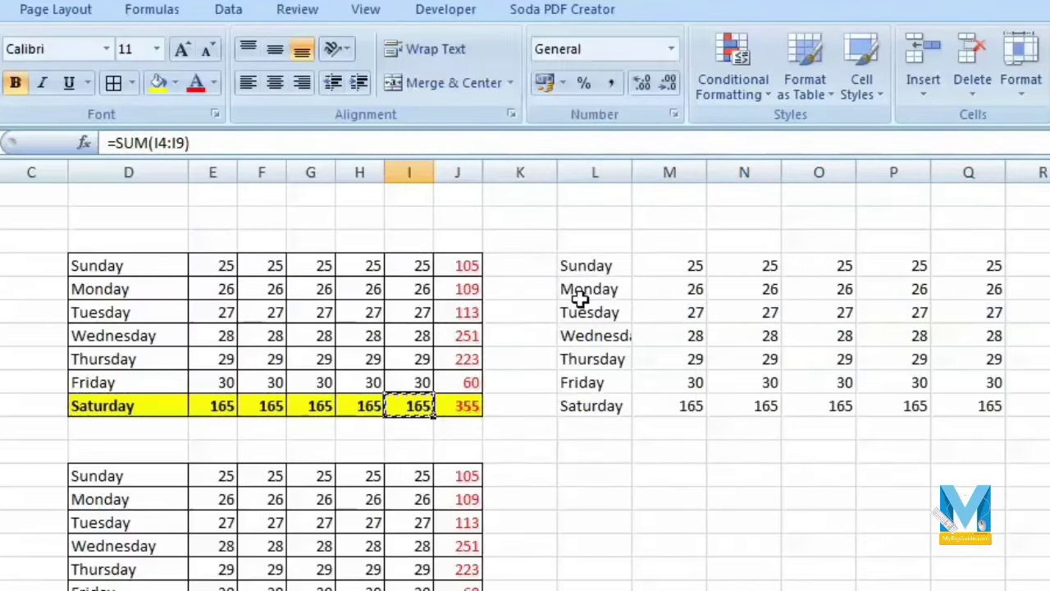
drag(582, 311, 1029, 311)
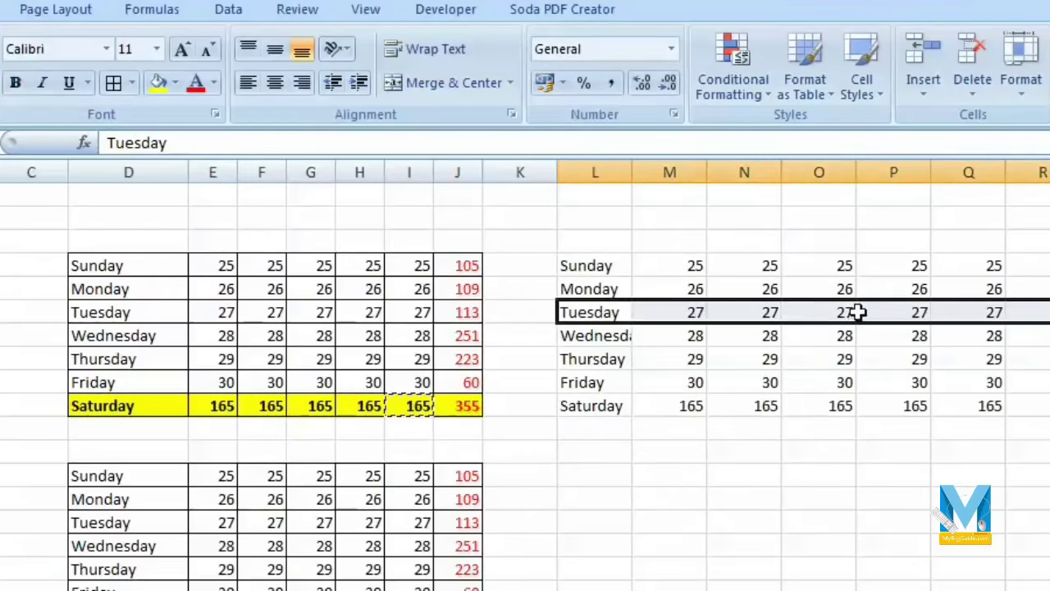
right_click(860, 312)
click(977, 409)
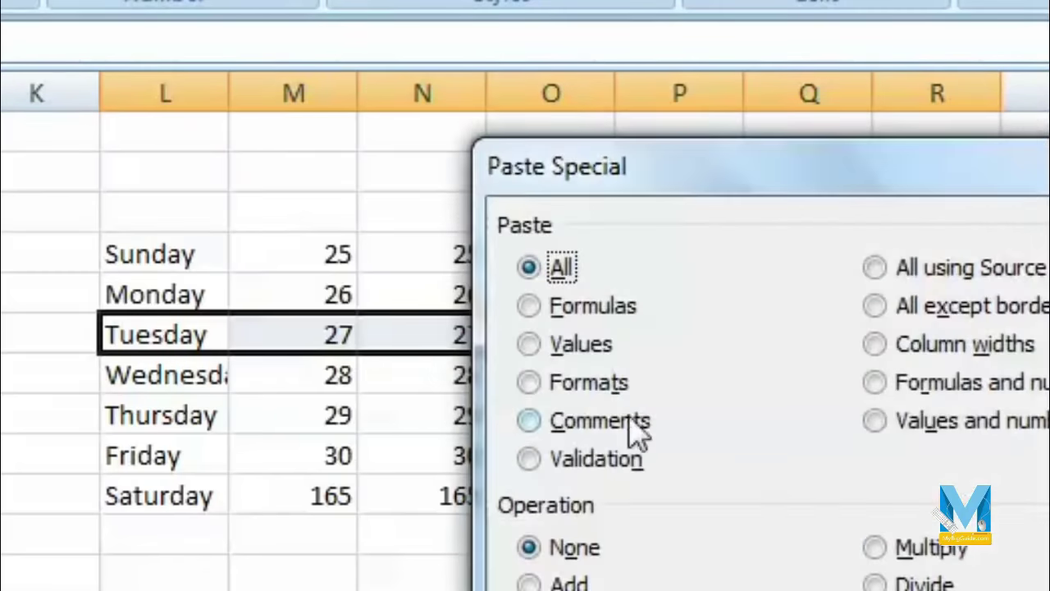
click(619, 395)
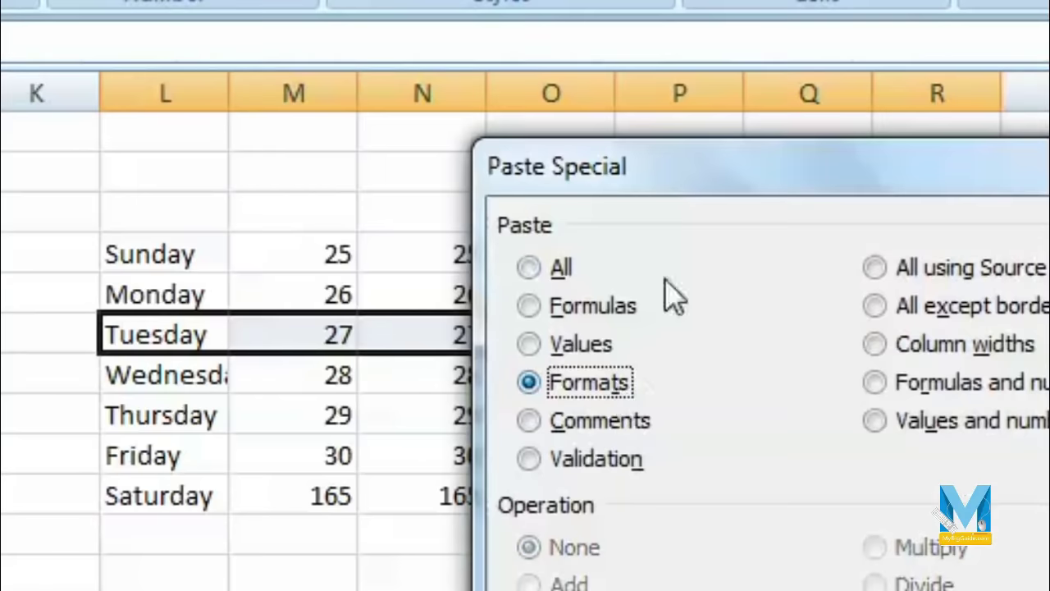
drag(697, 175, 325, 447)
key(Return)
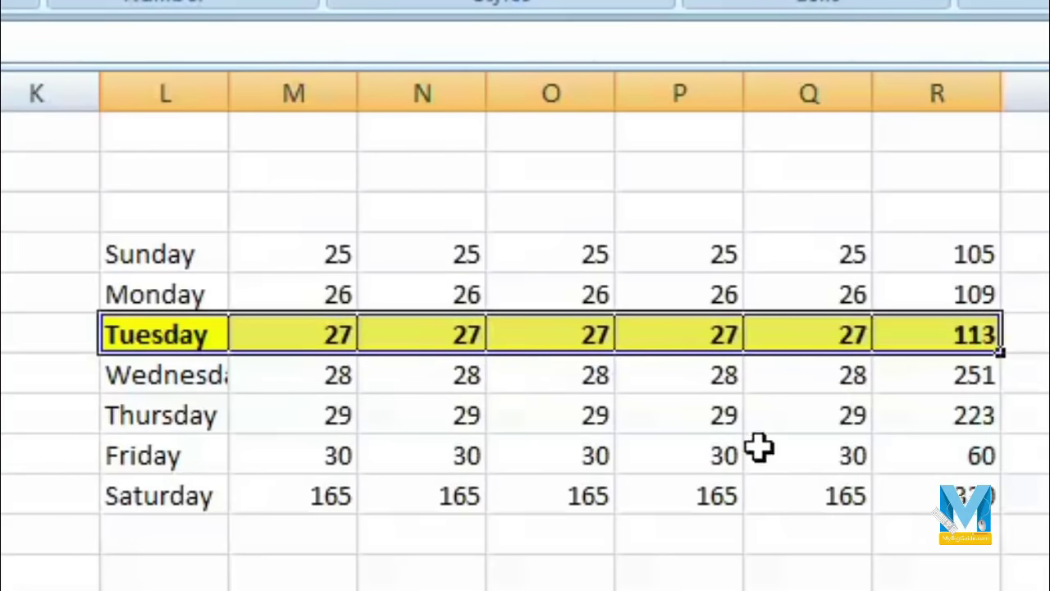
click(421, 570)
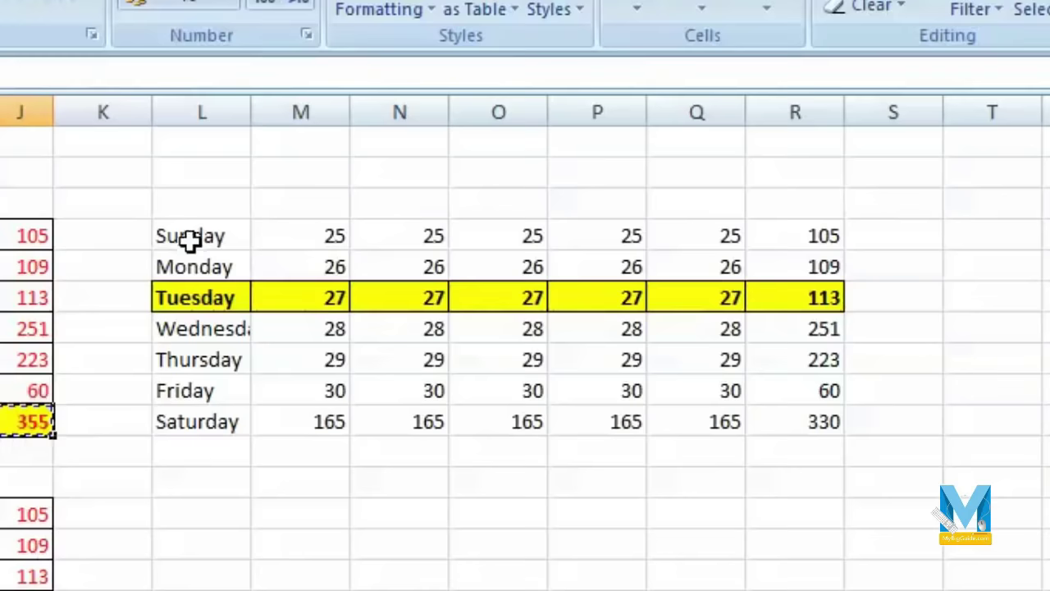
Paste only the formats onto the right table's Sunday row, keeping 25 across and total 105
right_click(190, 240)
click(350, 363)
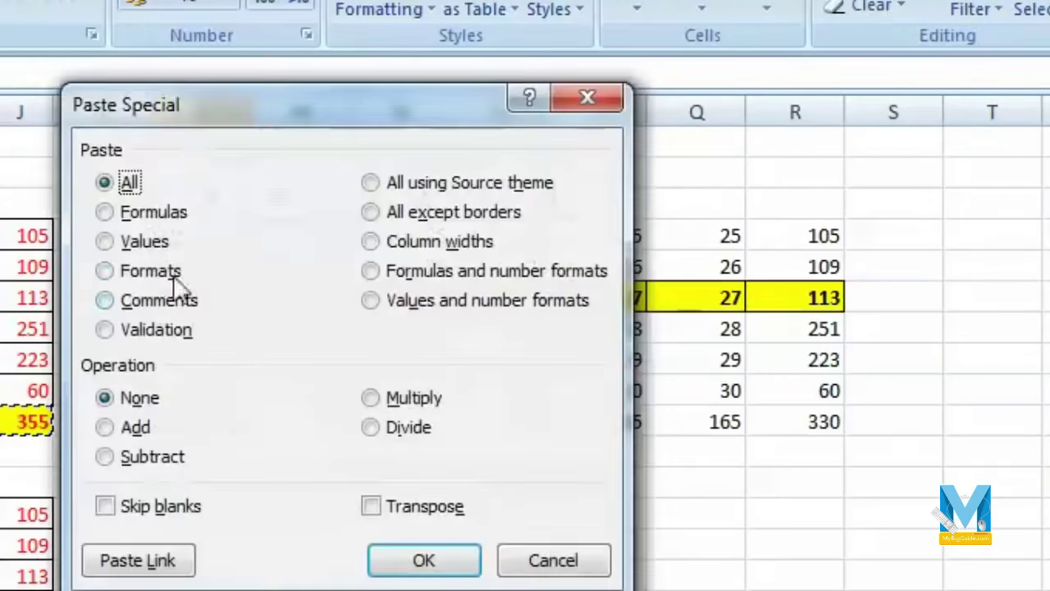
click(146, 276)
click(418, 560)
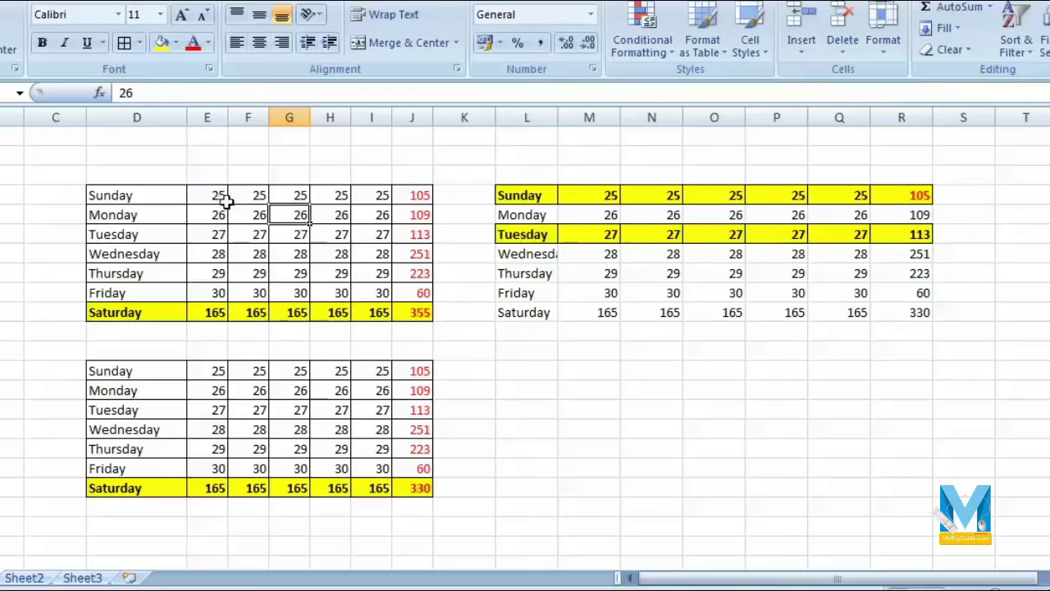
Apply a Duplicate Values highlight rule to column E's Sunday–Friday values
drag(227, 201, 209, 282)
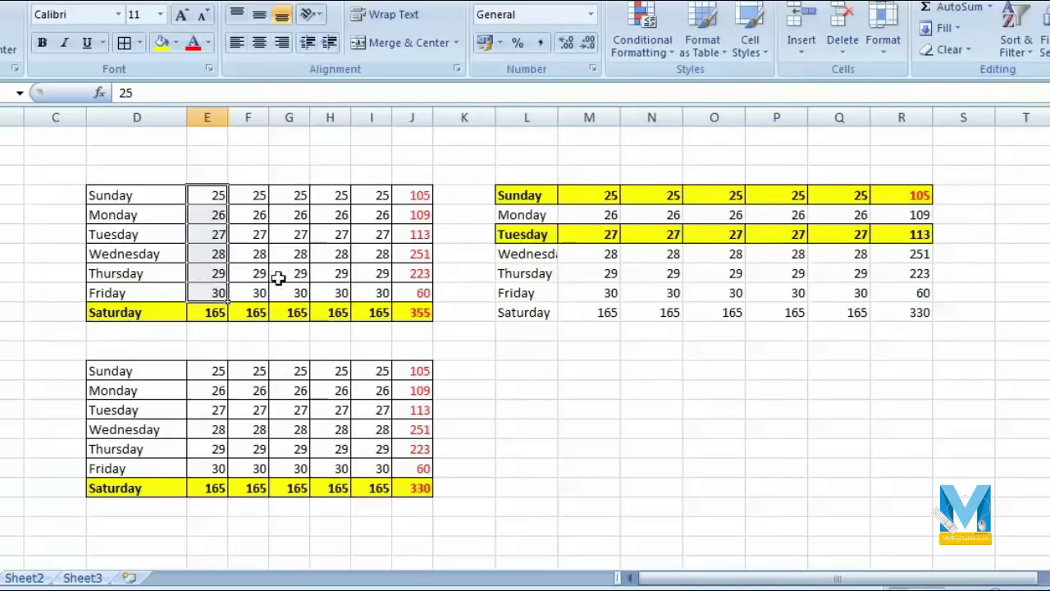
click(643, 41)
mouse_move(697, 84)
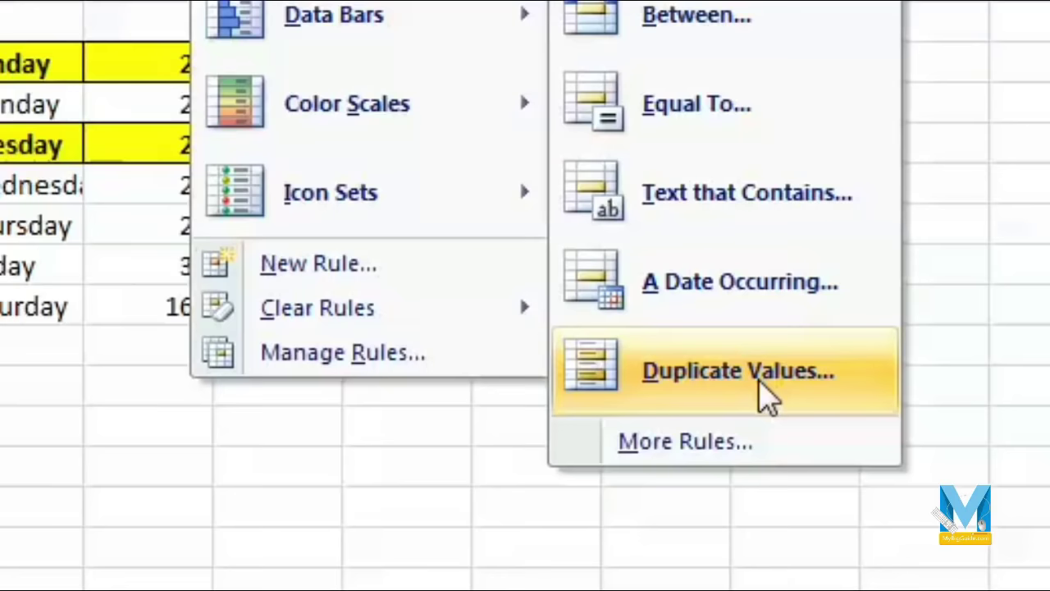
click(767, 398)
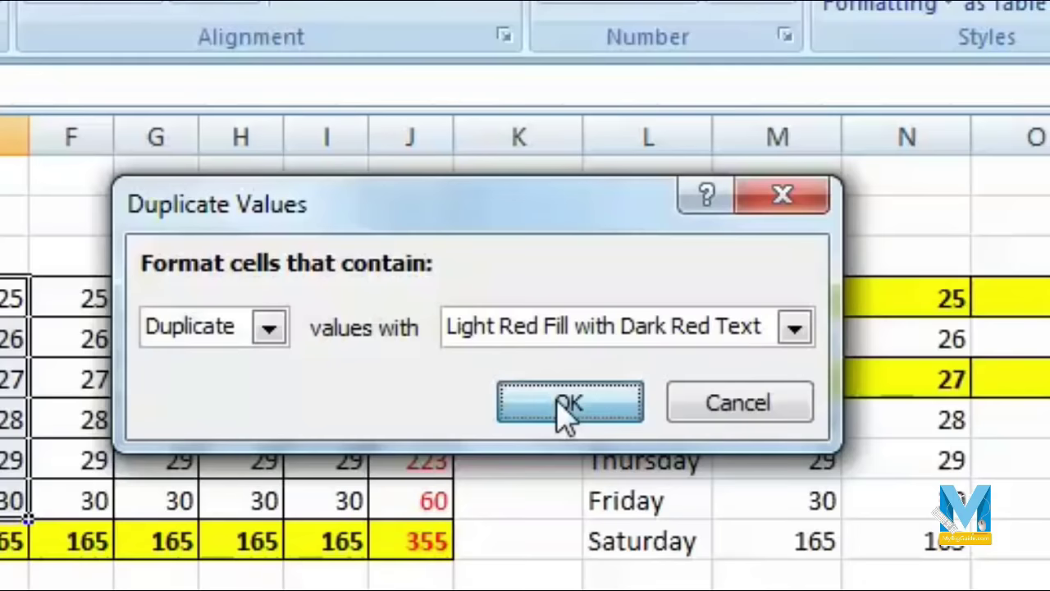
click(566, 408)
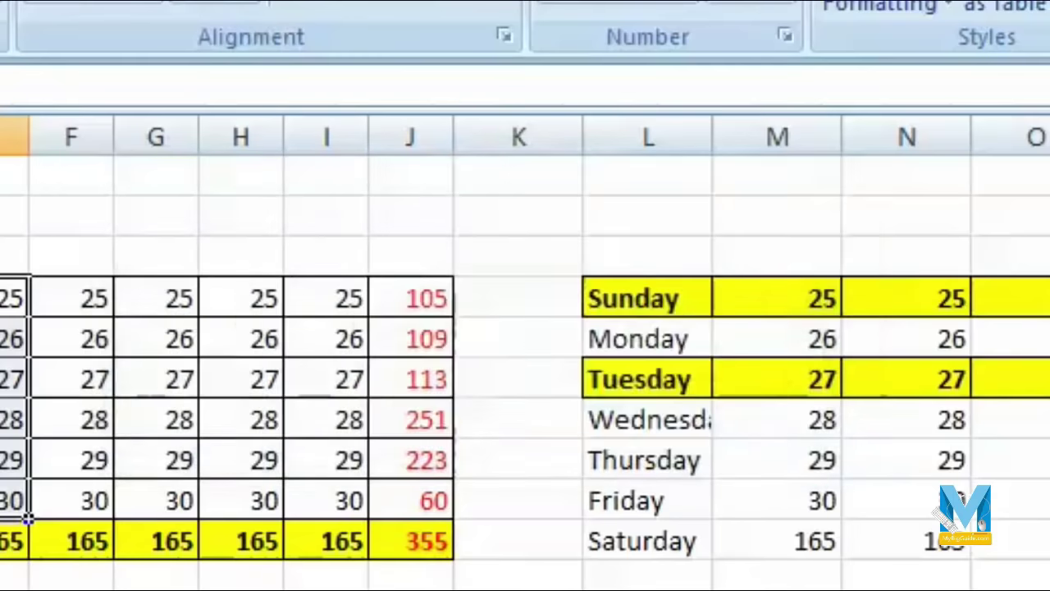
Change Monday's column E value to 27 so it duplicates Tuesday and turns pink
click(20, 337)
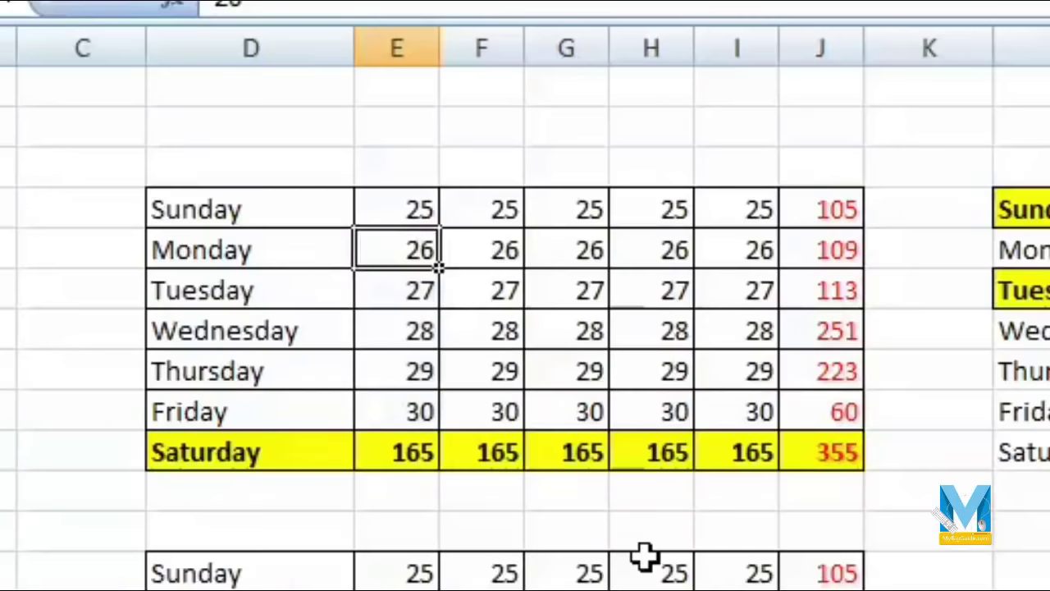
text(2)
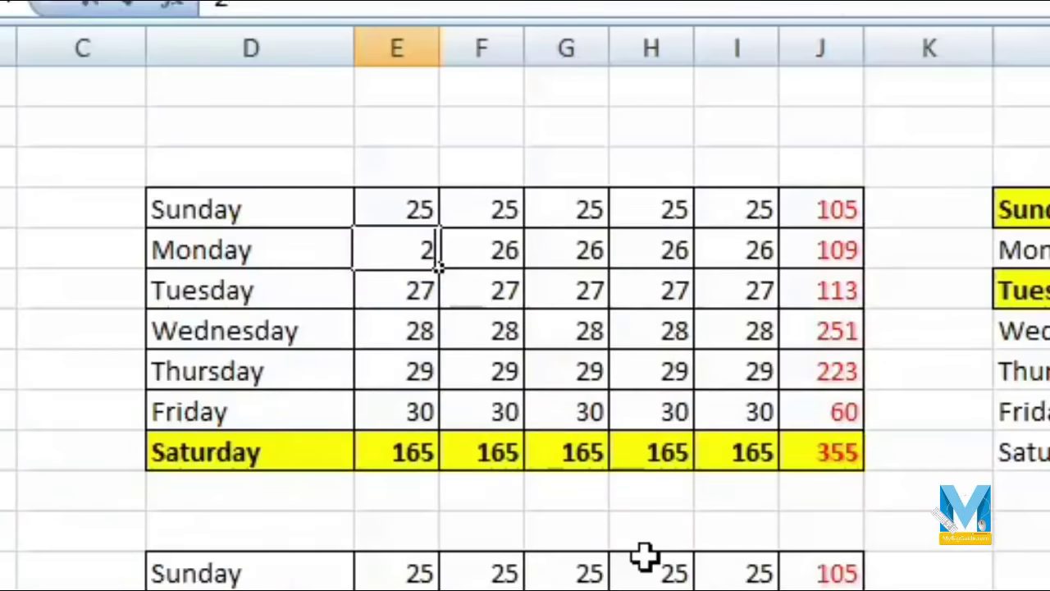
text(4)
key(Return)
key(Up)
text(2)
text(7)
key(Return)
click(492, 402)
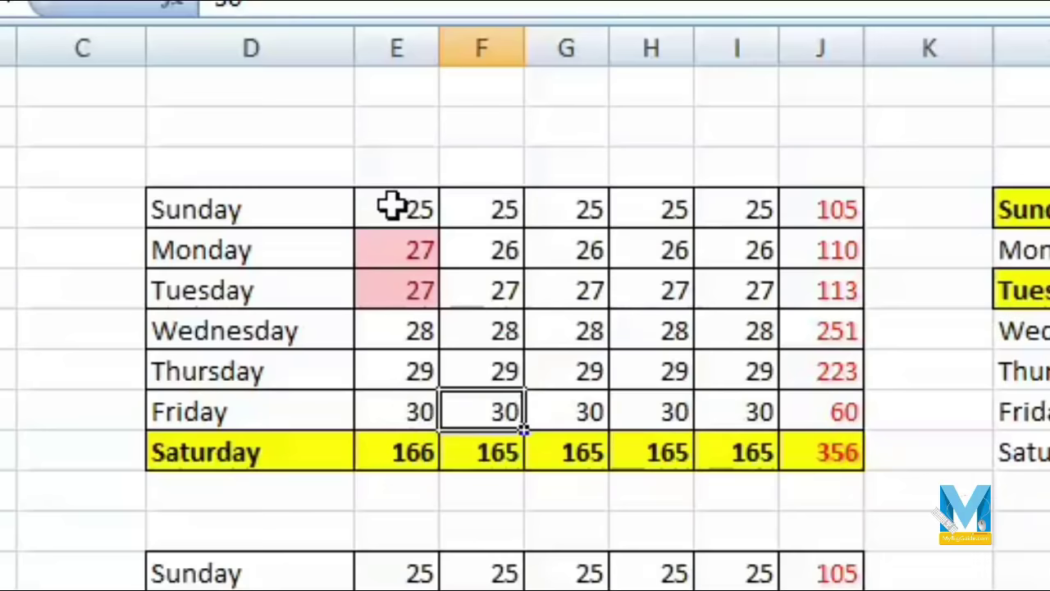
drag(398, 209, 395, 415)
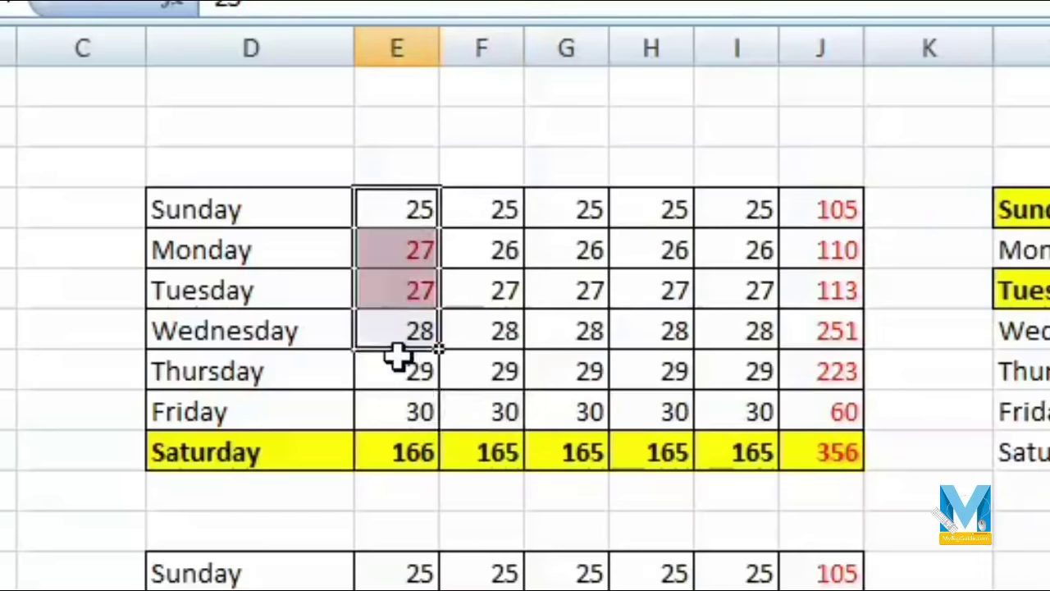
Copy column E's formats into column I from Sunday to Saturday with Paste Special > Formats
right_click(404, 399)
click(504, 466)
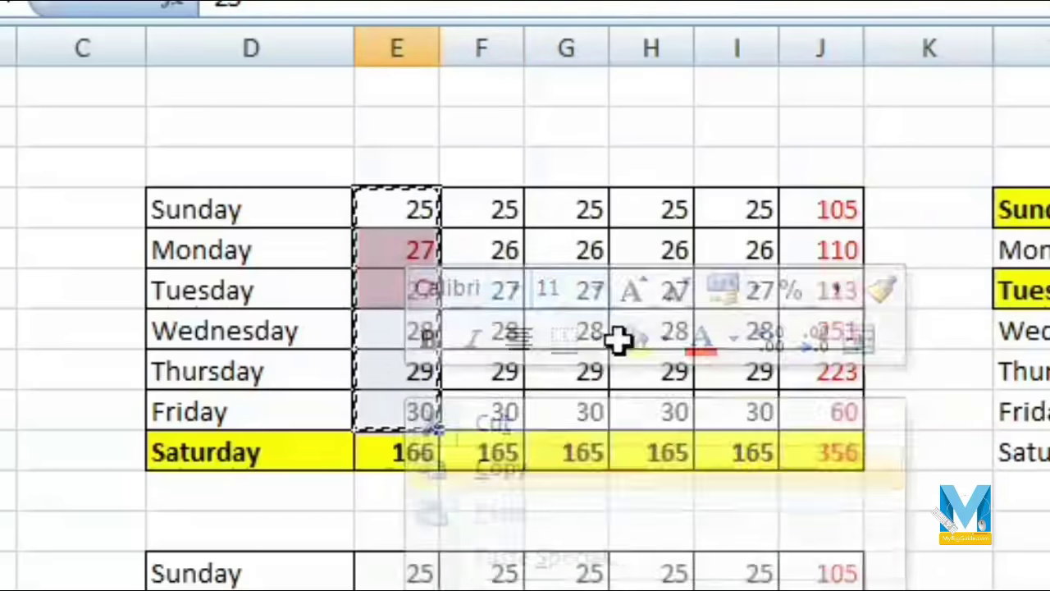
drag(740, 211, 740, 434)
right_click(746, 407)
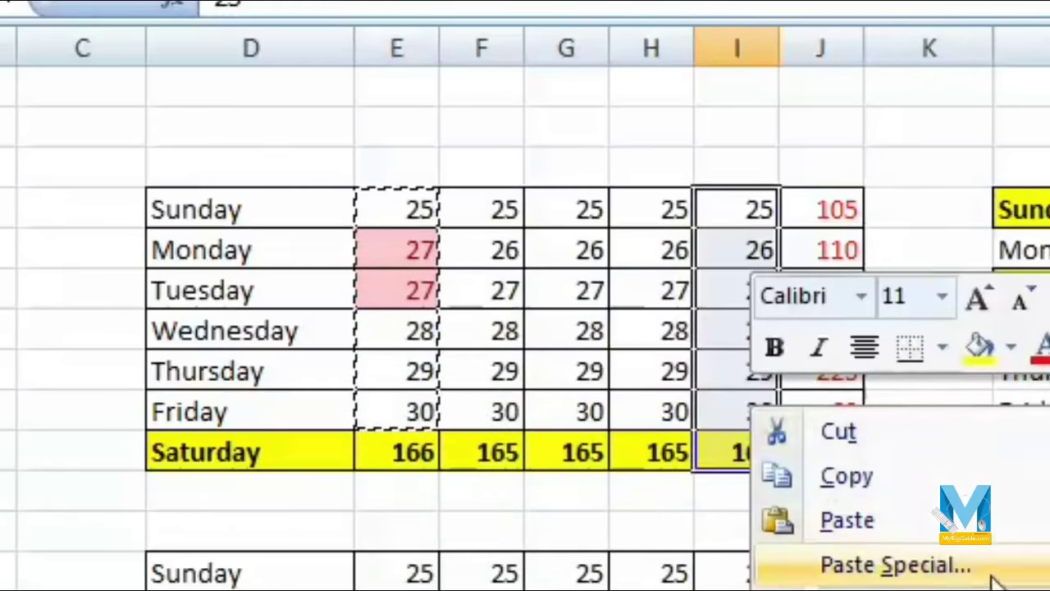
click(943, 563)
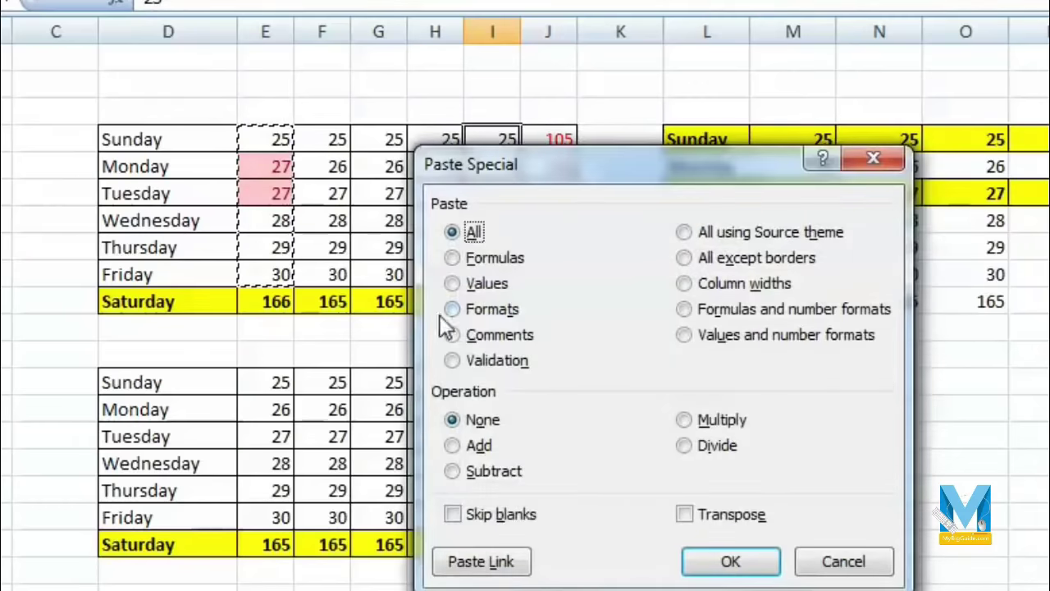
click(471, 311)
drag(589, 166, 956, 15)
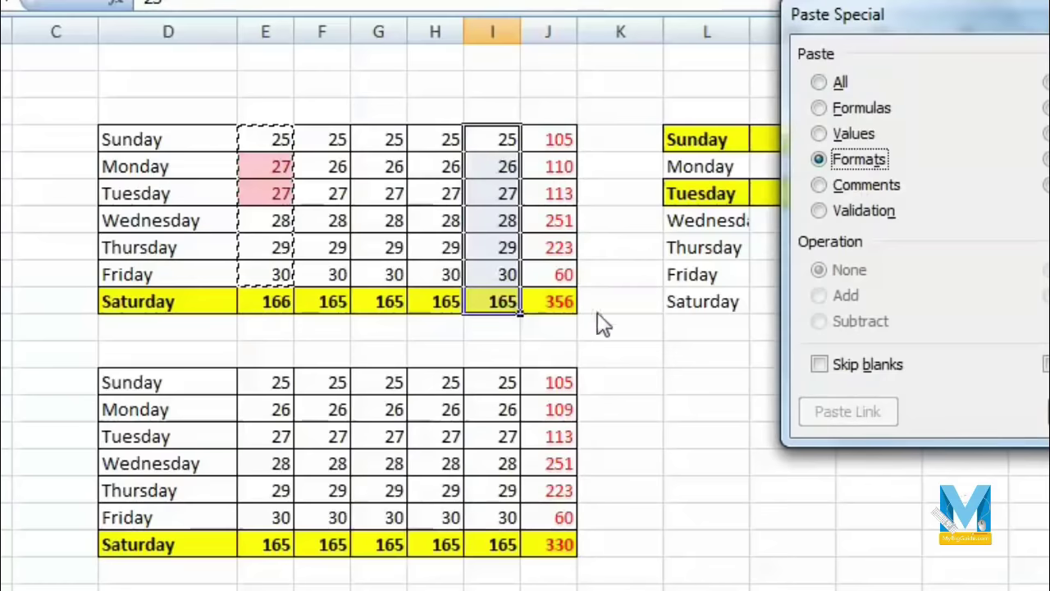
key(Return)
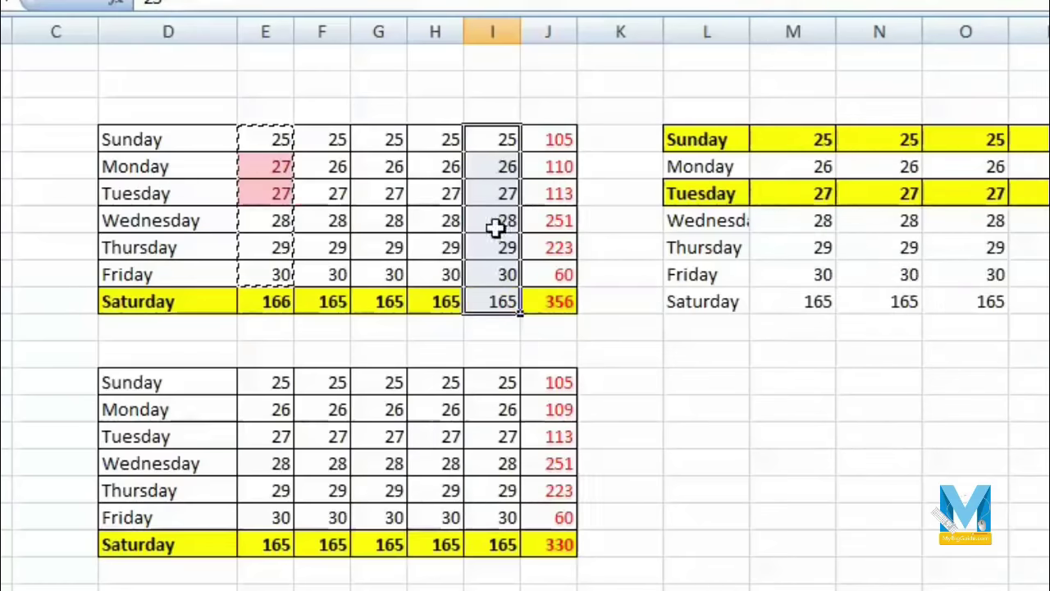
Set Thursday's column I value to 27 so it duplicates Tuesday's 27
click(492, 223)
click(513, 248)
text(2)
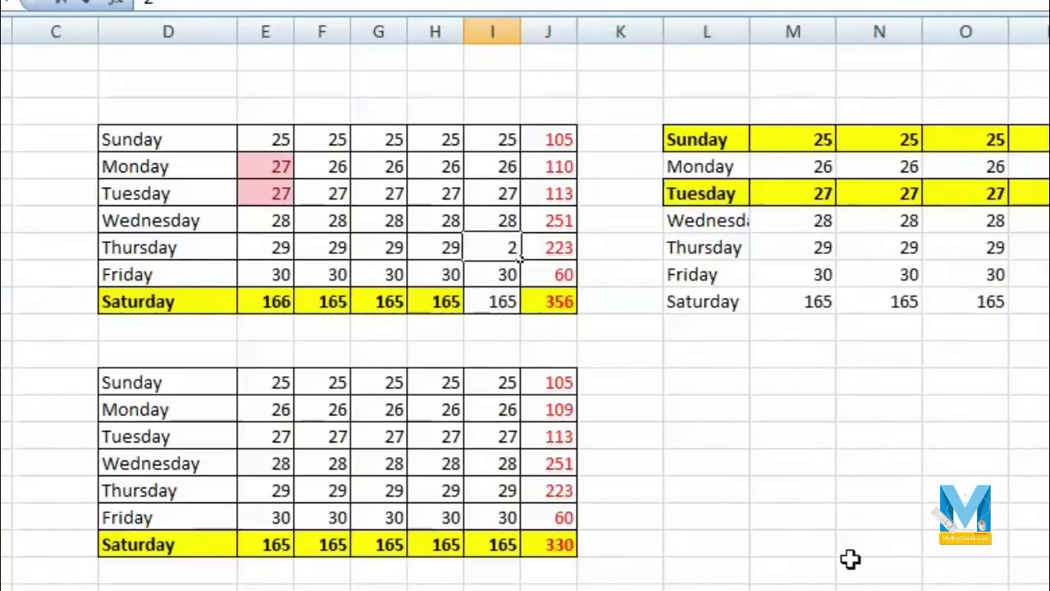
key(Return)
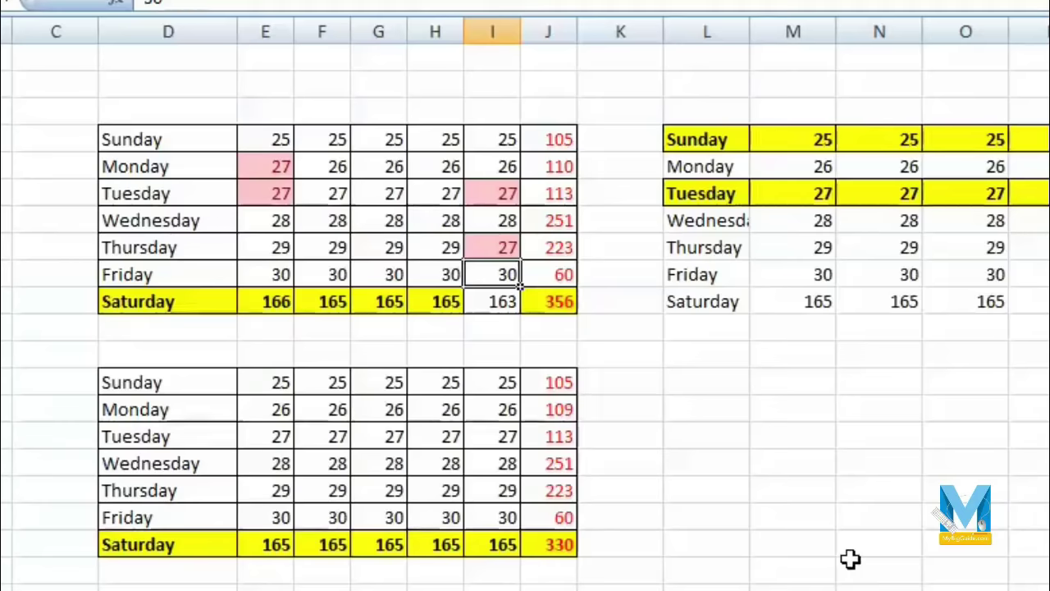
Insert a comment headed 'MY BIG GUIDE:' on Monday's 27 in column E
right_click(686, 377)
right_click(368, 197)
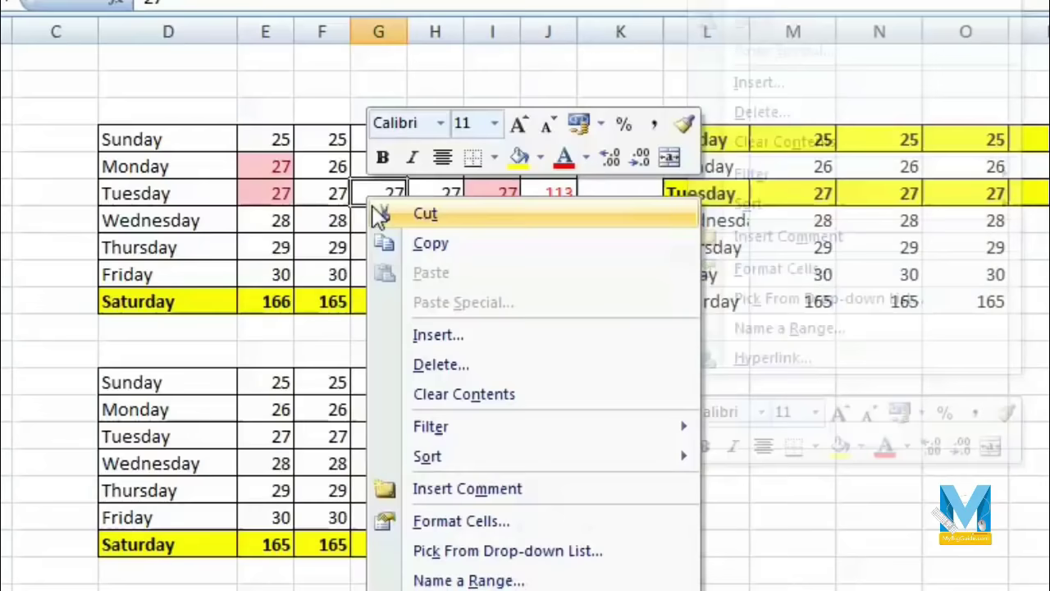
mouse_move(548, 439)
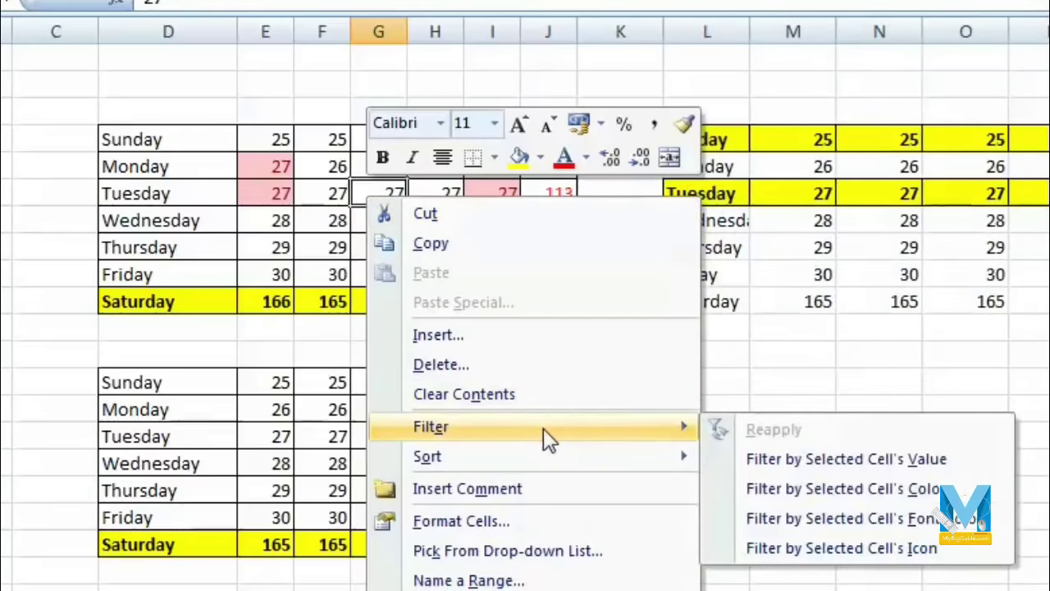
right_click(277, 169)
click(410, 458)
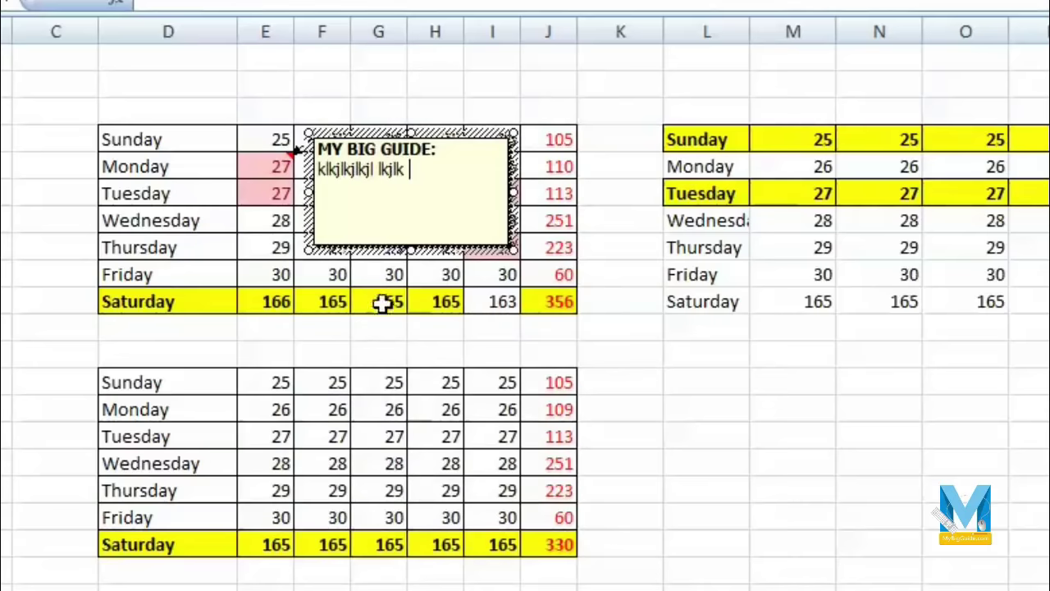
click(381, 305)
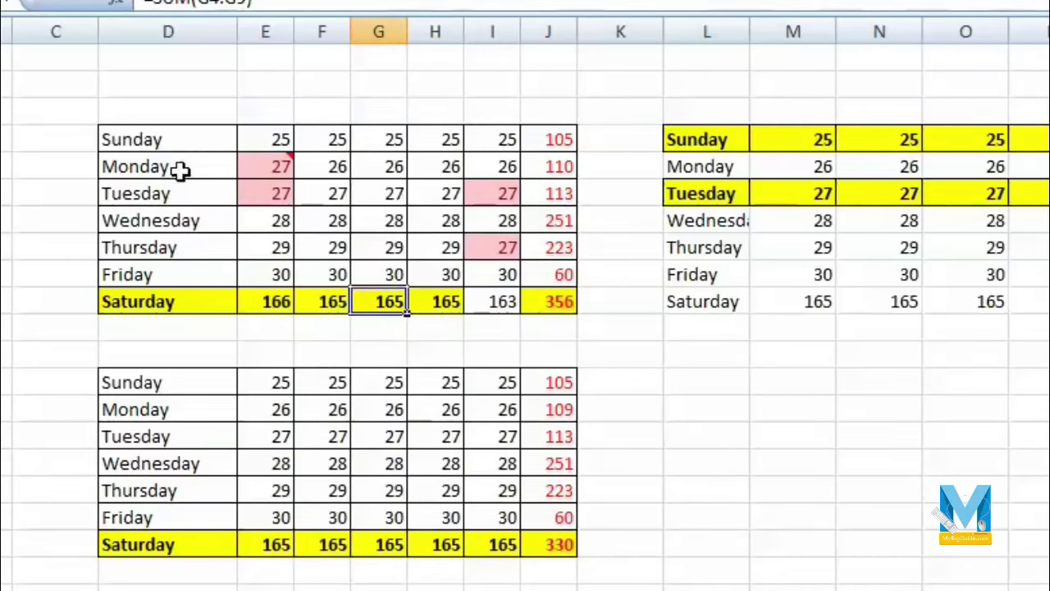
drag(133, 141, 529, 304)
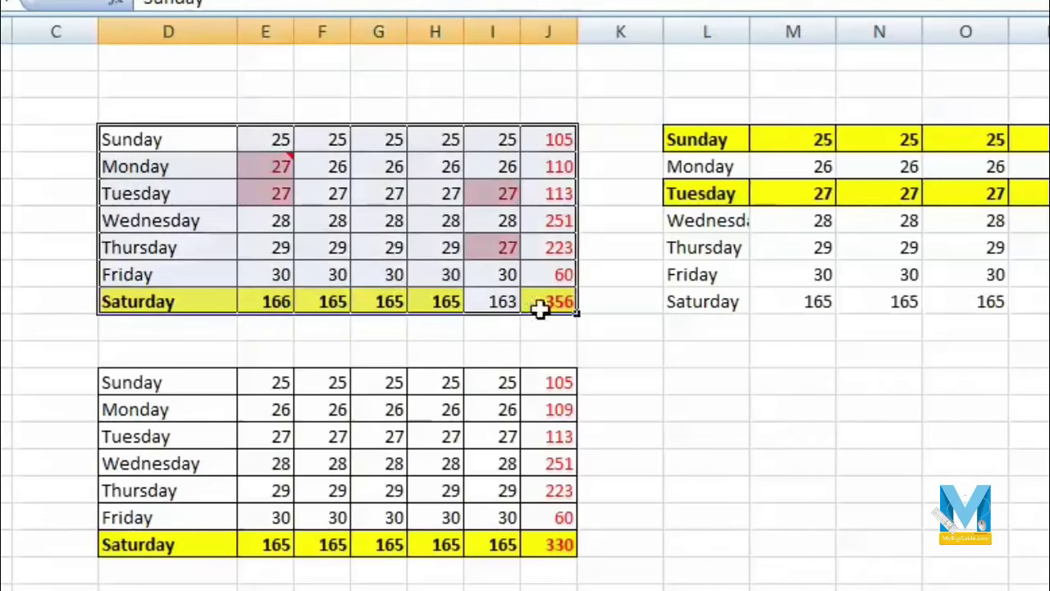
Copy the top weekday table and paste only its comments into an empty cell below
right_click(382, 246)
click(459, 288)
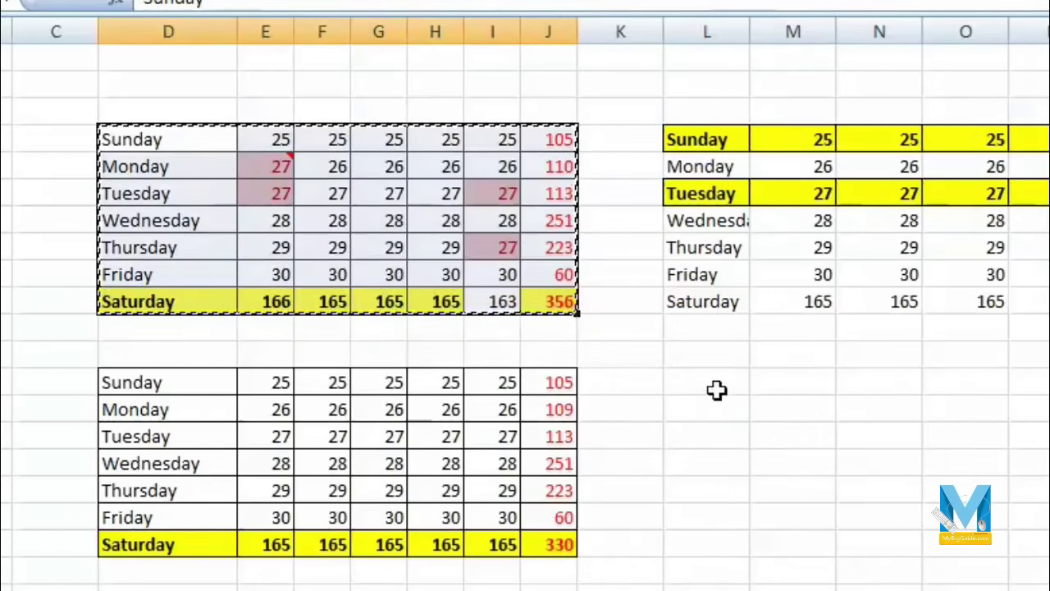
right_click(721, 381)
click(828, 49)
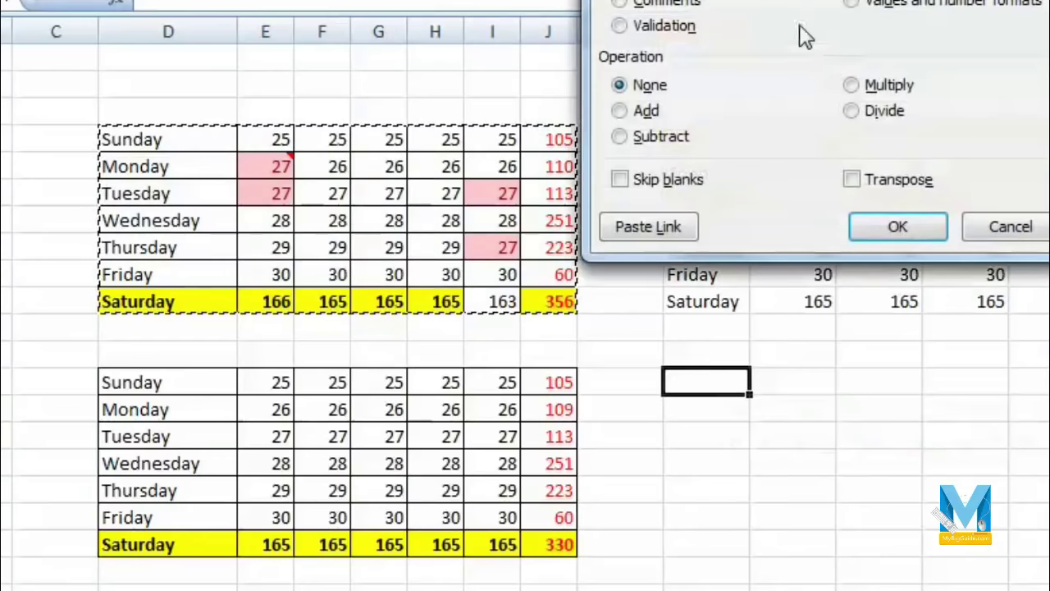
click(621, 3)
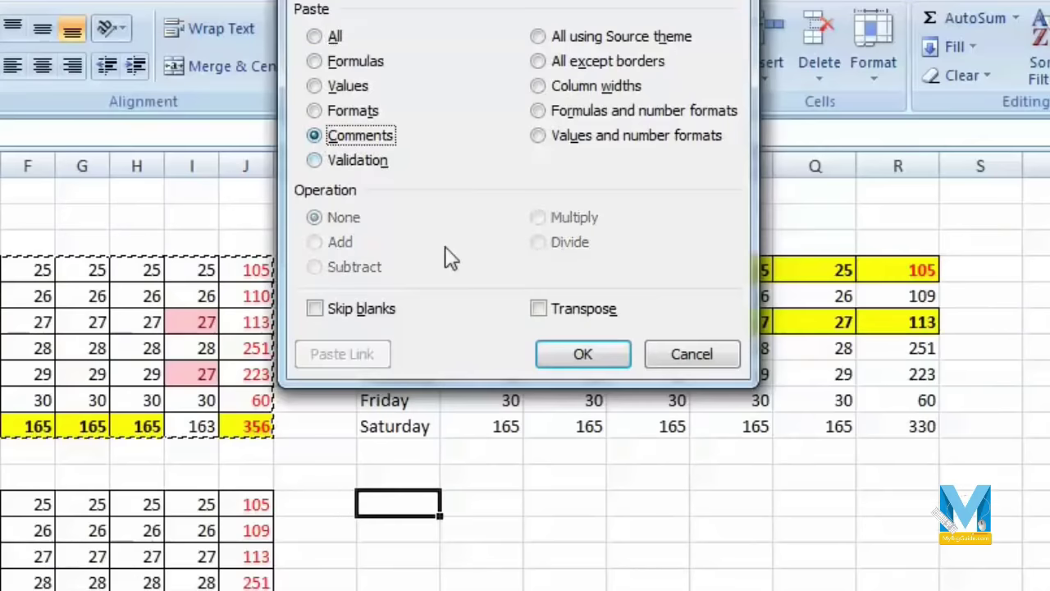
click(595, 356)
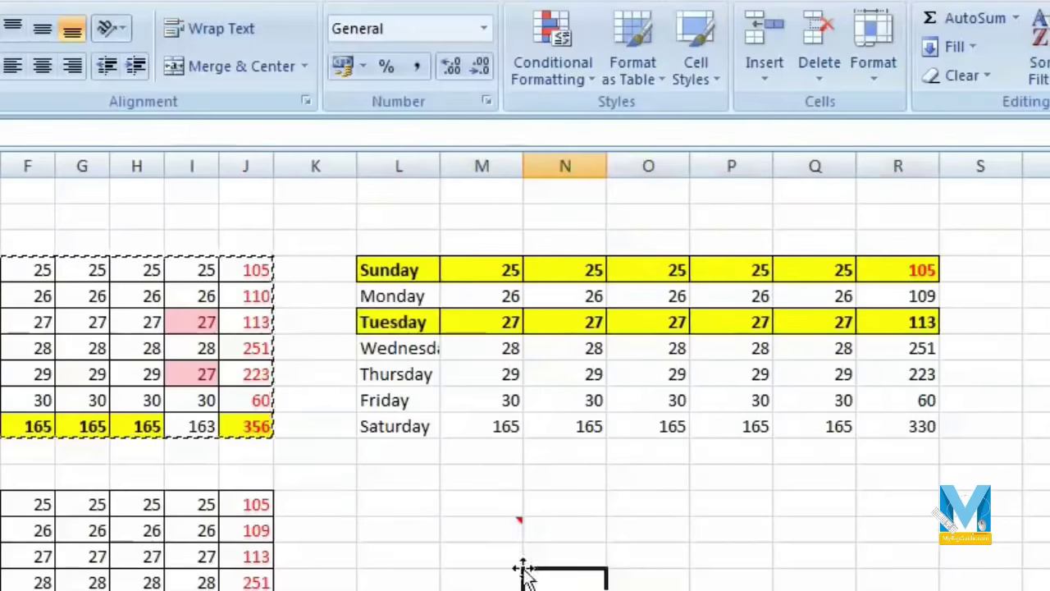
click(510, 532)
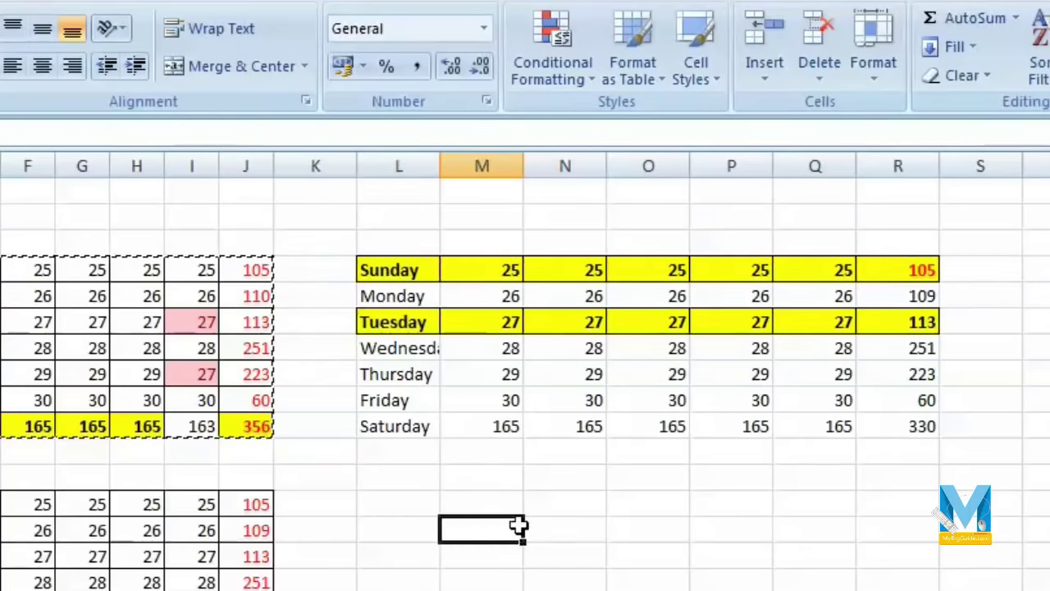
mouse_move(518, 522)
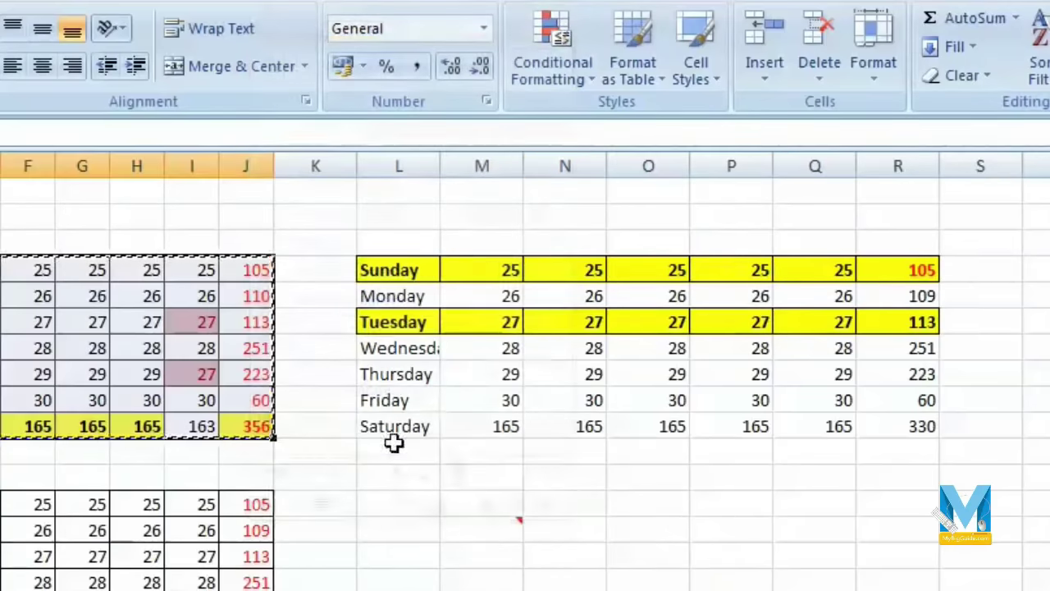
Paste Special the table again below the right table, then select column G Sunday–Saturday
click(394, 503)
right_click(394, 503)
click(443, 201)
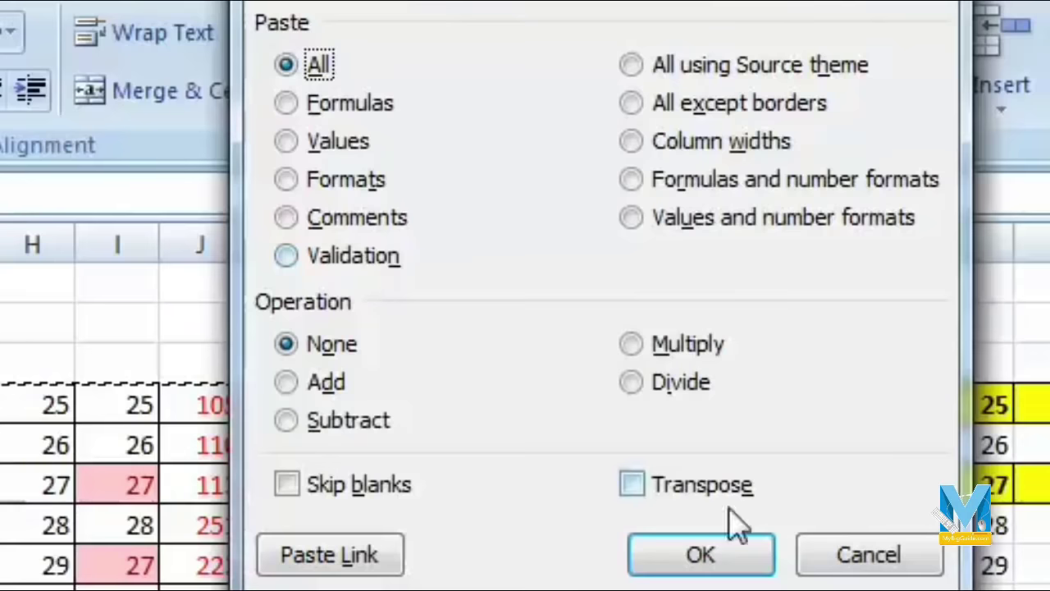
click(569, 367)
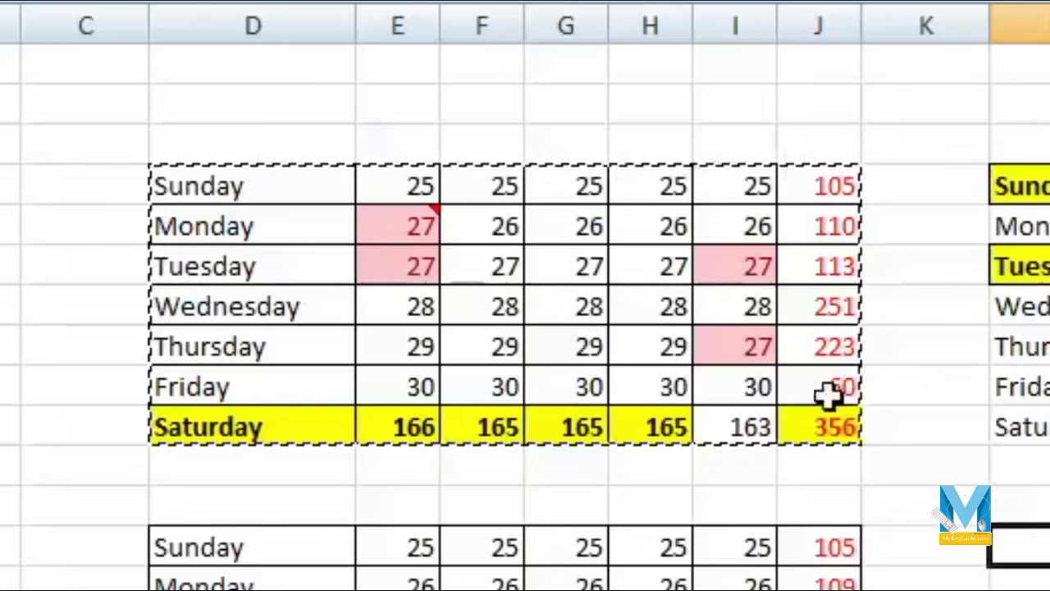
drag(579, 180, 591, 419)
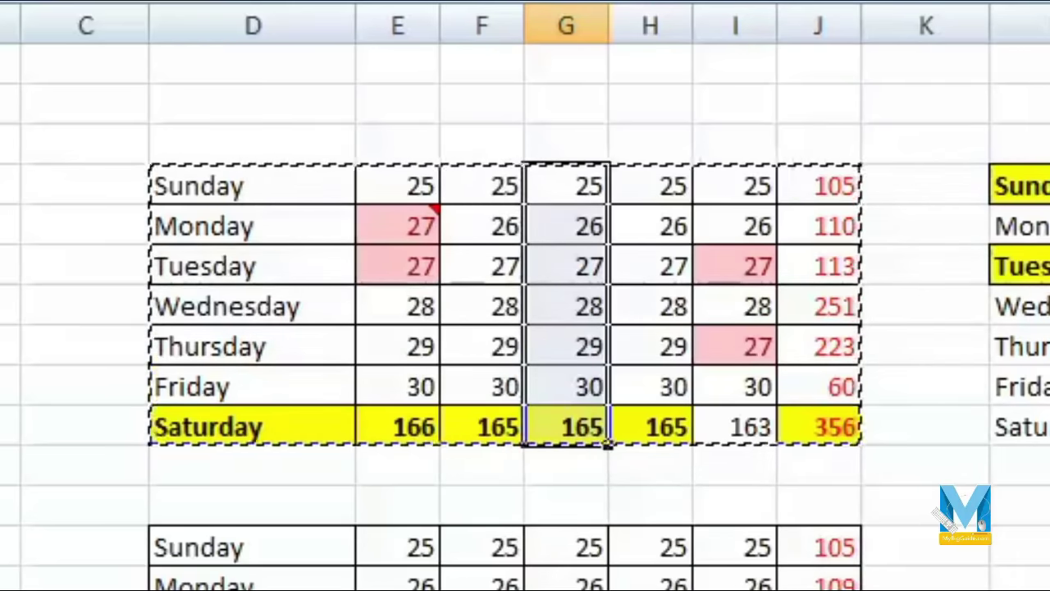
click(286, 54)
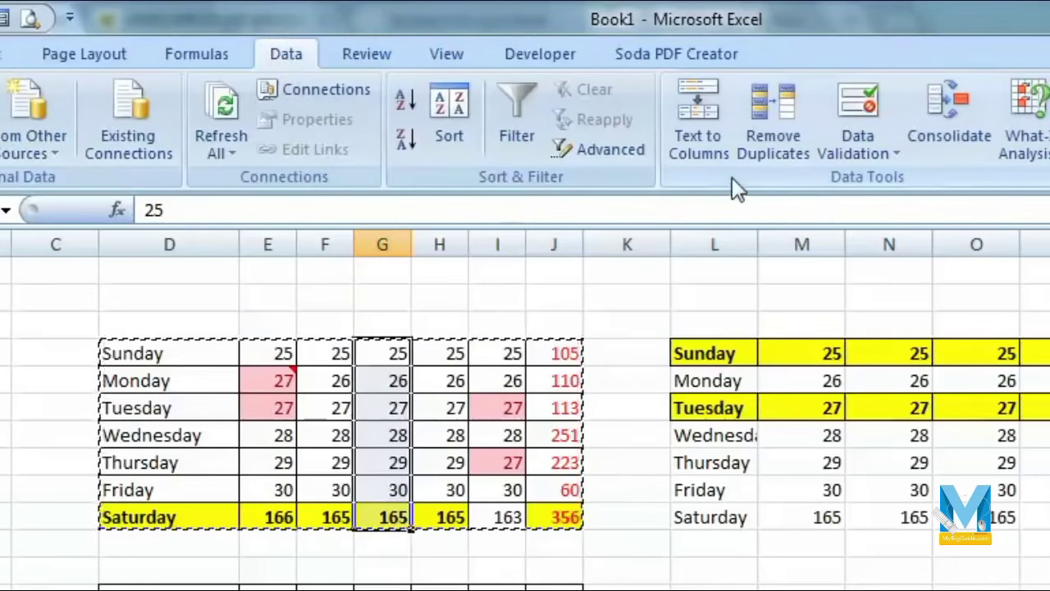
Validate column G as whole numbers between 20 and 30, with a Stop alert titled 'ये गलत है'
click(858, 143)
click(970, 183)
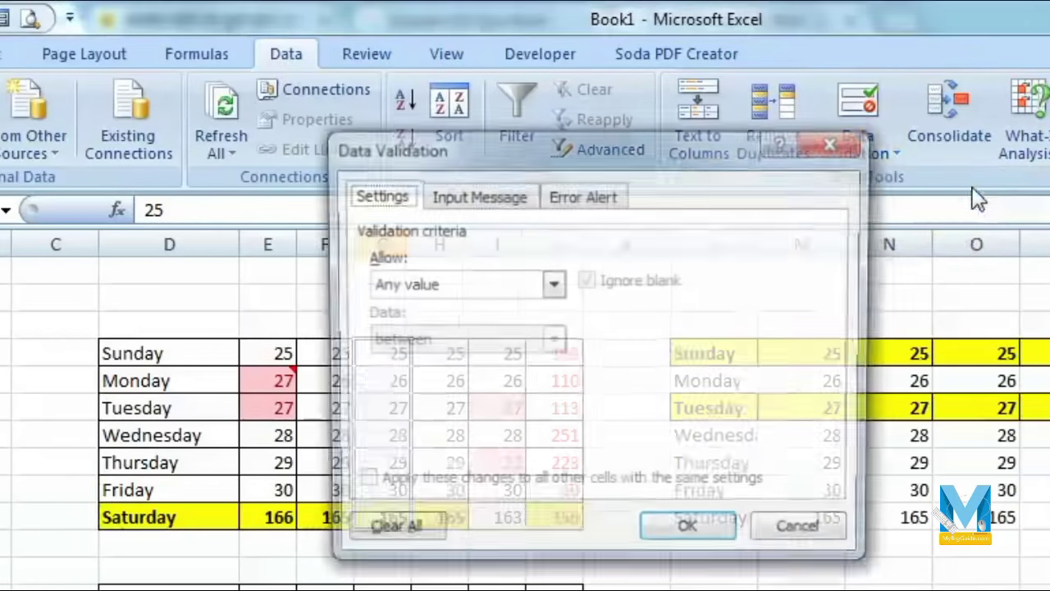
drag(570, 168, 932, 180)
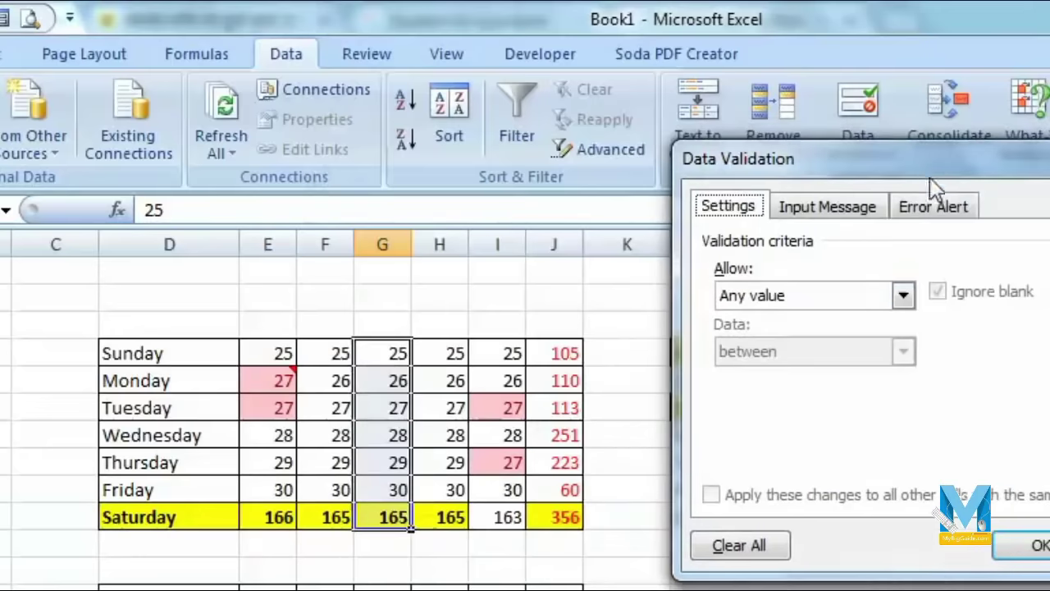
click(903, 297)
click(879, 338)
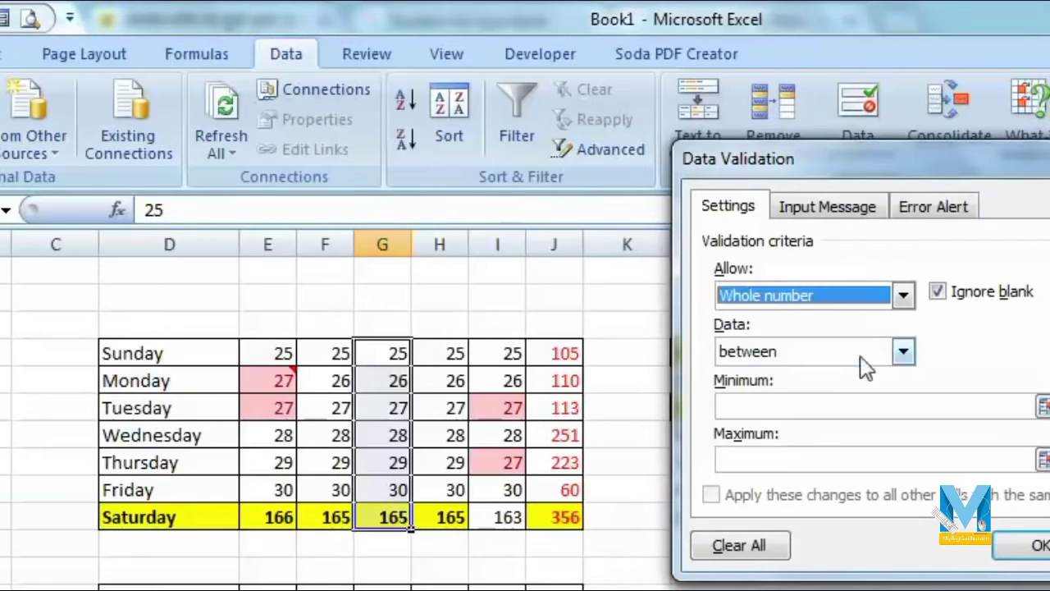
click(839, 410)
click(881, 463)
text(30)
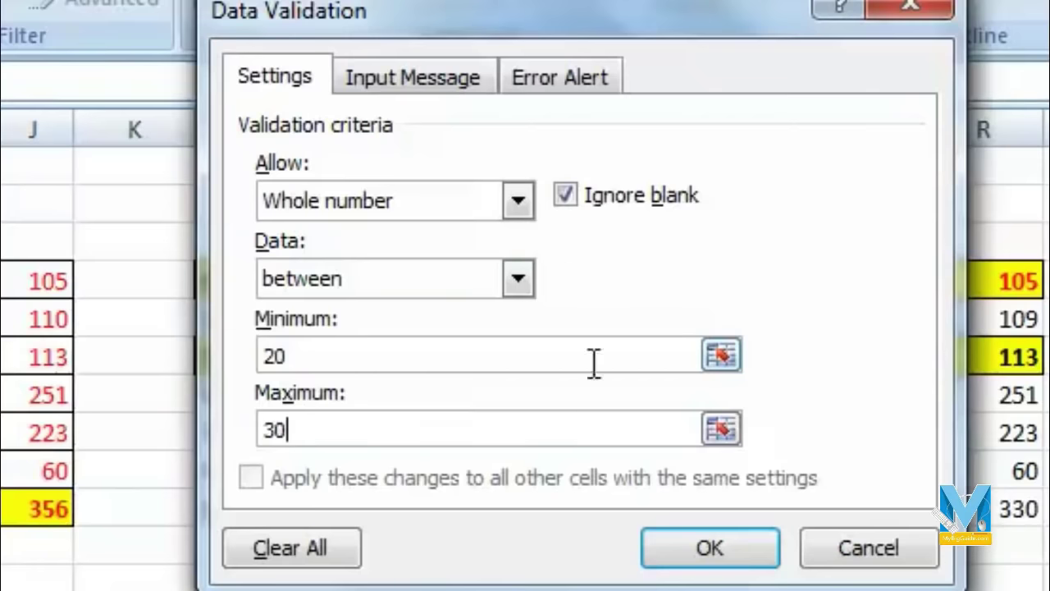
click(402, 82)
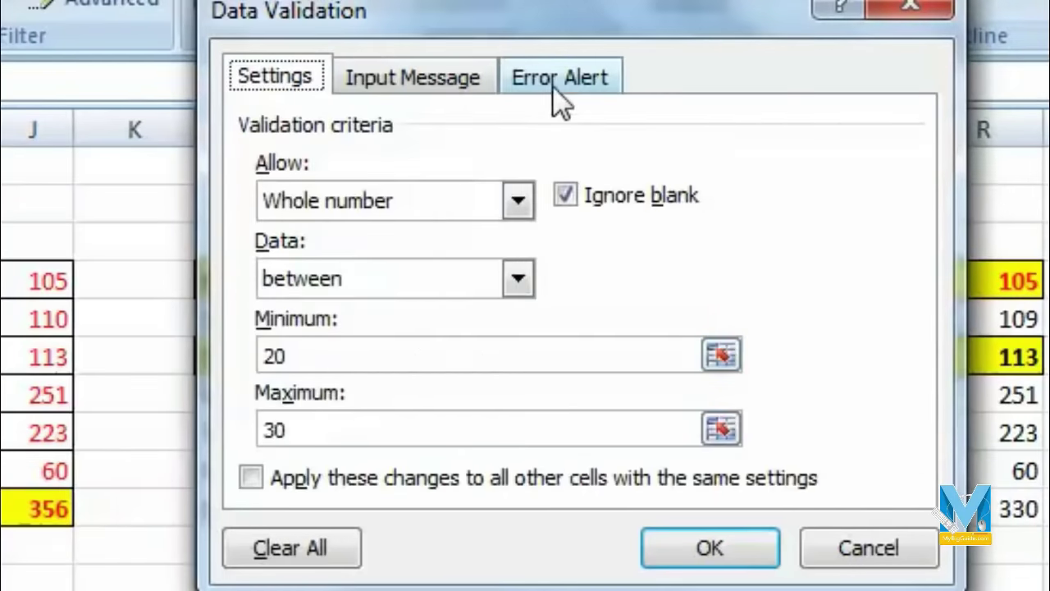
click(555, 82)
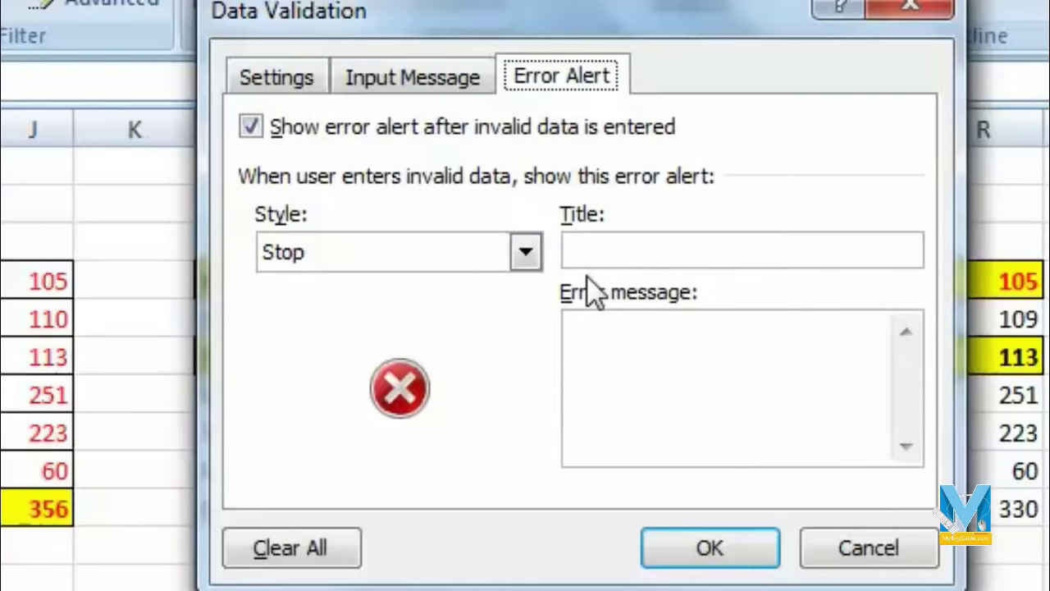
click(734, 246)
text(ये गलत है)
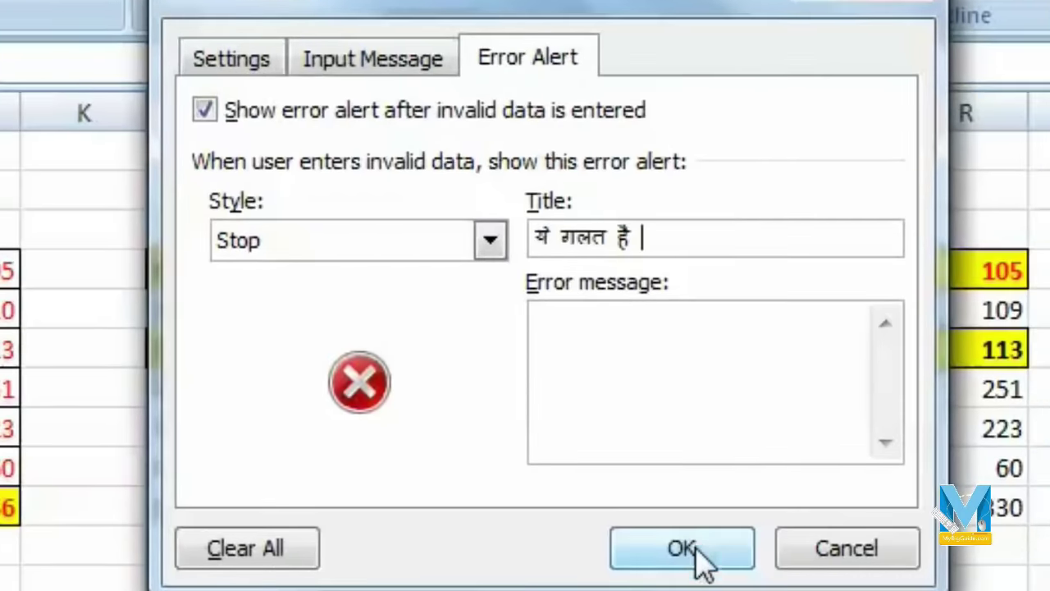
click(695, 545)
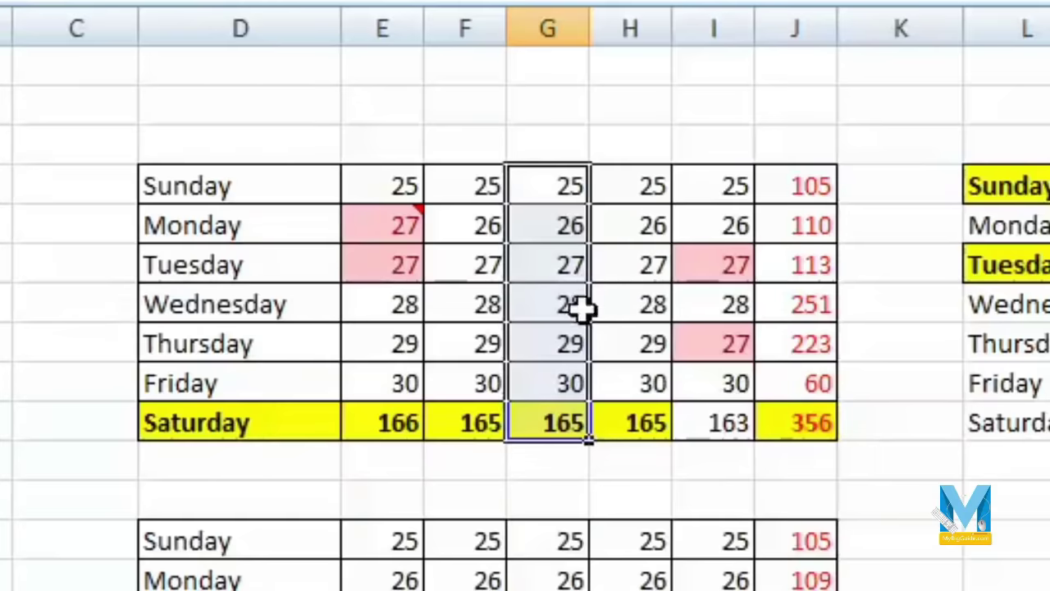
Enter 31 in column G's Wednesday cell and cancel the validation error that rejects it
click(582, 307)
text(3)
key(Delete)
text(3)
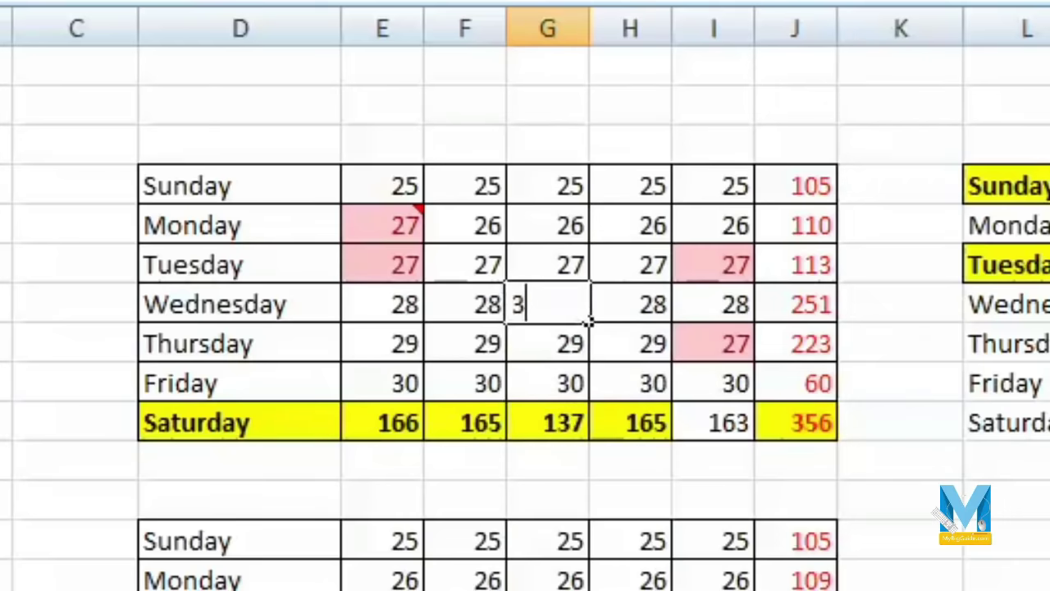
key(Return)
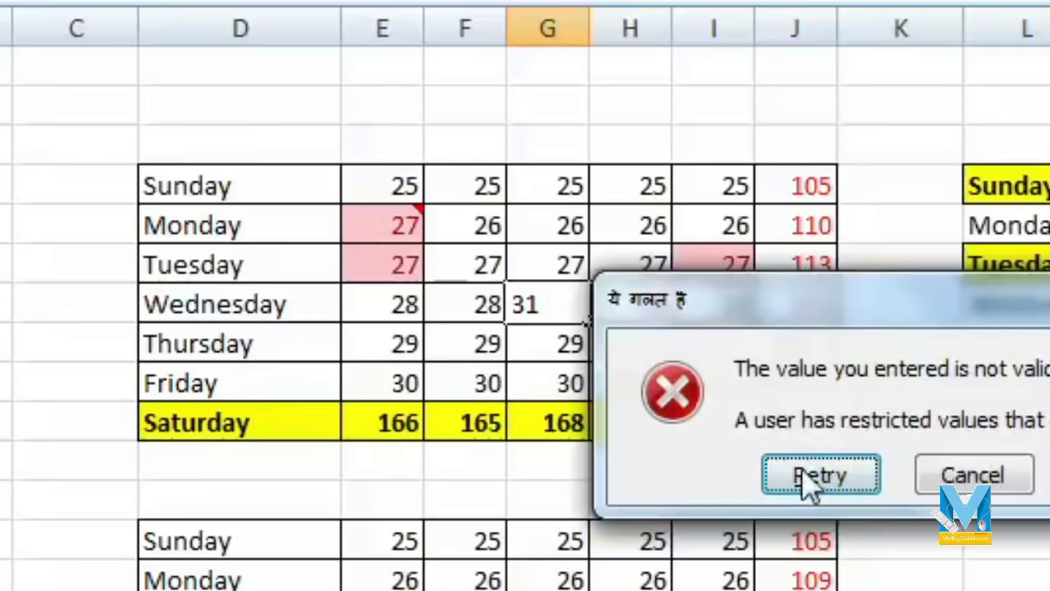
click(954, 474)
Enter 19 in column G's Tuesday cell, cancel the rejection, and clear the Thursday value
click(579, 266)
text(19)
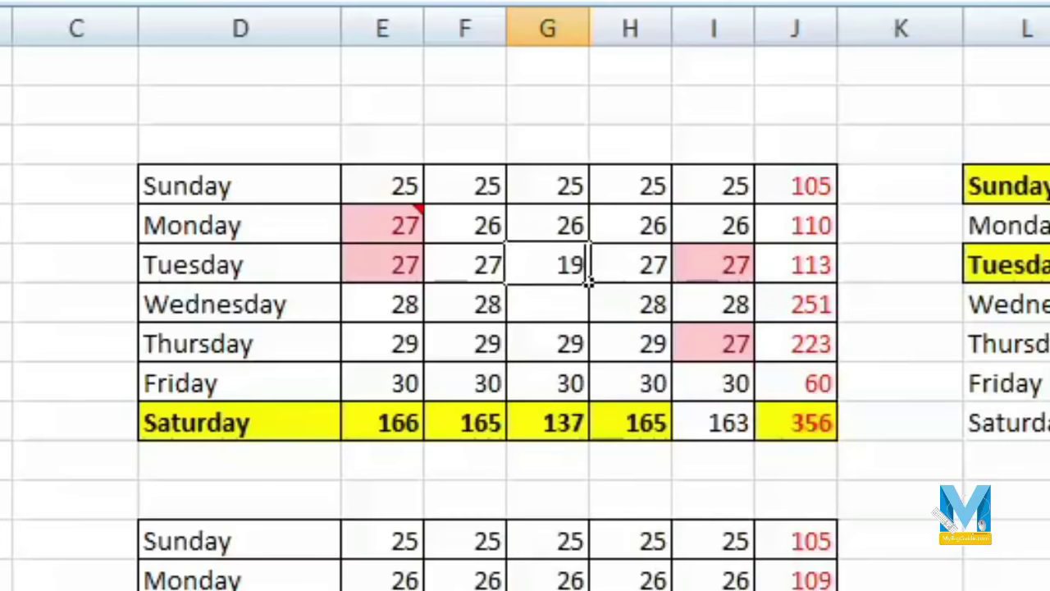
key(Return)
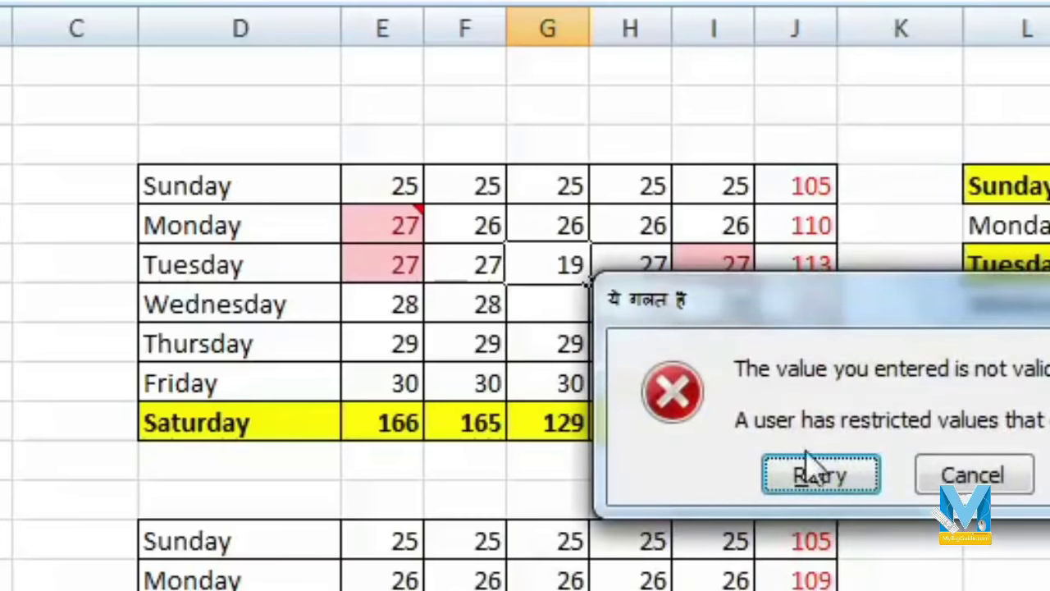
click(976, 479)
click(582, 351)
key(Delete)
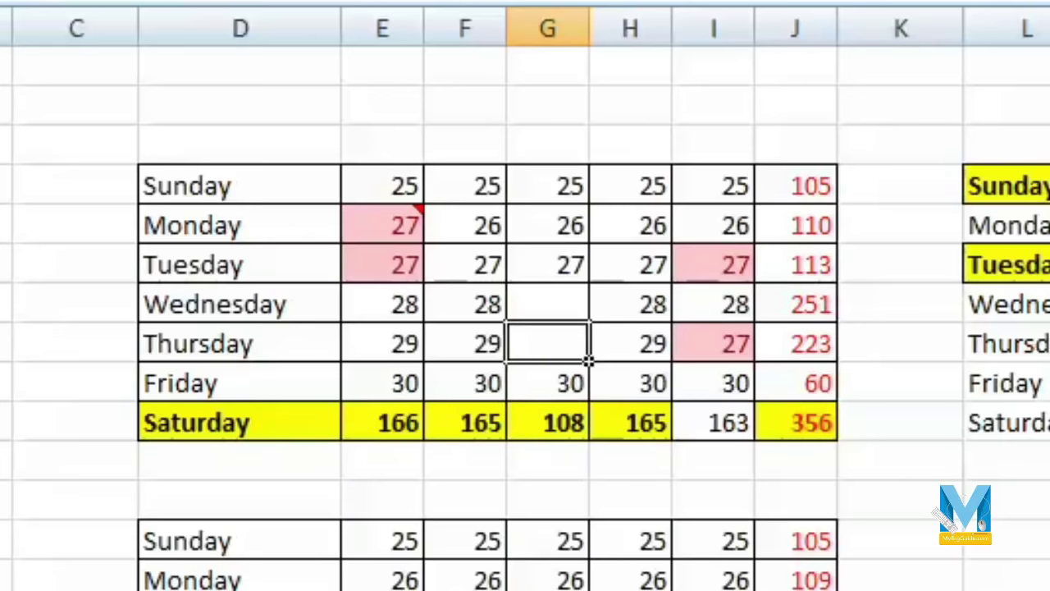
drag(547, 185, 547, 421)
right_click(565, 245)
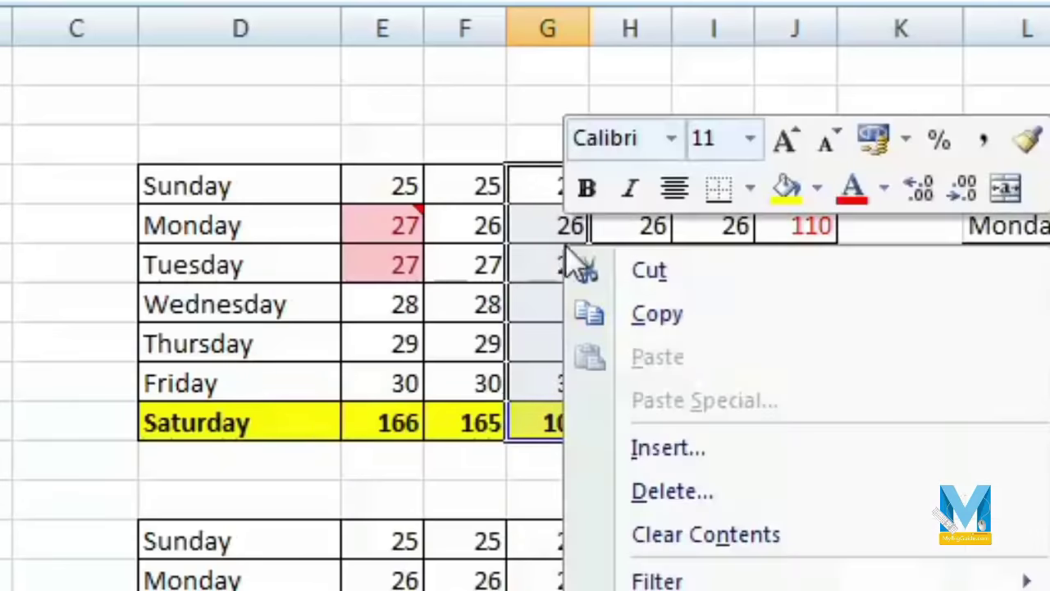
Paste only column G's validation rule onto column N's Sunday–Saturday cells
click(710, 322)
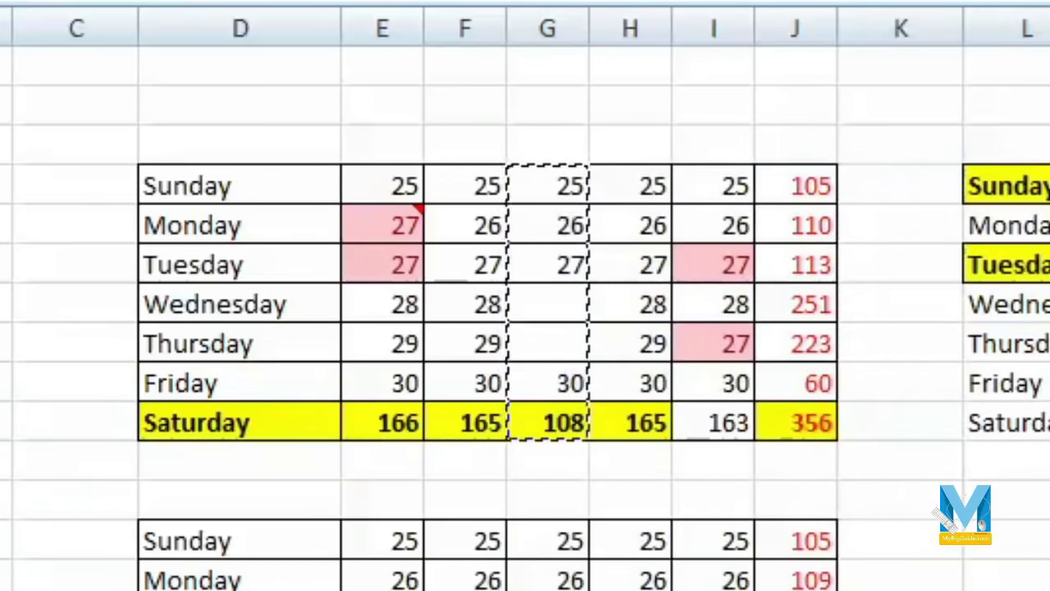
key(ctrl+alt+v)
click(738, 213)
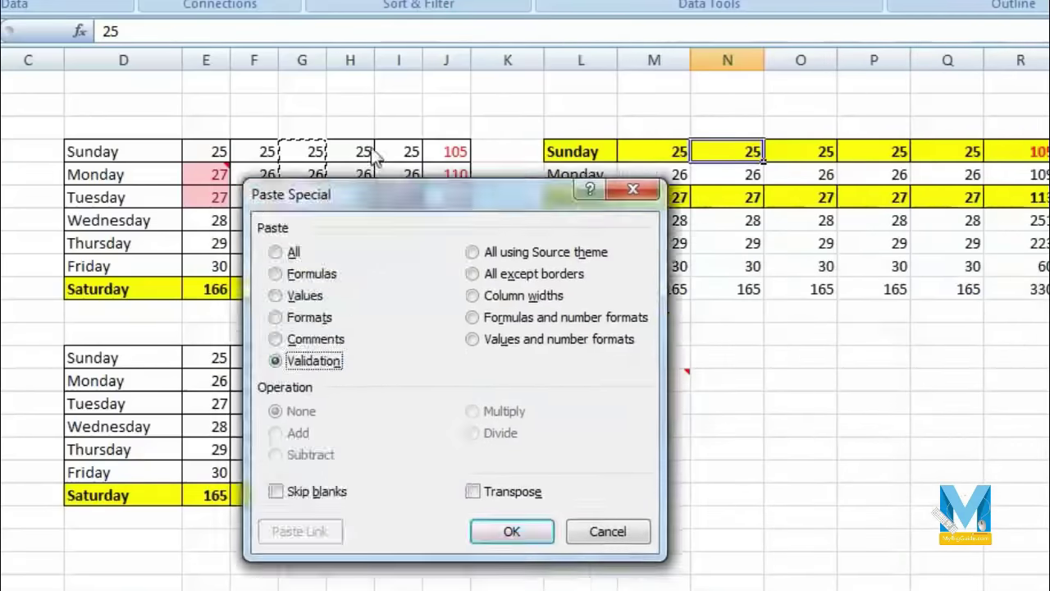
drag(822, 45, 317, 64)
click(436, 416)
Enter 31 in column N's Friday cell and dismiss the validation rejection
click(753, 266)
text(31)
key(Return)
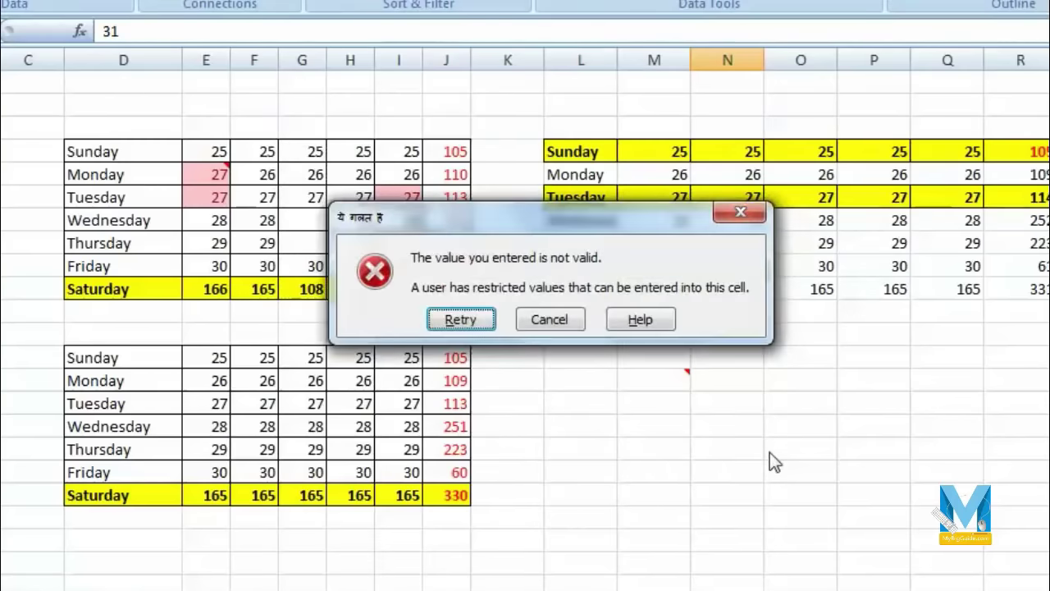
click(739, 213)
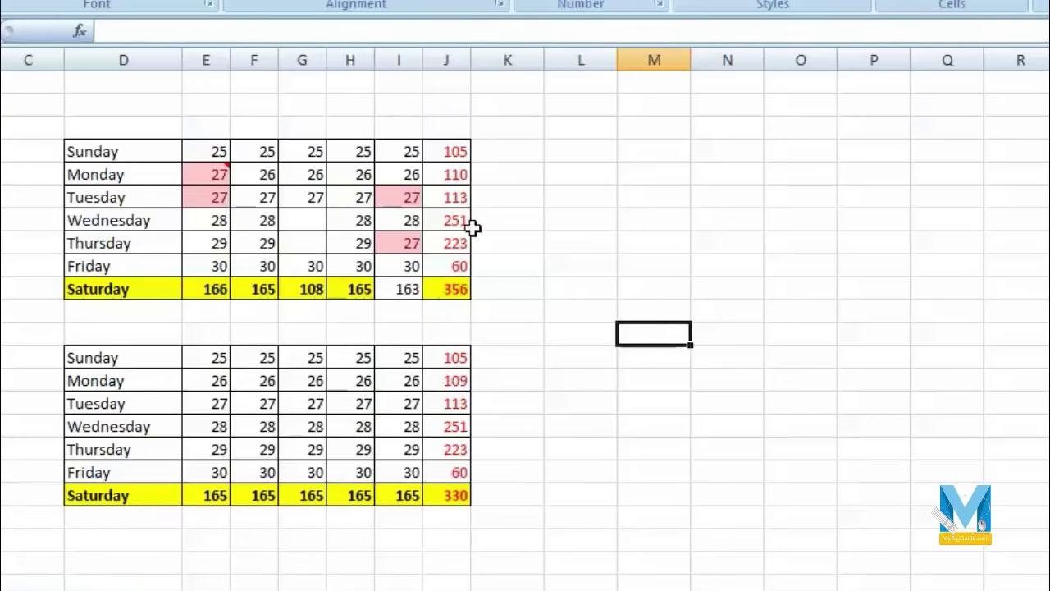
Enter 2 in column N for each of the seven Sunday–Saturday rows
click(741, 156)
text(2)
key(Return)
text(2)
key(Return)
text(2 2 2 2 2)
key(Return)
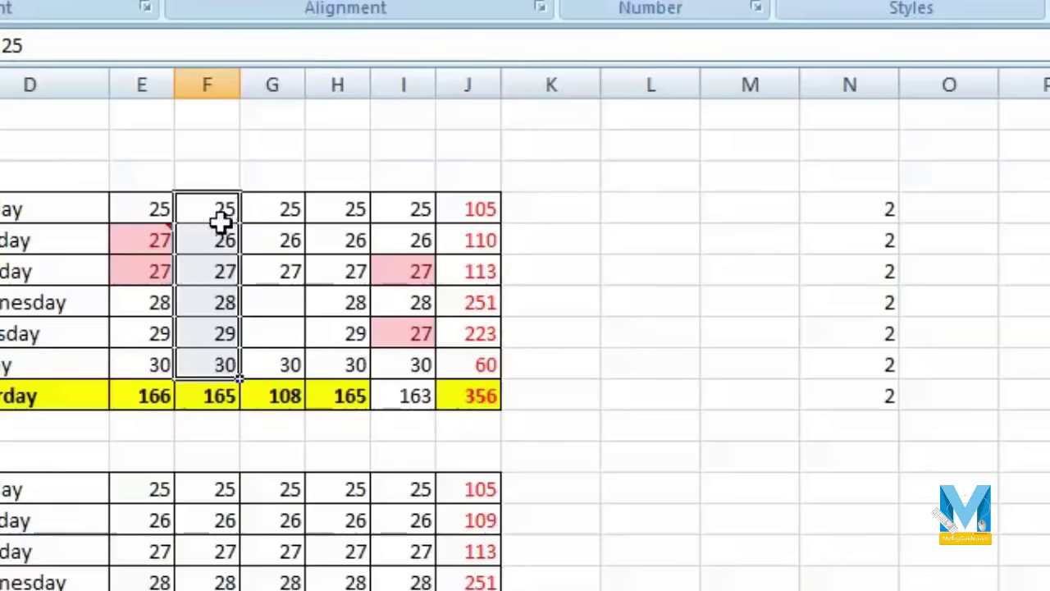
Copy column F's Sunday–Saturday values
drag(258, 157, 261, 271)
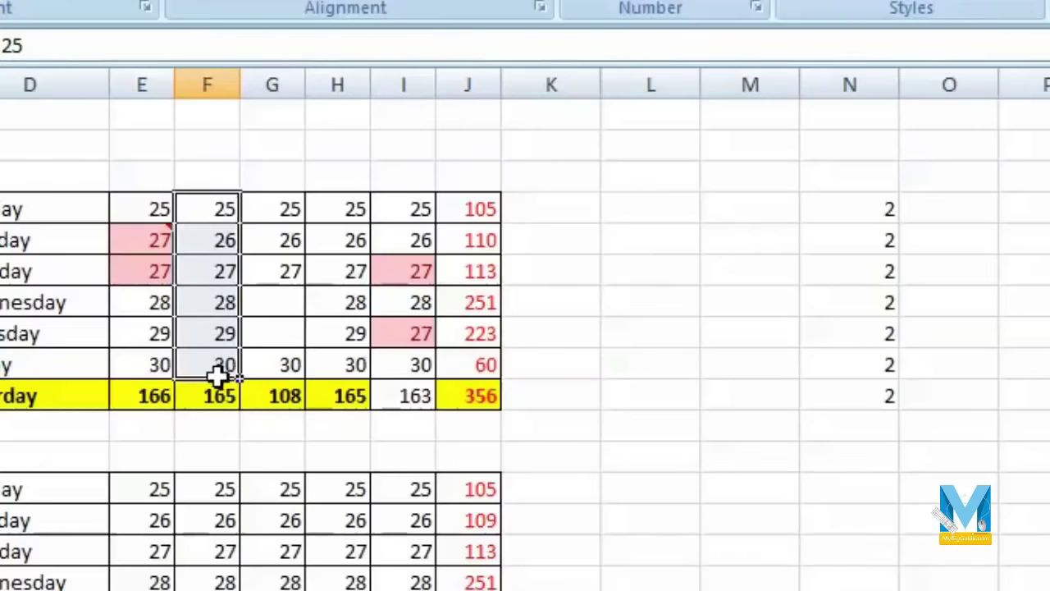
drag(218, 376, 218, 398)
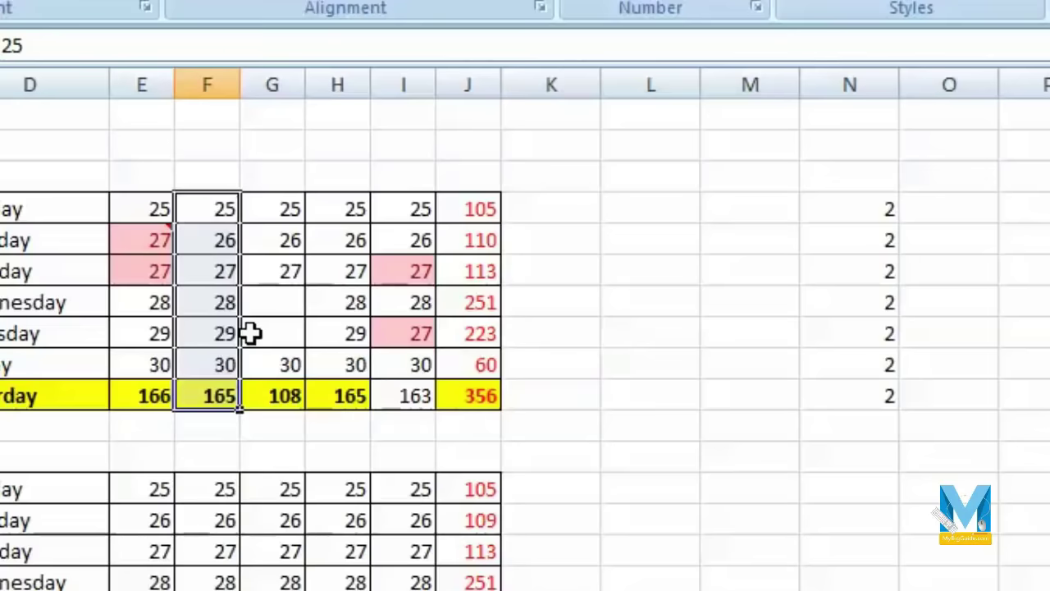
right_click(206, 244)
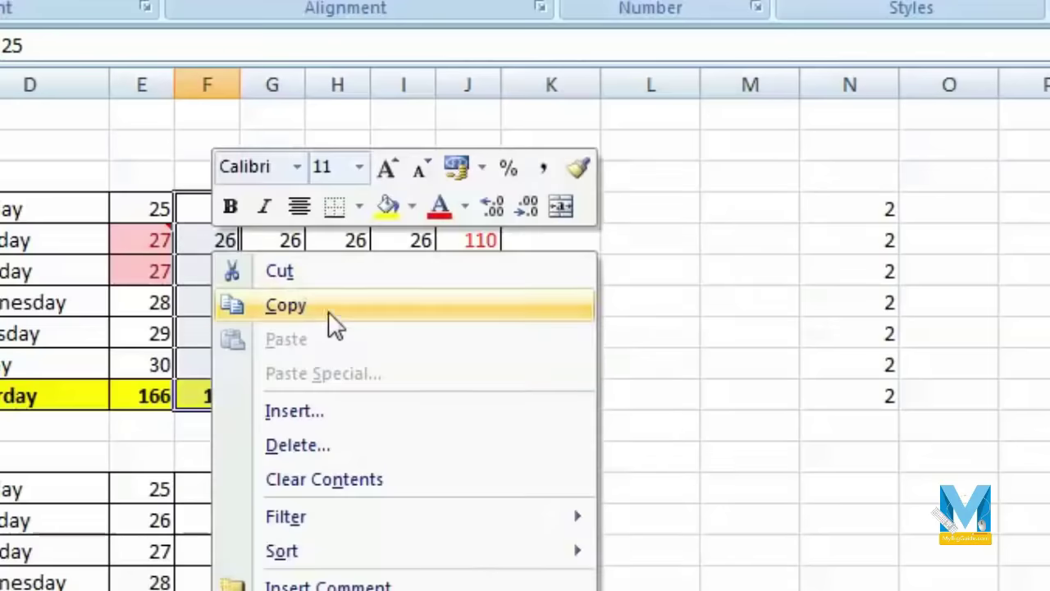
click(330, 313)
Paste Special with Add onto column N's 2s, then undo to restore the 2s
right_click(868, 214)
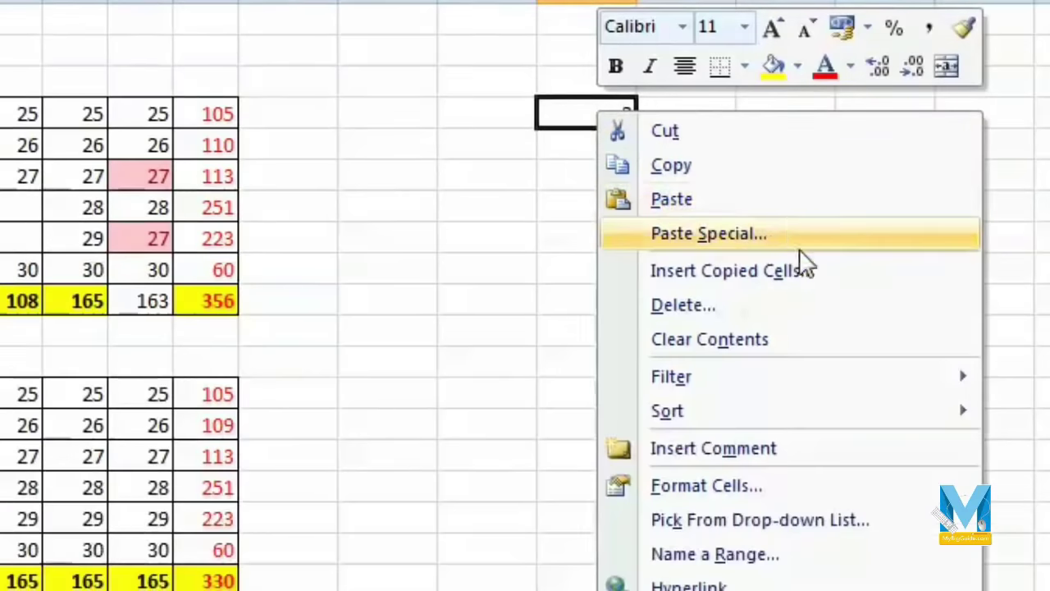
click(795, 240)
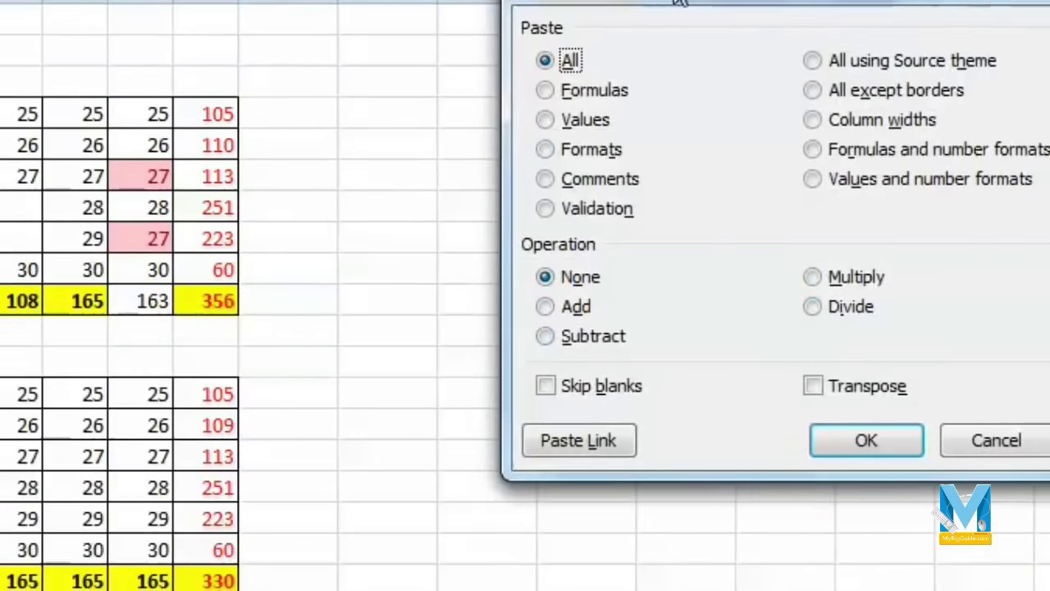
drag(665, 5, 93, 0)
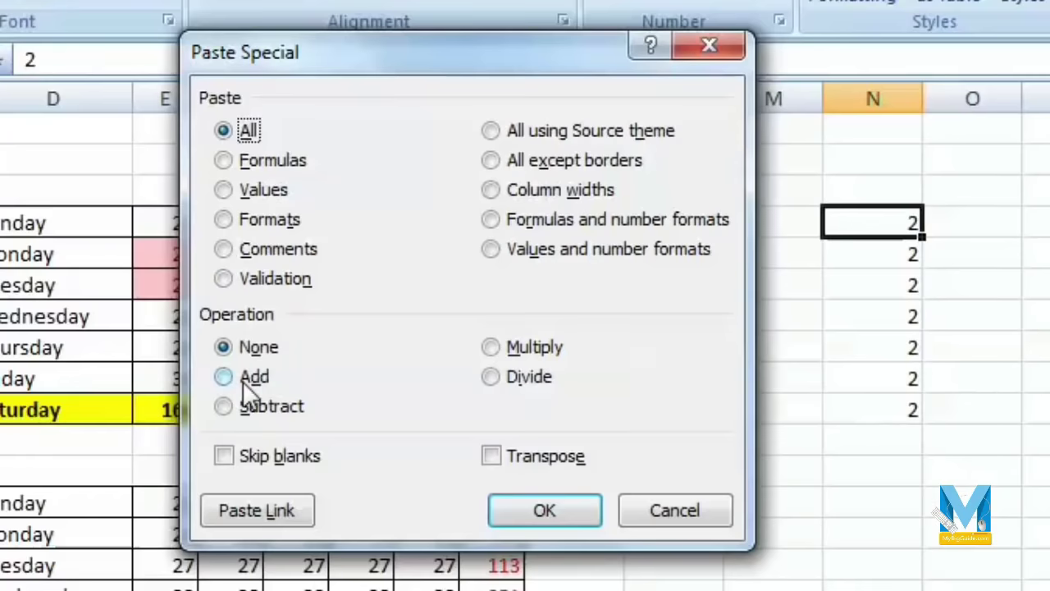
drag(422, 48, 527, 122)
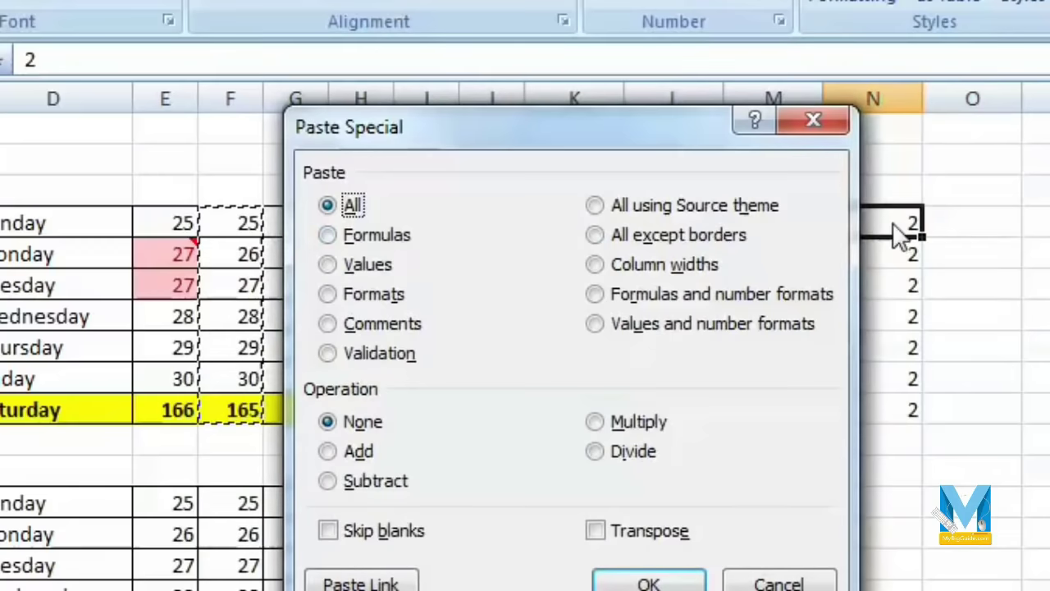
click(328, 453)
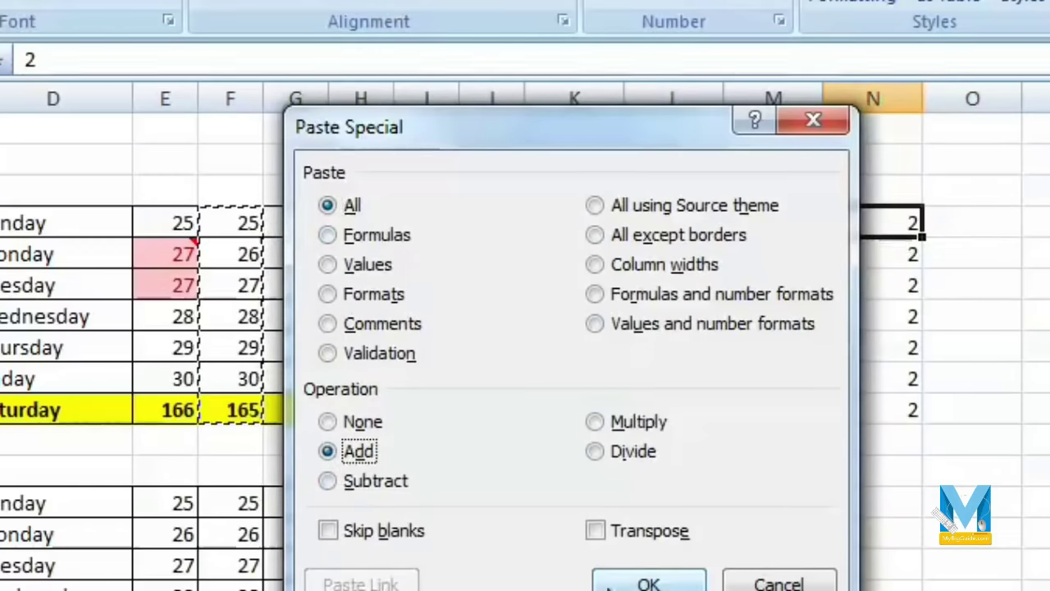
click(666, 585)
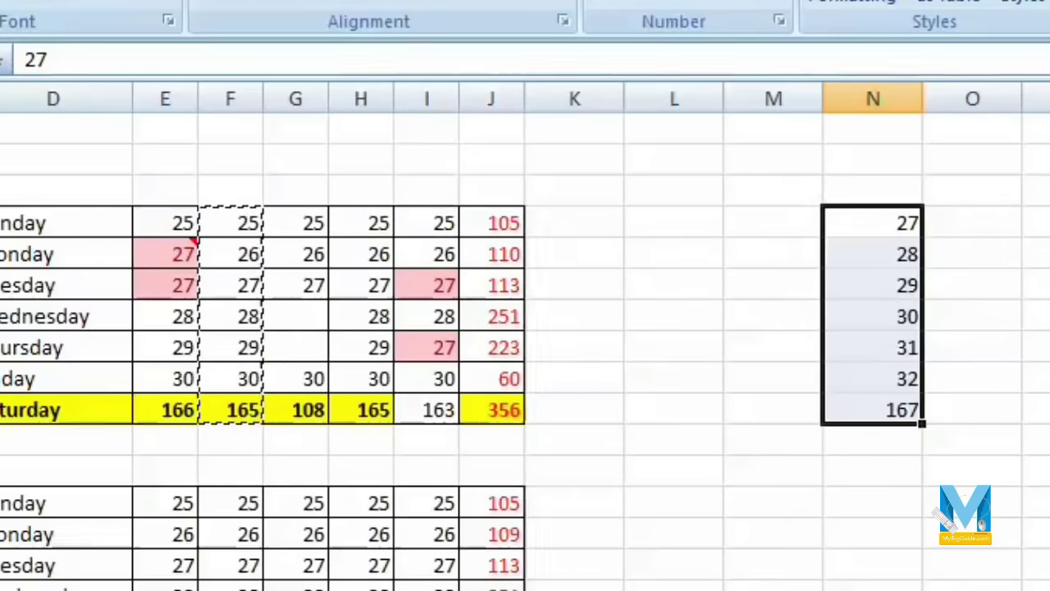
key(ctrl+z)
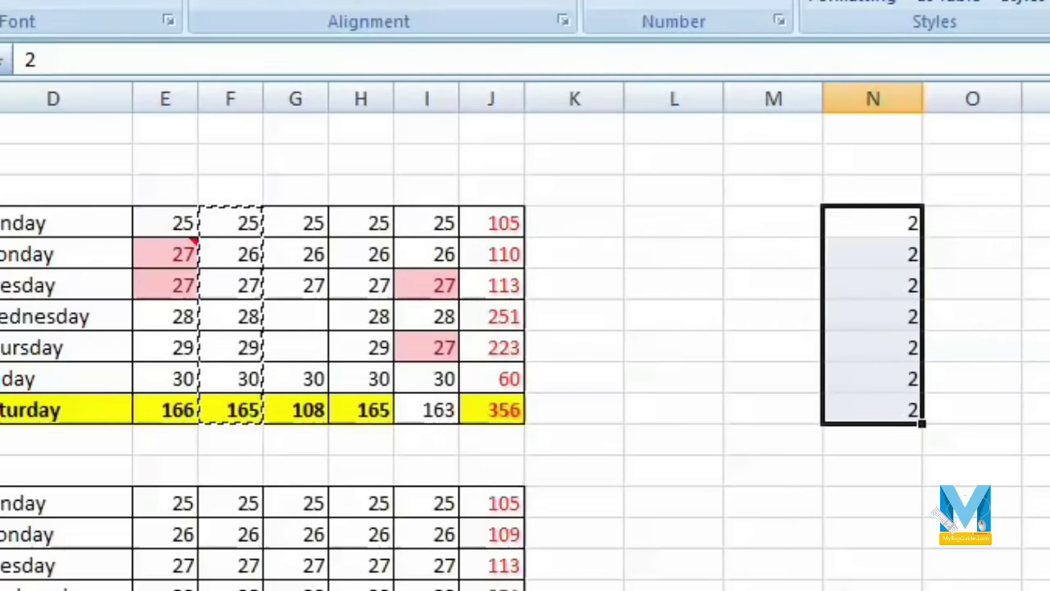
Paste Special with Multiply into column N, giving 50, 52, 54, 56, 58, 60 and 330
right_click(869, 228)
key(Escape)
right_click(853, 226)
click(1035, 338)
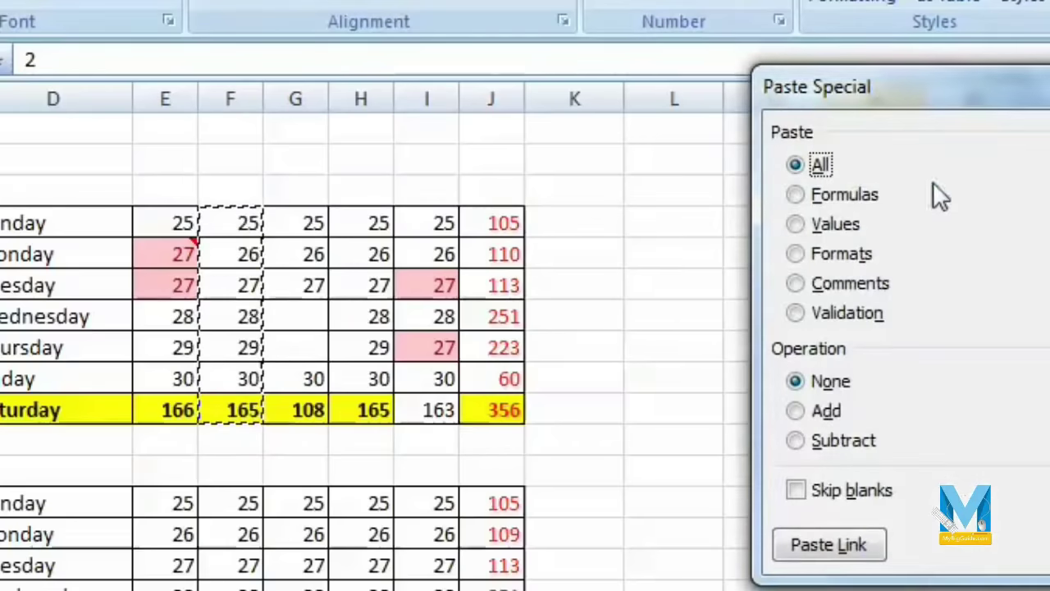
drag(967, 97, 467, 87)
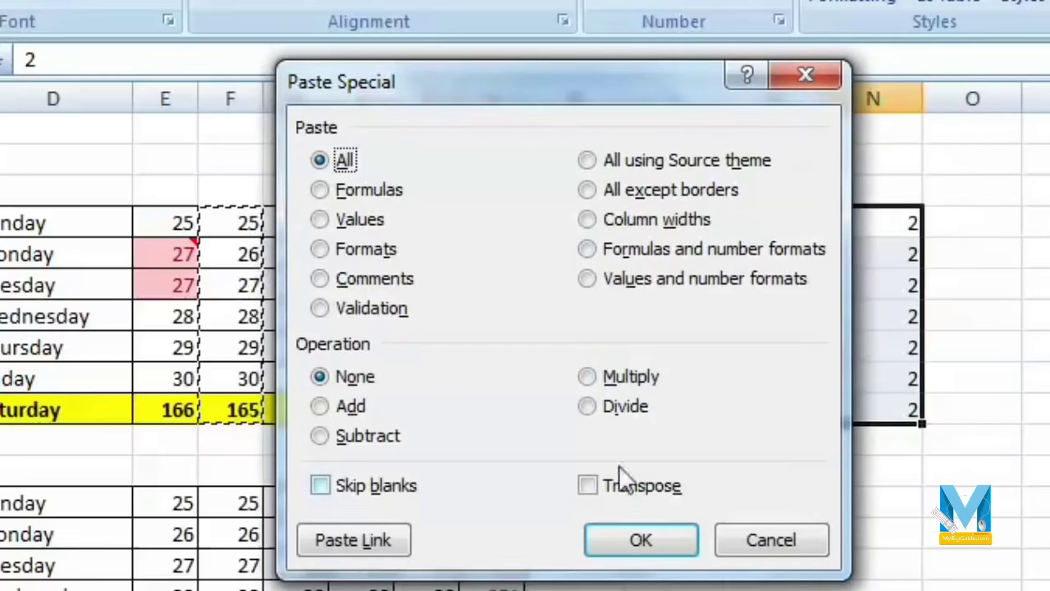
click(589, 375)
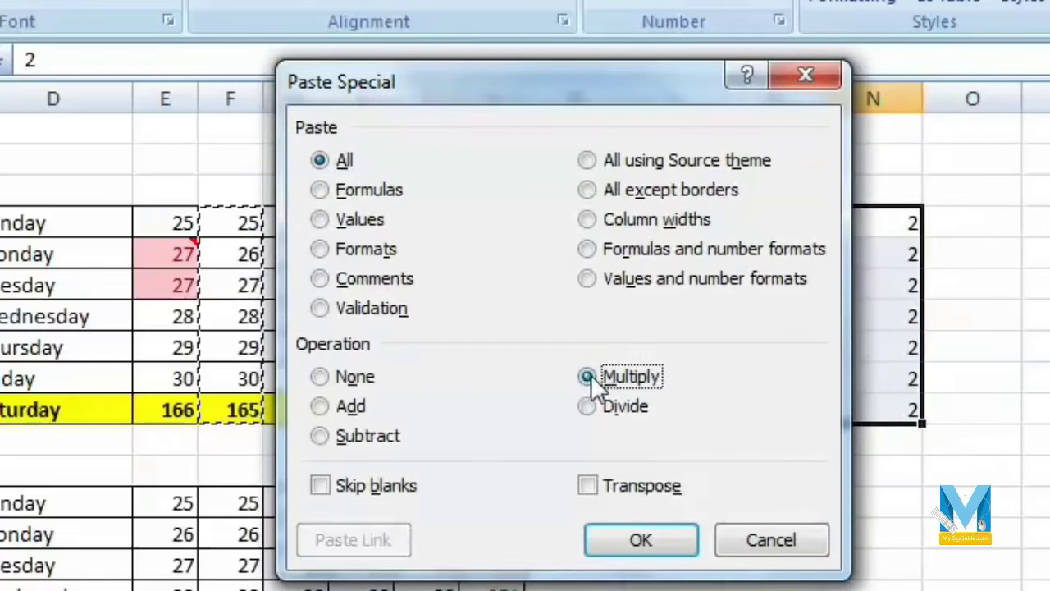
click(632, 539)
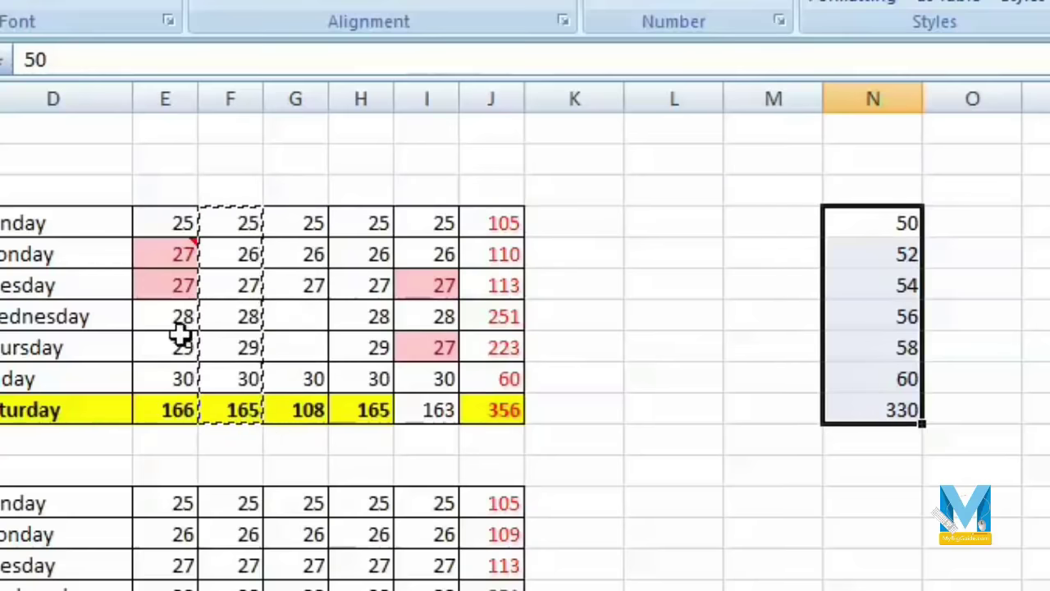
click(727, 343)
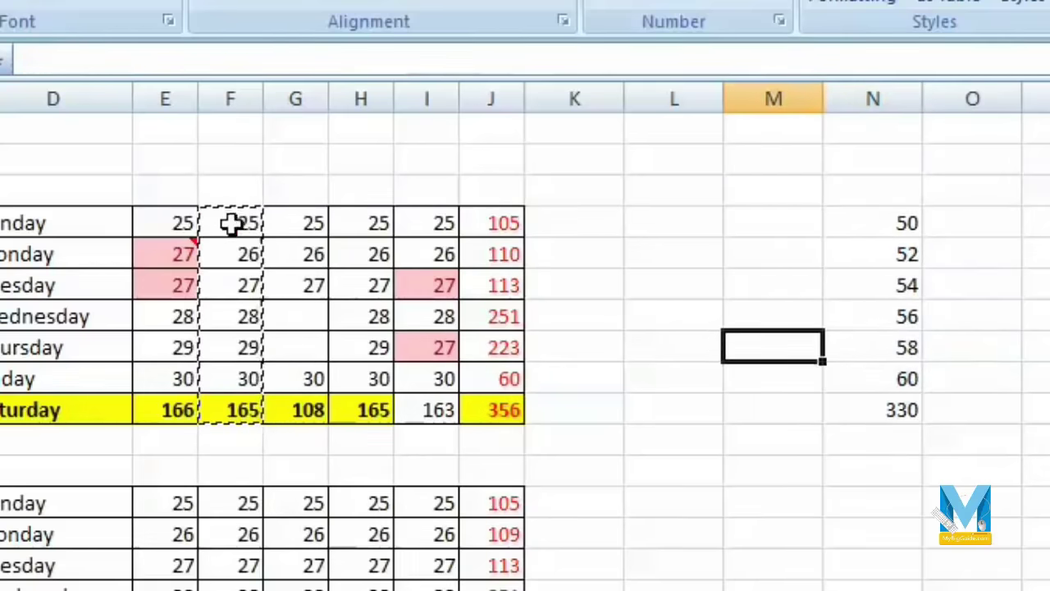
Reselect column F's values from 25 to 165
drag(232, 223, 232, 441)
click(230, 190)
click(229, 222)
drag(254, 223, 258, 414)
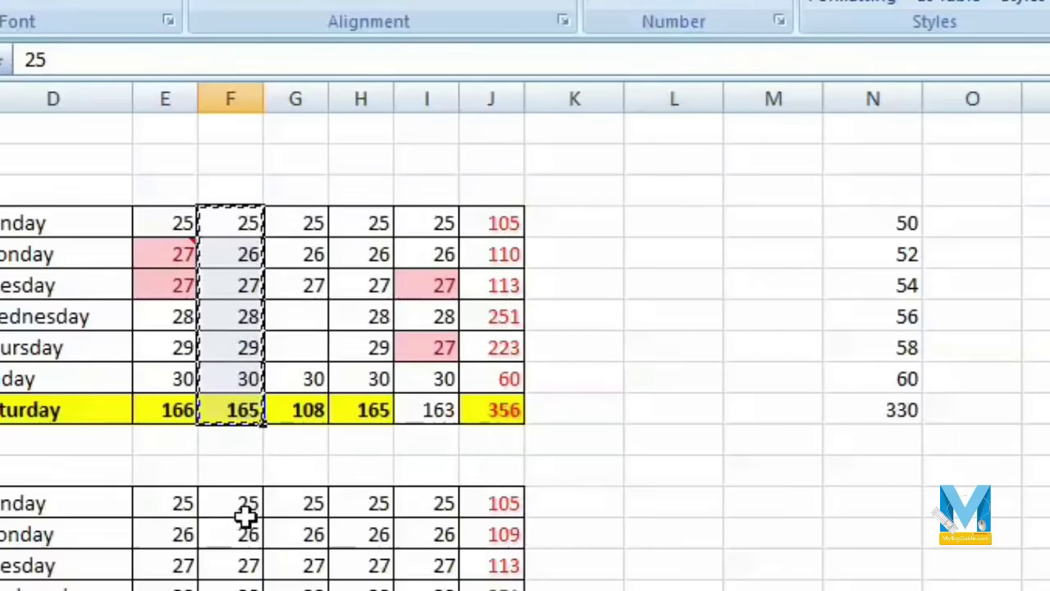
click(804, 357)
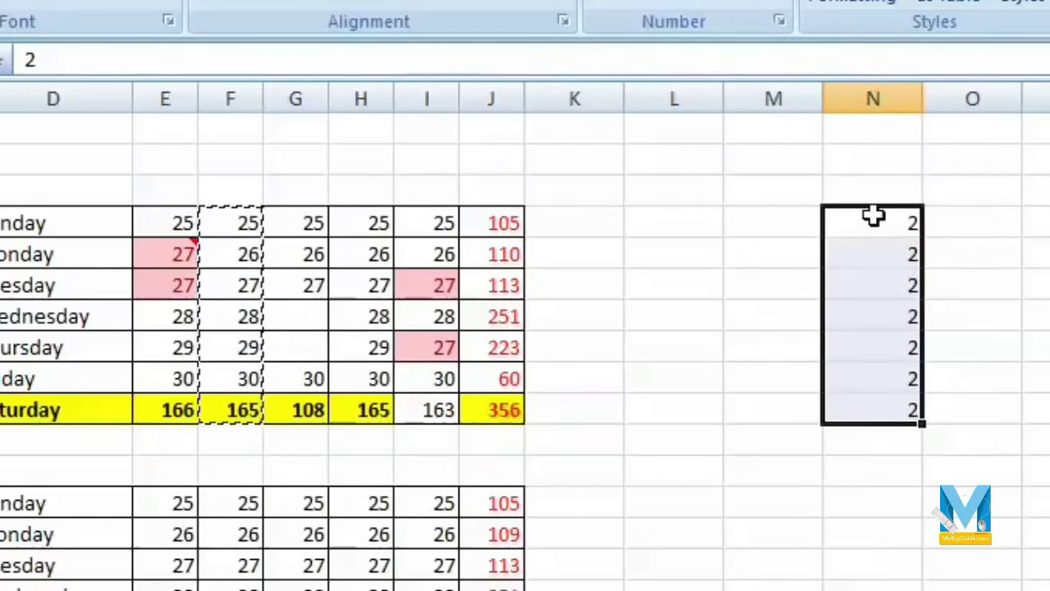
Paste Special with Subtract into column N's 2s, giving -23 down to -163
right_click(872, 216)
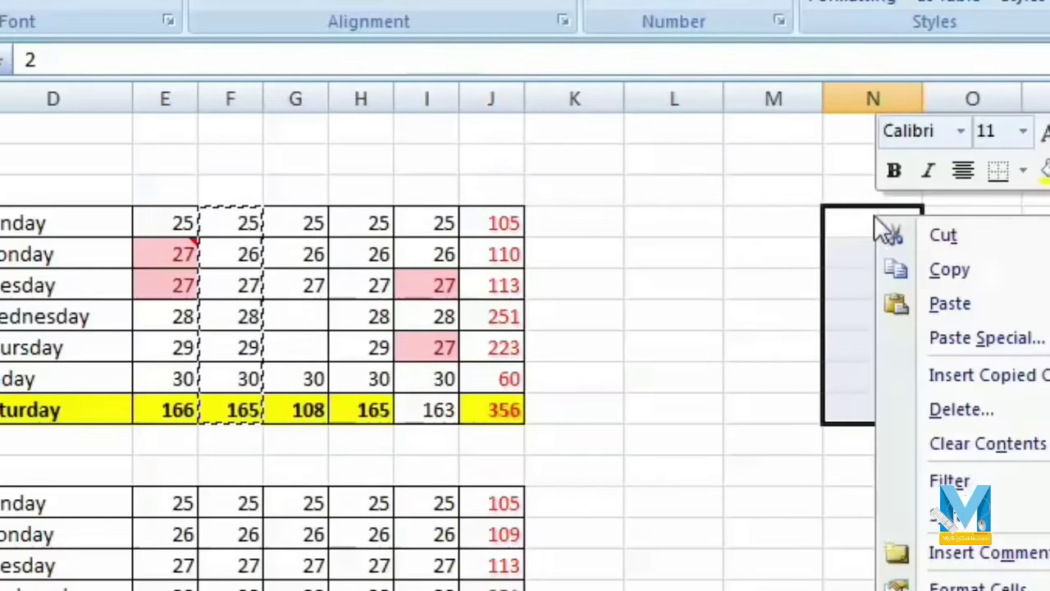
click(878, 220)
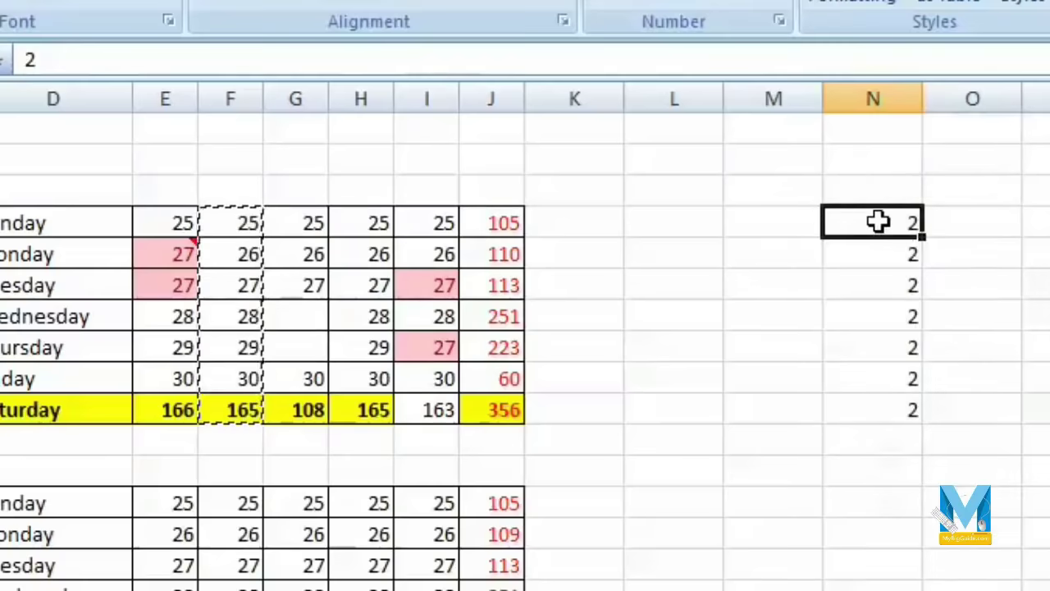
right_click(878, 220)
click(1008, 345)
drag(1015, 93, 570, 88)
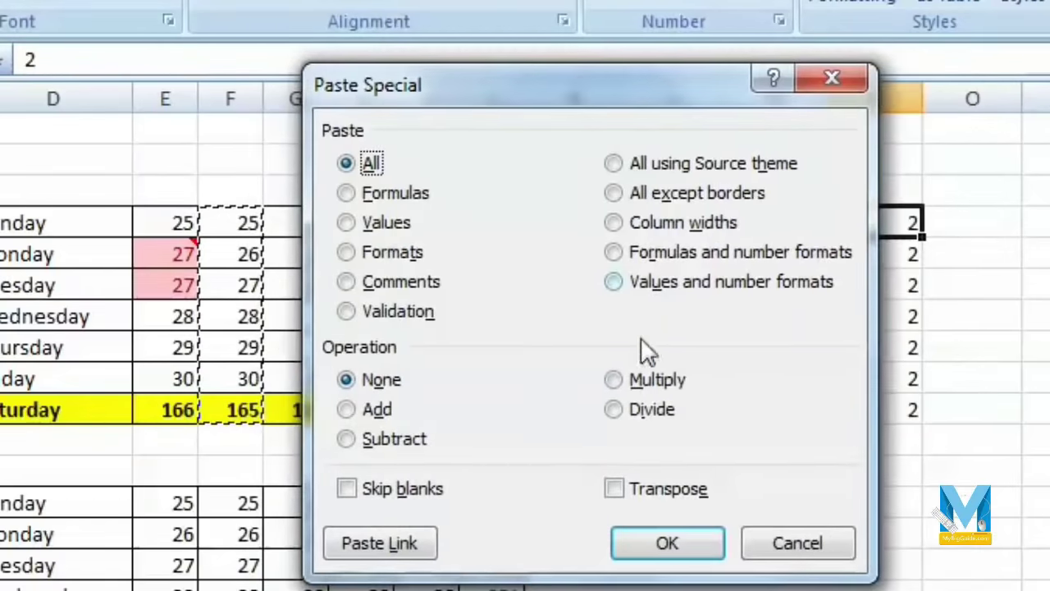
click(613, 413)
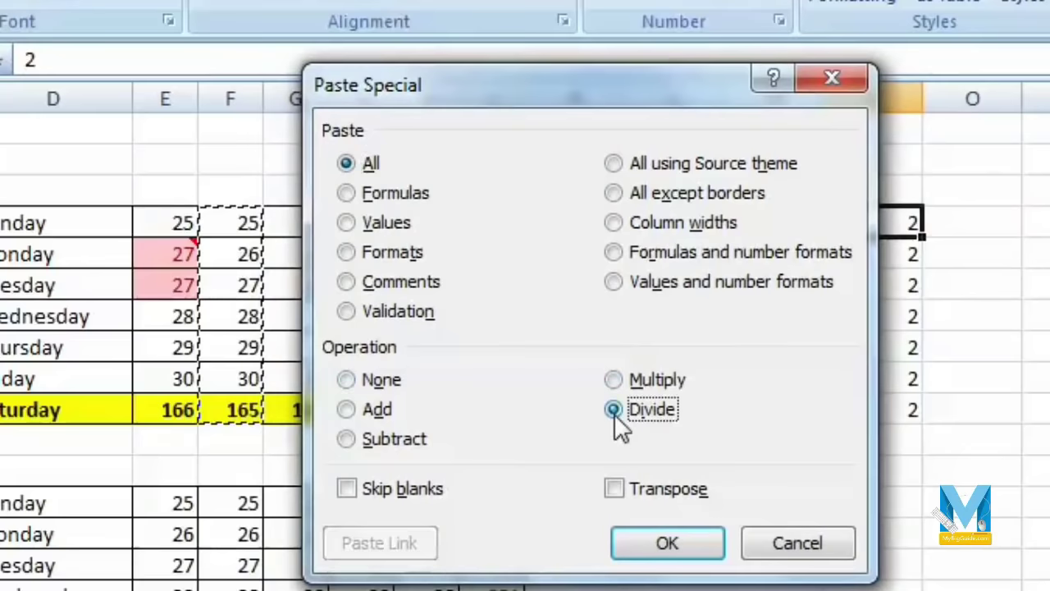
click(683, 544)
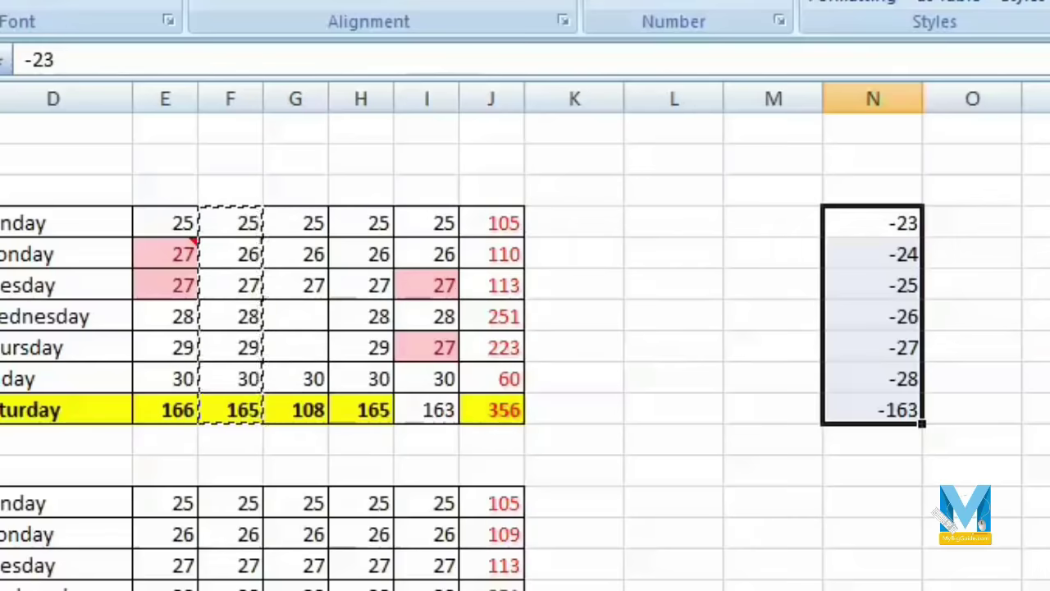
click(611, 319)
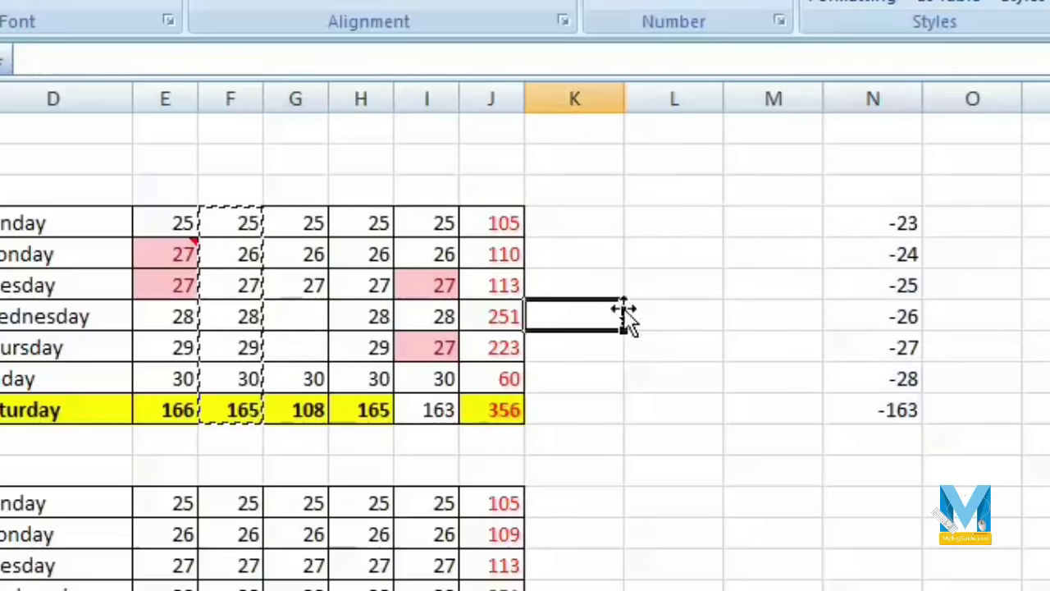
Copy the weekday names D4:D10 and paste them transposed as a header row at E3
drag(323, 222, 333, 410)
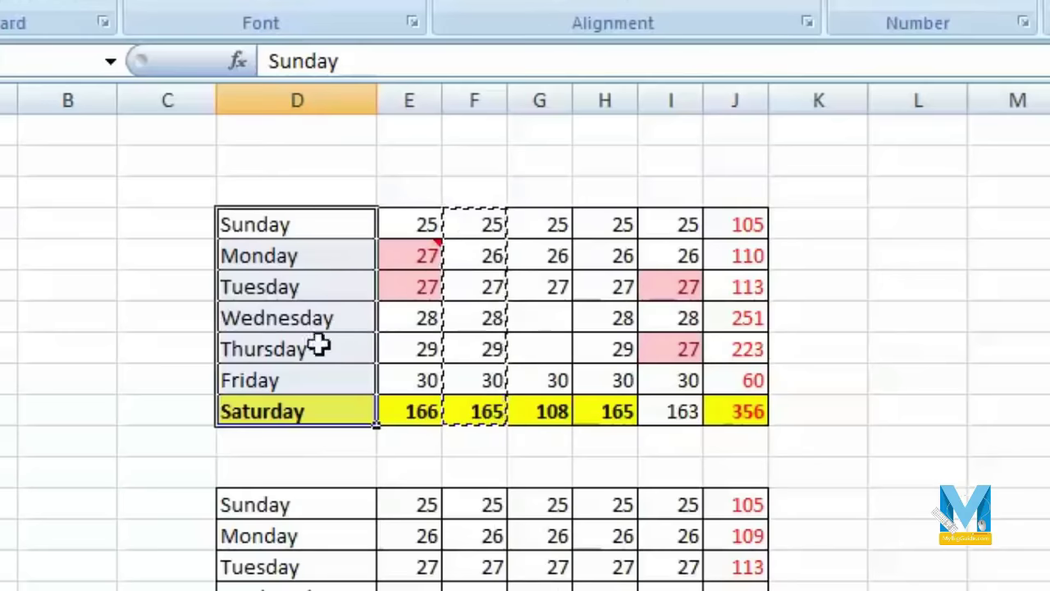
drag(328, 223, 320, 407)
right_click(325, 298)
click(432, 366)
click(400, 188)
right_click(400, 187)
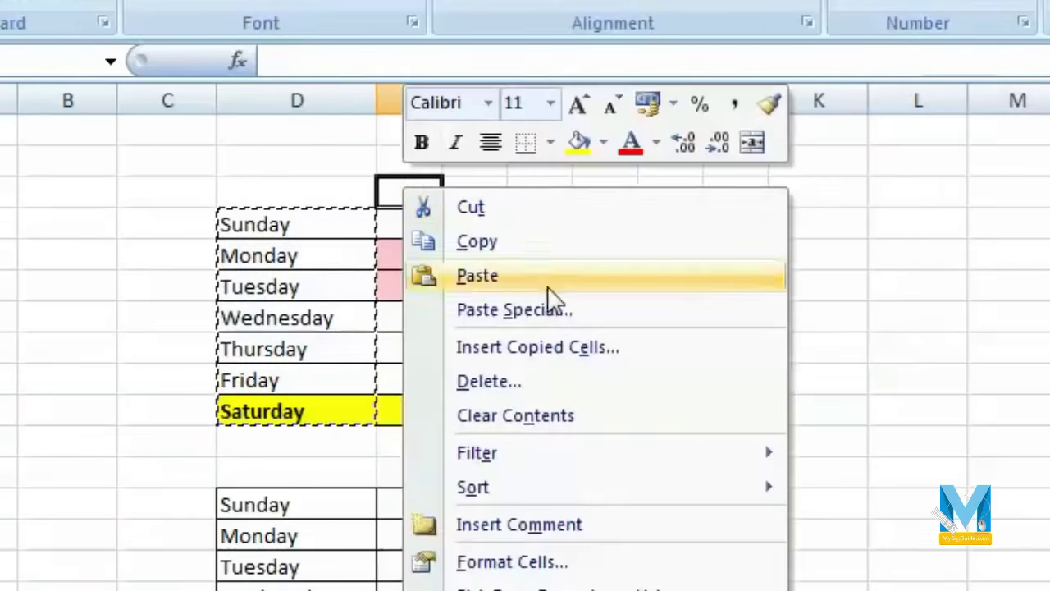
click(588, 320)
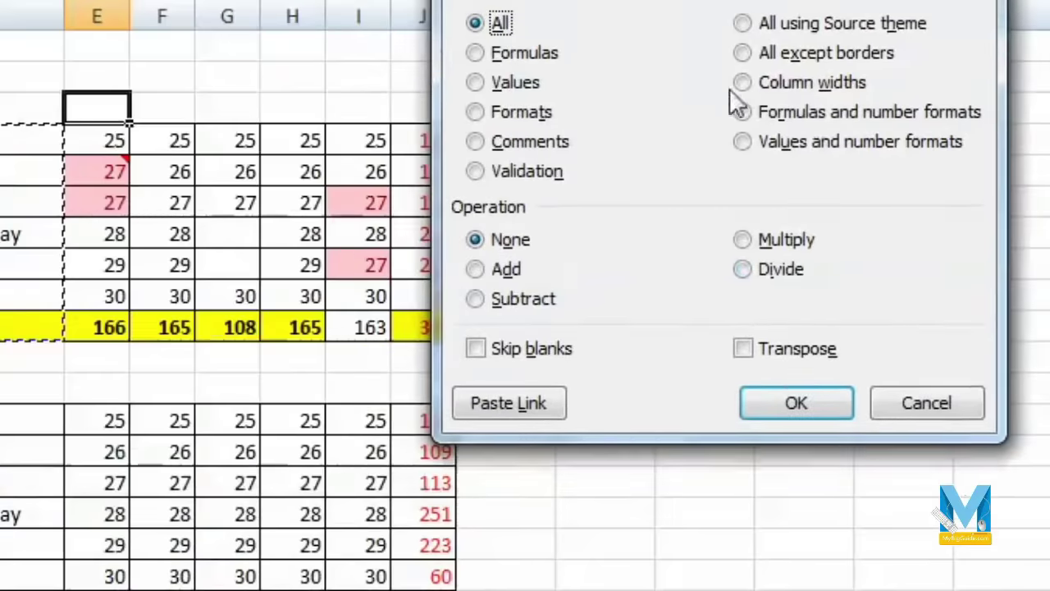
click(743, 348)
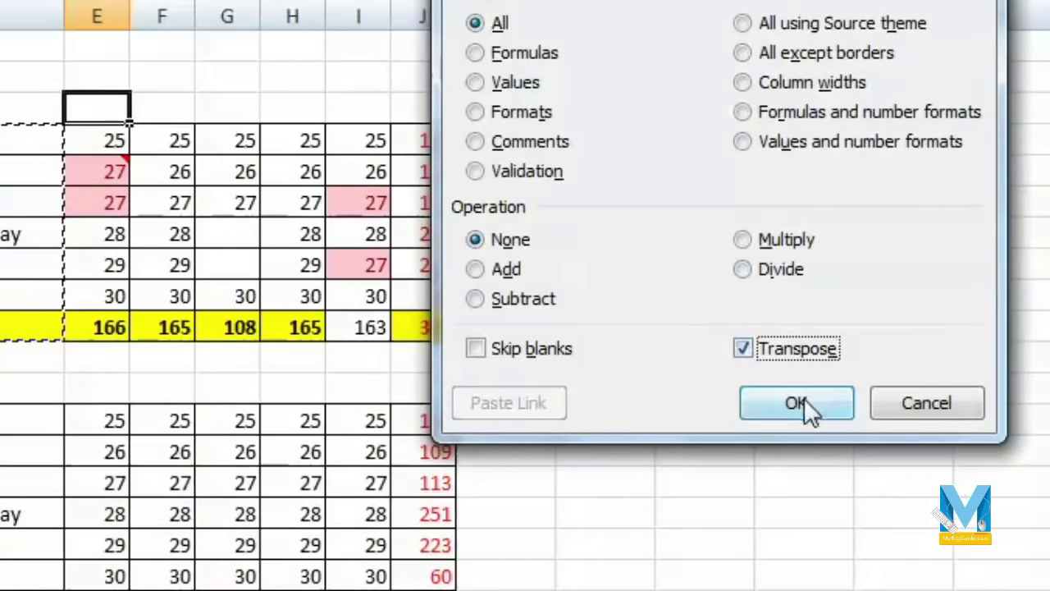
click(798, 401)
Resize columns E–J so the Sunday–Saturday names fit
drag(96, 15, 607, 27)
click(599, 265)
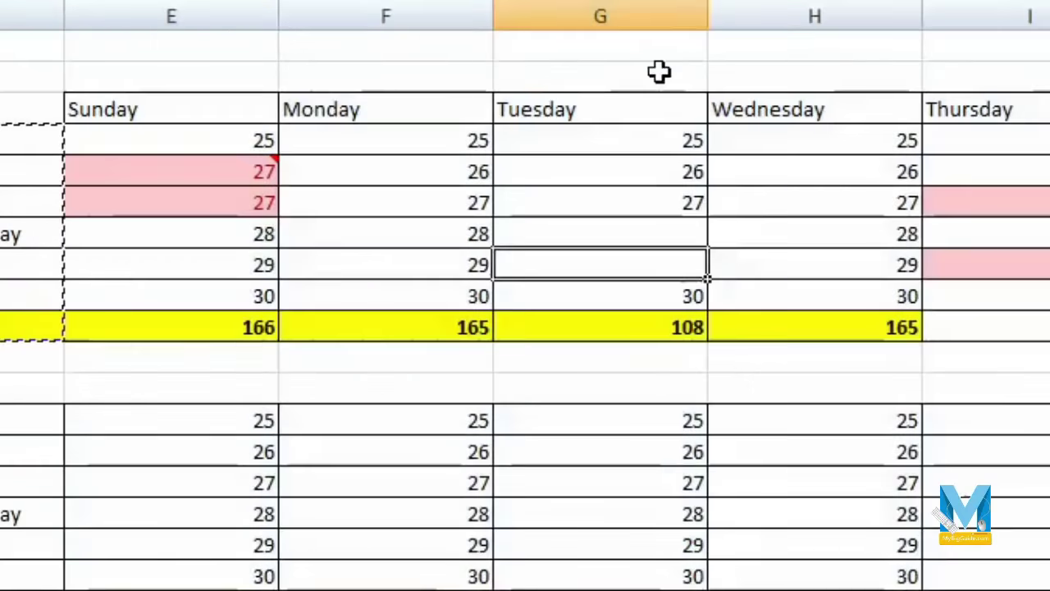
mouse_move(984, 14)
mouse_down()
mouse_move(236, 12)
mouse_move(239, 26)
mouse_move(134, 39)
mouse_up()
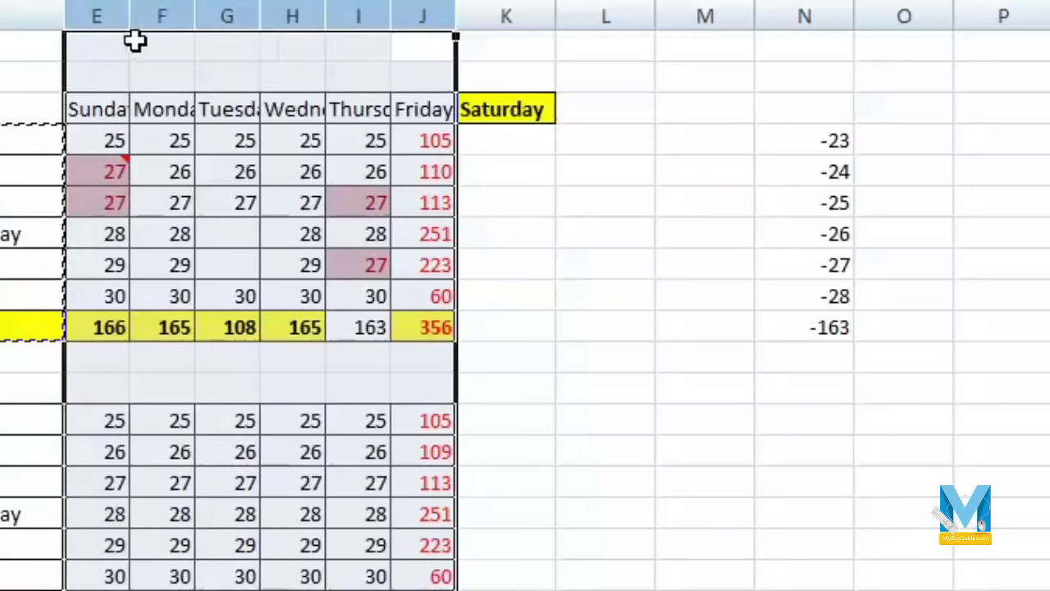
Copy the lower weekday table D13:J19
click(546, 297)
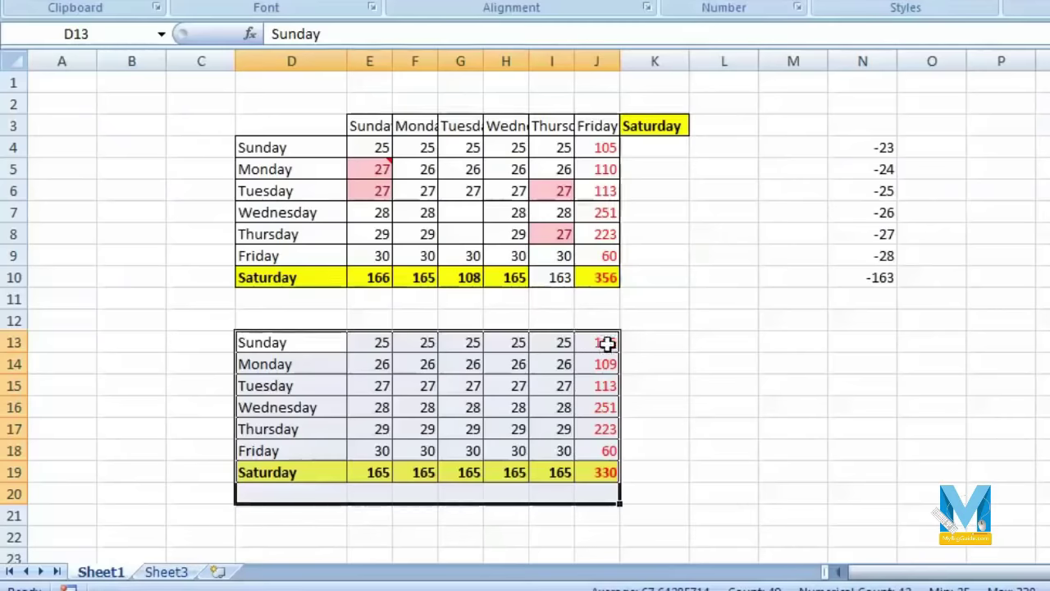
drag(605, 344, 278, 476)
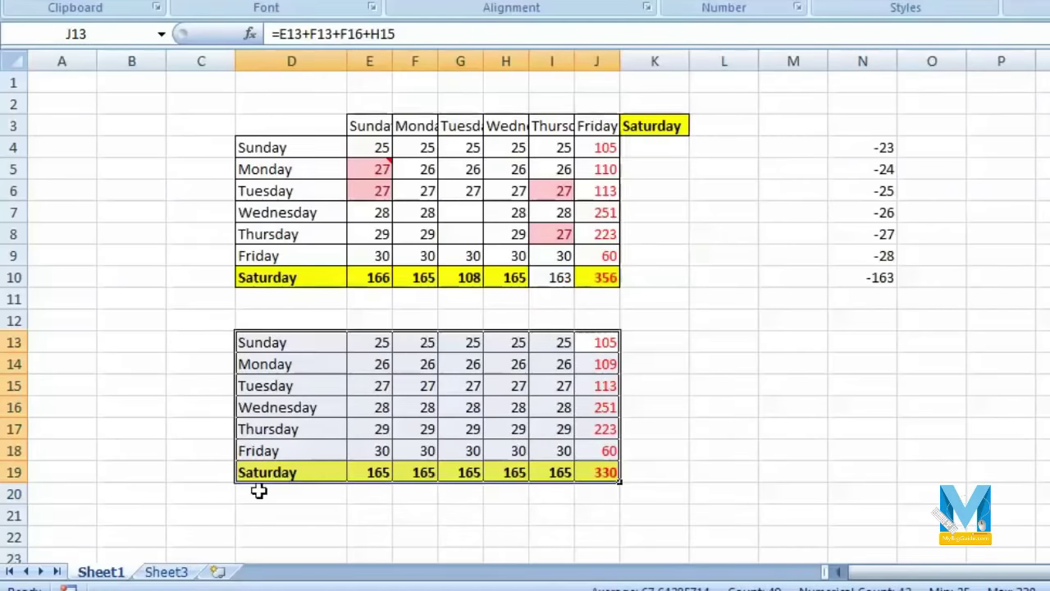
right_click(307, 363)
click(358, 55)
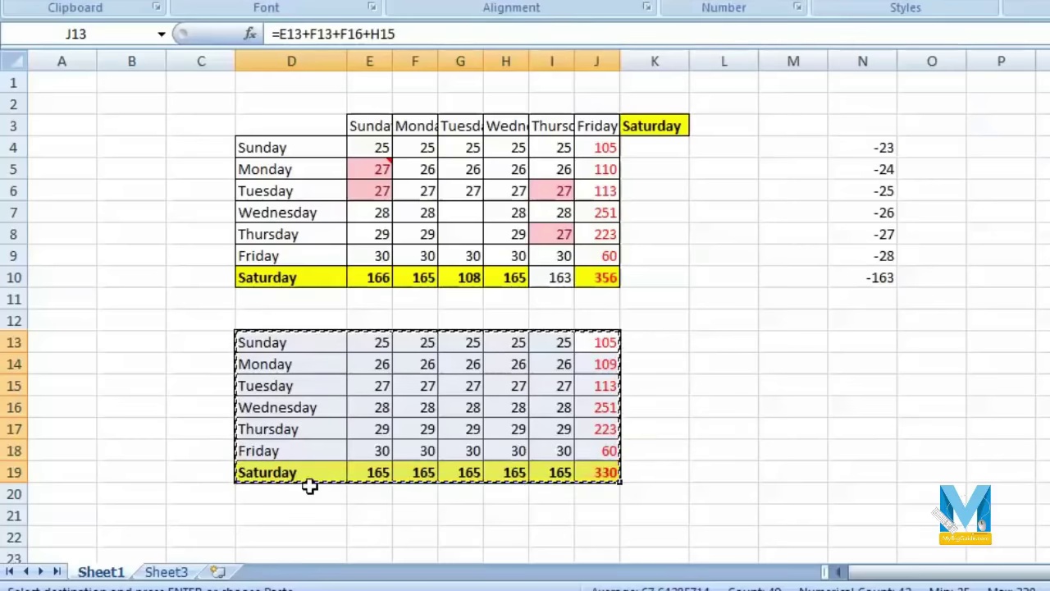
Paste the table at A1 of Sheet3, undo it, then paste it there again
click(187, 574)
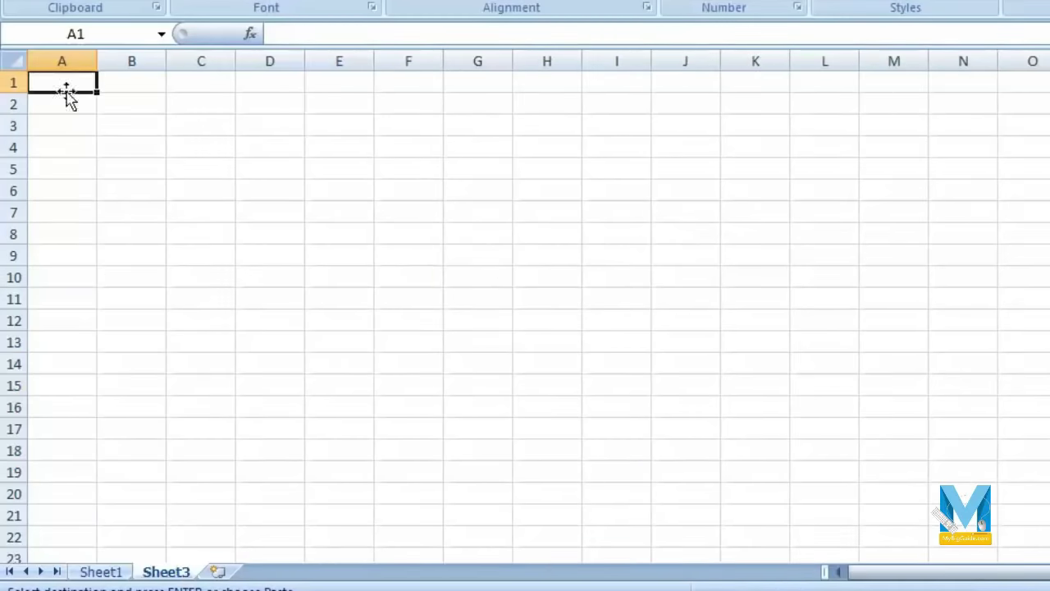
right_click(69, 94)
click(159, 144)
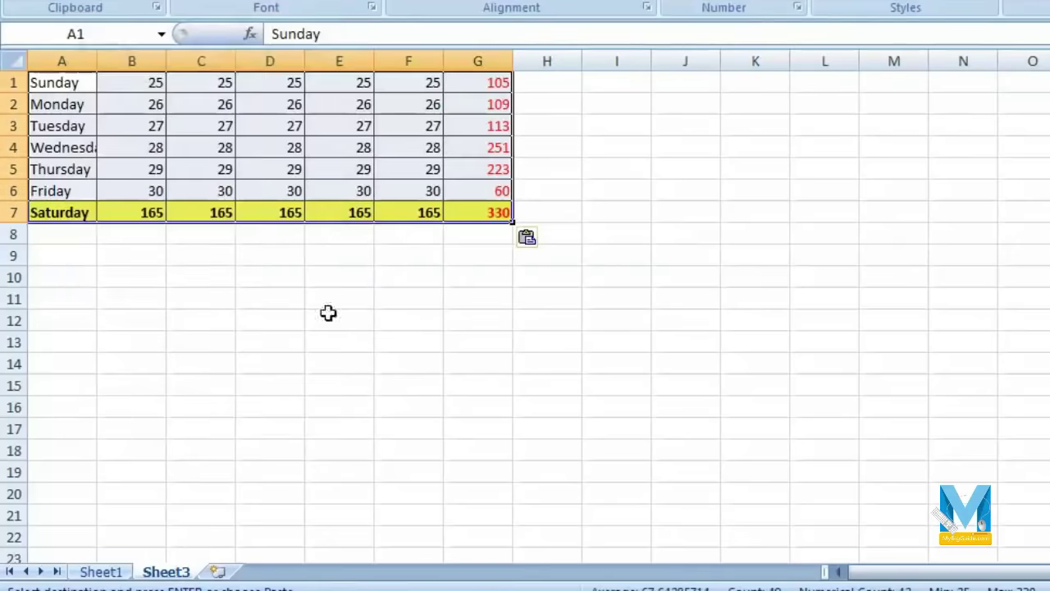
click(379, 403)
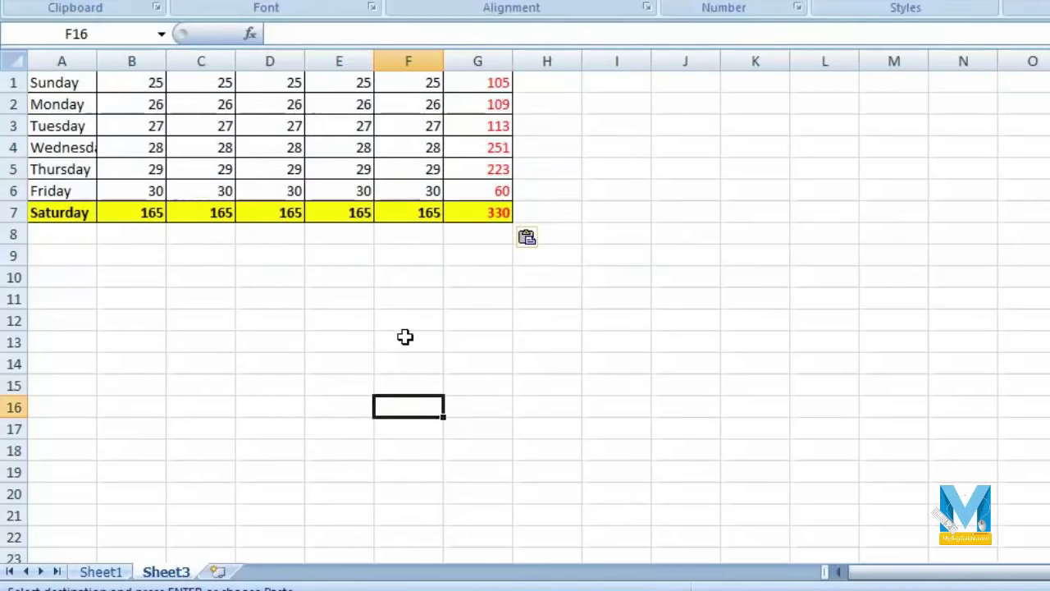
drag(470, 58, 136, 60)
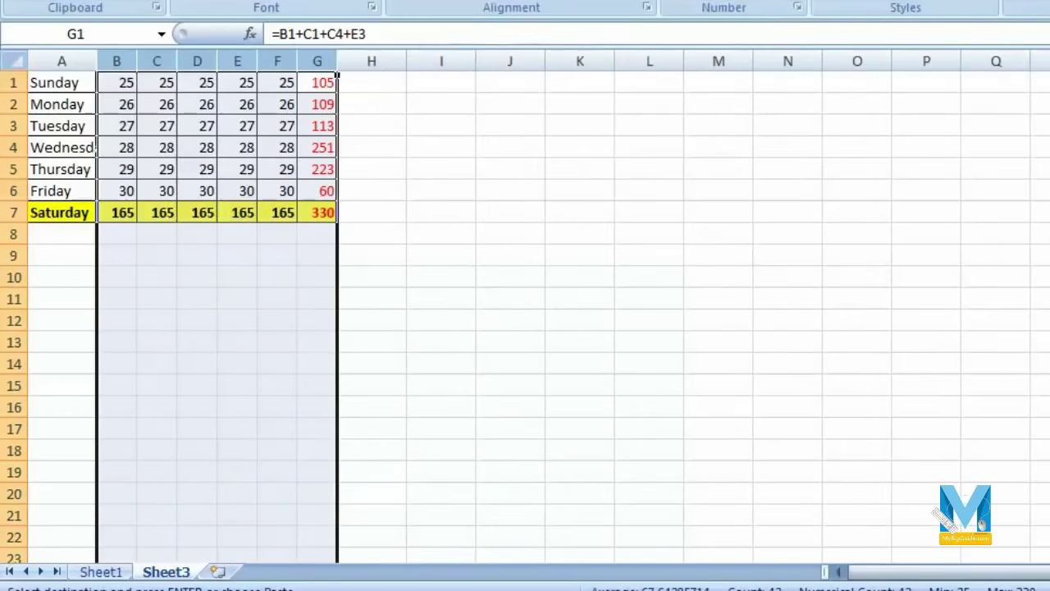
key(ctrl+z)
key(ctrl+z)
click(307, 458)
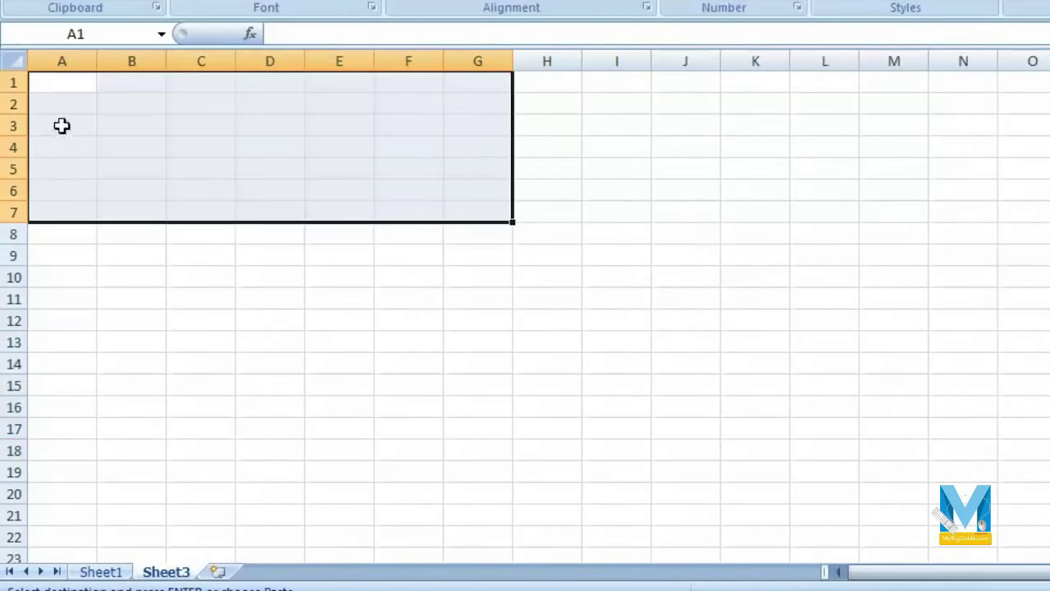
right_click(73, 83)
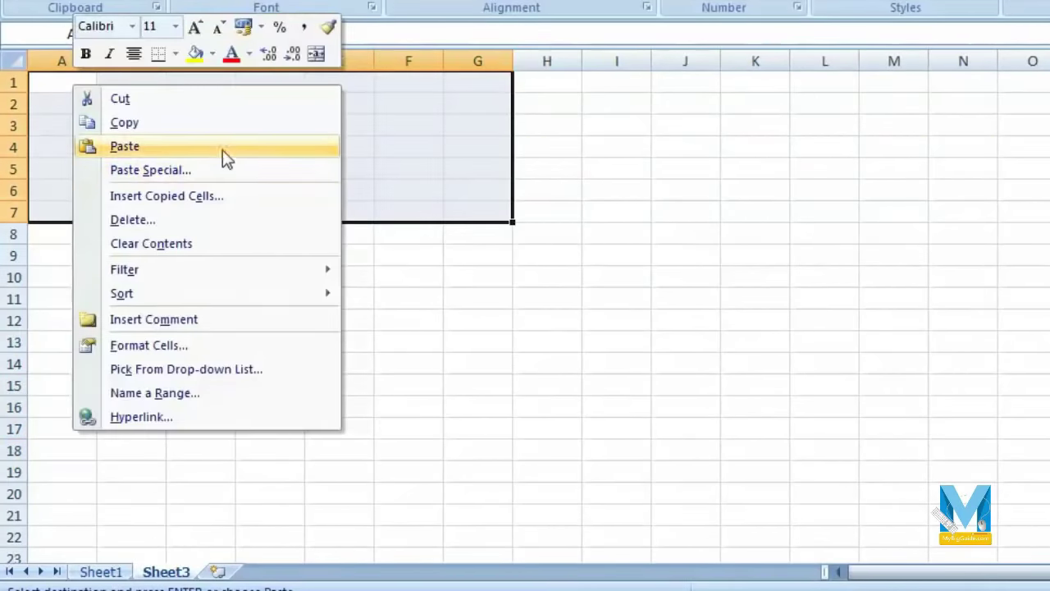
click(222, 149)
click(447, 322)
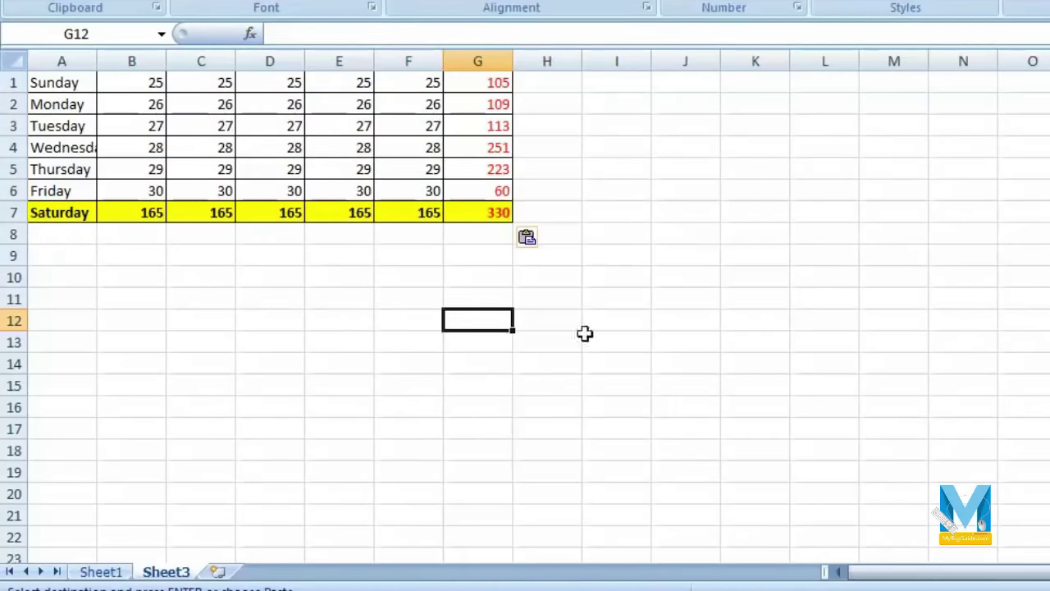
Recopy the table, paste only its column widths onto Sheet3, and compare with Sheet1
click(100, 571)
right_click(322, 390)
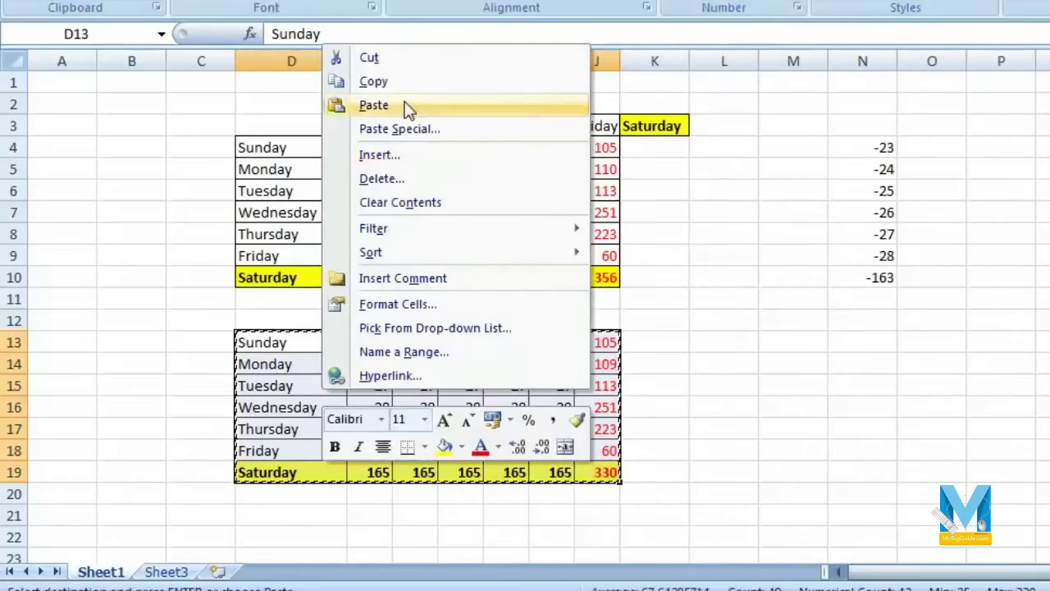
click(405, 83)
click(166, 571)
click(82, 86)
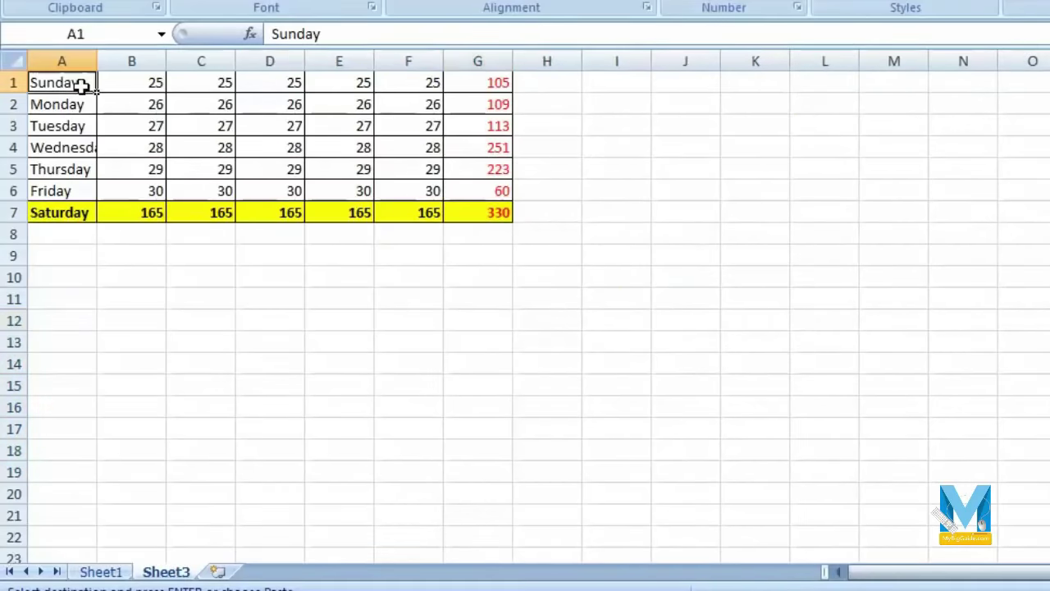
right_click(82, 85)
click(211, 178)
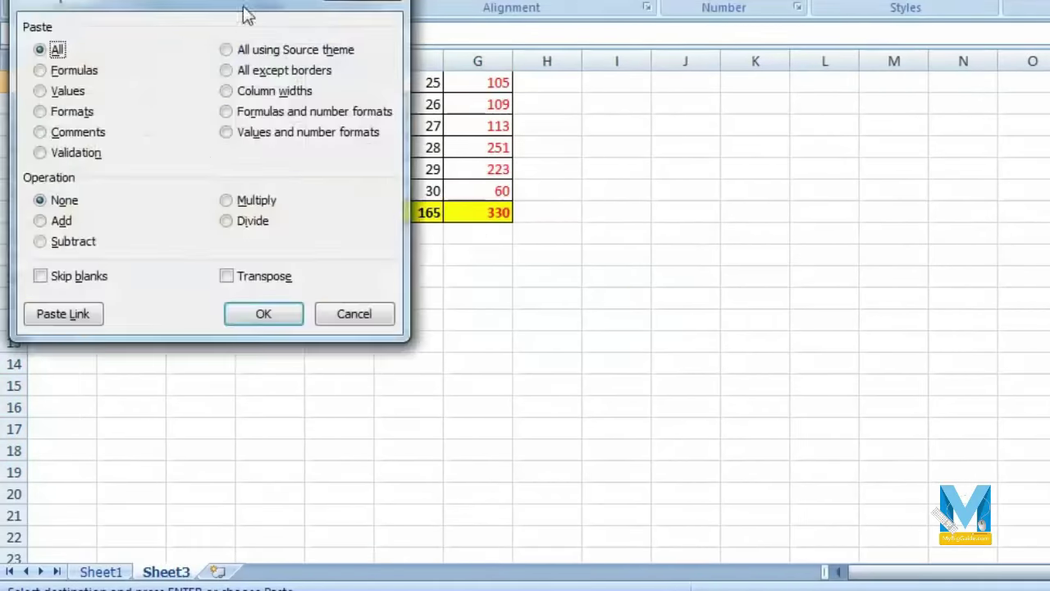
drag(246, 15, 876, 49)
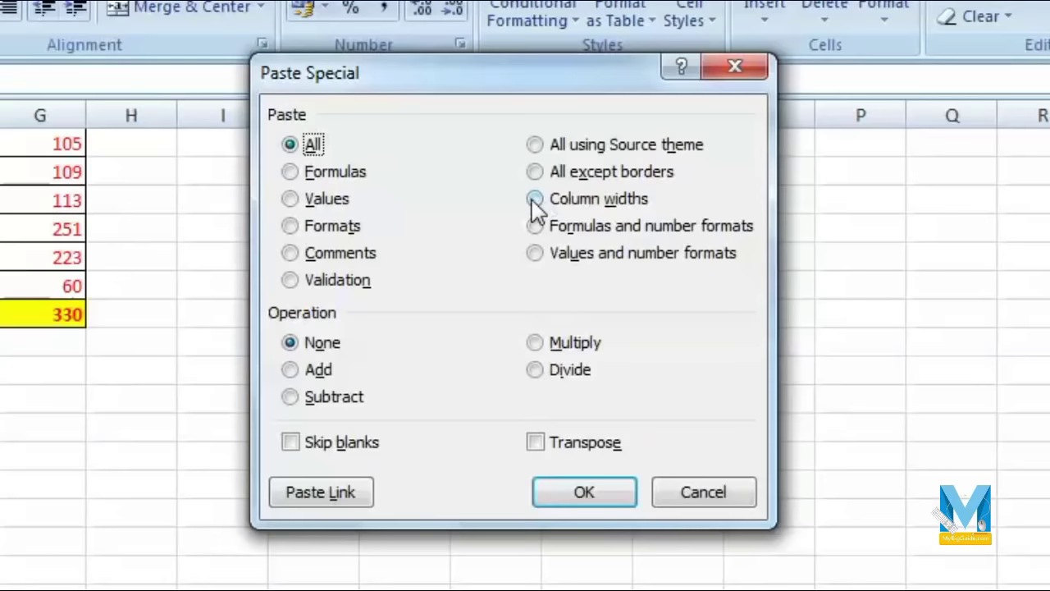
click(534, 200)
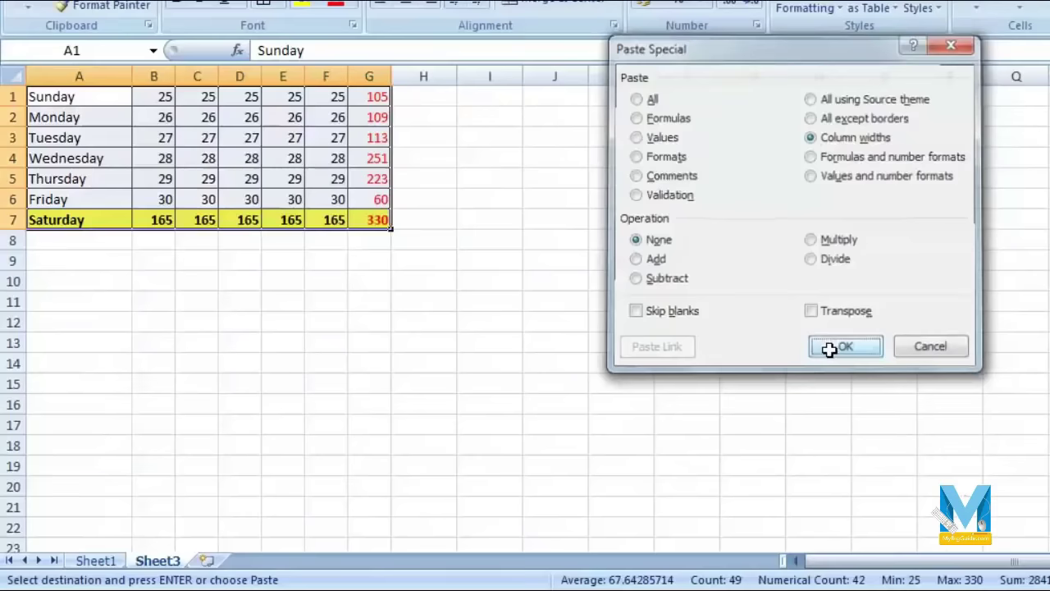
click(575, 496)
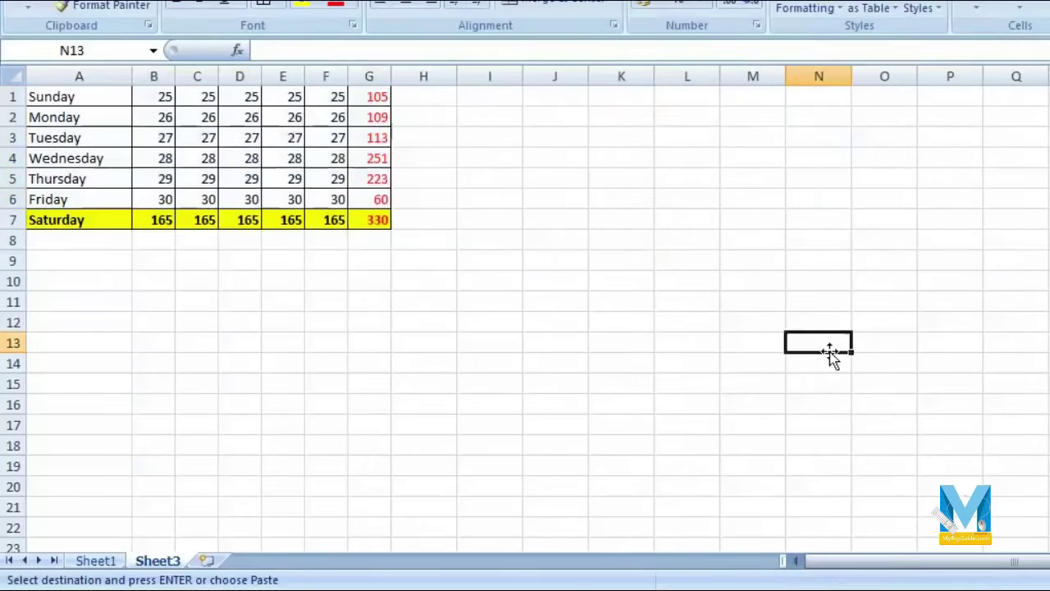
click(96, 560)
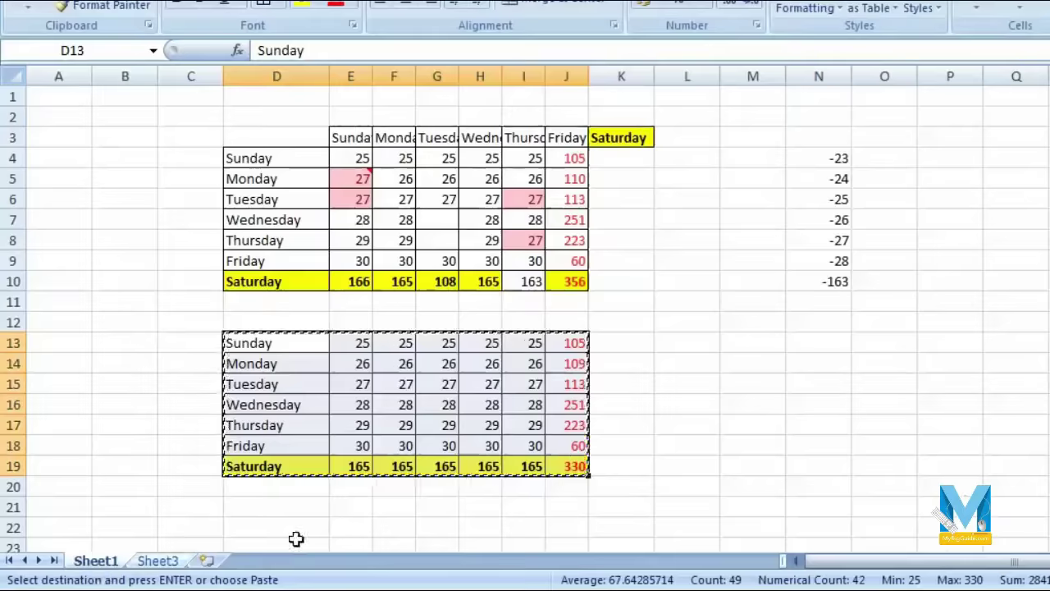
click(160, 560)
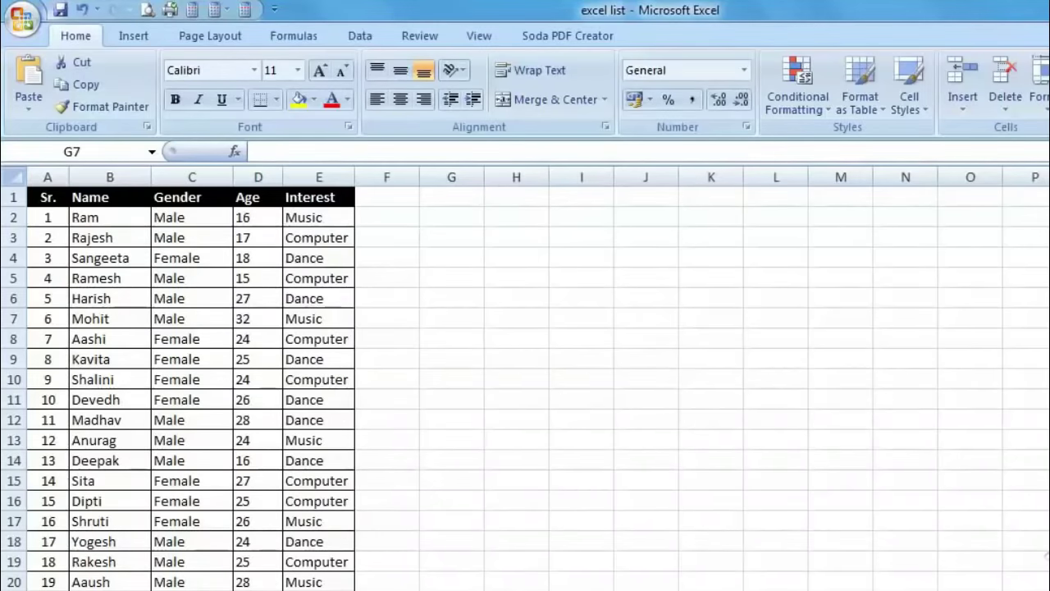
Select empty cell H18 beside the student table and scroll around the sheet
click(486, 537)
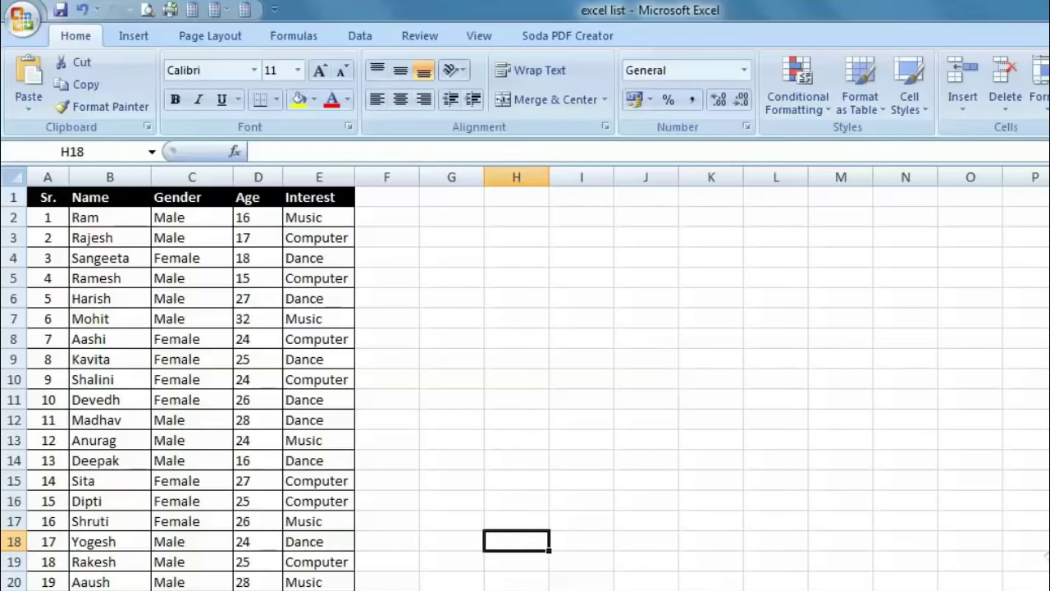
scroll(546, 579, right, 1)
scroll(546, 579, left, 1)
scroll(475, 471, down, 8)
scroll(475, 480, down, 5)
scroll(475, 480, up, 13)
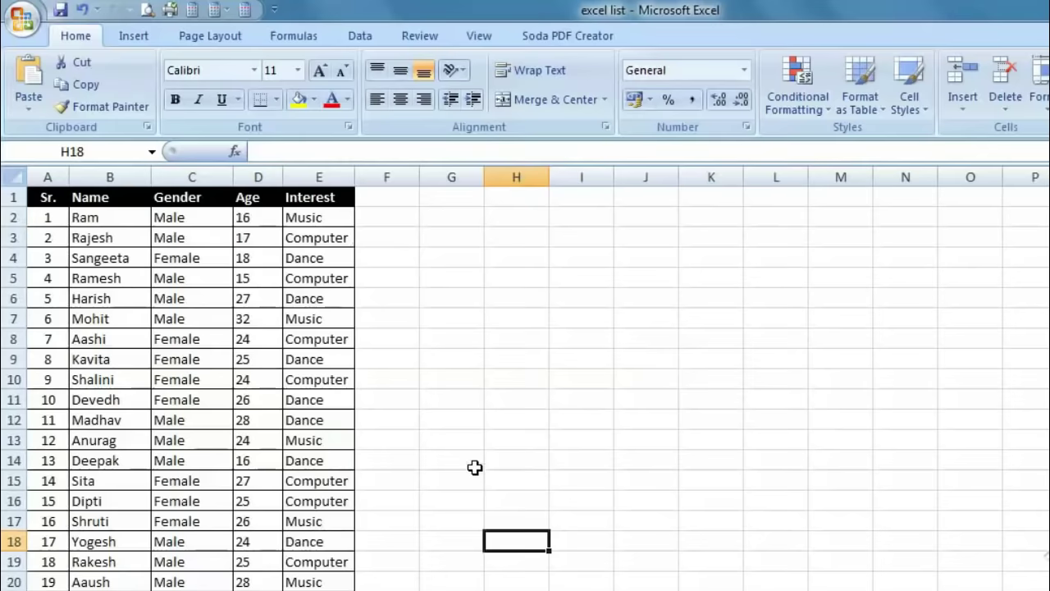
click(146, 11)
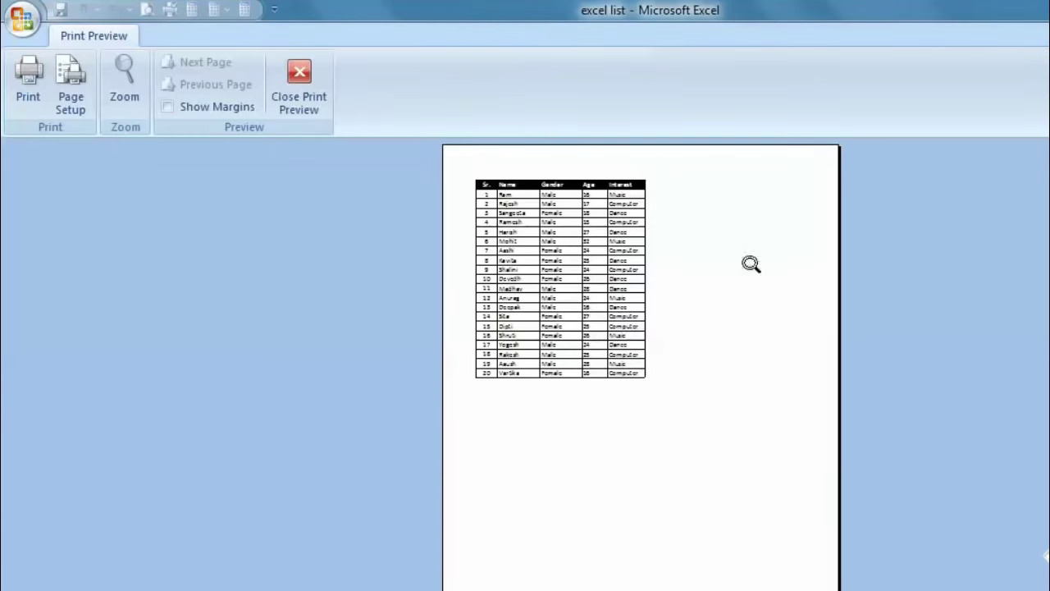
Close Print Preview, scroll the sheet, then reopen the preview with Ctrl+F2 and close it
click(295, 82)
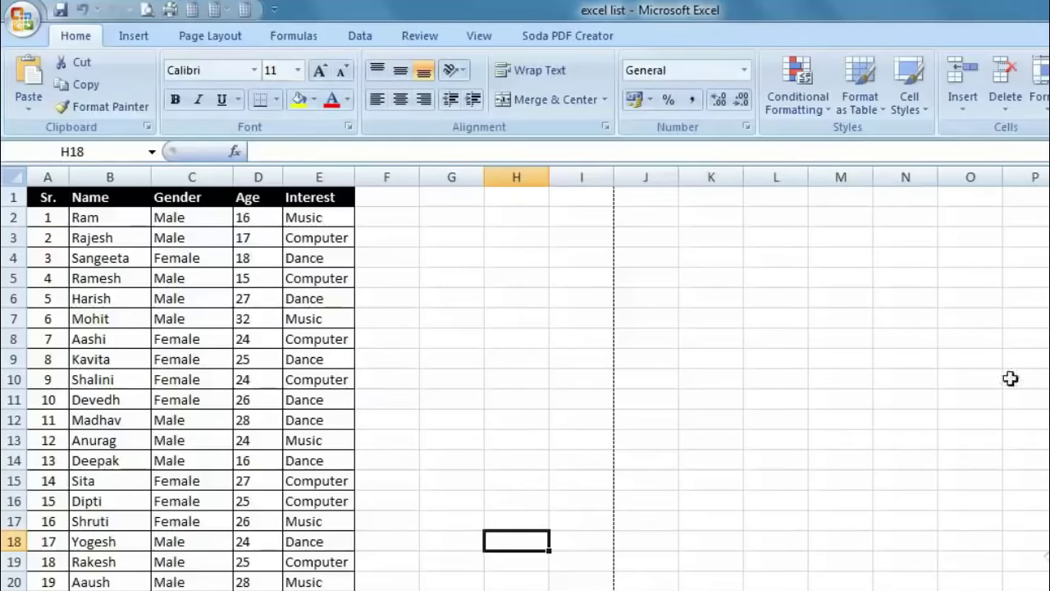
scroll(837, 419, down, 3)
scroll(839, 424, down, 5)
scroll(838, 424, down, 11)
scroll(838, 434, up, 9)
scroll(839, 435, up, 8)
scroll(836, 427, up, 2)
key(ctrl+F2)
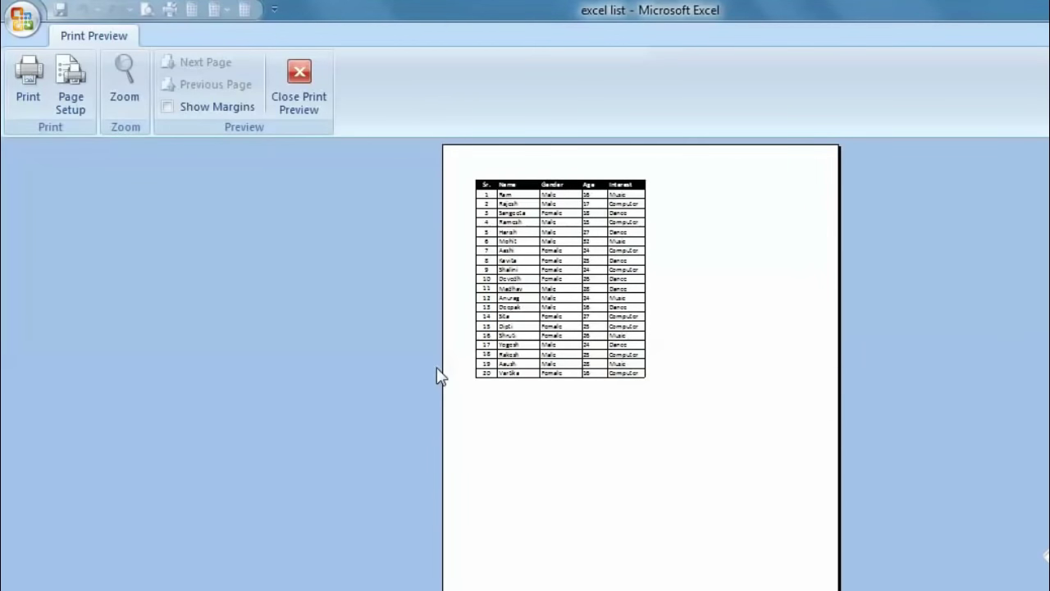
click(299, 91)
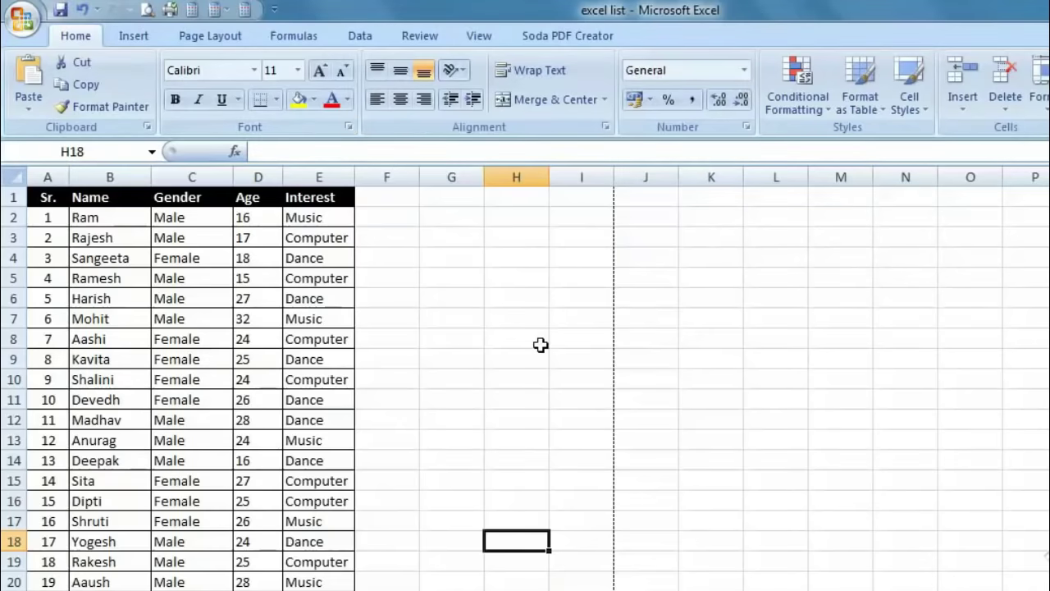
Scroll around the sheet to inspect the dashed page-break lines after columns I and R
scroll(541, 342, down, 3)
scroll(541, 342, down, 2)
scroll(540, 342, up, 2)
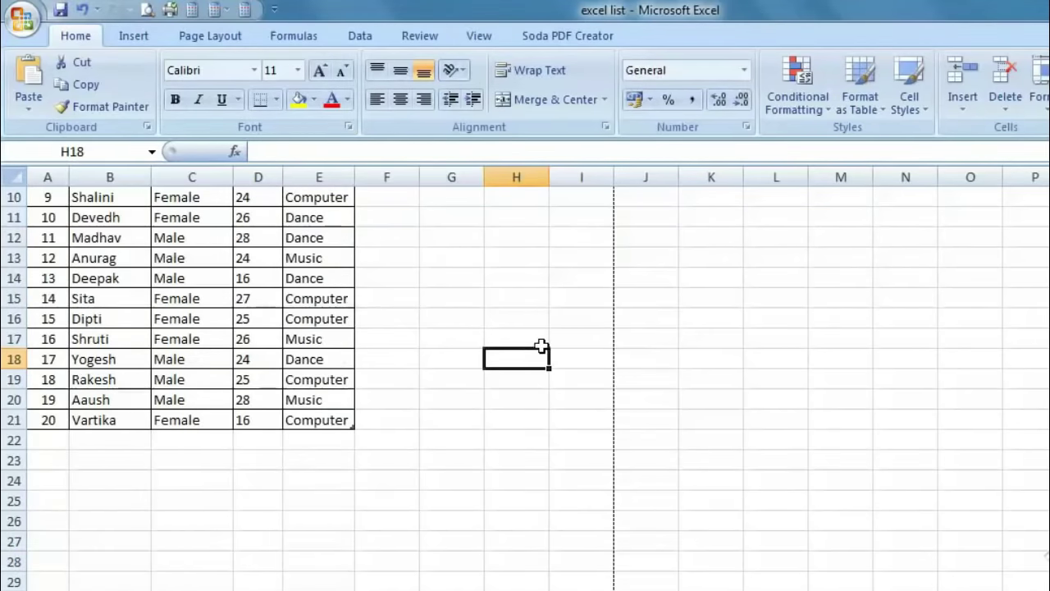
scroll(541, 342, up, 3)
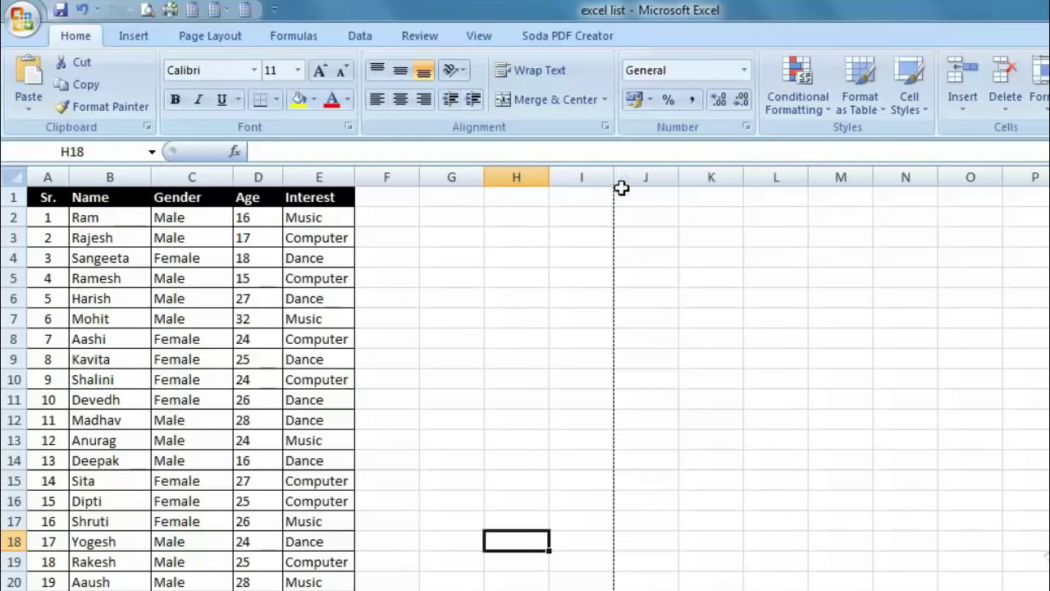
scroll(616, 296, down, 3)
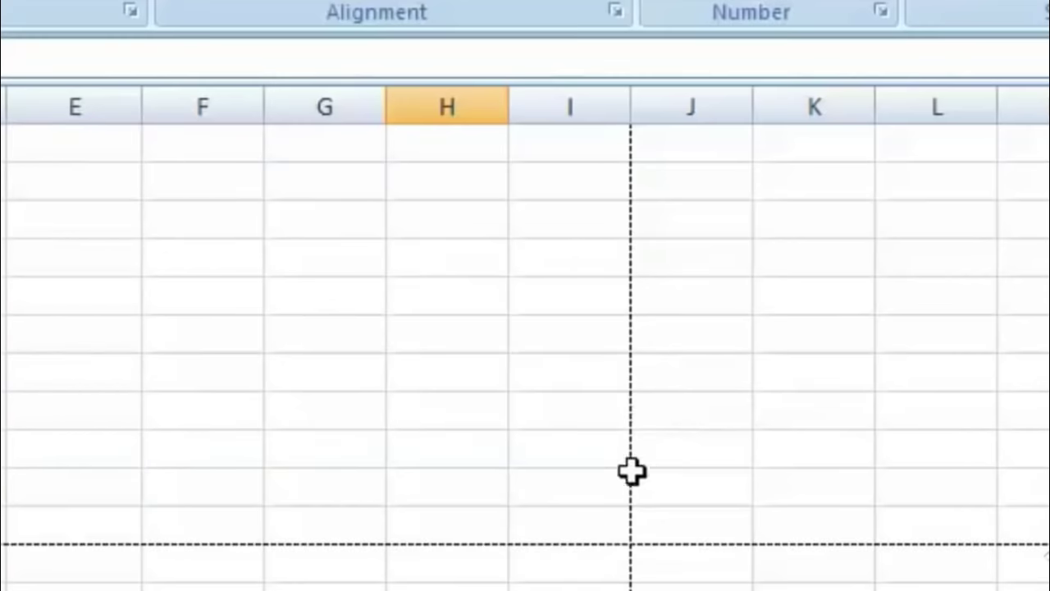
scroll(525, 338, right, 2)
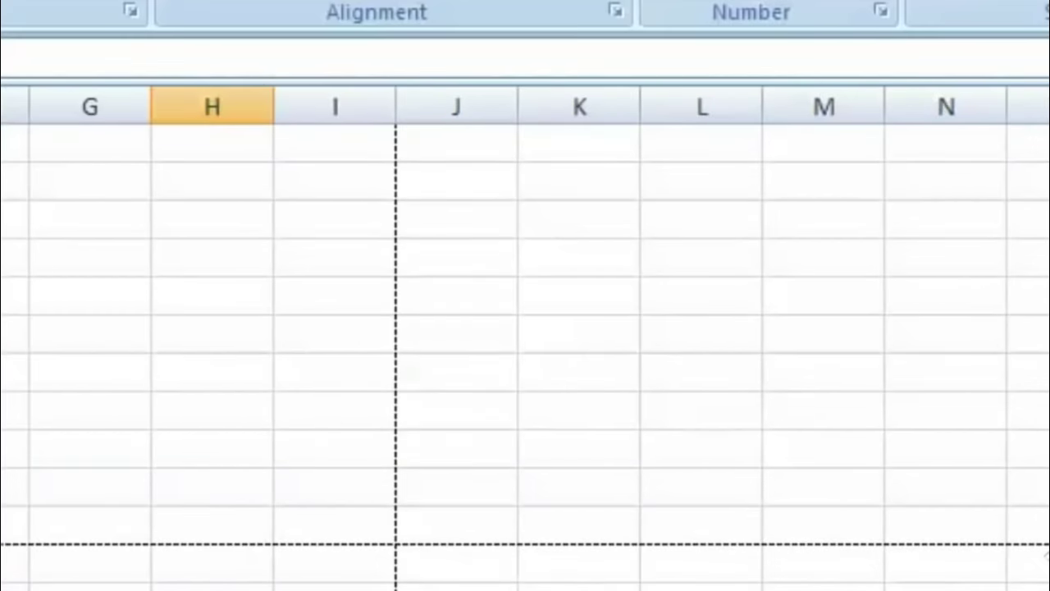
key(Down)
key(Down)
key(Down)
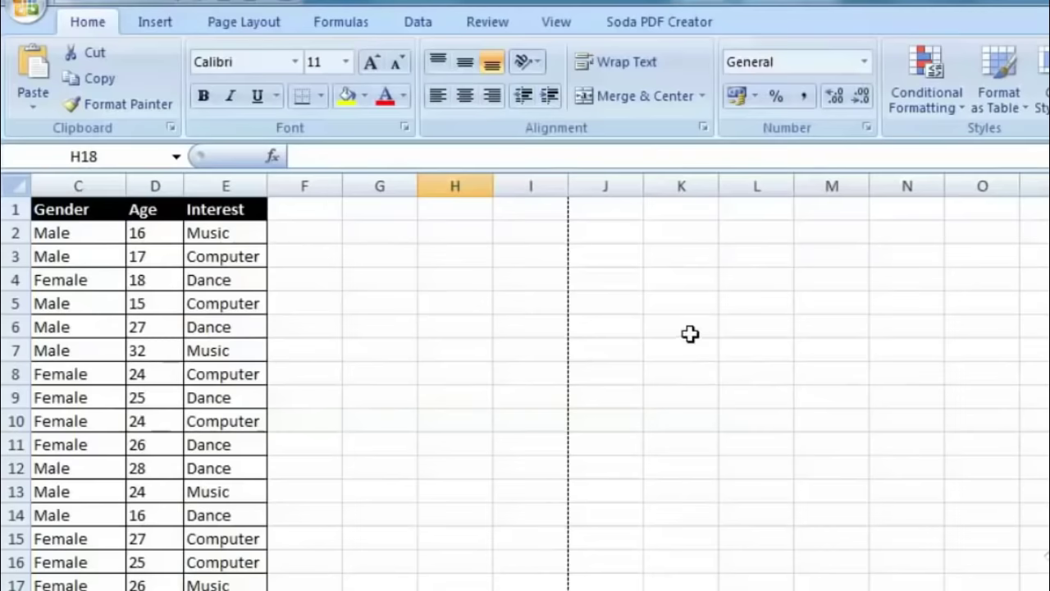
scroll(577, 370, down, 3)
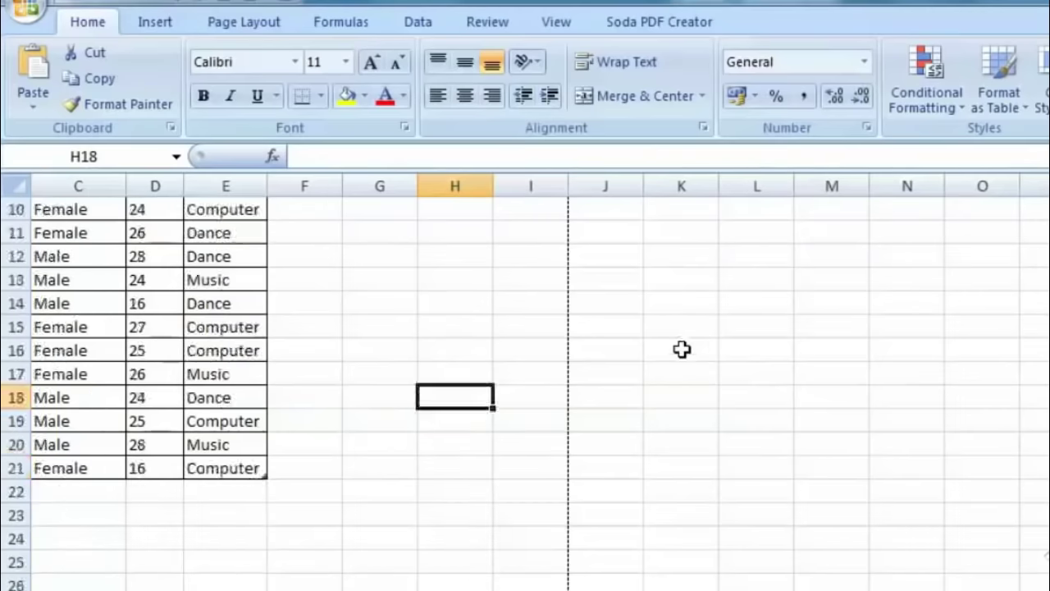
scroll(577, 369, down, 4)
scroll(830, 417, up, 2)
scroll(830, 417, up, 3)
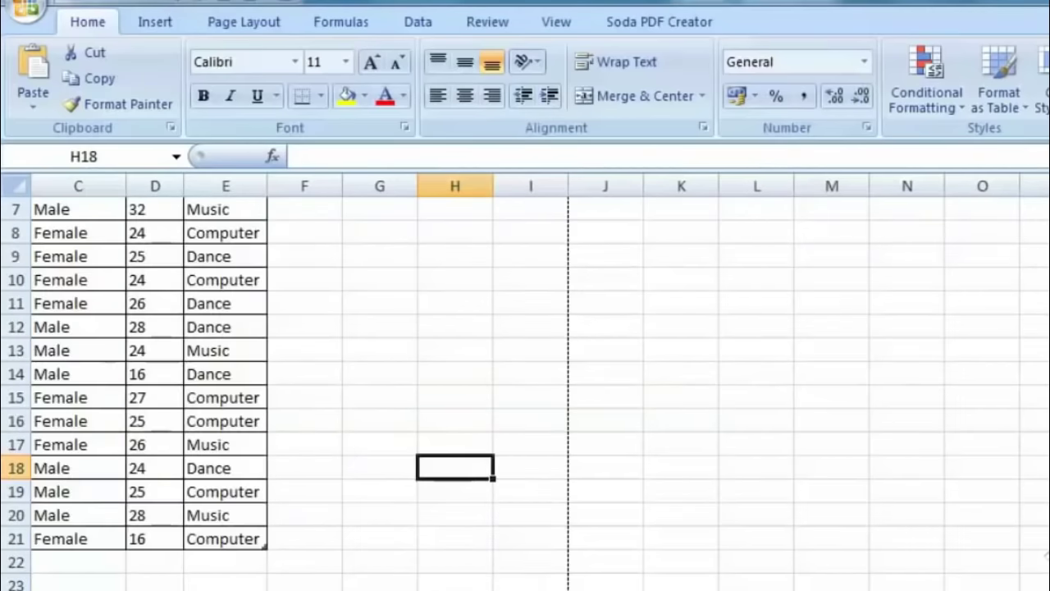
ctrl+scroll(525, 381, down, 1)
ctrl+scroll(525, 381, down, 2)
ctrl+scroll(525, 381, down, 1)
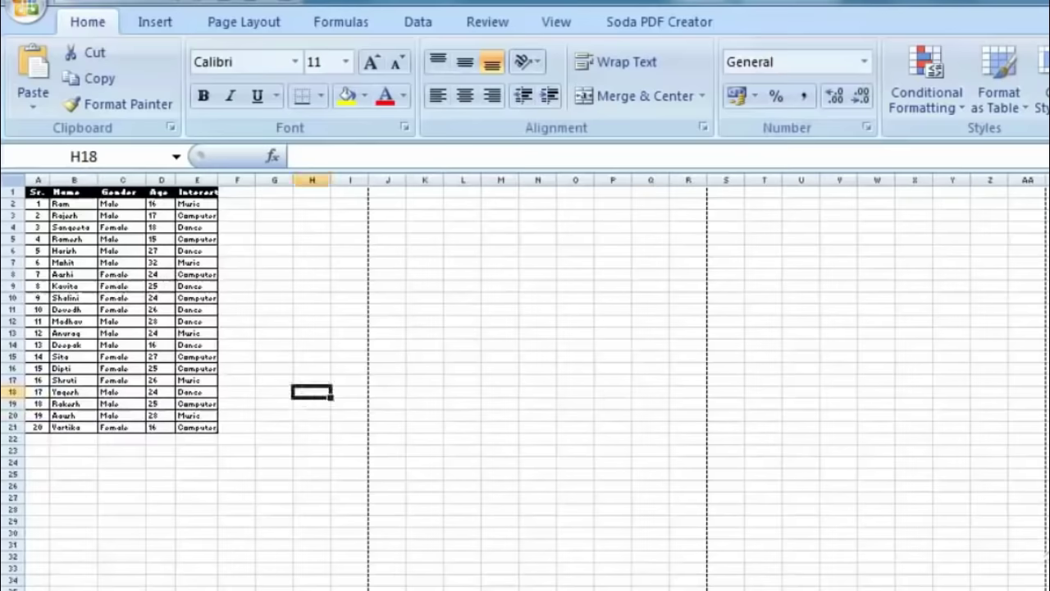
ctrl+scroll(525, 380, down, 1)
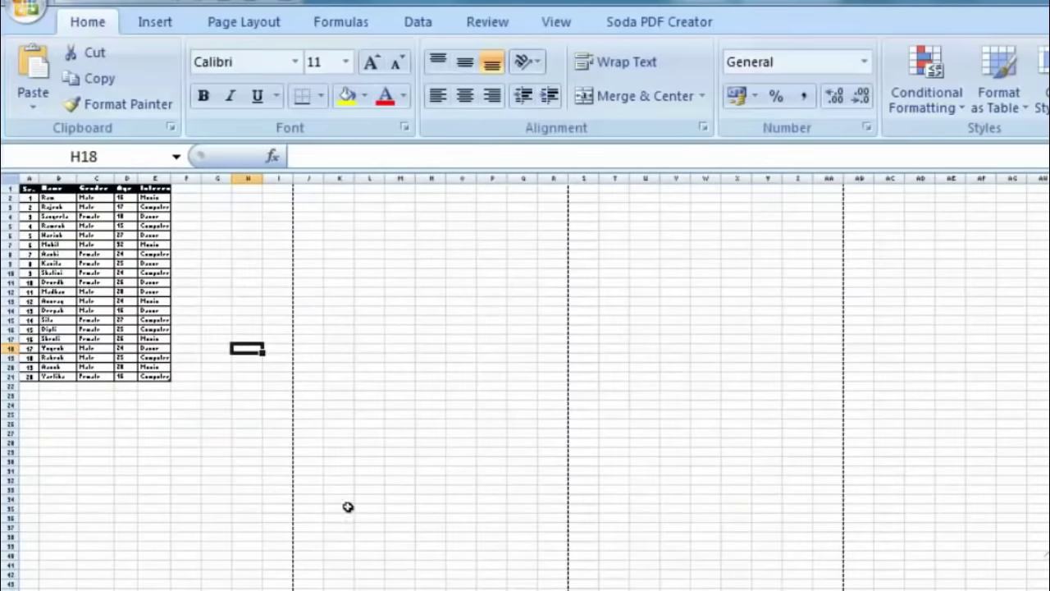
View the student list in Page Layout view, then switch it to Page Break Preview
click(560, 22)
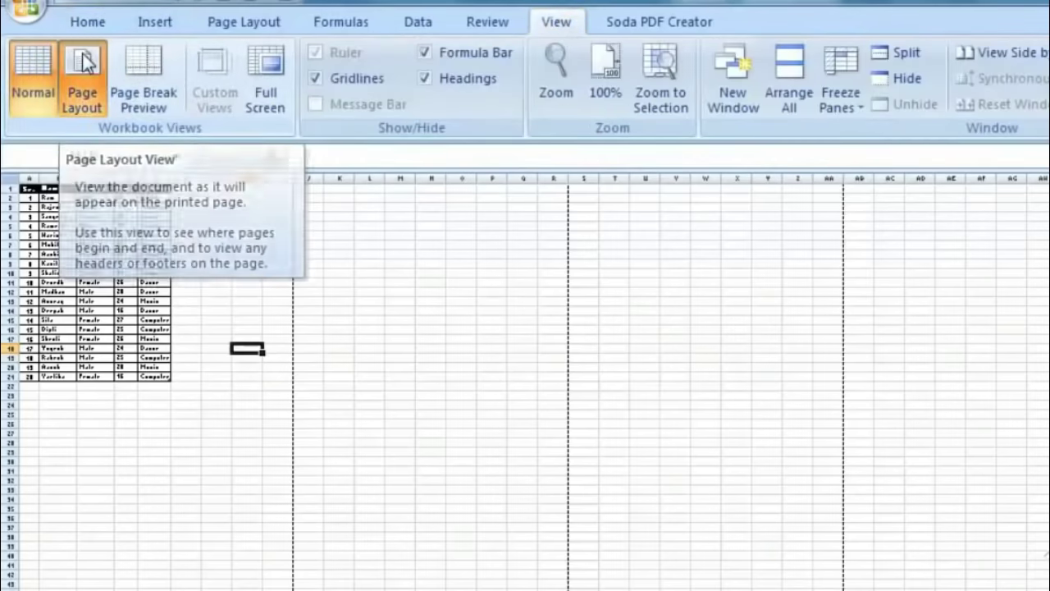
click(82, 73)
scroll(467, 483, down, 5)
scroll(465, 464, down, 6)
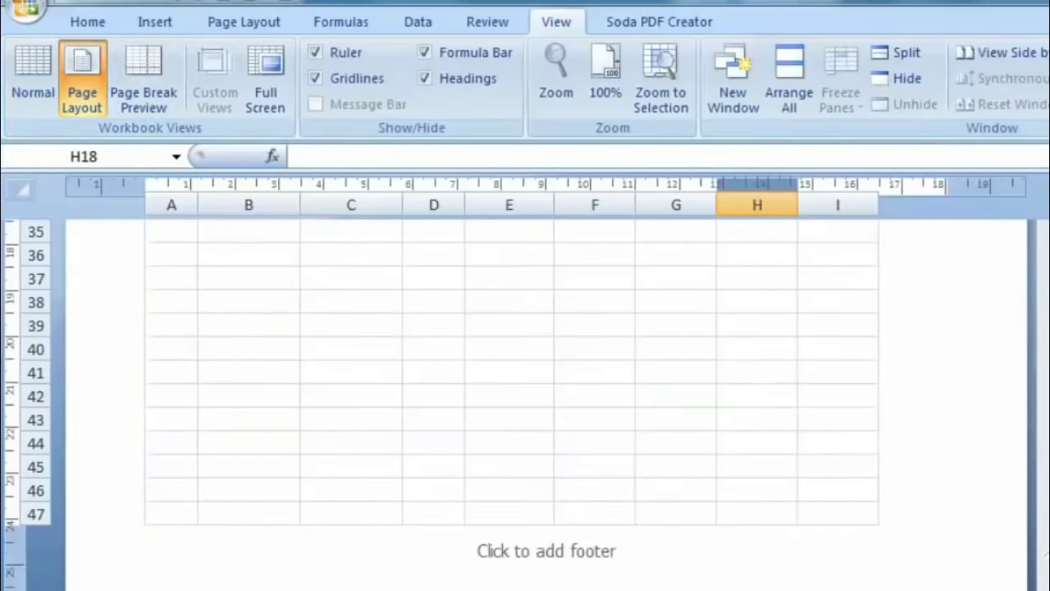
ctrl+scroll(465, 464, down, 1)
ctrl+scroll(465, 464, down, 2)
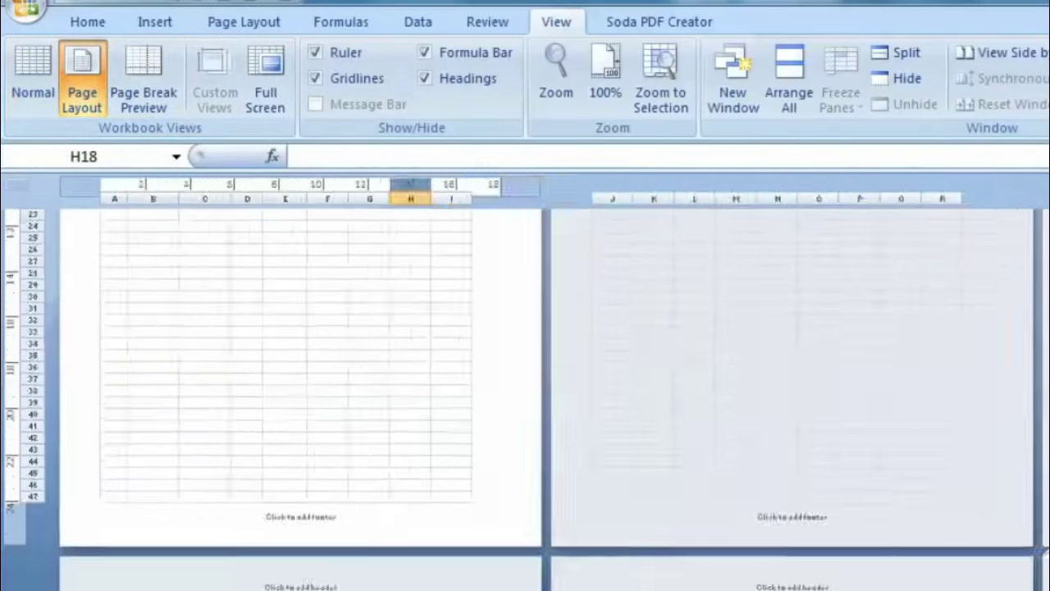
ctrl+scroll(465, 464, down, 2)
ctrl+scroll(465, 464, down, 1)
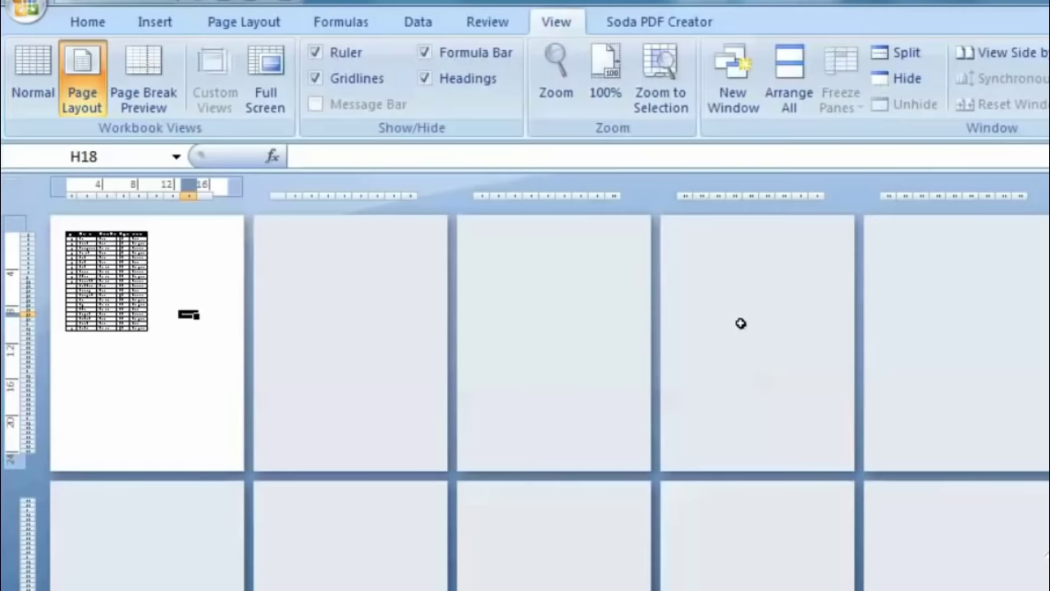
middle_click(1026, 410)
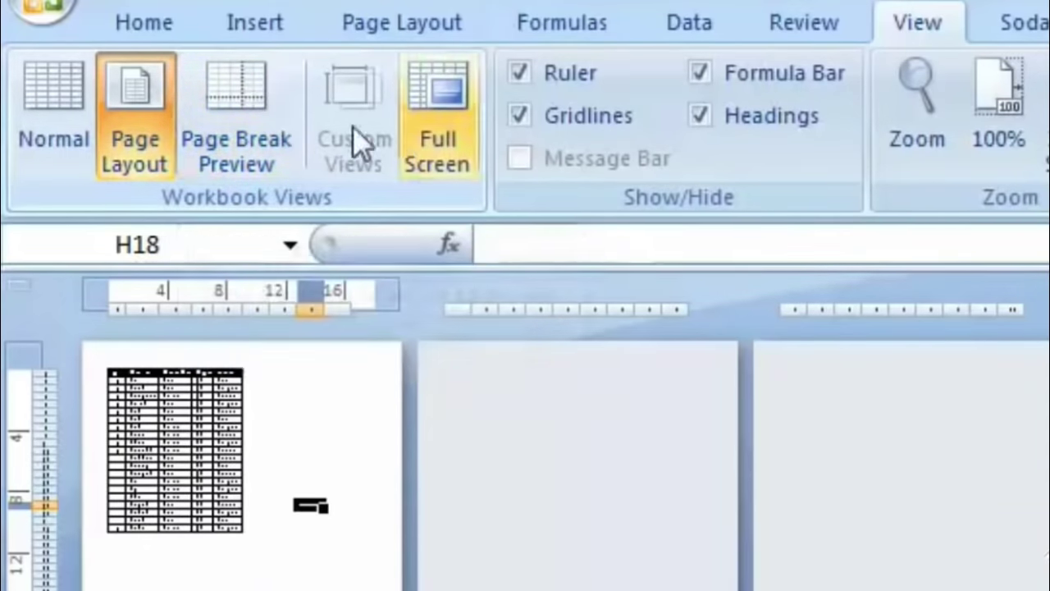
click(241, 122)
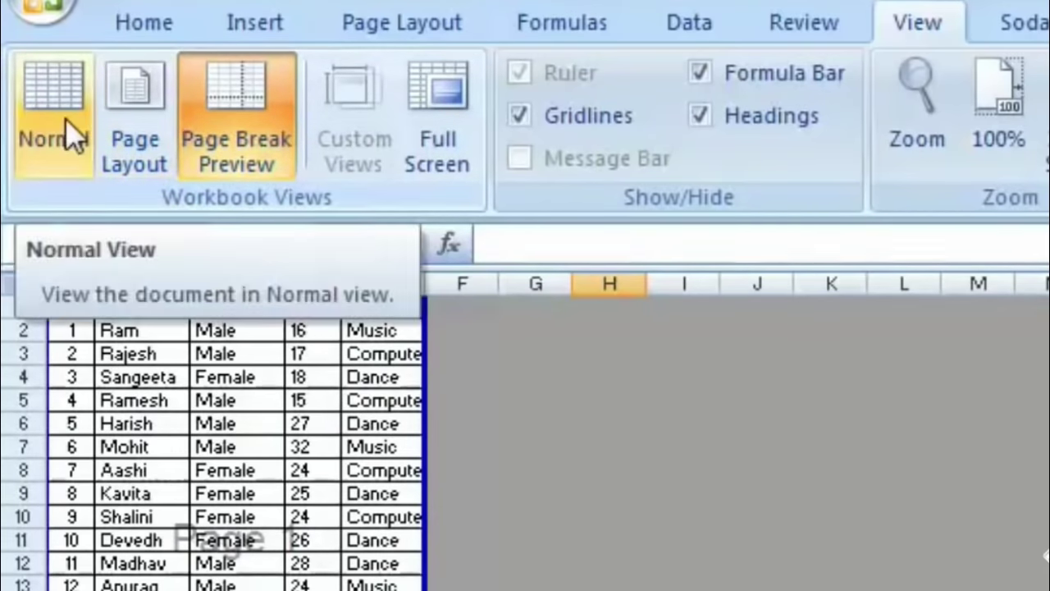
Return the excel list sheet to Normal view and bring up the paper size choices
click(78, 135)
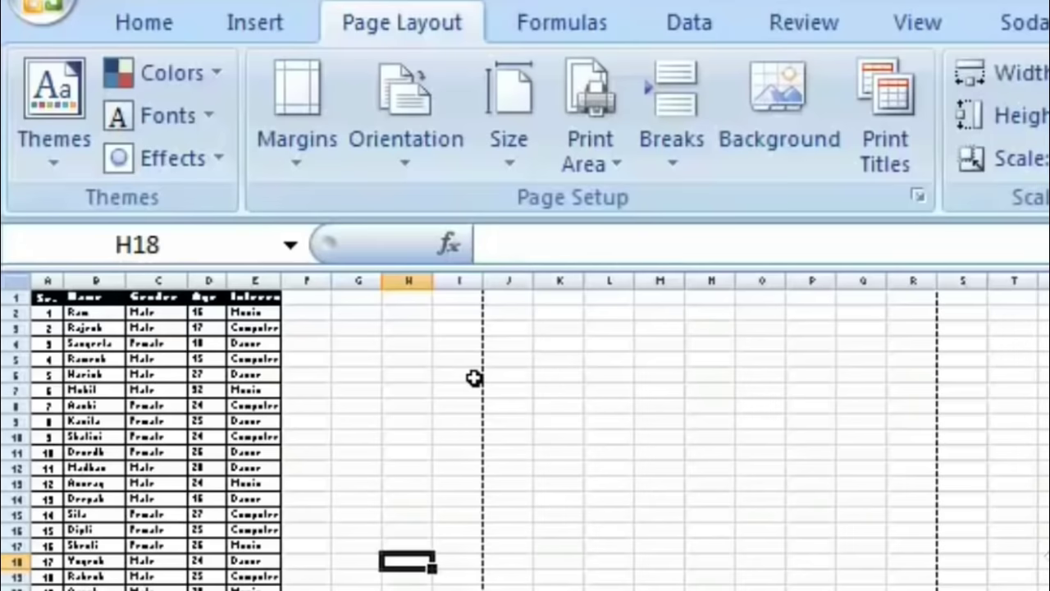
click(508, 158)
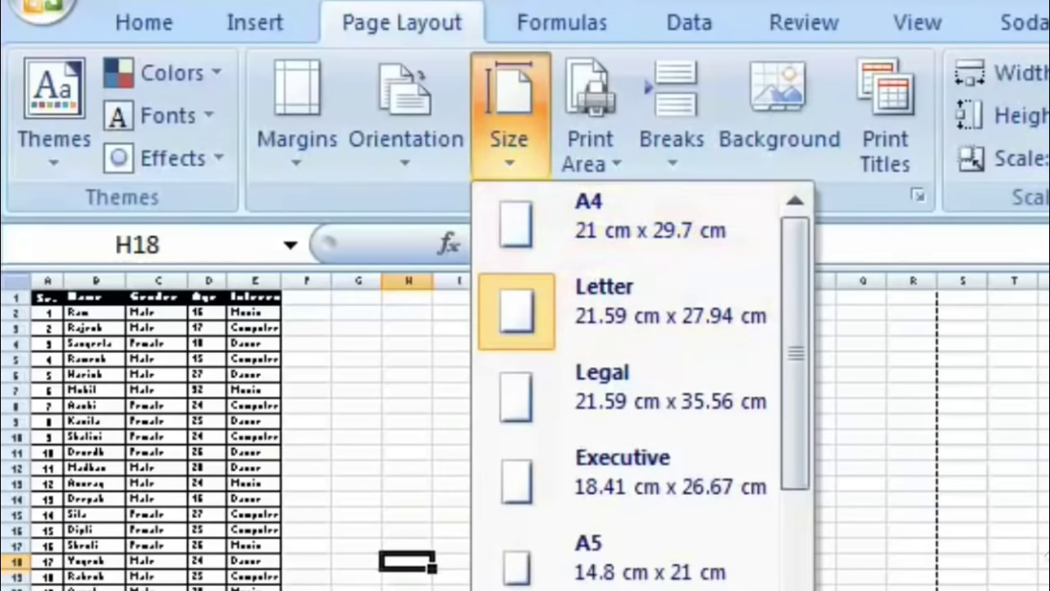
Apply a different paper size from the Size gallery so page breaks fall after row 61
click(579, 287)
scroll(1046, 439, up, 3)
scroll(1046, 439, up, 2)
scroll(1046, 439, up, 3)
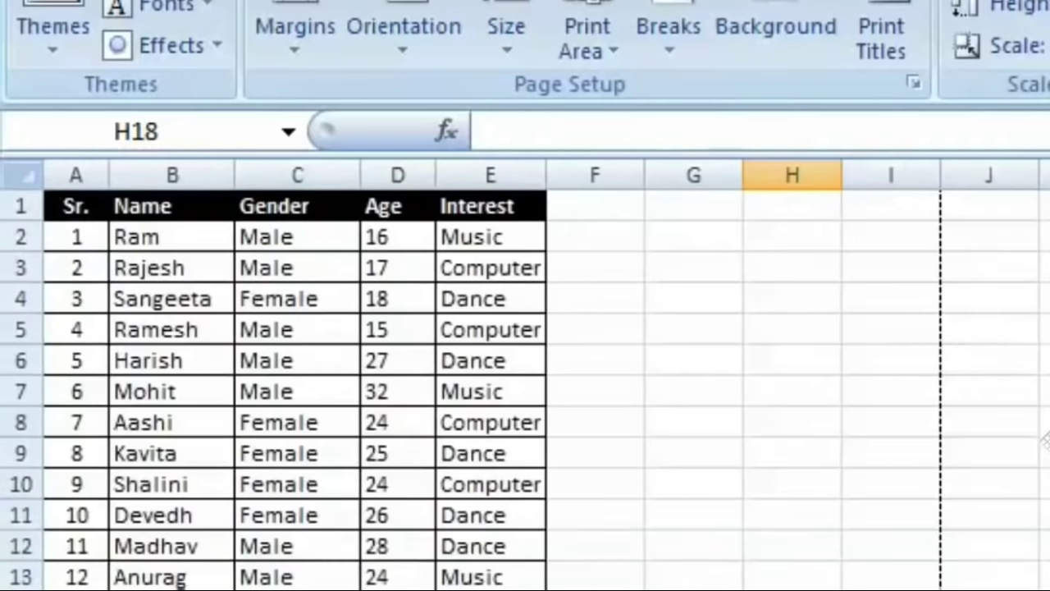
scroll(337, 319, down, 9)
scroll(338, 319, down, 3)
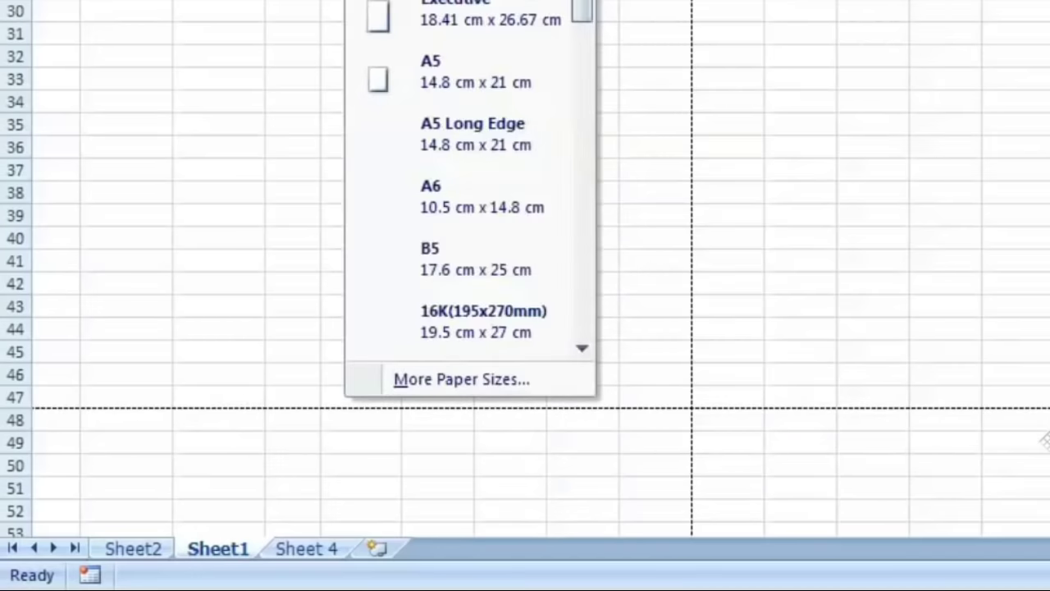
click(403, 263)
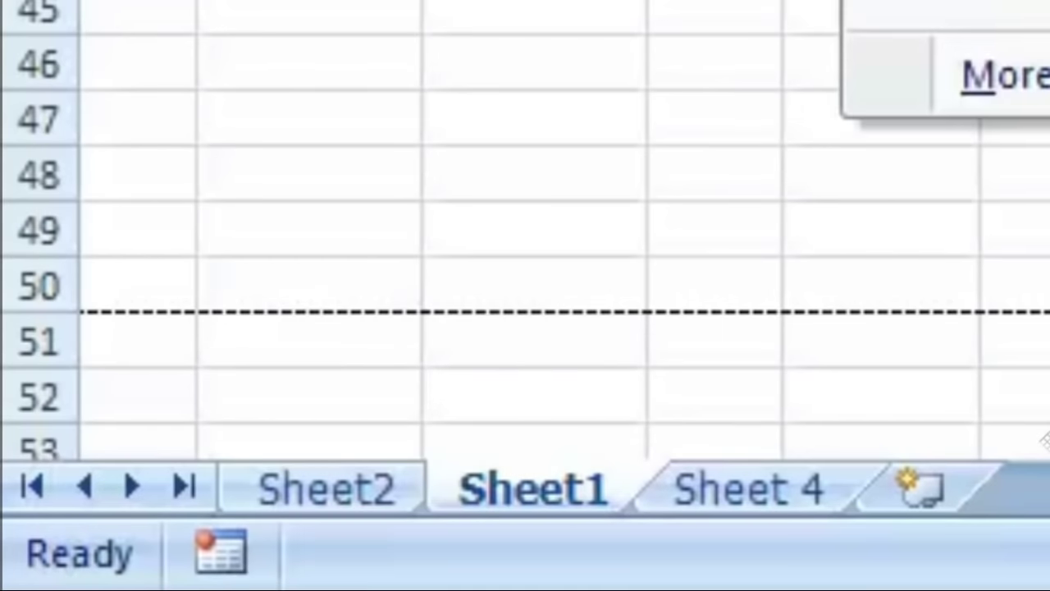
scroll(591, 151, down, 3)
scroll(591, 152, down, 1)
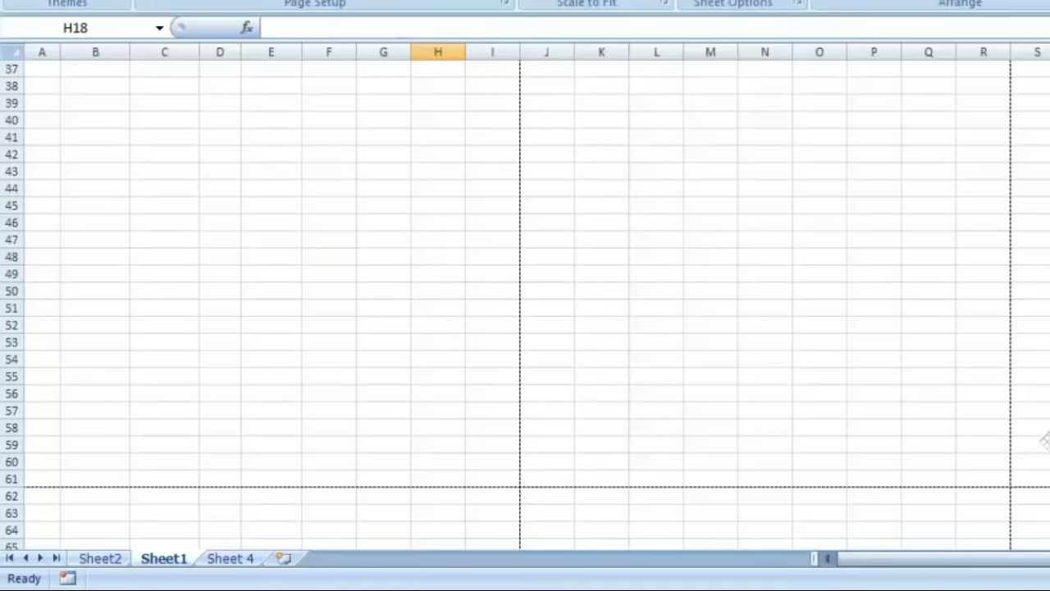
scroll(677, 416, down, 1)
scroll(677, 415, down, 2)
scroll(678, 415, down, 2)
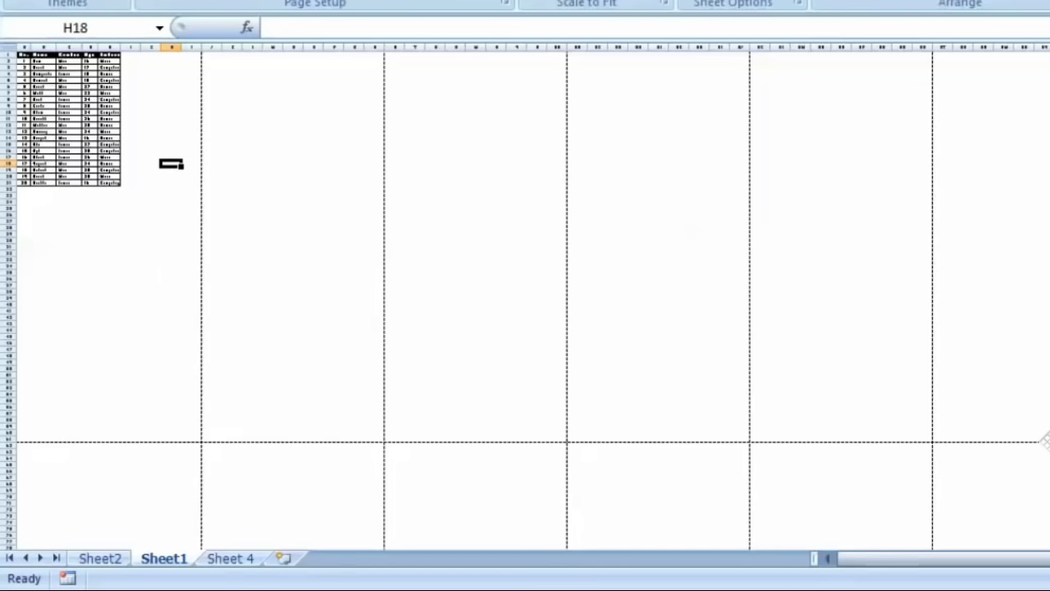
Zoom back in to about 100% so the student table is readable, and select it
scroll(607, 548, up, 3)
scroll(607, 548, up, 2)
scroll(607, 547, up, 1)
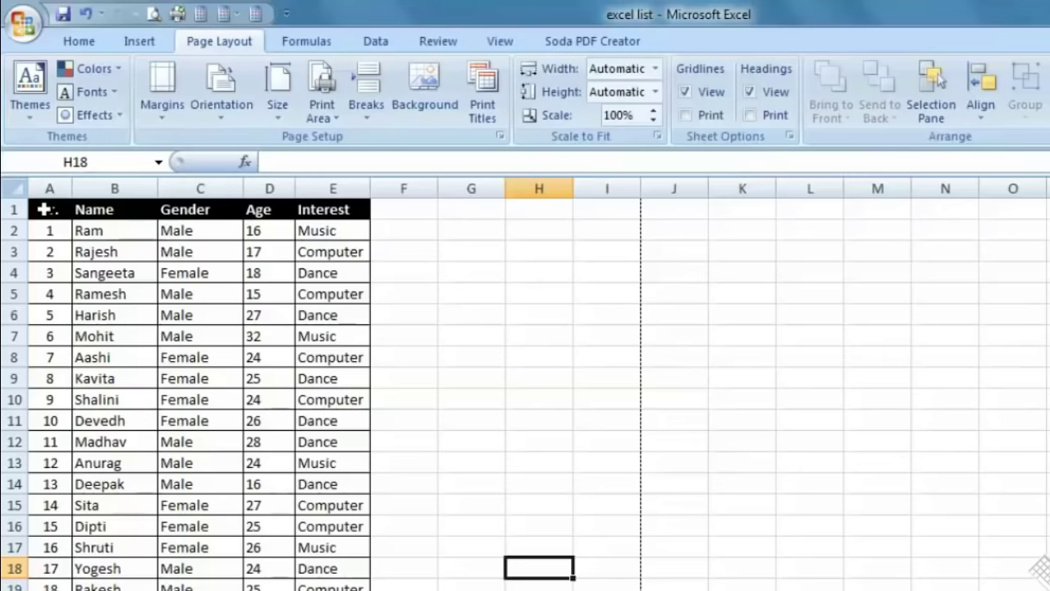
drag(43, 209, 344, 565)
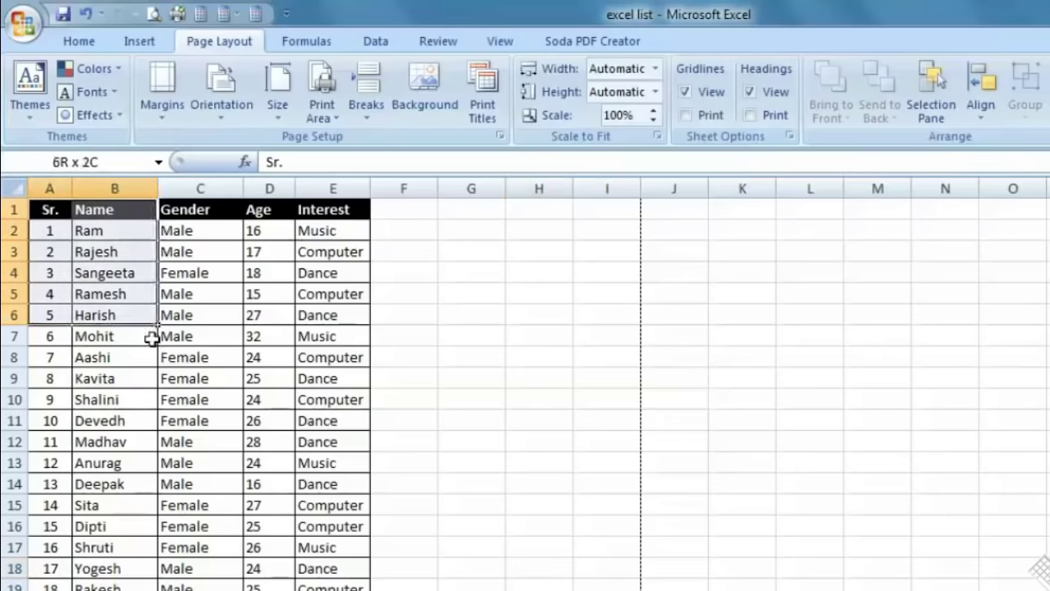
Copy the selected student table and paste it starting at cell G1
right_click(321, 355)
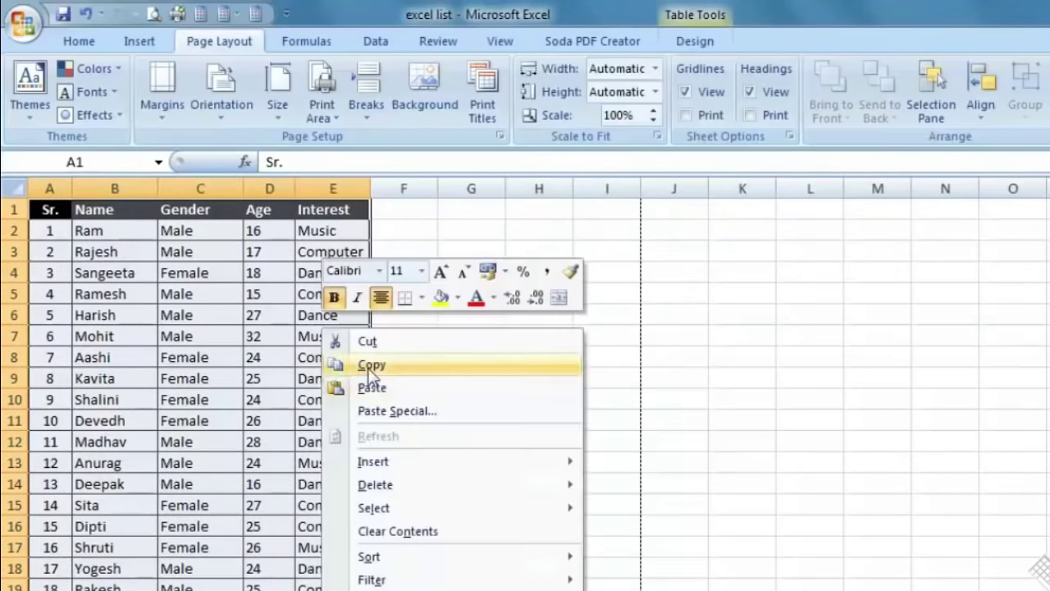
click(361, 365)
right_click(645, 209)
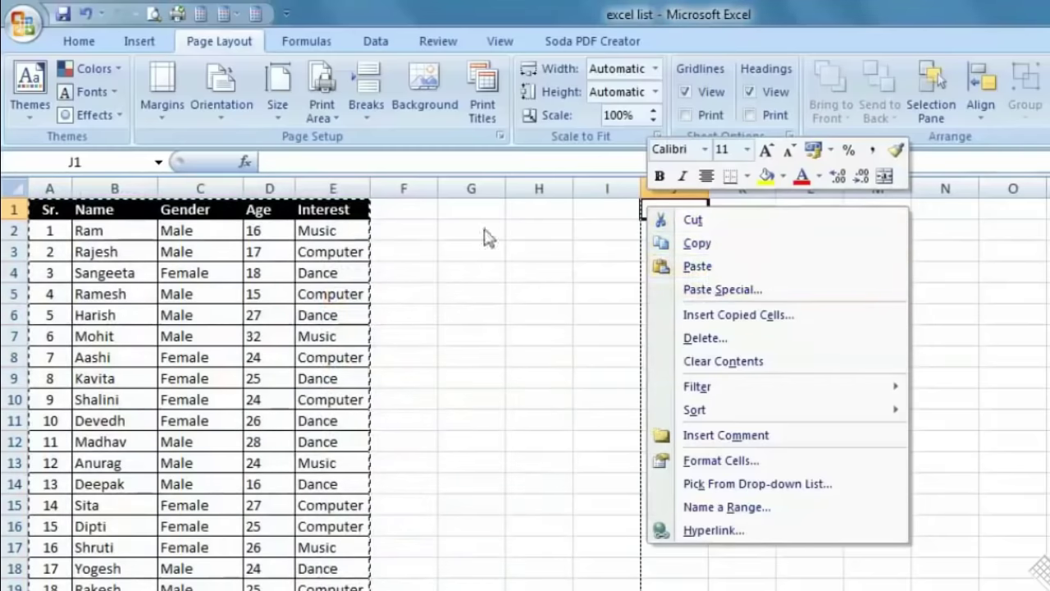
right_click(402, 212)
click(486, 207)
right_click(486, 207)
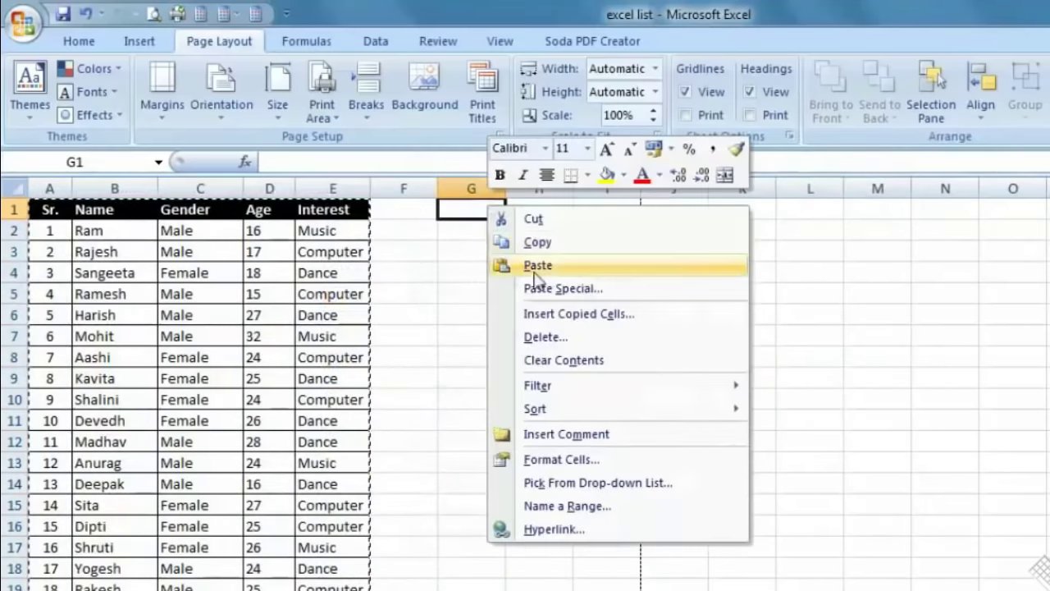
click(532, 269)
Deselect the pasted copy and reselect the original table A1:E21
click(422, 363)
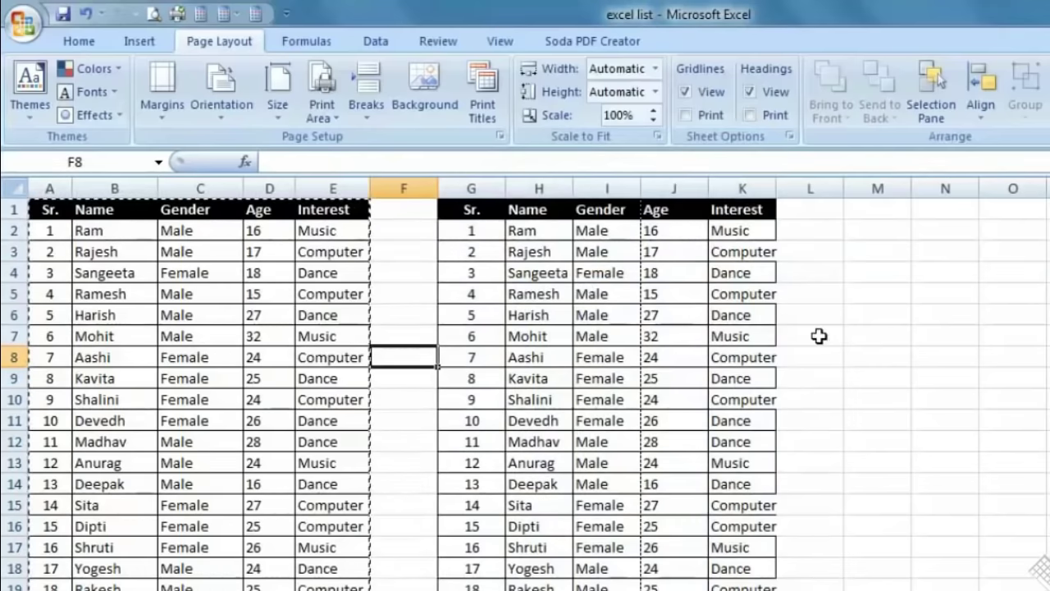
click(399, 335)
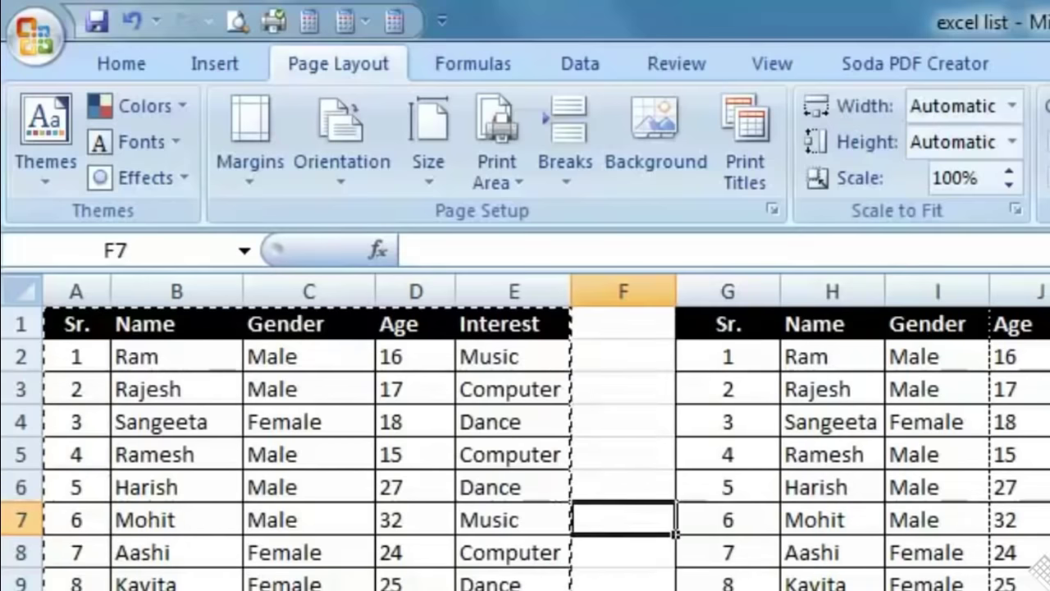
drag(514, 587, 76, 323)
click(668, 433)
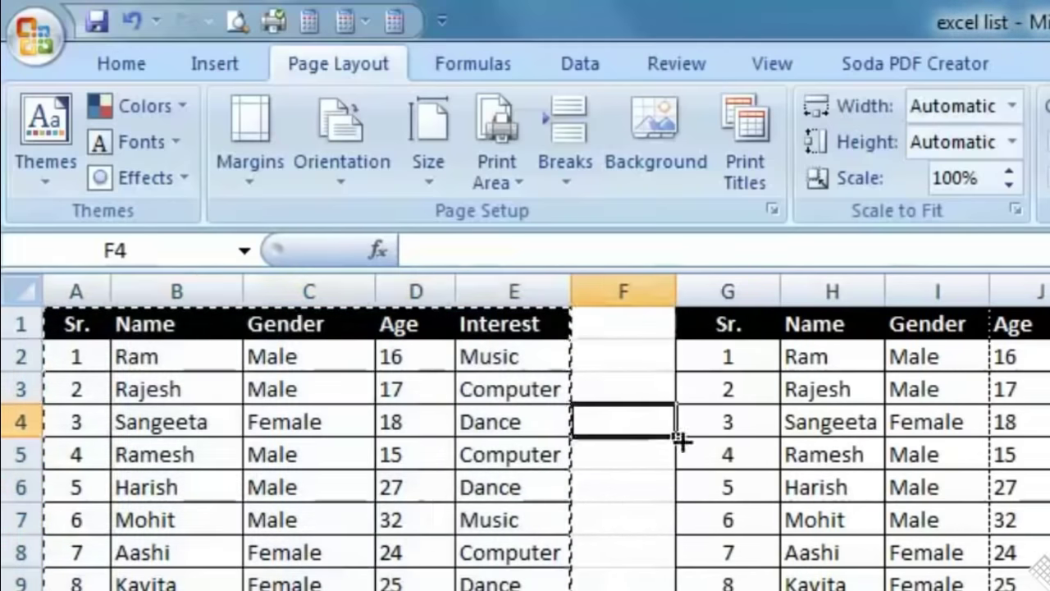
drag(513, 587, 24, 323)
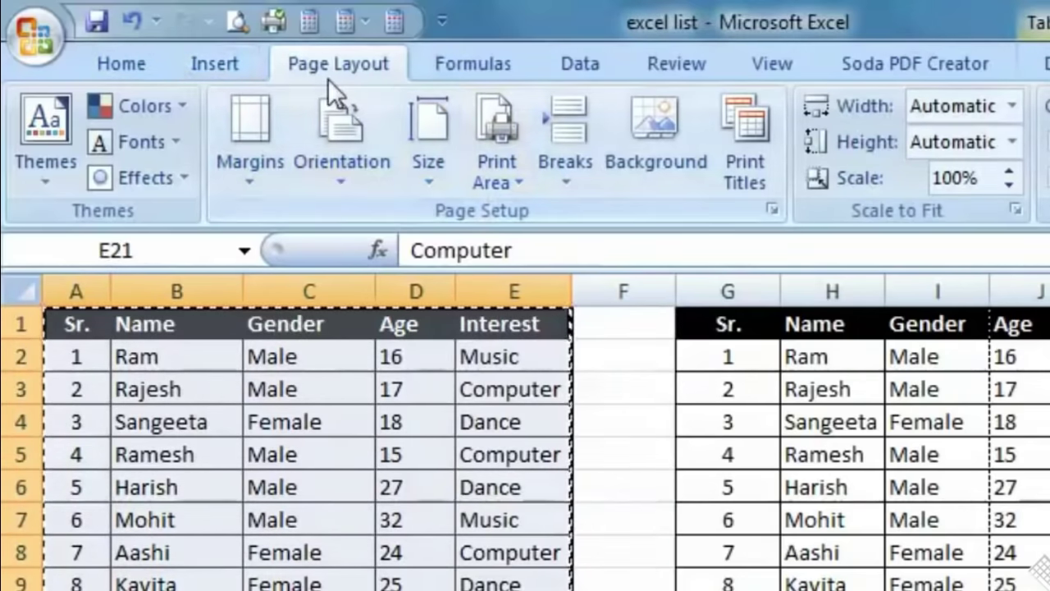
Set A1:E21 as the print area and check it in Print Preview
click(518, 179)
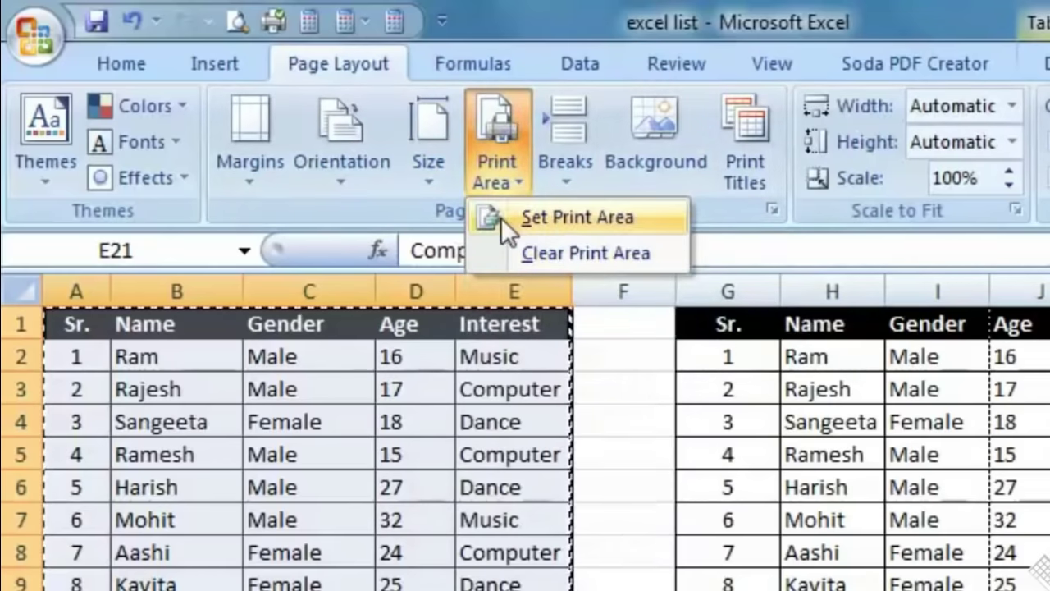
click(644, 217)
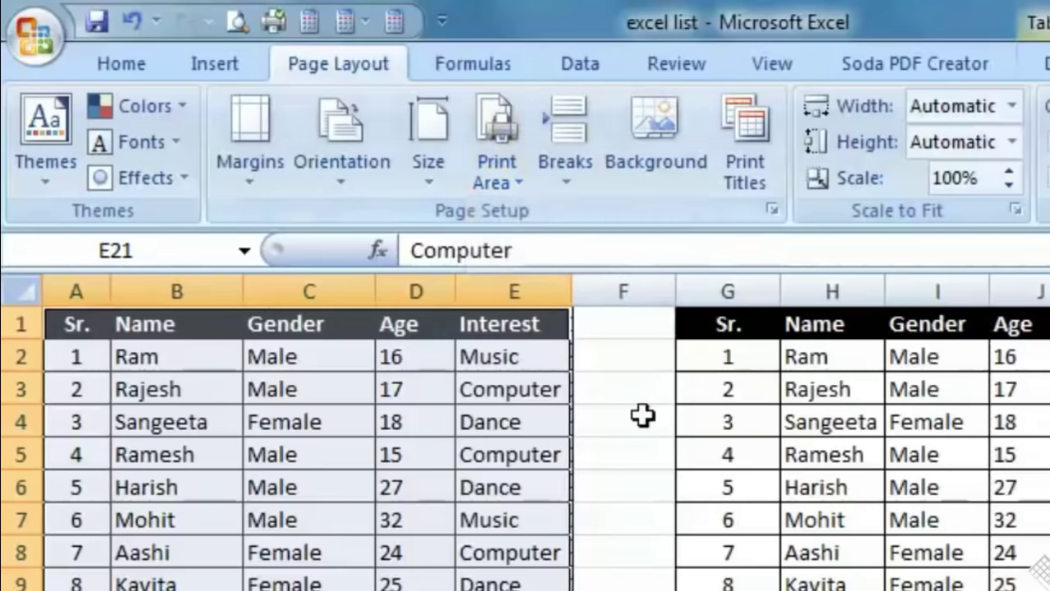
click(642, 415)
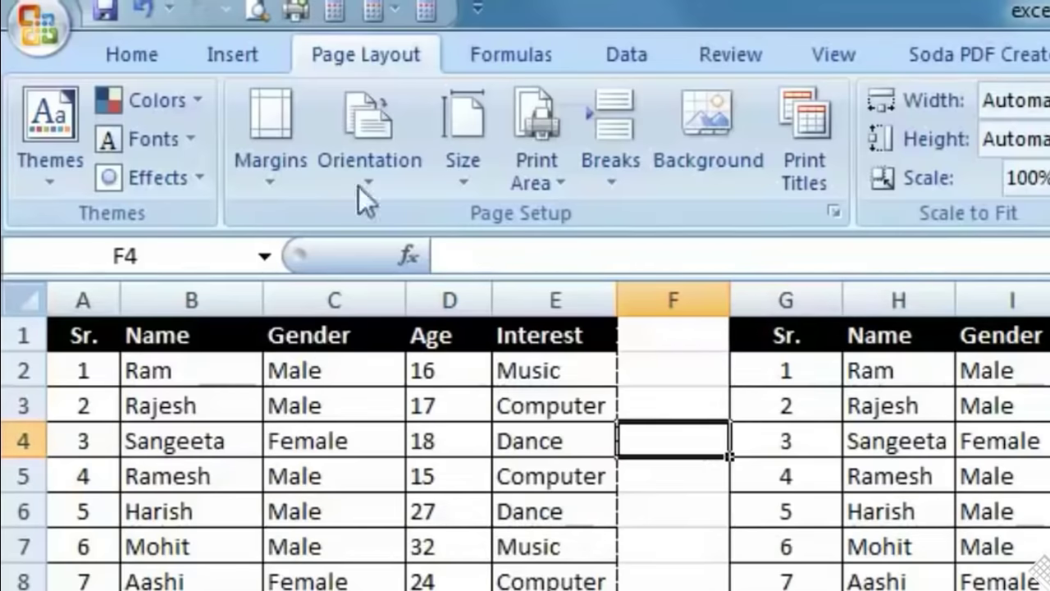
click(261, 19)
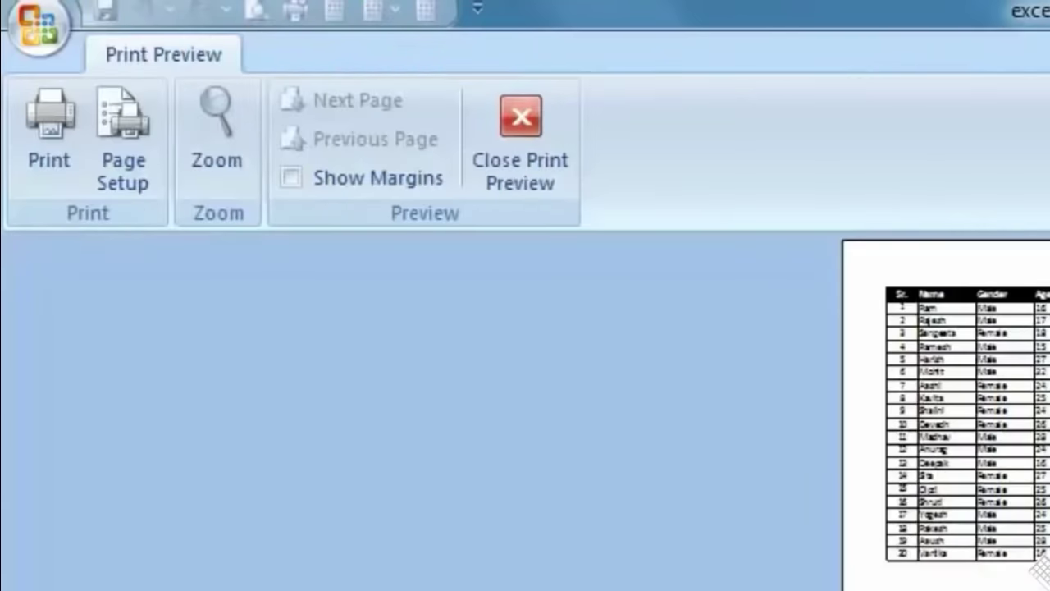
click(516, 152)
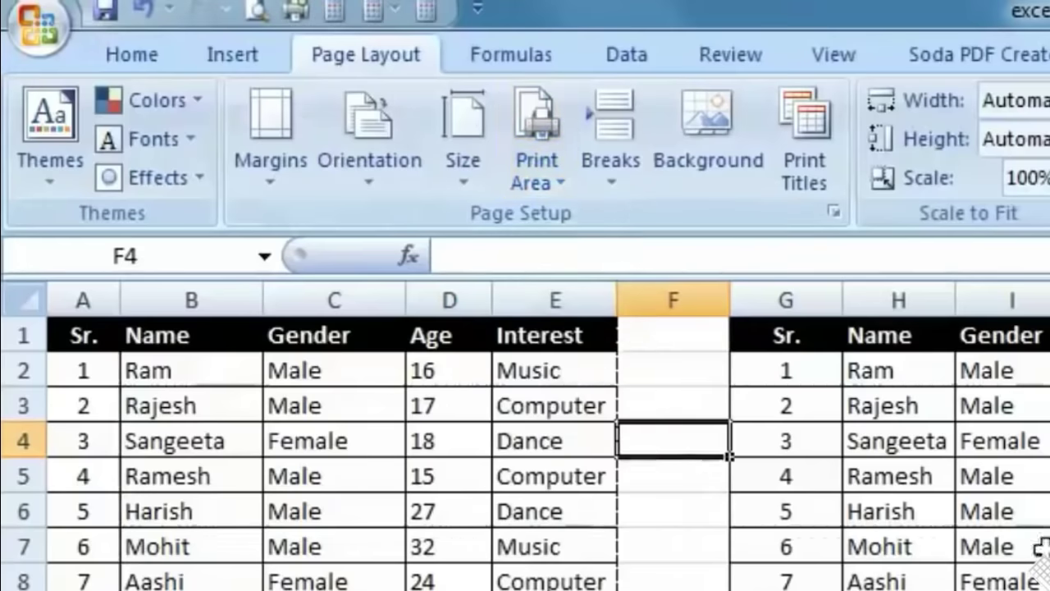
scroll(1040, 548, down, 4)
Clear the existing print area
scroll(1040, 558, up, 4)
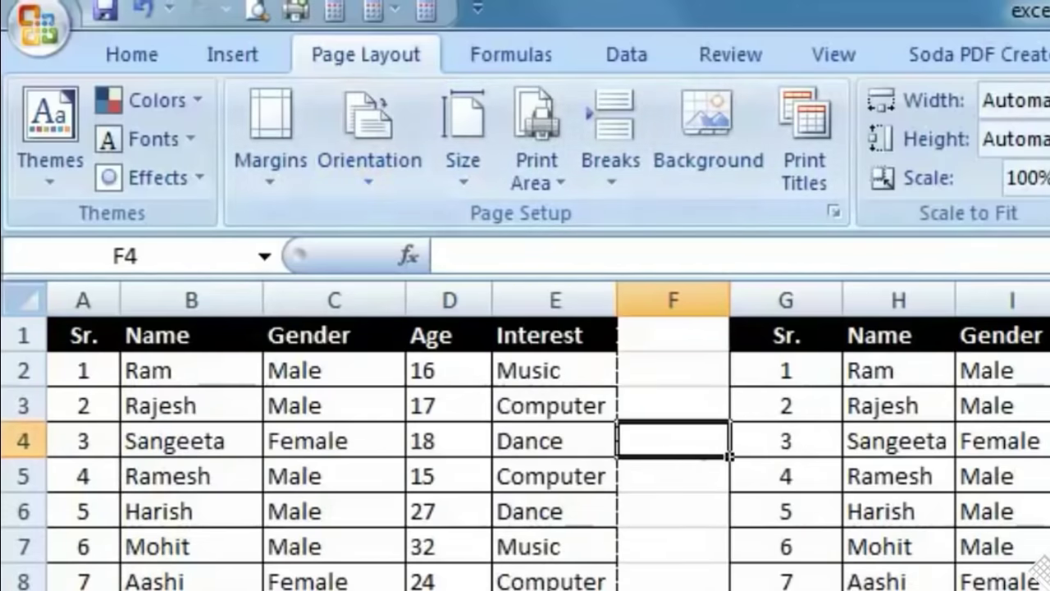
click(539, 181)
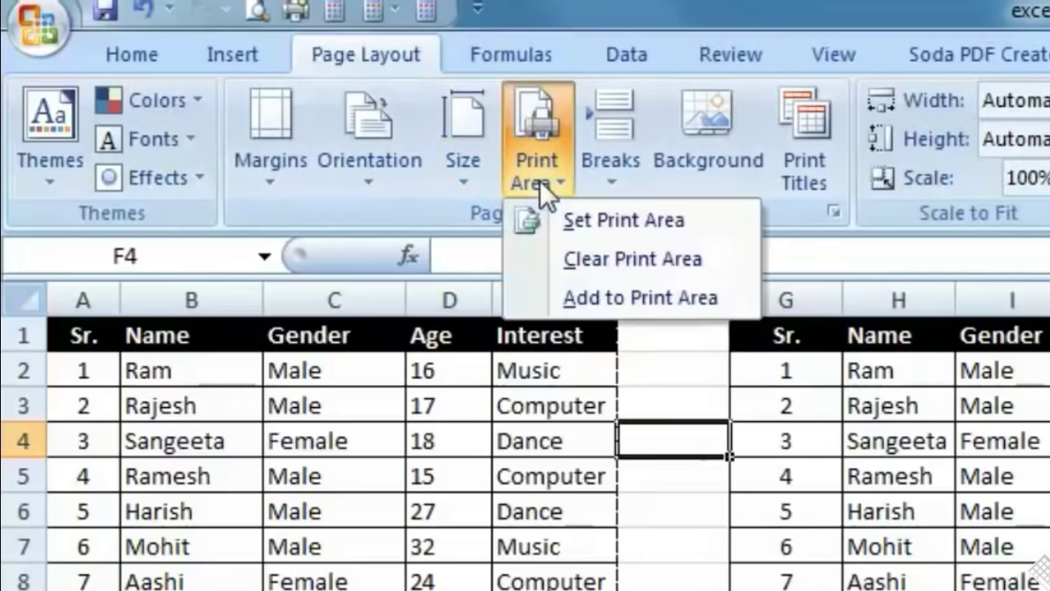
click(658, 259)
click(672, 508)
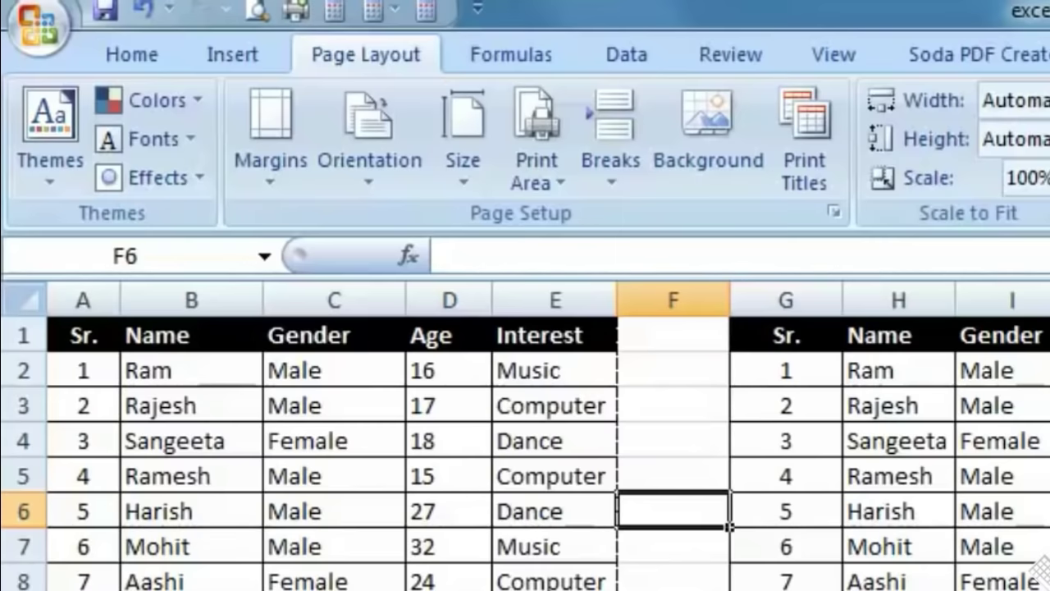
Add the copied table G1:K20 to the print area and preview both pages
drag(787, 335, 1046, 586)
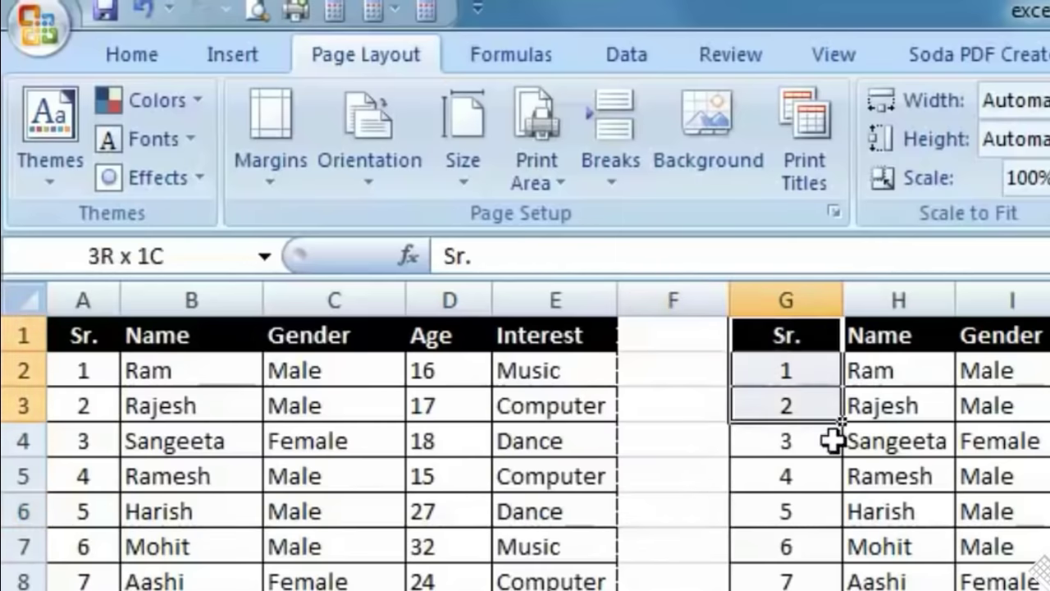
click(558, 172)
click(638, 300)
click(691, 468)
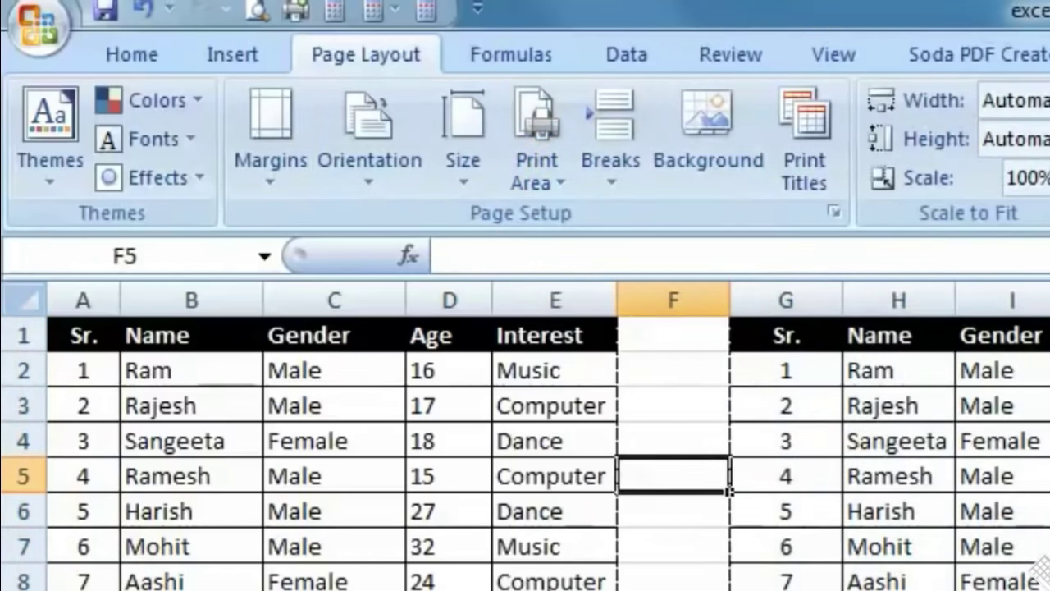
click(257, 10)
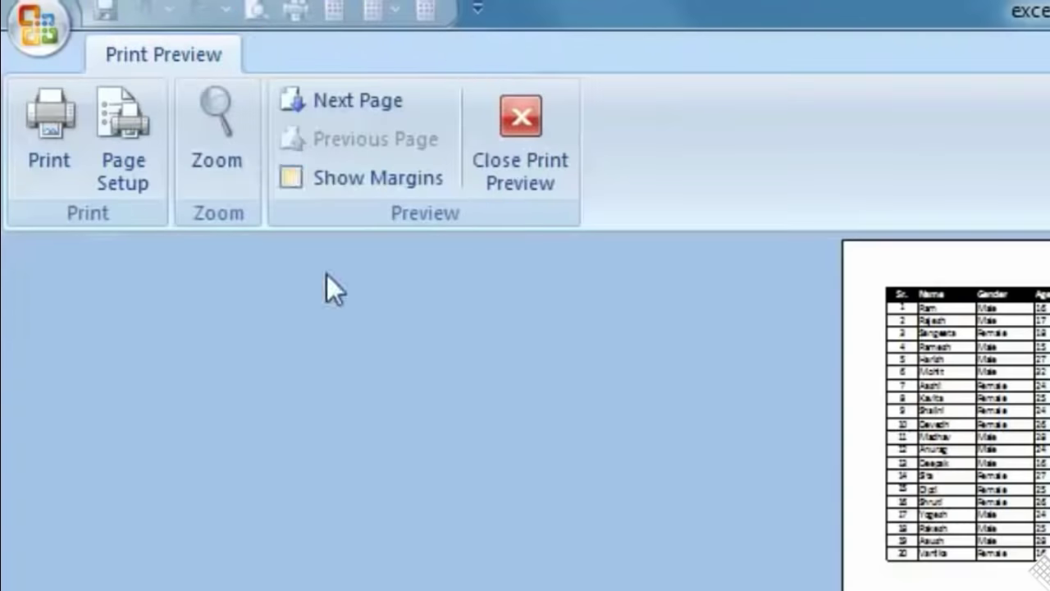
scroll(833, 525, down, 1)
scroll(834, 526, up, 1)
scroll(833, 526, down, 1)
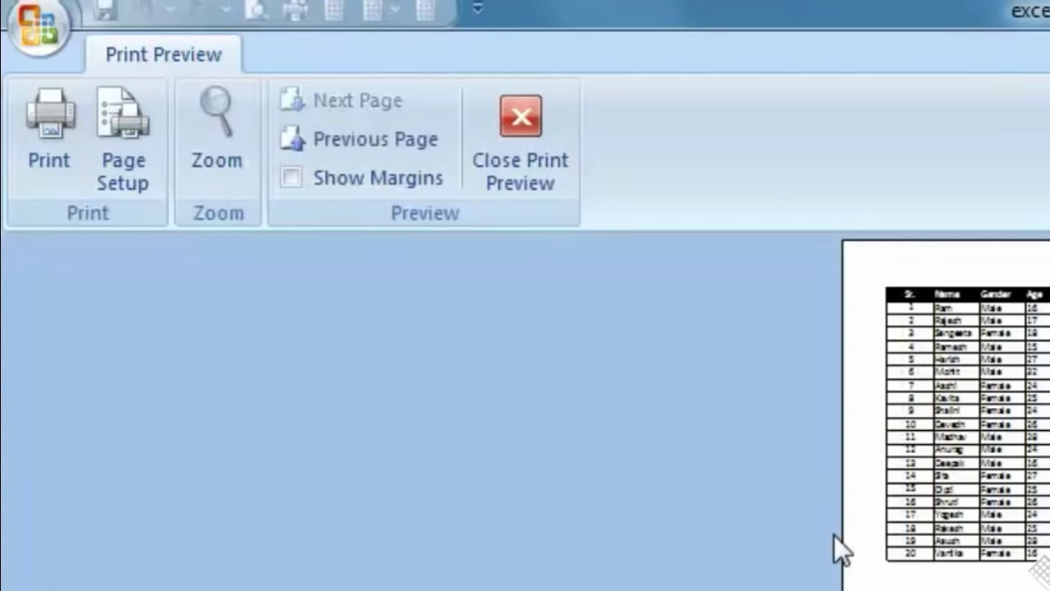
click(504, 152)
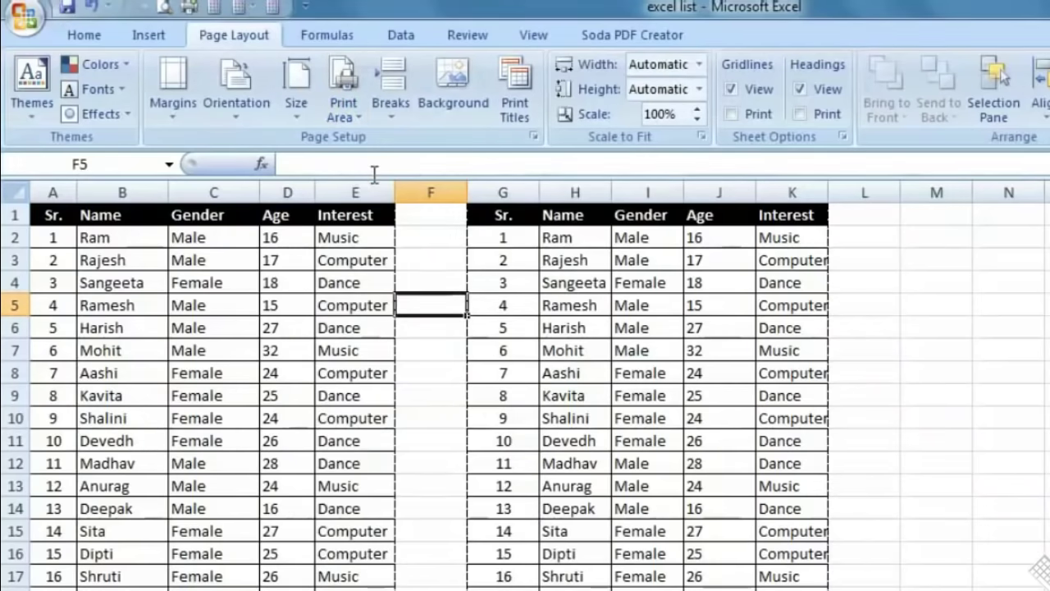
Give all cells of both tables, out to column M, All Borders
drag(961, 217, 90, 588)
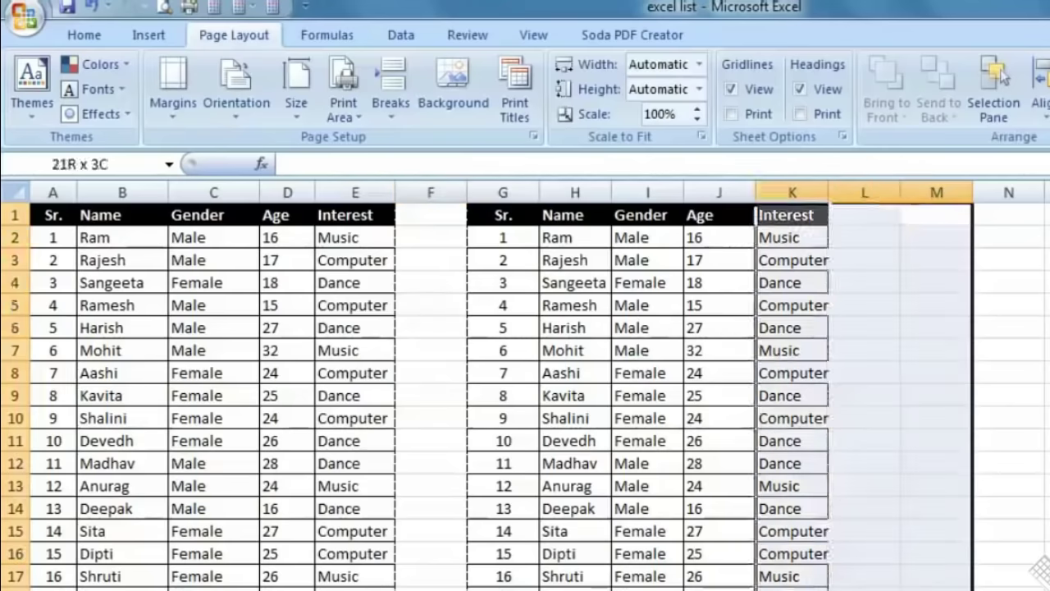
click(84, 34)
click(307, 106)
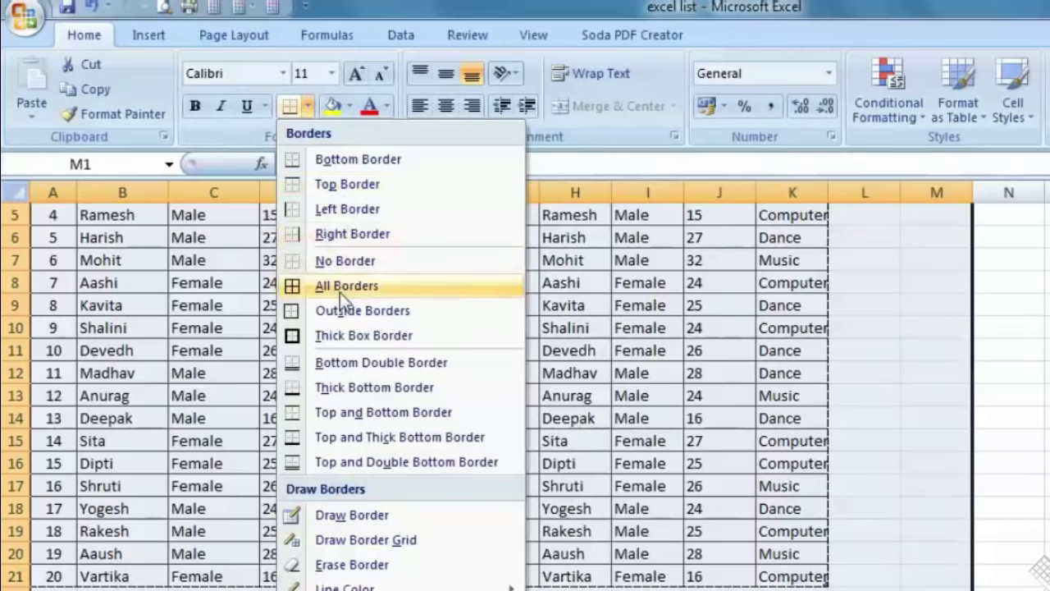
click(340, 284)
scroll(962, 369, up, 2)
click(962, 369)
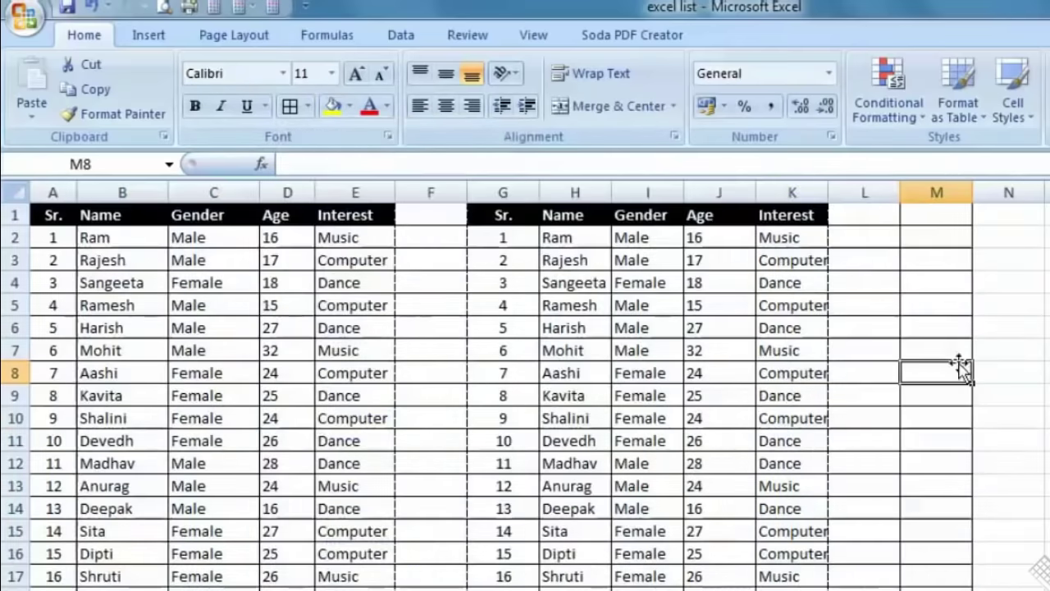
Clear the print area and preview the printout with both tables on page one
click(161, 9)
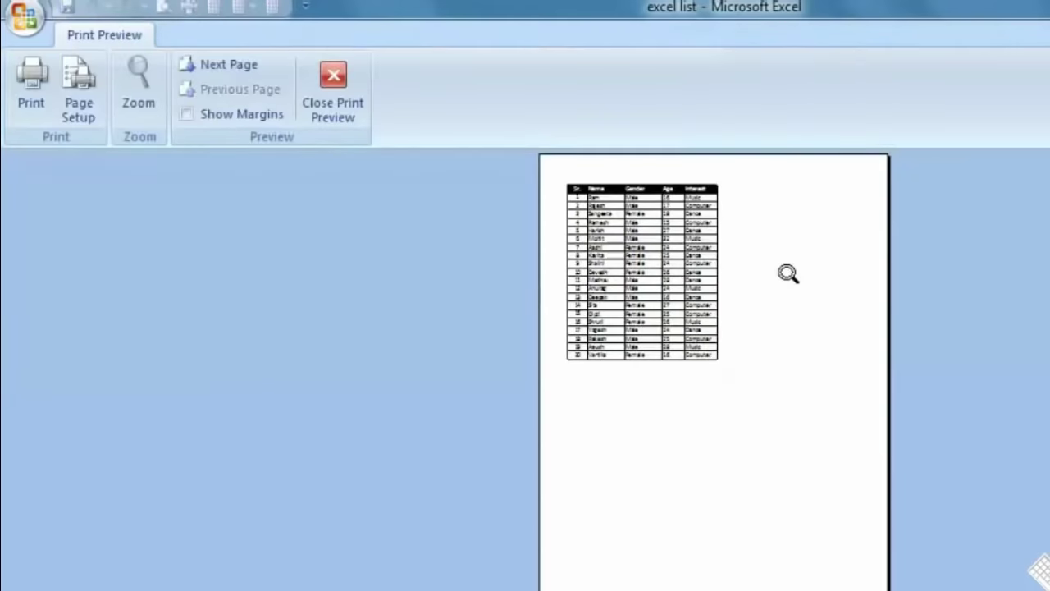
click(336, 105)
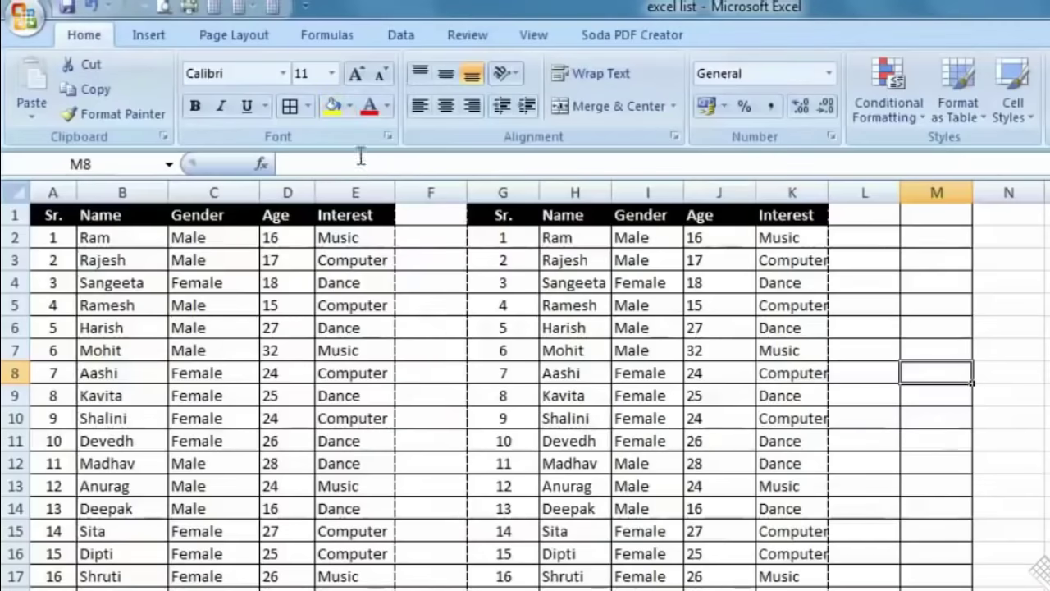
click(220, 35)
click(344, 98)
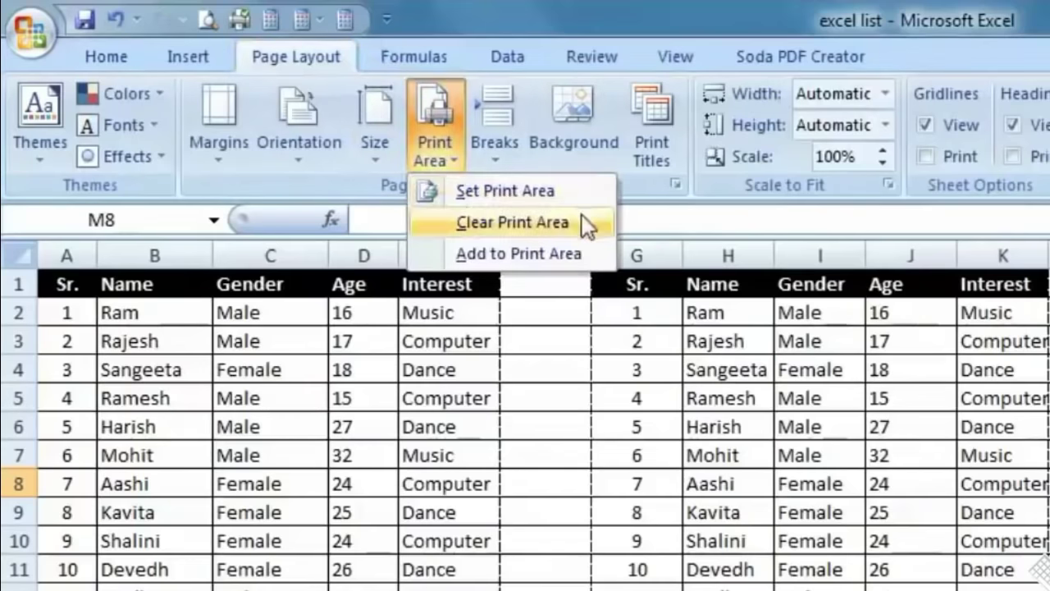
click(563, 224)
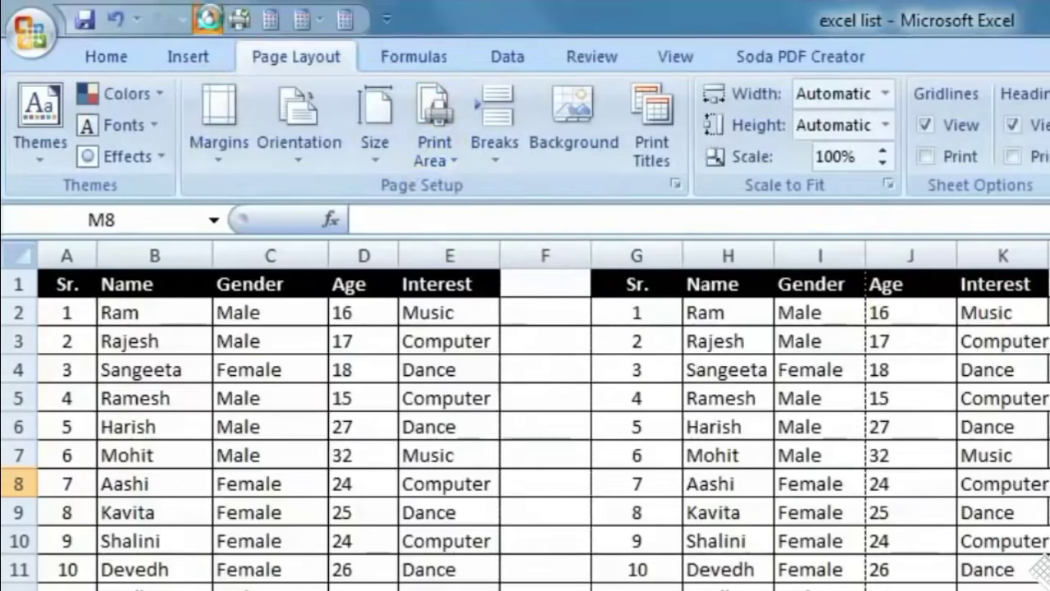
click(209, 18)
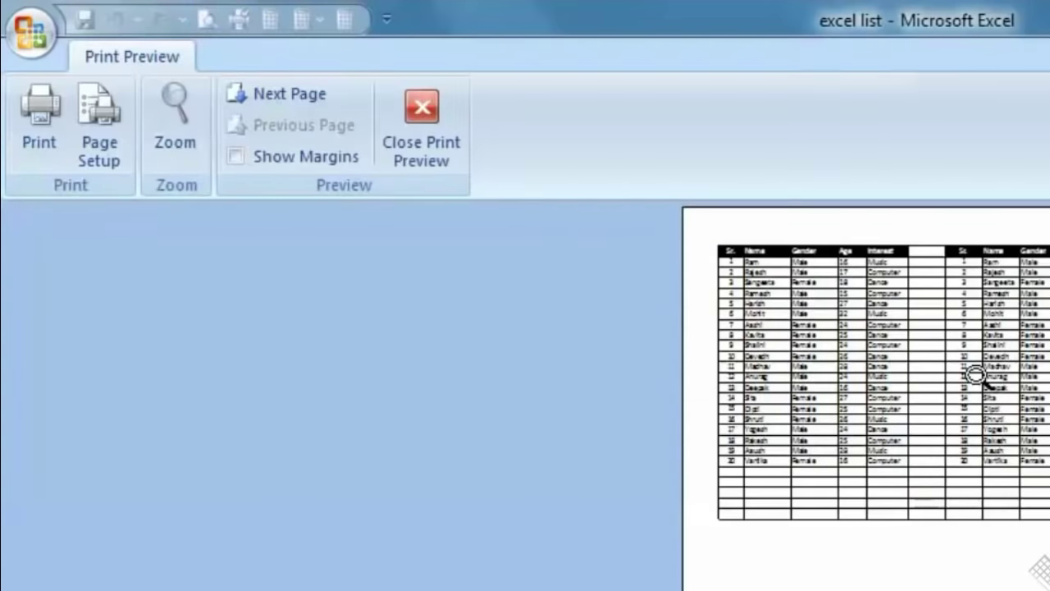
scroll(976, 376, down, 1)
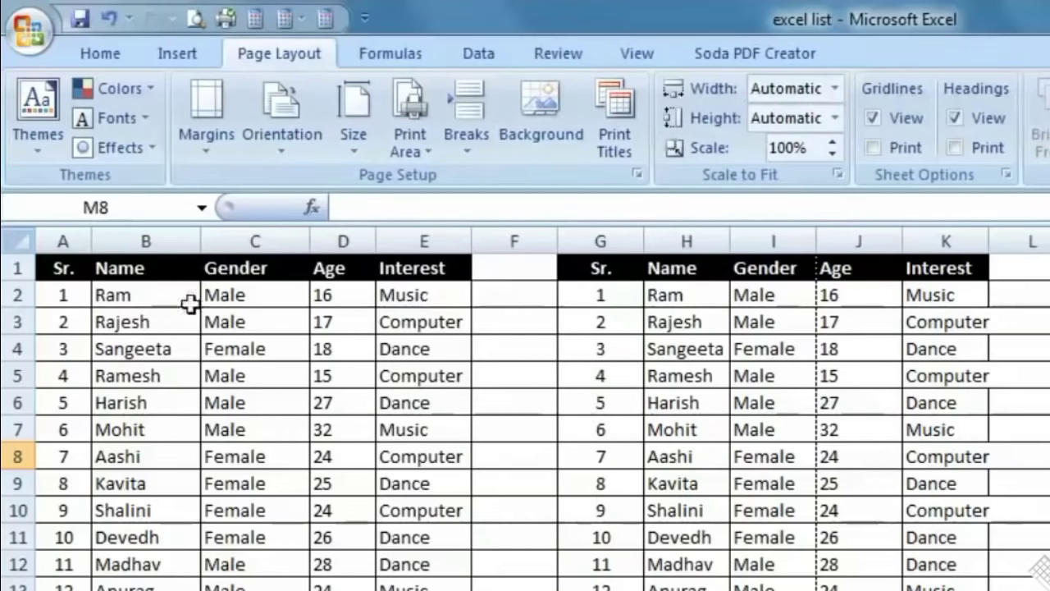
drag(75, 299, 335, 371)
Set A1:E5 as the print area and preview it as one small page
drag(60, 274, 417, 382)
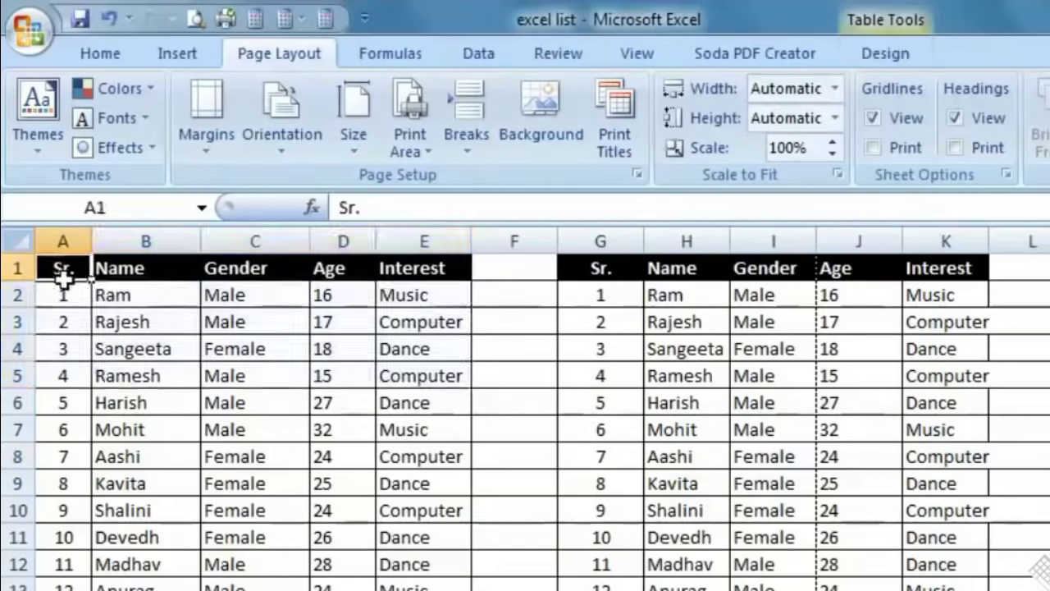
click(409, 136)
click(443, 178)
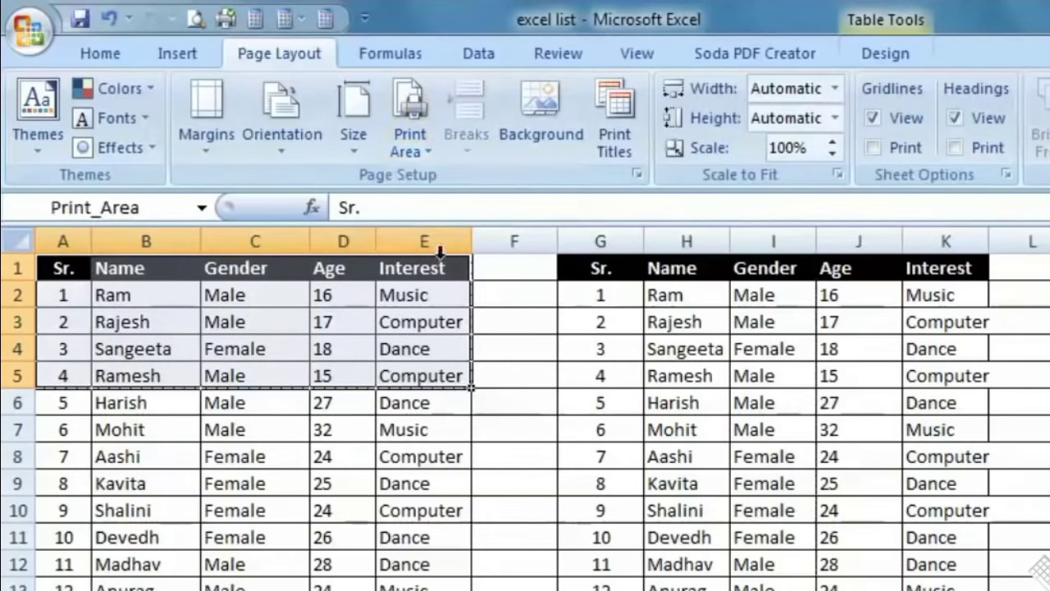
click(194, 25)
click(800, 283)
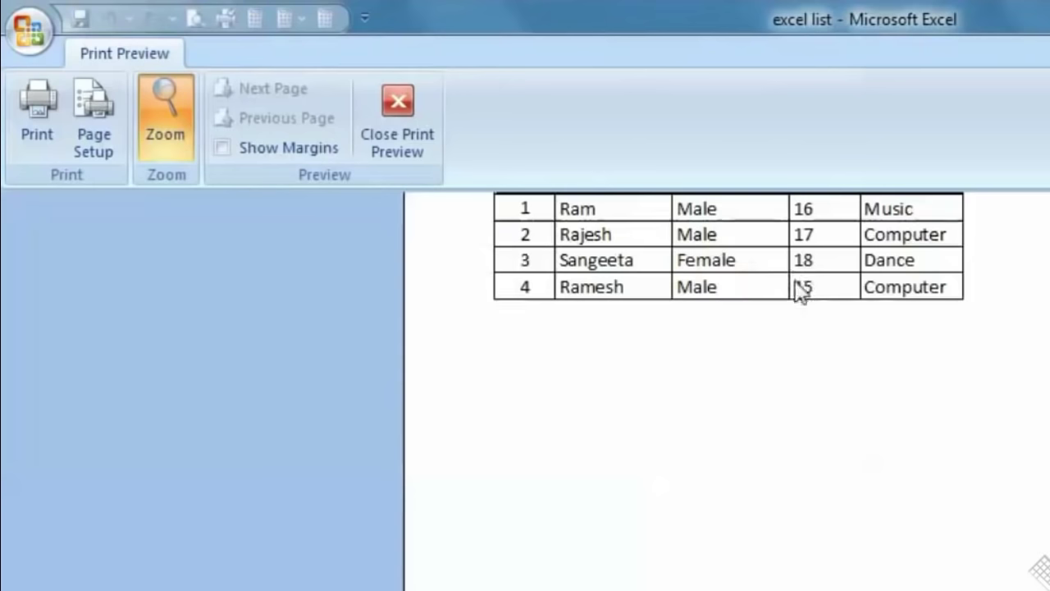
scroll(956, 496, up, 3)
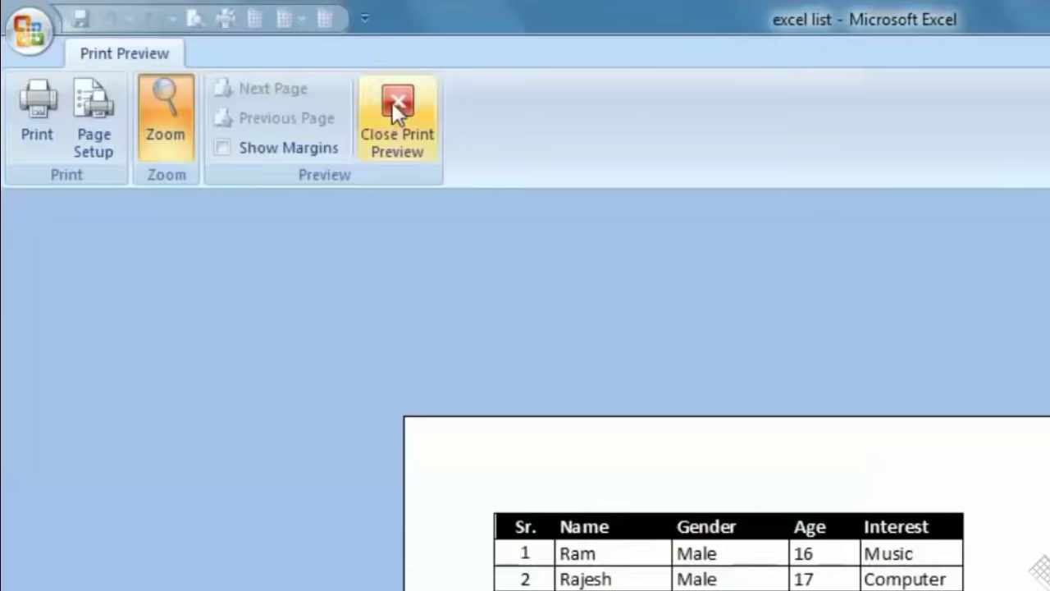
click(395, 110)
Look over the paper Size choices on the Page Layout tab
scroll(581, 410, down, 1)
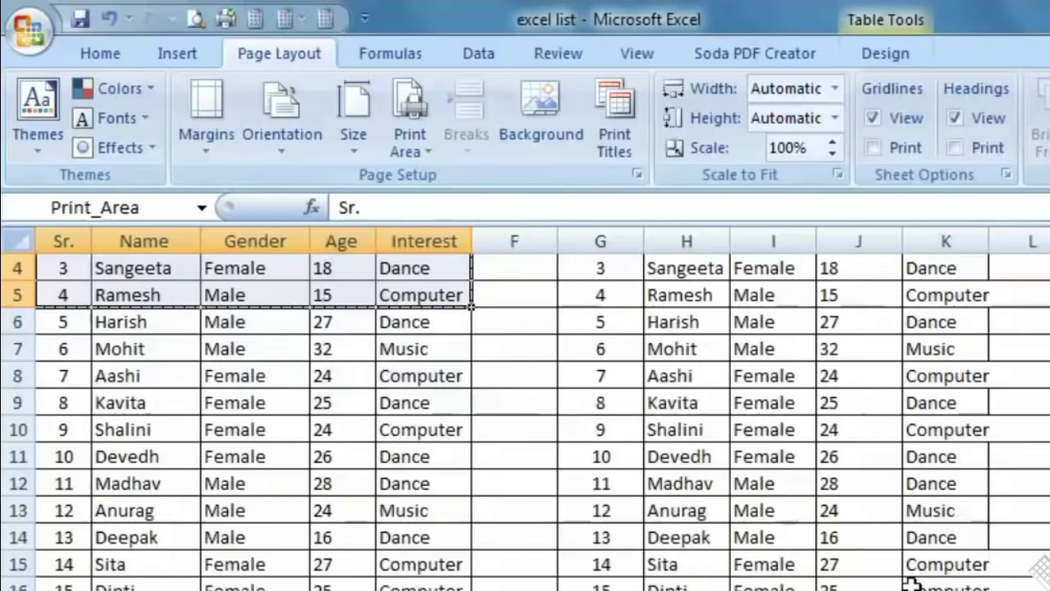
click(374, 123)
click(433, 122)
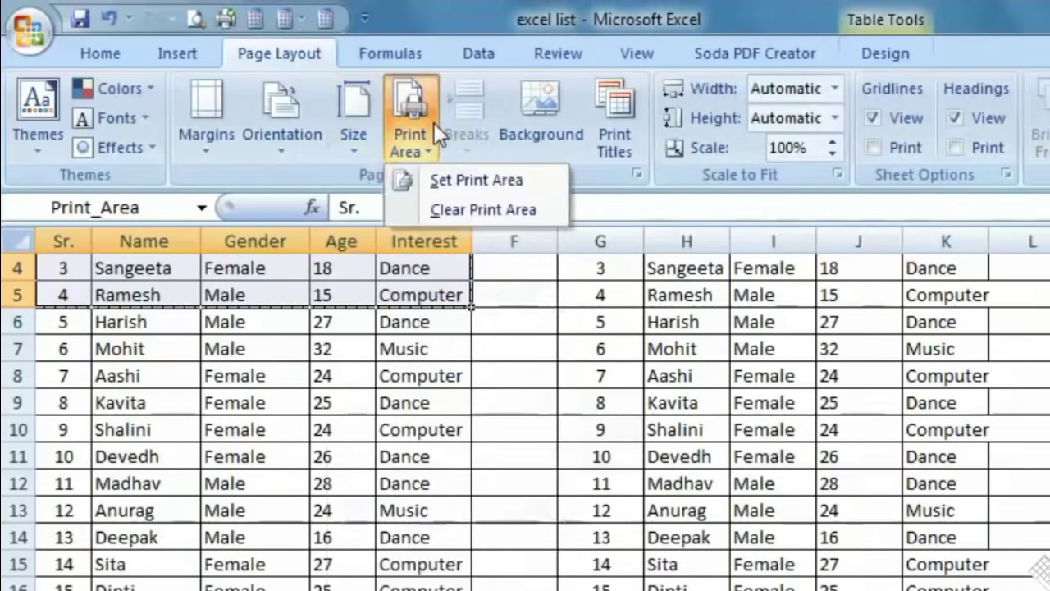
Clear the A1:E5 print area and narrow column F to pull the copied table closer
click(460, 209)
click(524, 429)
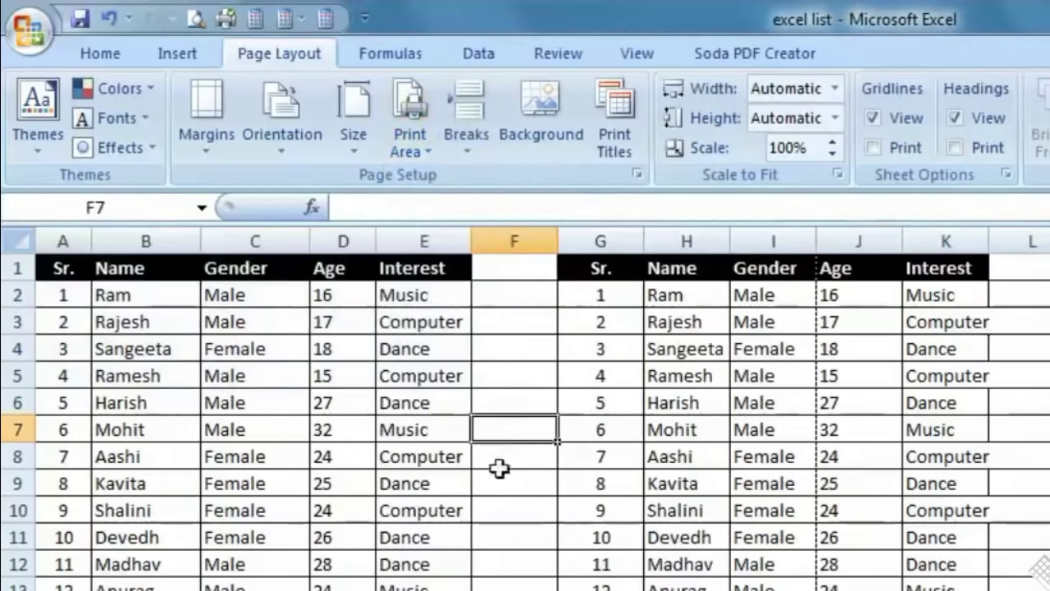
scroll(585, 517, down, 4)
scroll(586, 518, down, 2)
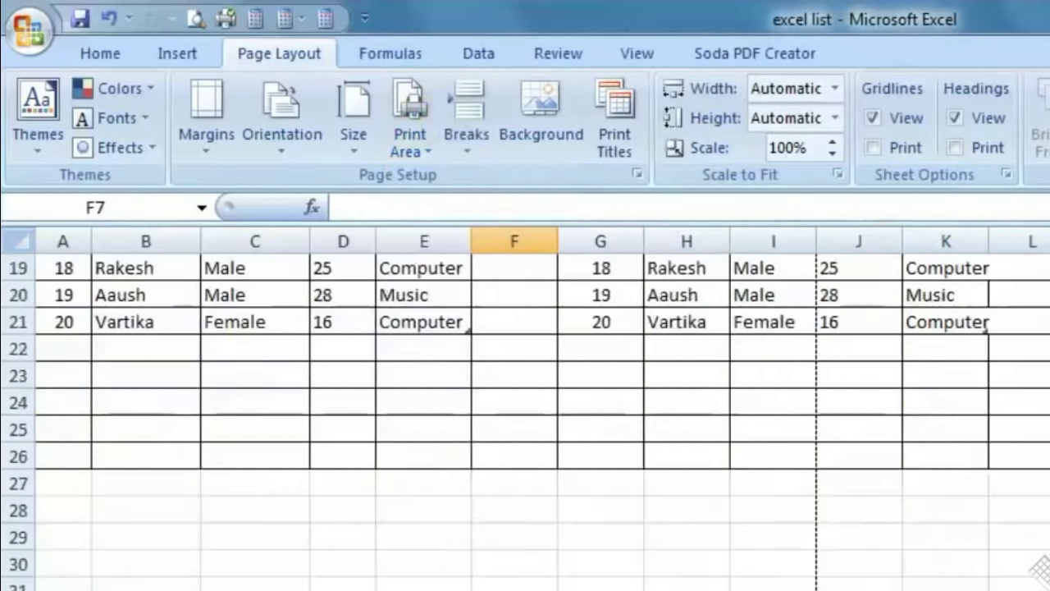
scroll(586, 518, up, 4)
scroll(585, 518, up, 2)
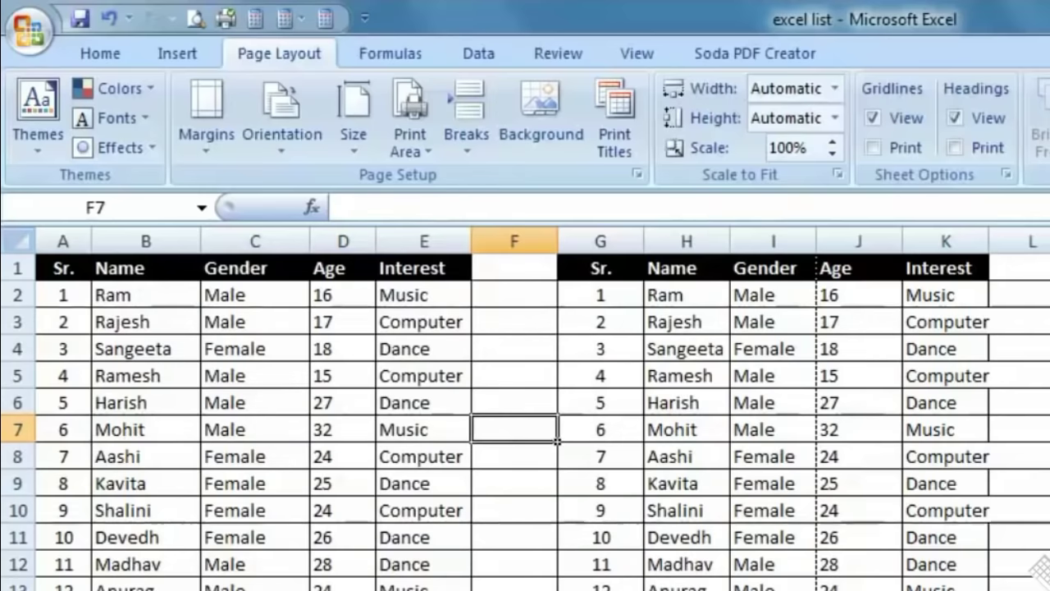
drag(644, 241, 499, 242)
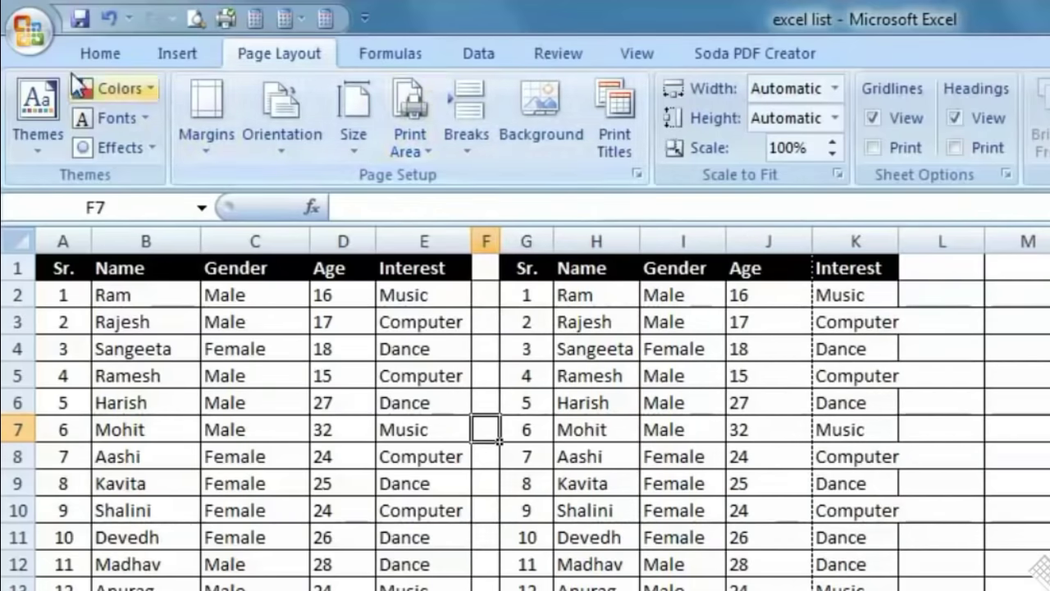
In Page Setup, scale to Fit to 1 page wide by 1 tall and confirm in preview
key(ctrl+F2)
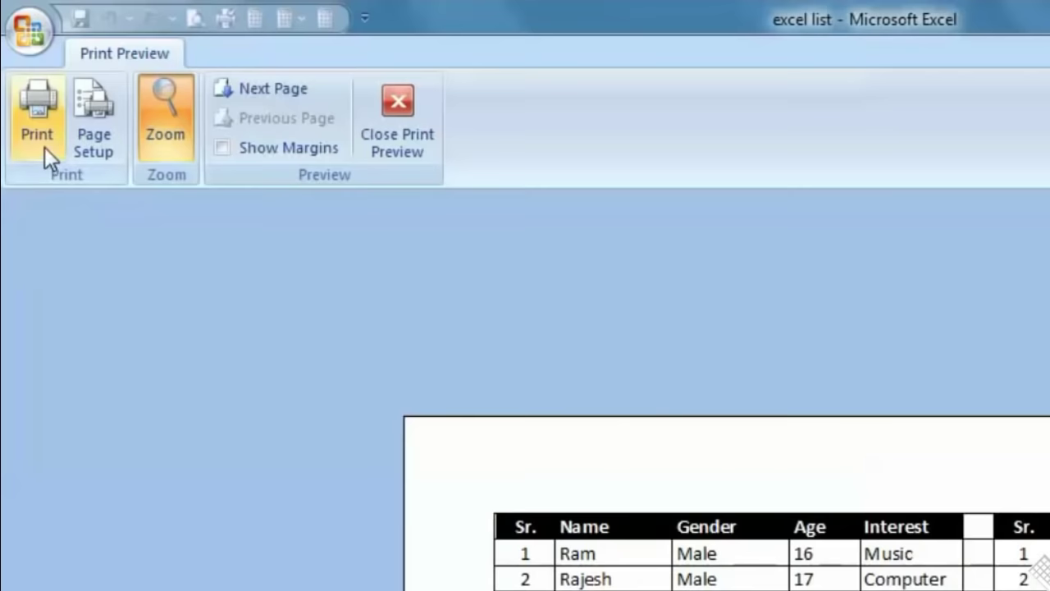
click(103, 140)
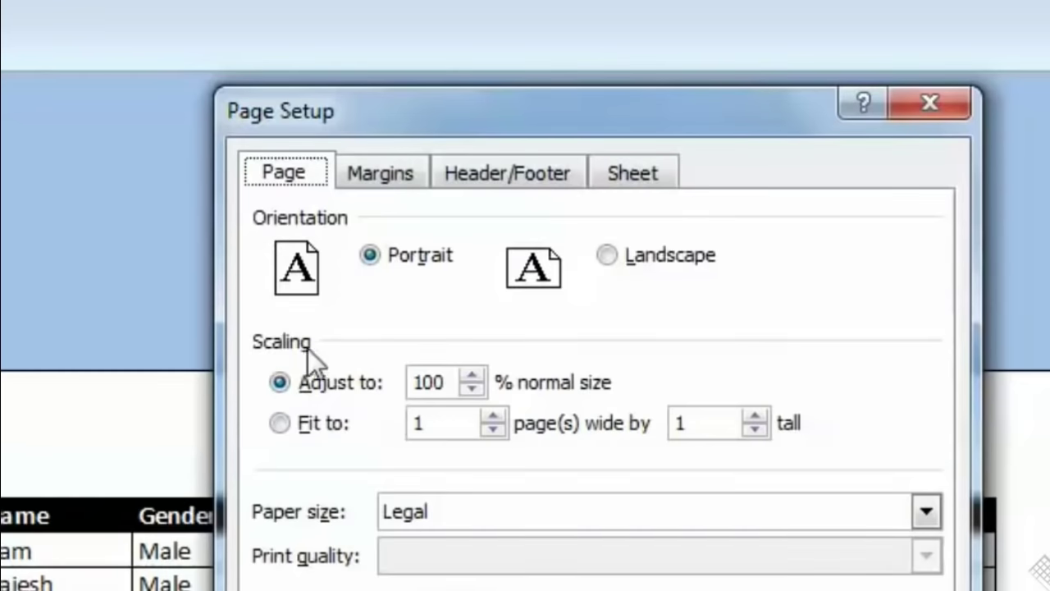
click(278, 423)
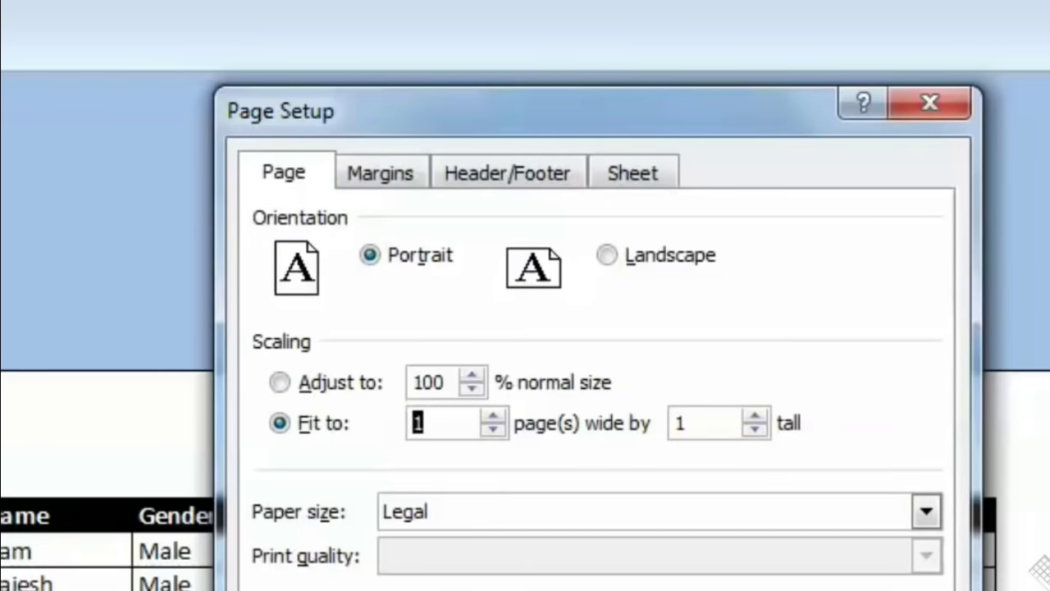
key(Return)
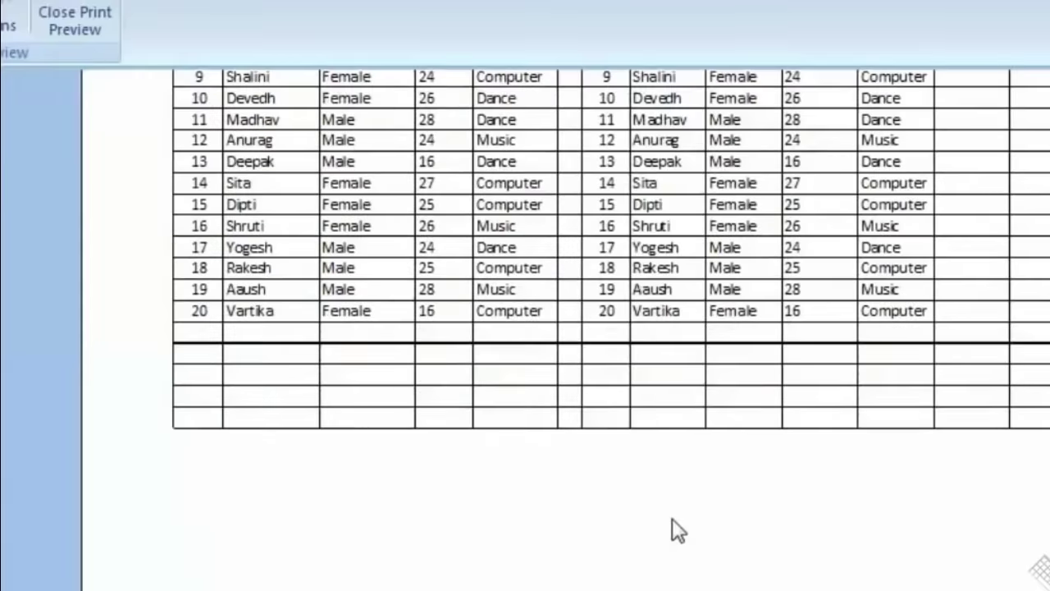
click(672, 529)
click(676, 525)
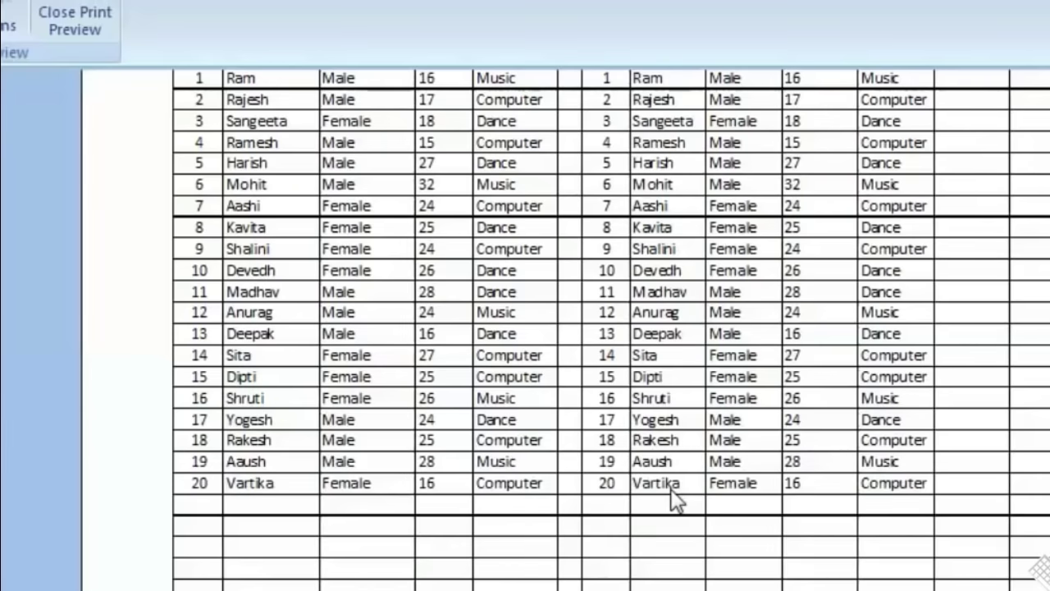
key(ctrl+p)
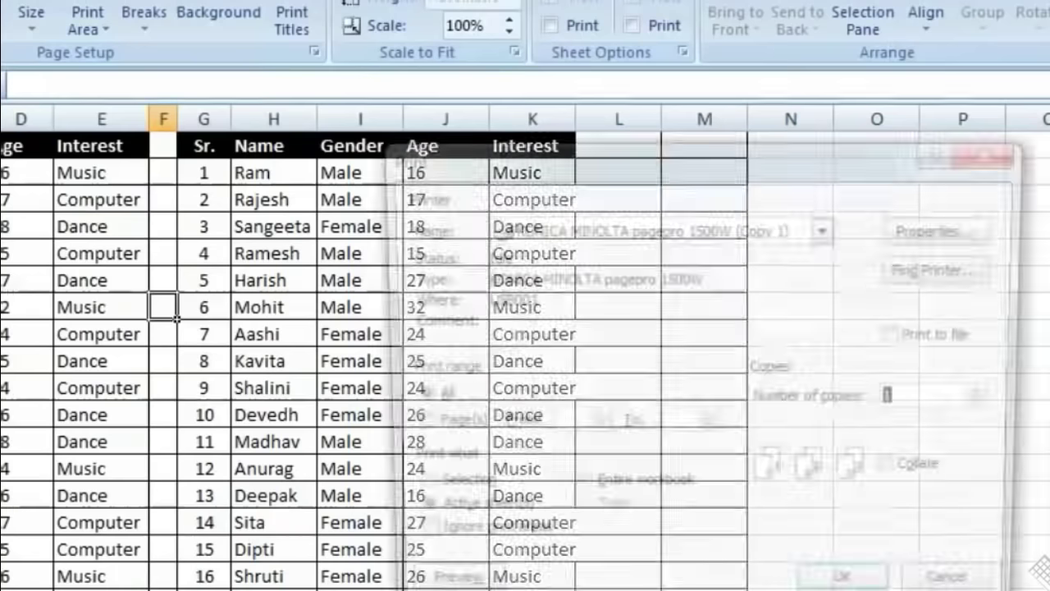
Dismiss the Print dialog and preview, returning to the worksheet with both tables
key(Escape)
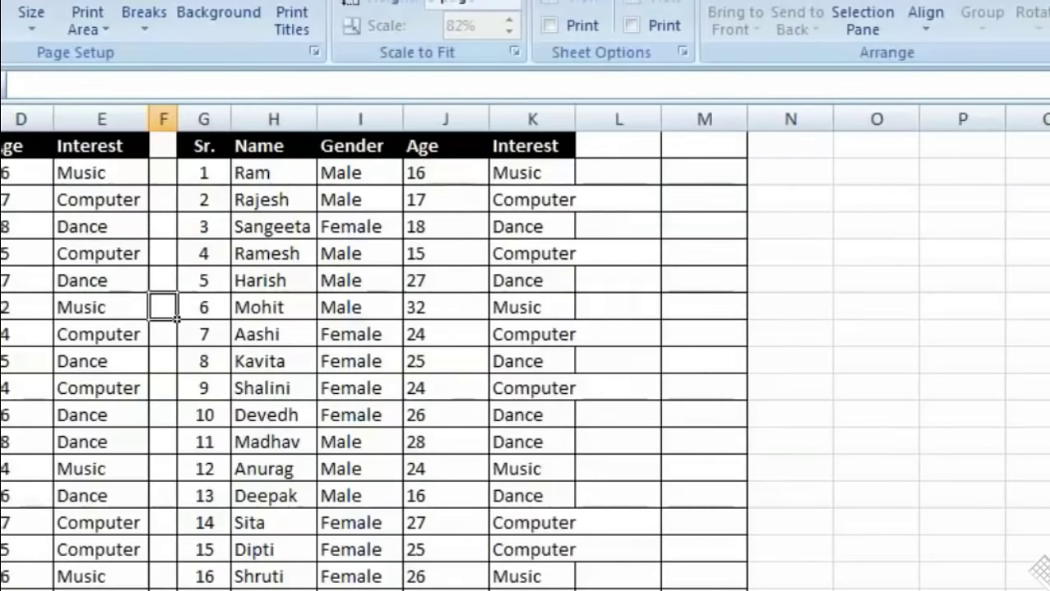
key(ctrl+F2)
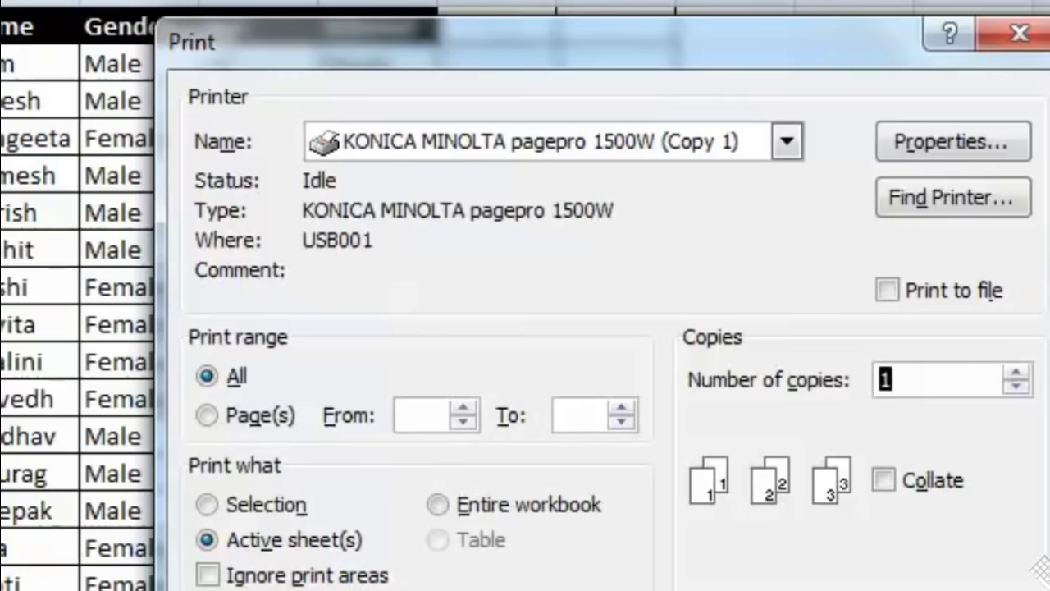
key(Escape)
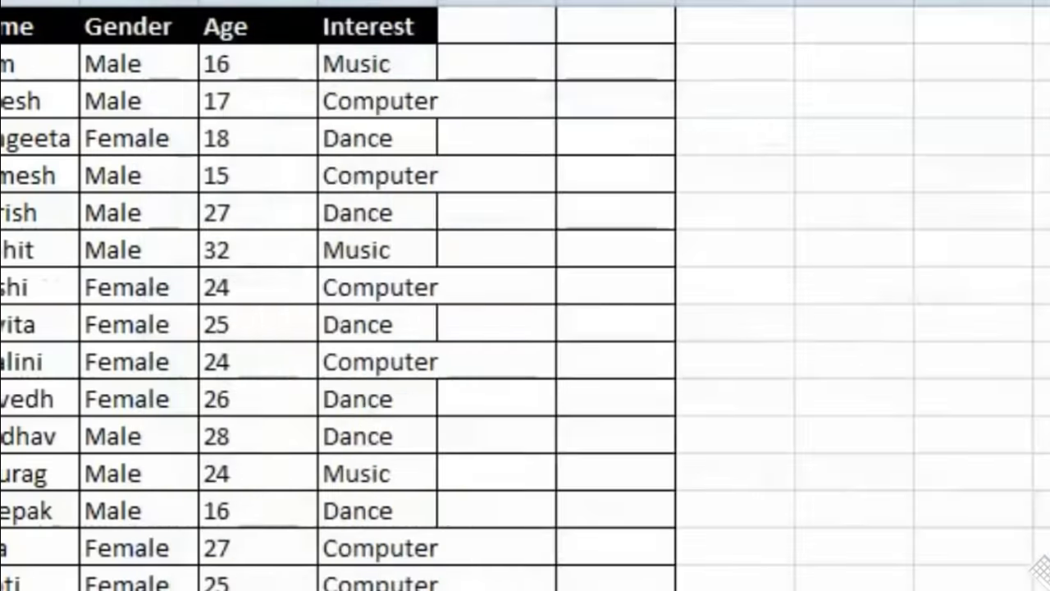
scroll(476, 69, down, 4)
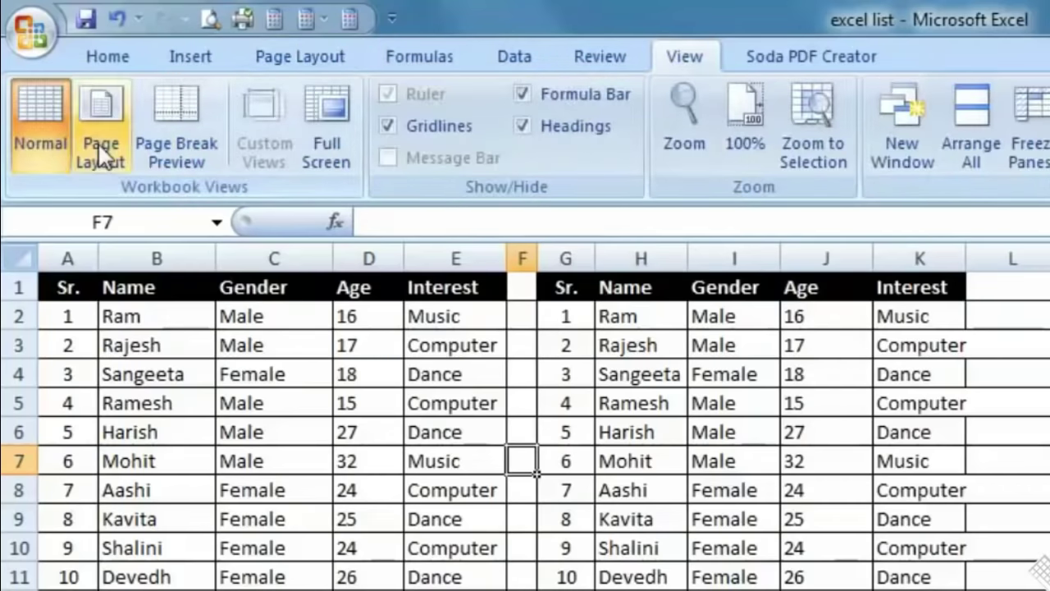
Switch to Page Layout view and open Print Preview from the Office Print menu
click(99, 143)
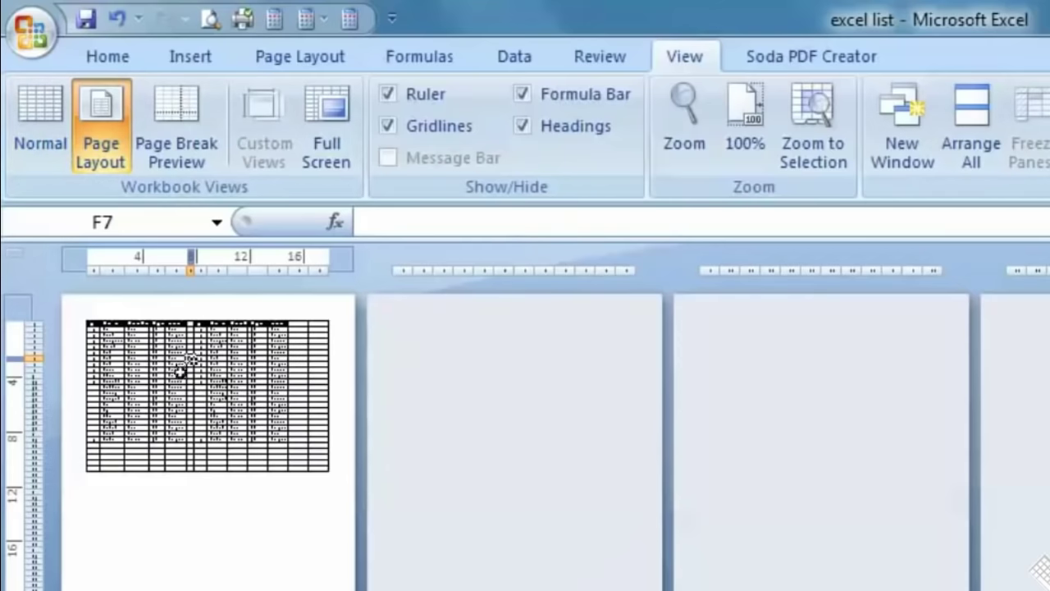
click(178, 370)
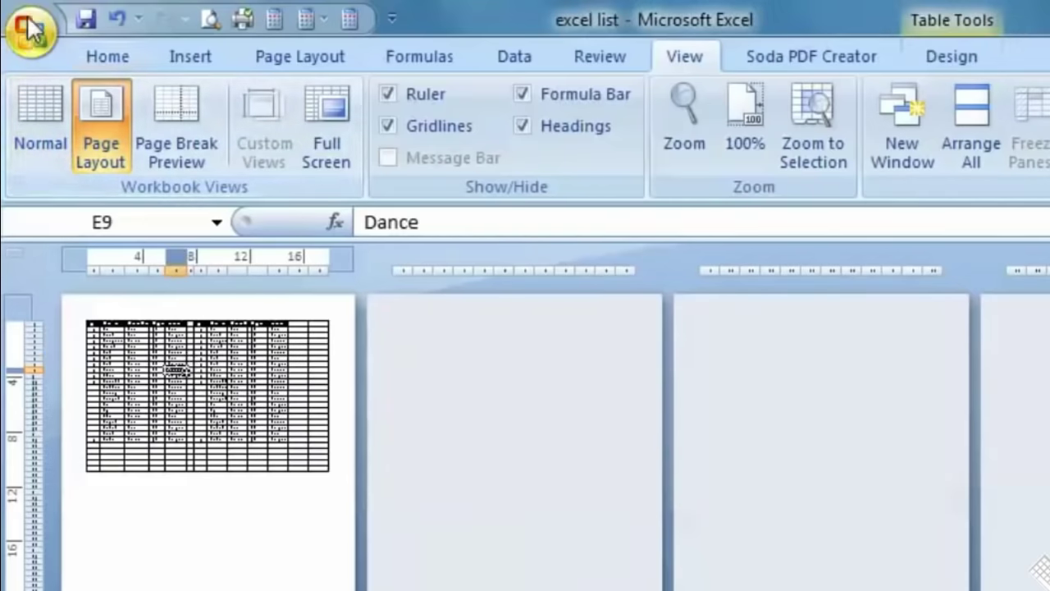
click(33, 33)
mouse_move(102, 364)
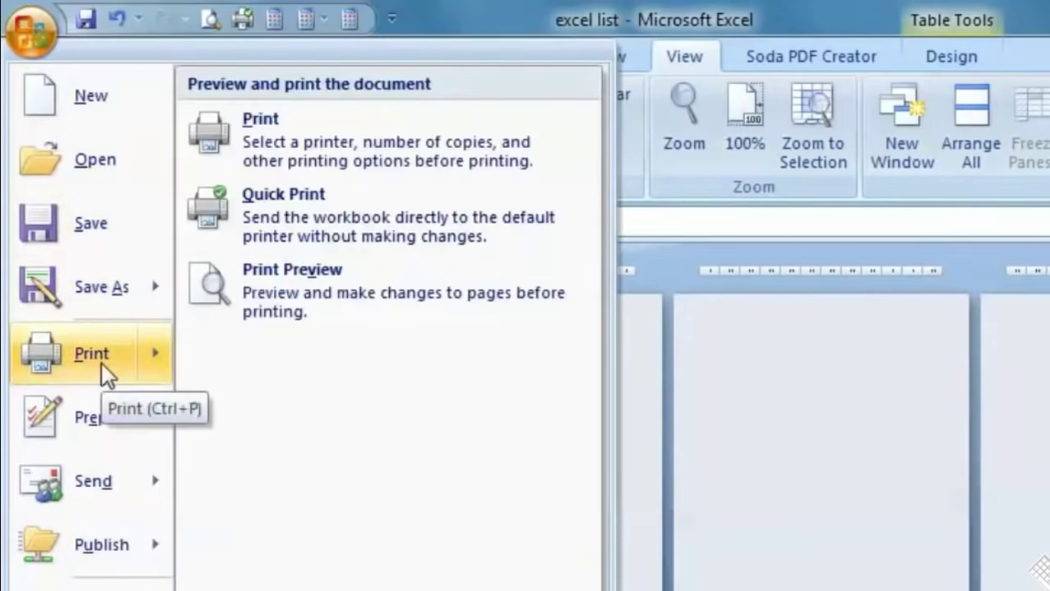
click(210, 17)
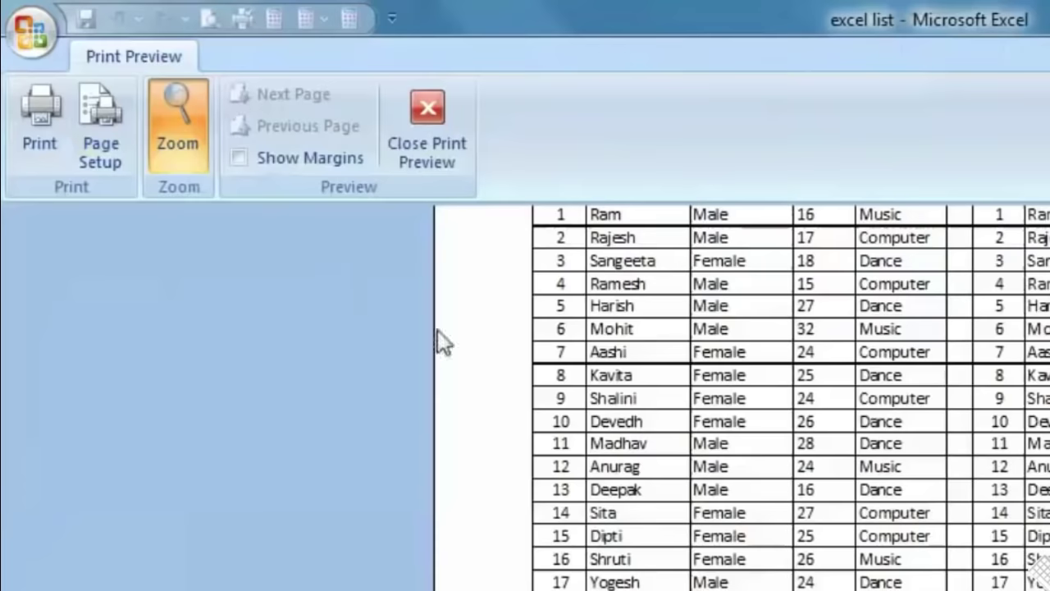
In Page Setup, change scaling to Adjust to 100% and close the preview
click(113, 168)
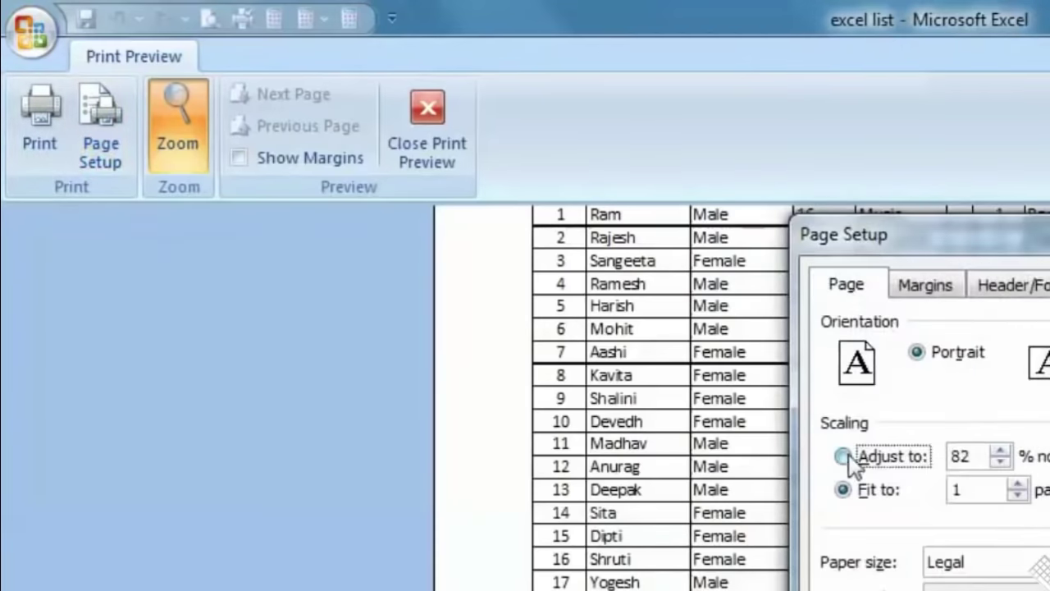
click(842, 456)
click(999, 450)
click(1002, 449)
click(1003, 462)
key(Return)
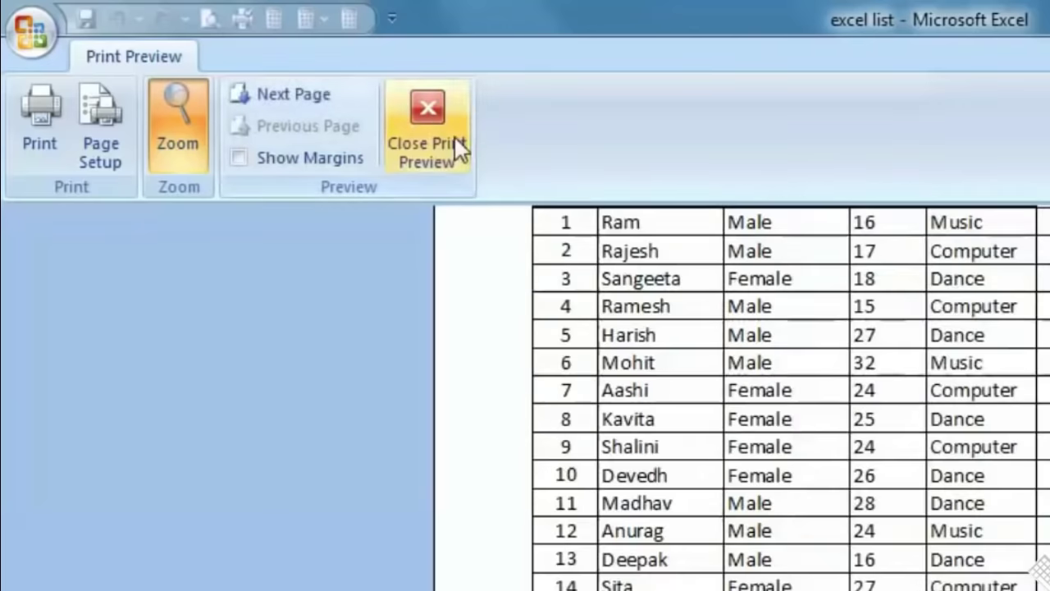
click(455, 137)
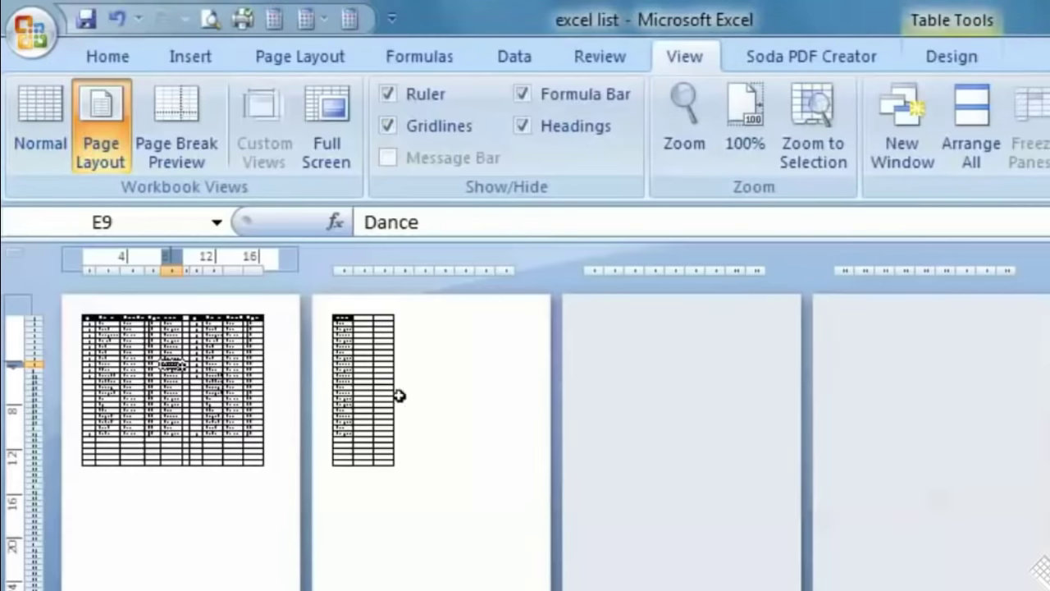
click(465, 400)
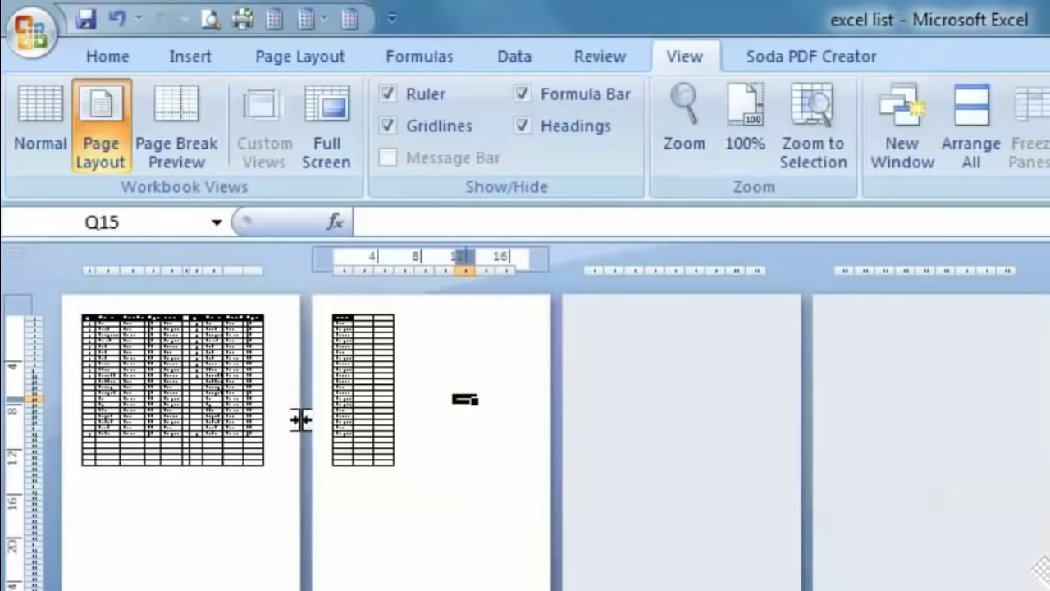
click(152, 529)
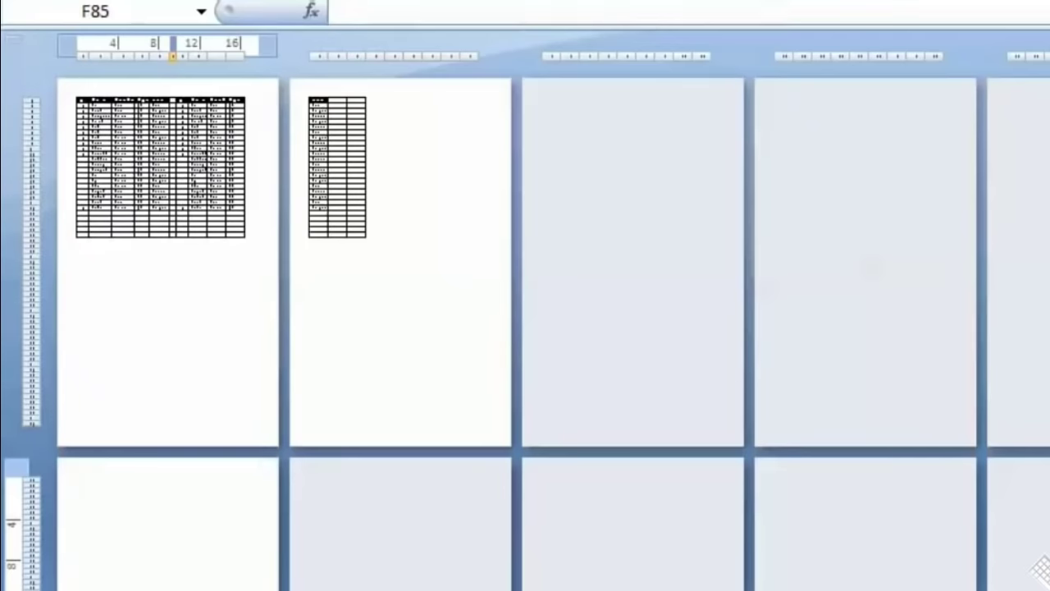
click(215, 571)
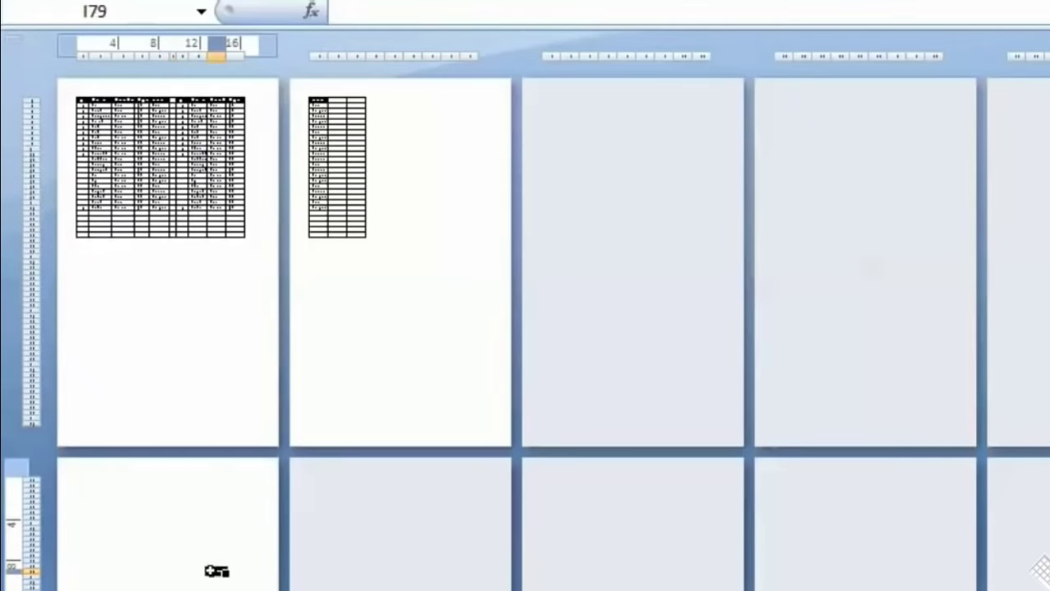
click(199, 551)
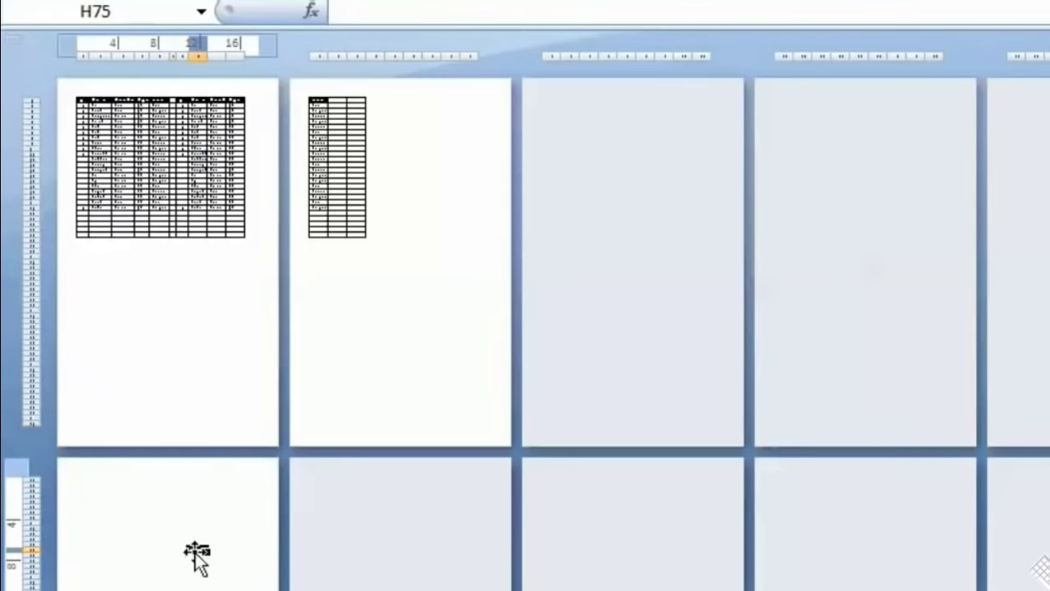
click(420, 306)
click(215, 297)
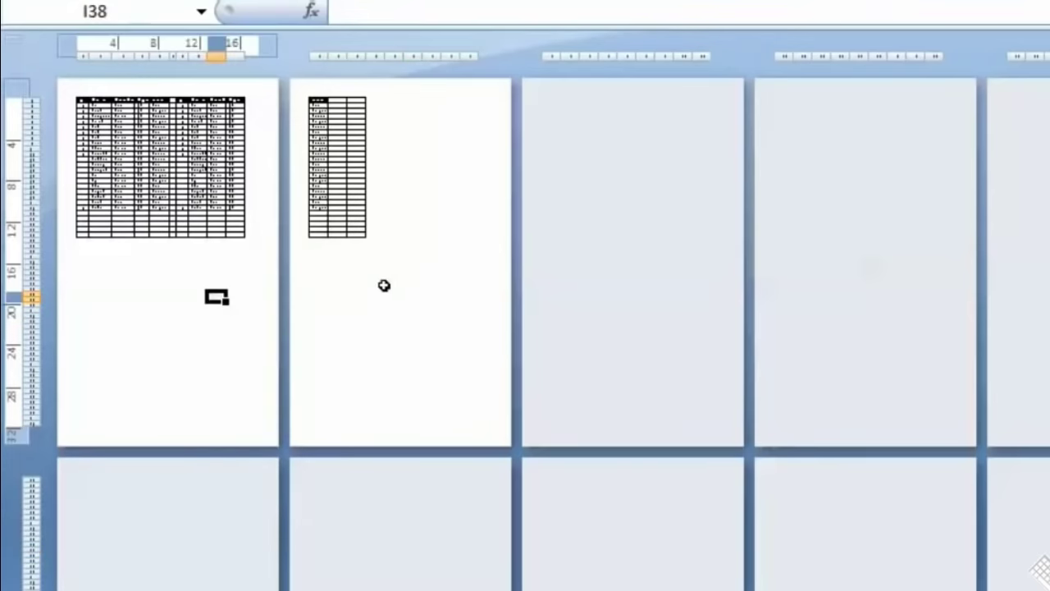
click(412, 283)
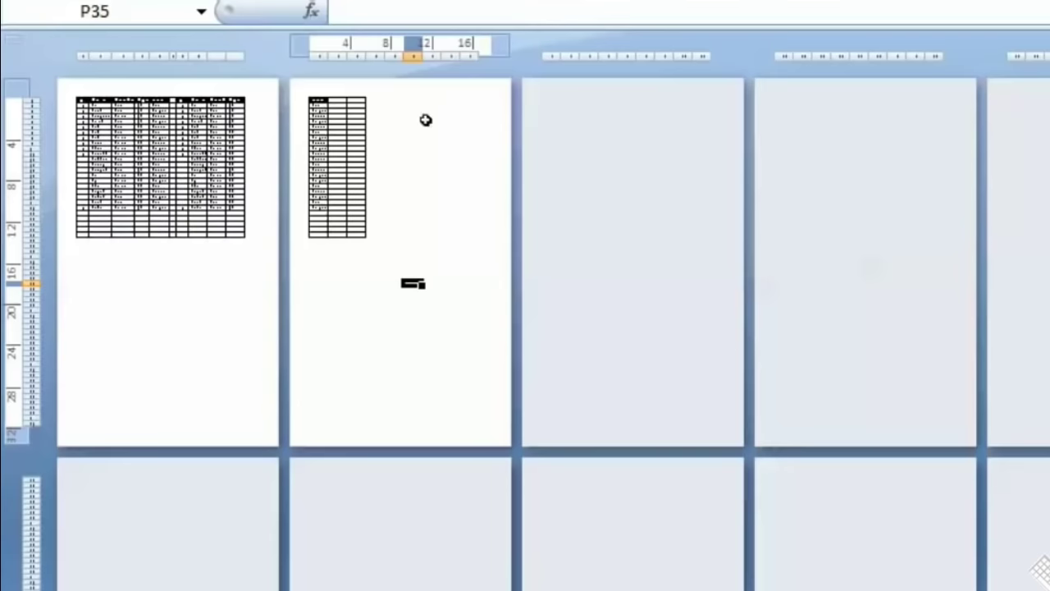
scroll(554, 334, up, 1)
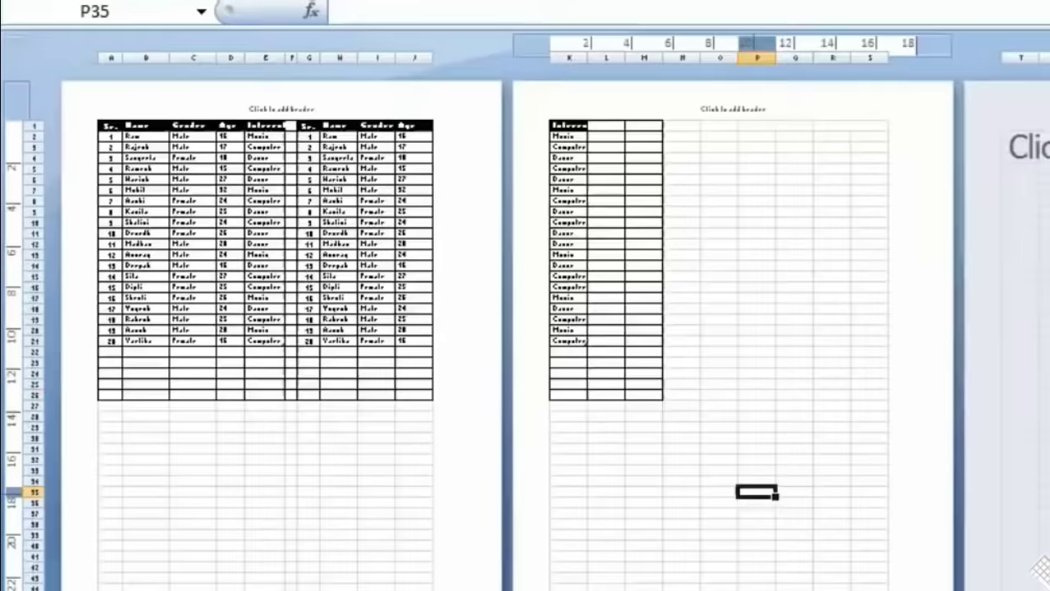
In the Print dialog, set Page(s) From 2 To 2, then close it without printing
scroll(553, 335, up, 1)
scroll(553, 335, up, 1)
scroll(557, 263, up, 2)
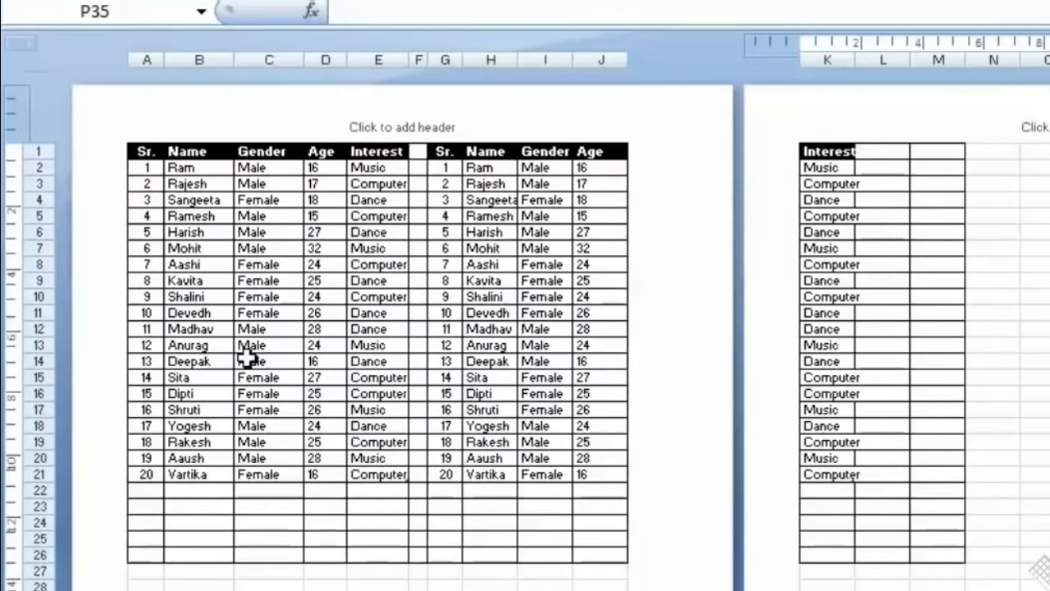
key(ctrl+p)
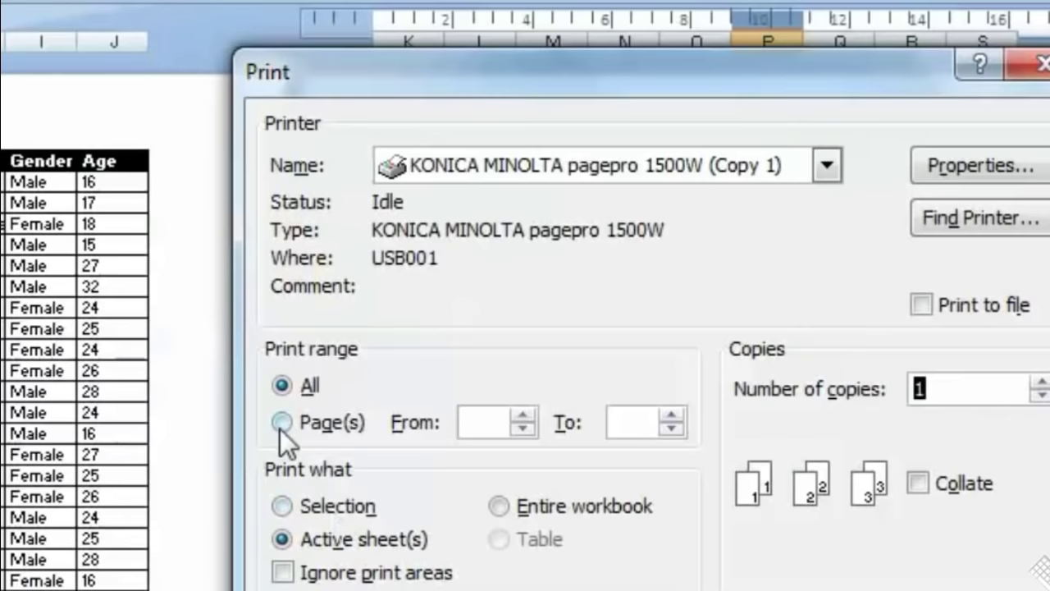
click(282, 423)
click(523, 415)
click(672, 415)
click(673, 415)
click(678, 428)
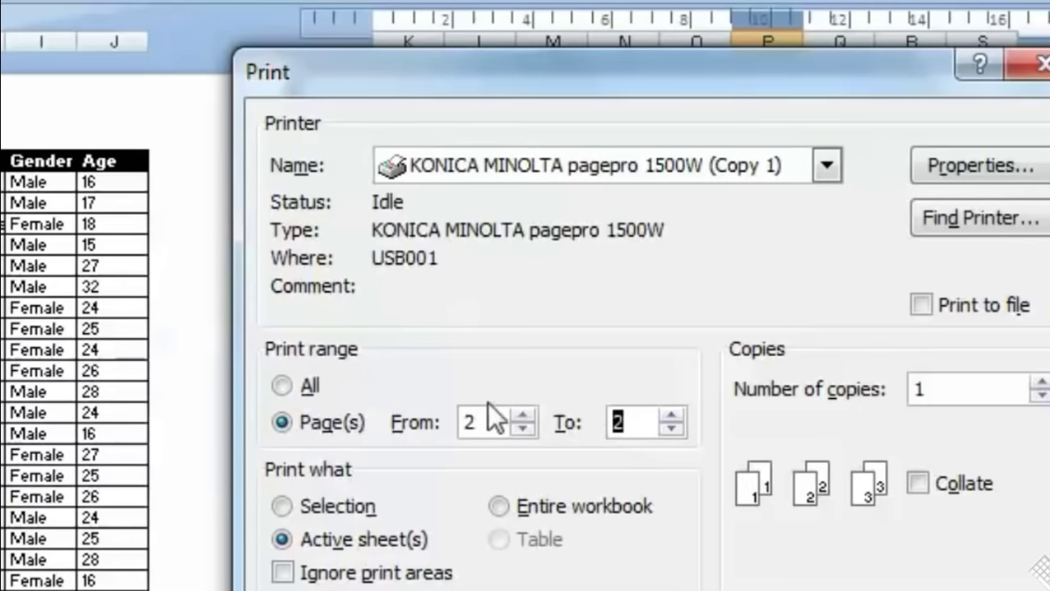
click(283, 384)
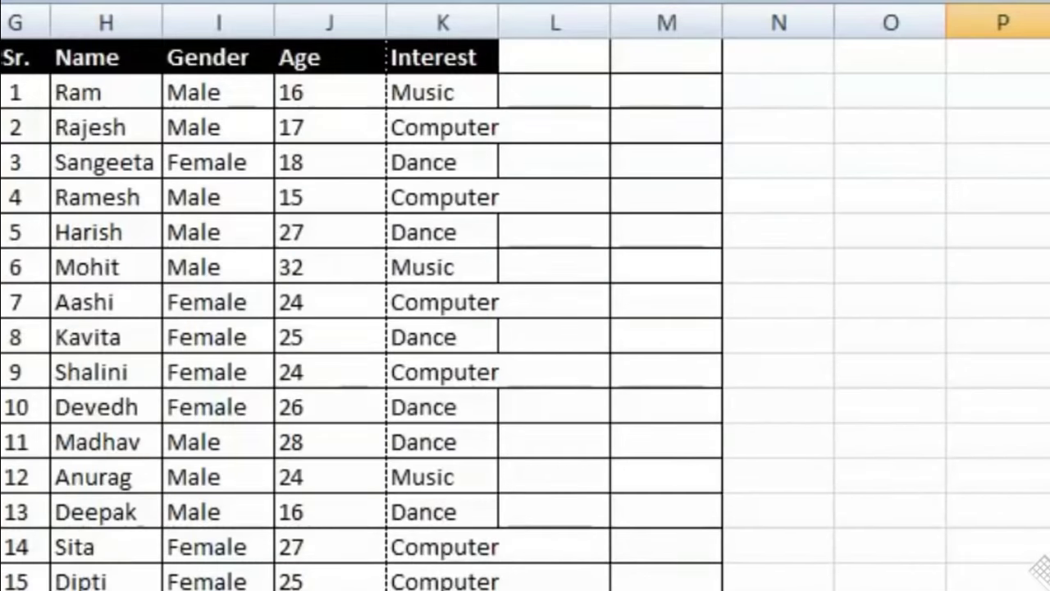
Select A2:E8 and preview printing only that selection, students 1–7
drag(283, 265, 353, 377)
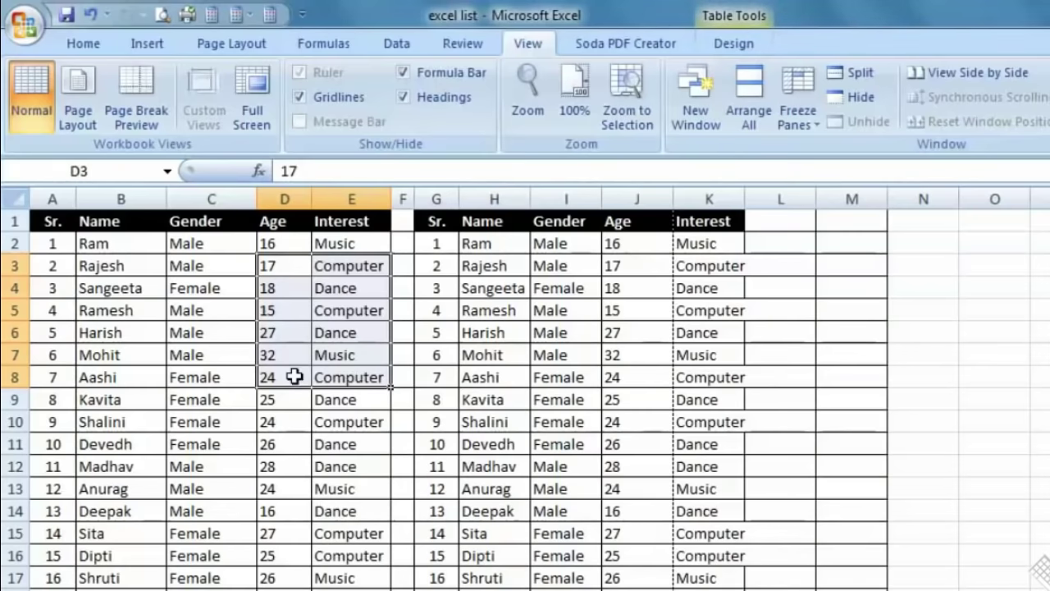
drag(51, 243, 324, 375)
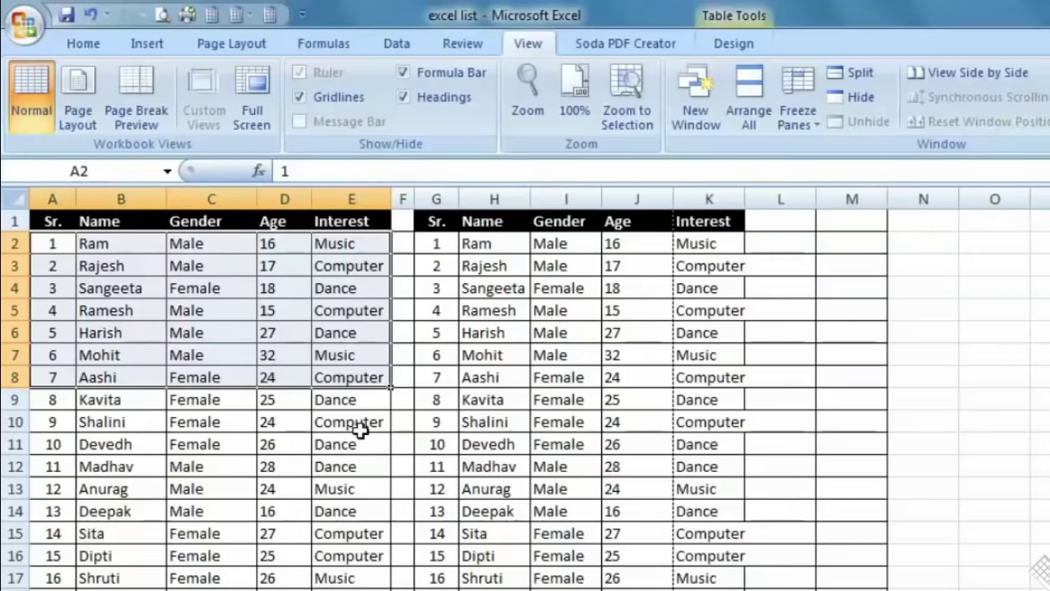
key(ctrl+p)
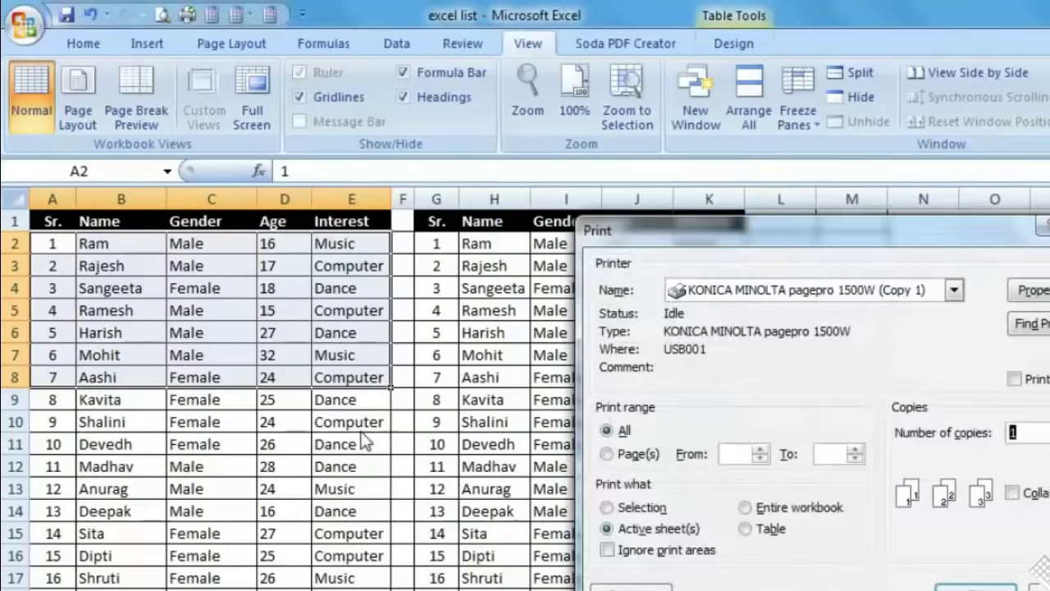
click(656, 510)
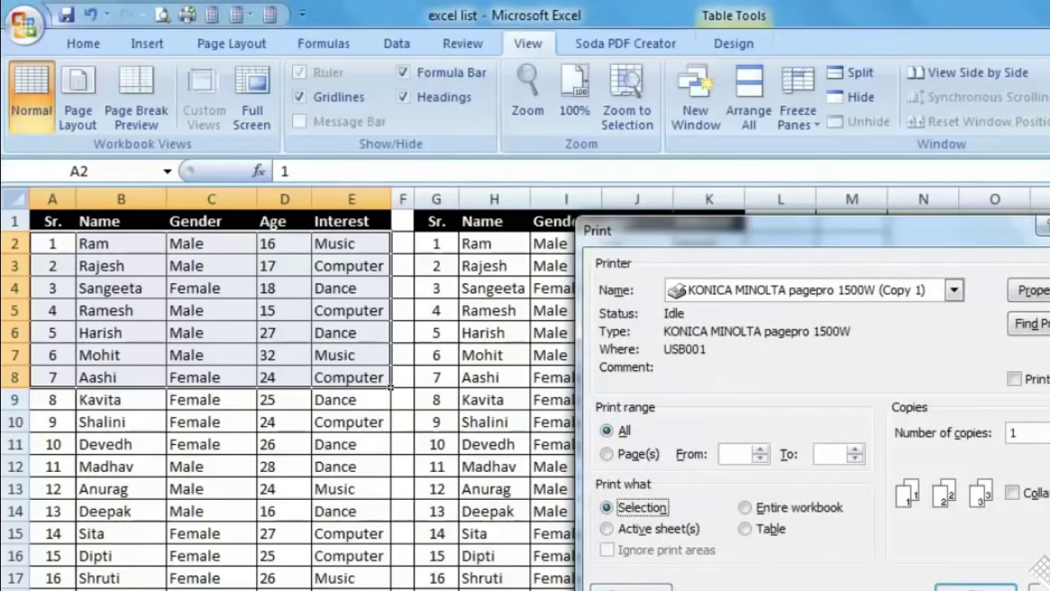
click(632, 588)
scroll(615, 472, up, 3)
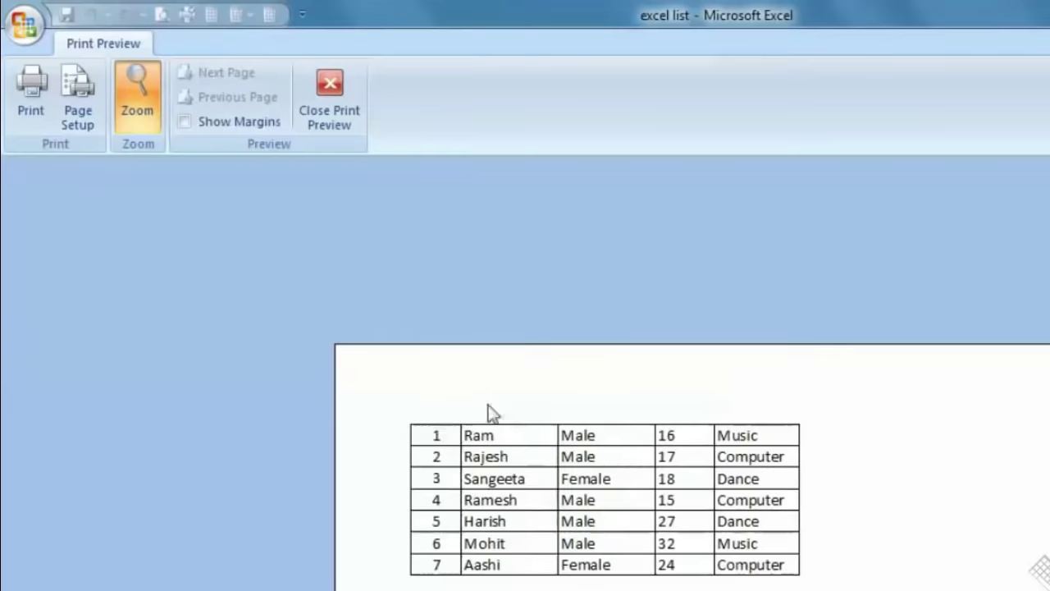